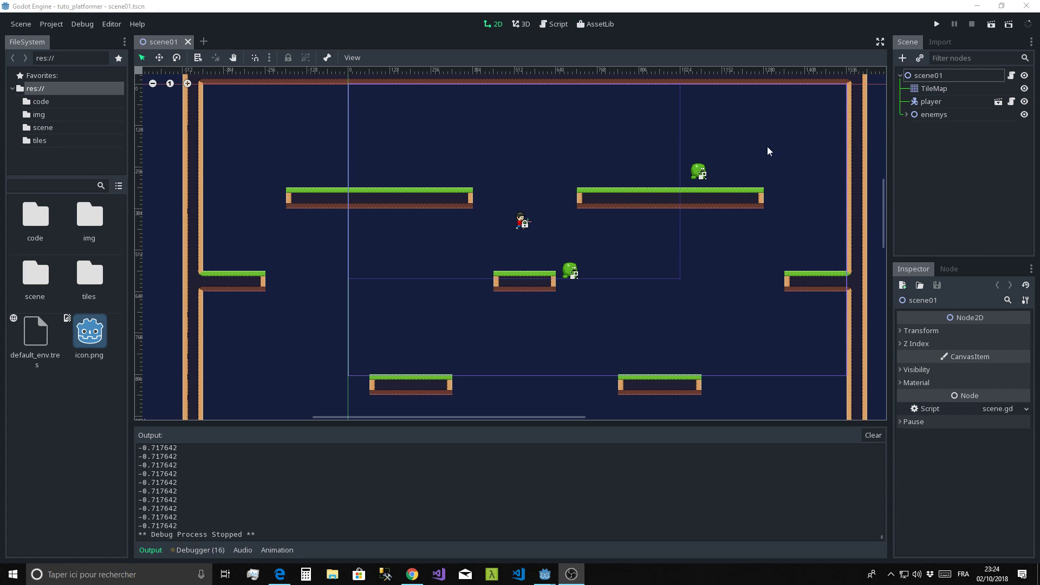
- Zoom and pan the scene01 level view, then launch the game to test it
{"action": "scroll", "coordinate": [592, 182], "scroll_direction": "up", "scroll_amount": 3}
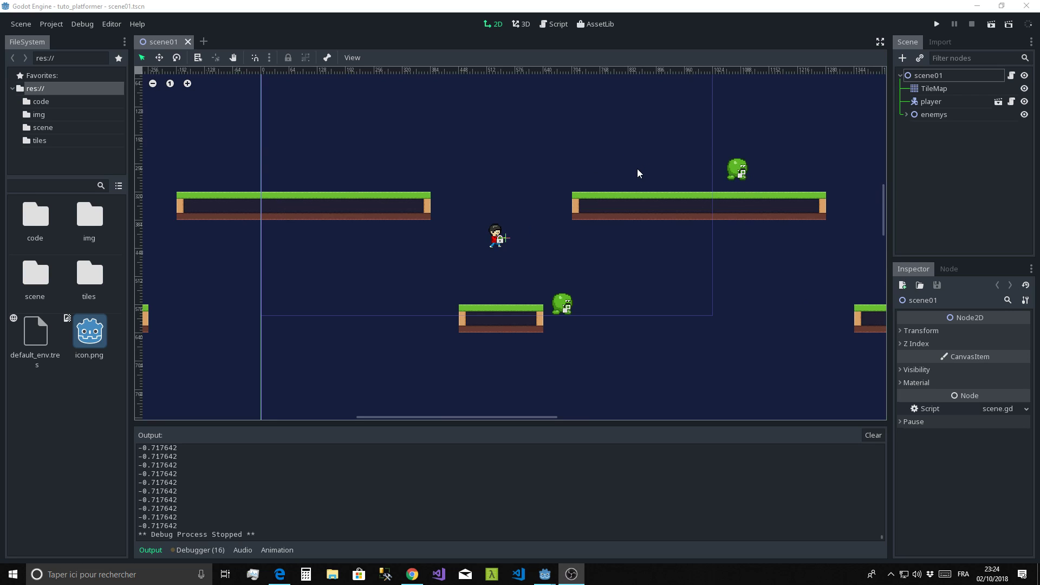
{"action": "middle_click_drag", "start_coordinate": [572, 147], "coordinate": [583, 232]}
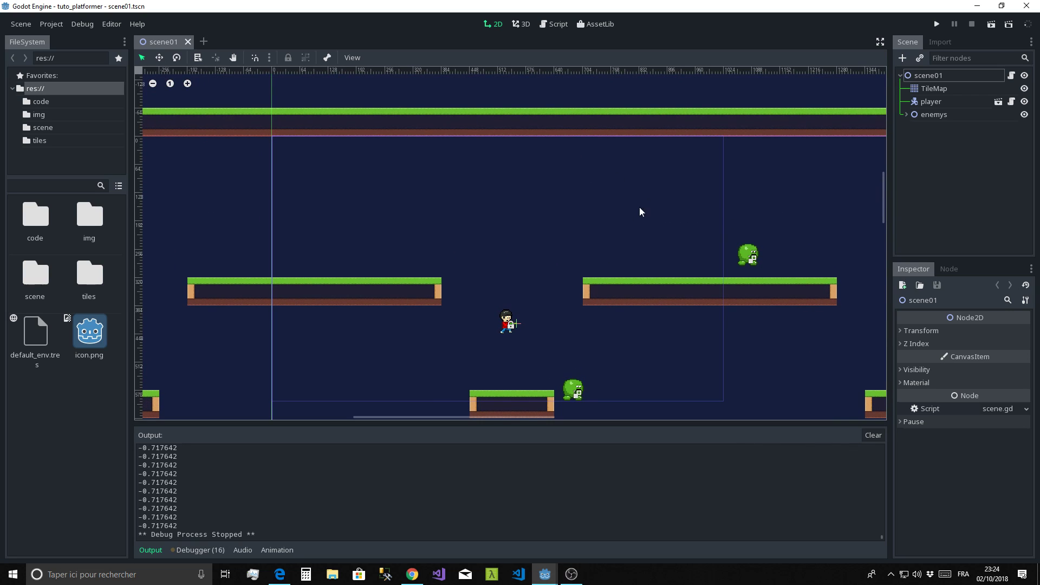
{"action": "left_click", "coordinate": [937, 25]}
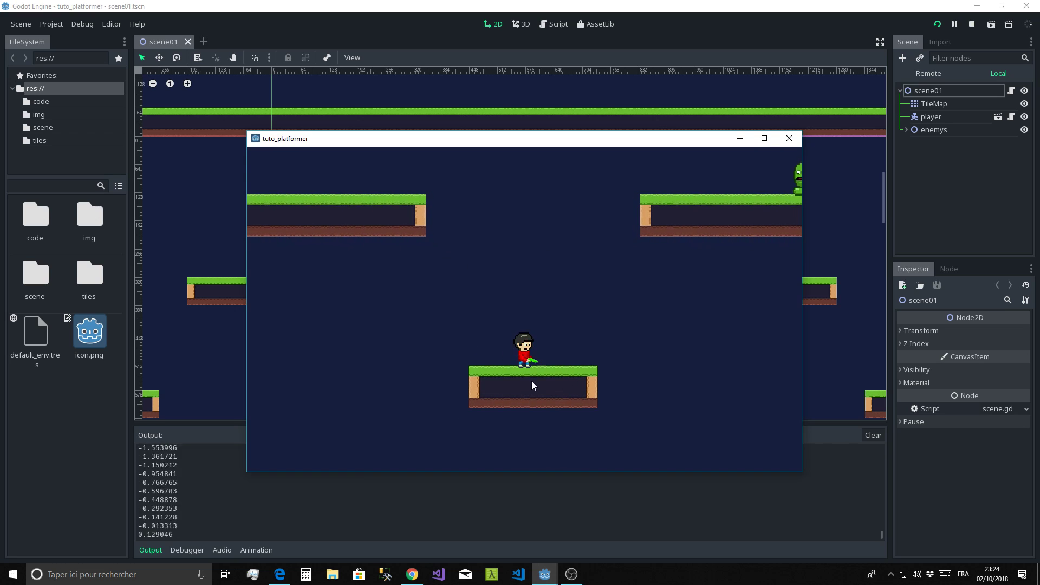
- Shoot at the upper enemy, make the player jump, then close the game window
{"action": "left_click", "coordinate": [596, 229]}
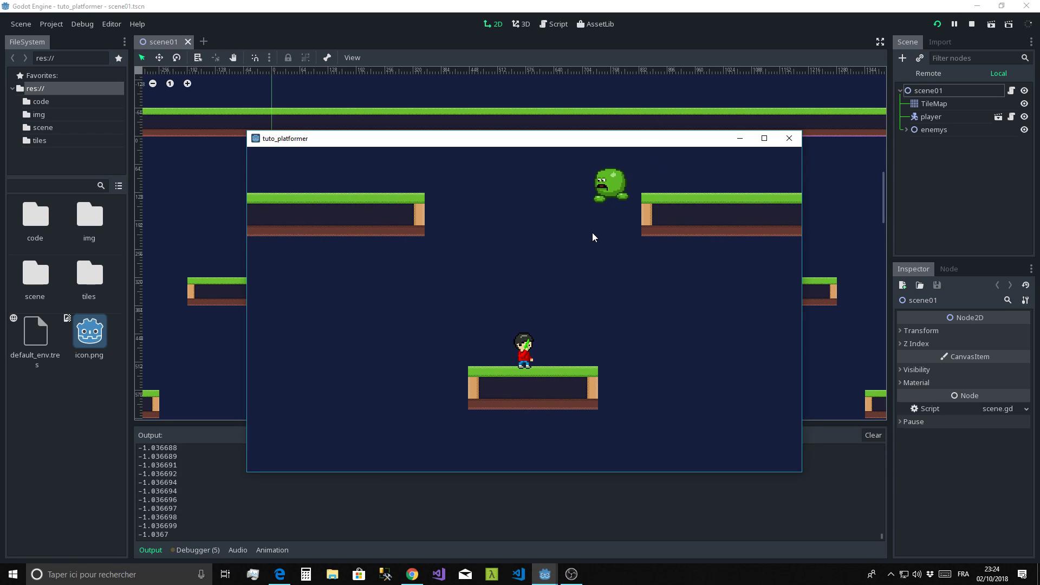
{"action": "key", "text": "space"}
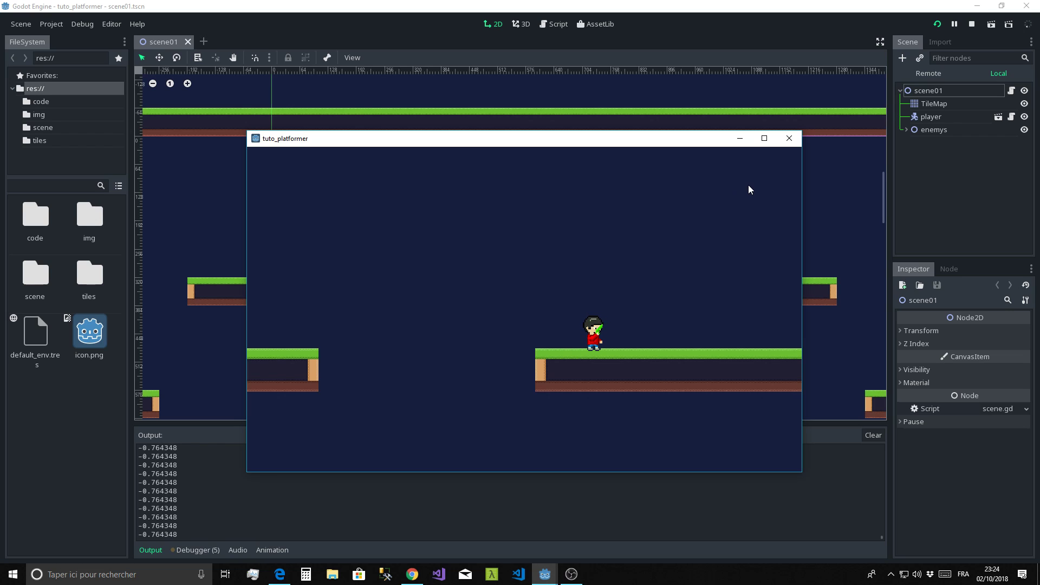
{"action": "left_click", "coordinate": [787, 143]}
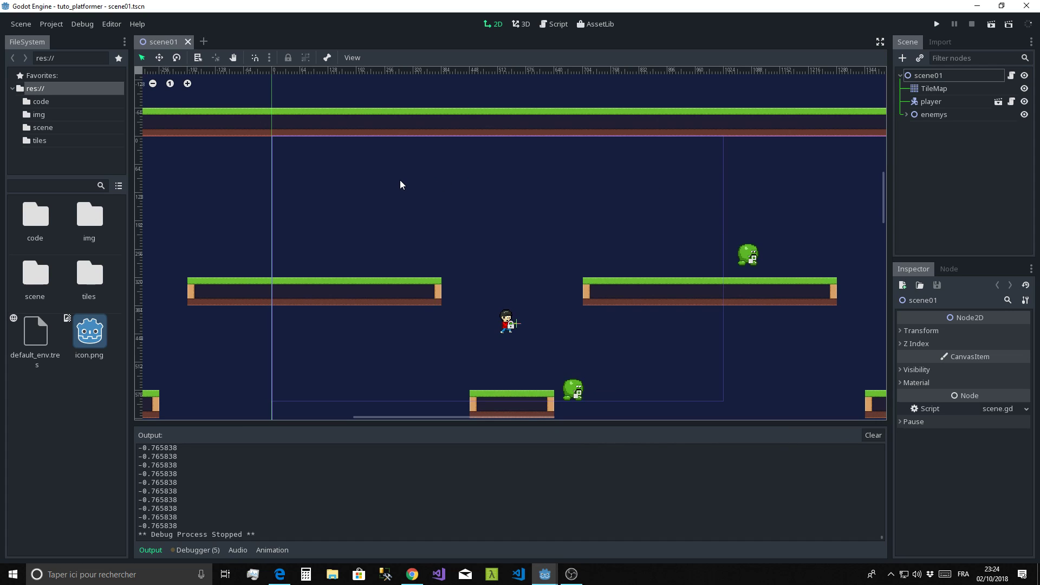
- Show res://img in the FileSystem dock and the desktop tuto folder in Explorer side by side
{"action": "double_click", "coordinate": [87, 215]}
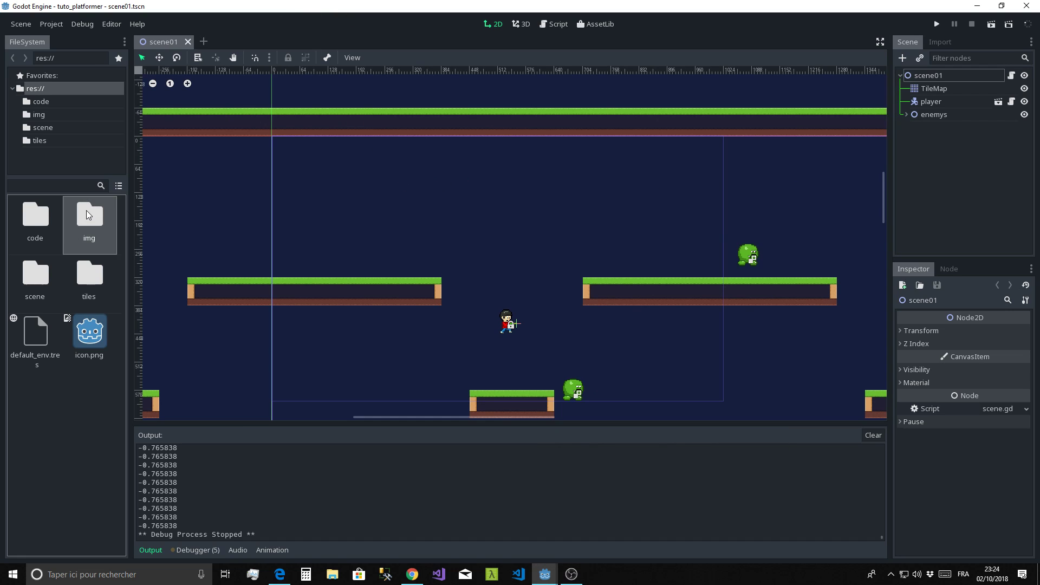
{"action": "left_click_drag", "start_coordinate": [345, 6], "coordinate": [656, 69]}
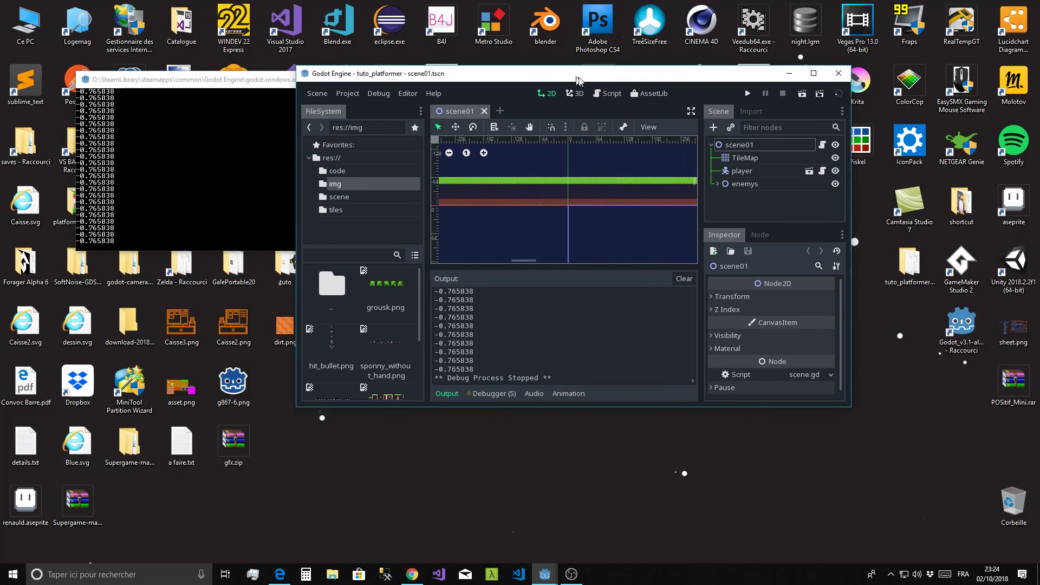
{"action": "double_click", "coordinate": [284, 266]}
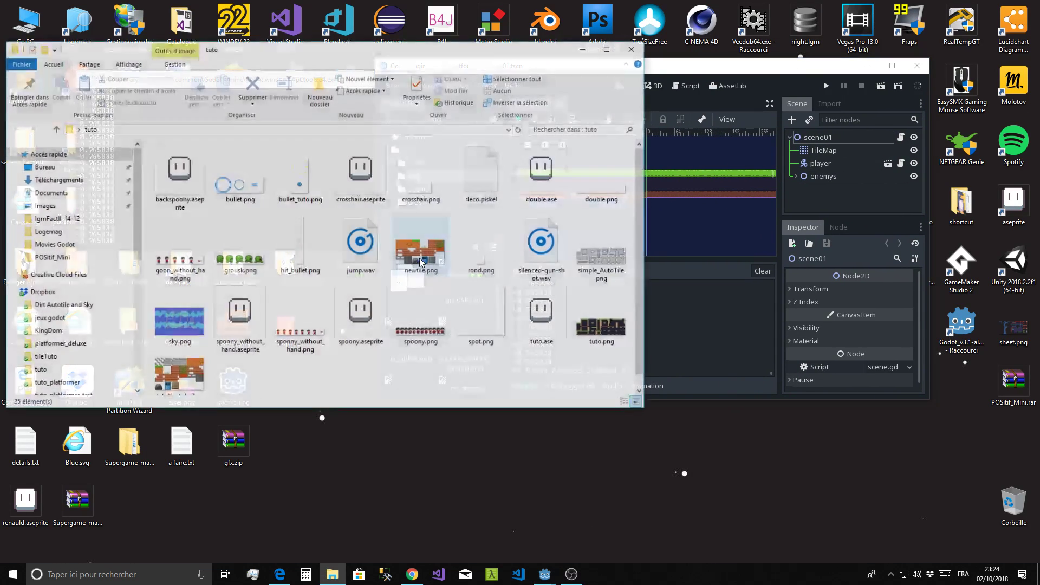
{"action": "mouse_move", "coordinate": [469, 53]}
{"action": "left_mouse_down"}
{"action": "mouse_move", "coordinate": [434, 312]}
{"action": "mouse_move", "coordinate": [981, 128]}
{"action": "left_mouse_up"}
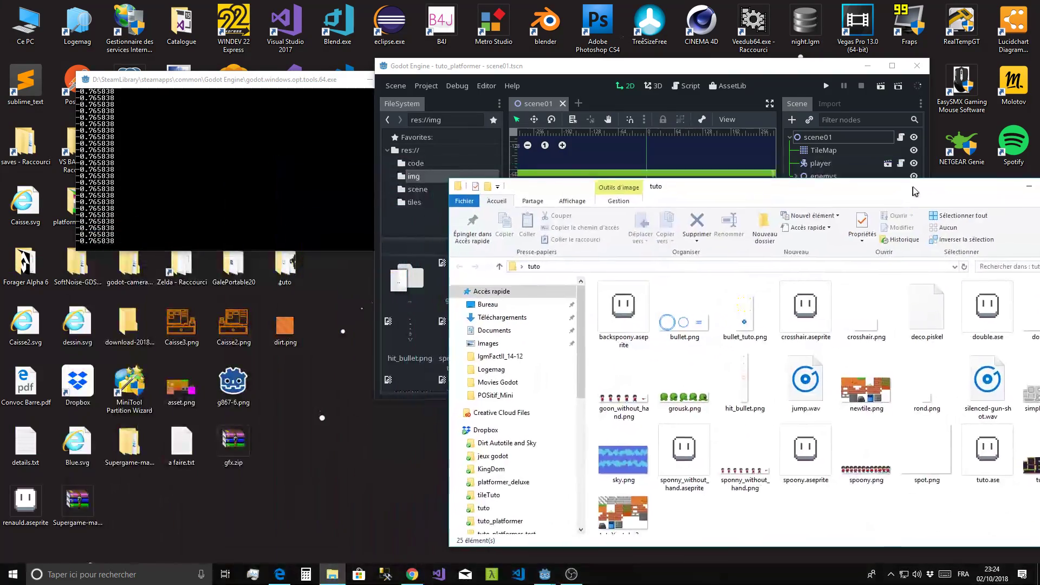
- Copy crosshair.png into the project's img folder, then open crosshair.aseprite in Aseprite
{"action": "left_click_drag", "start_coordinate": [931, 255], "coordinate": [495, 357]}
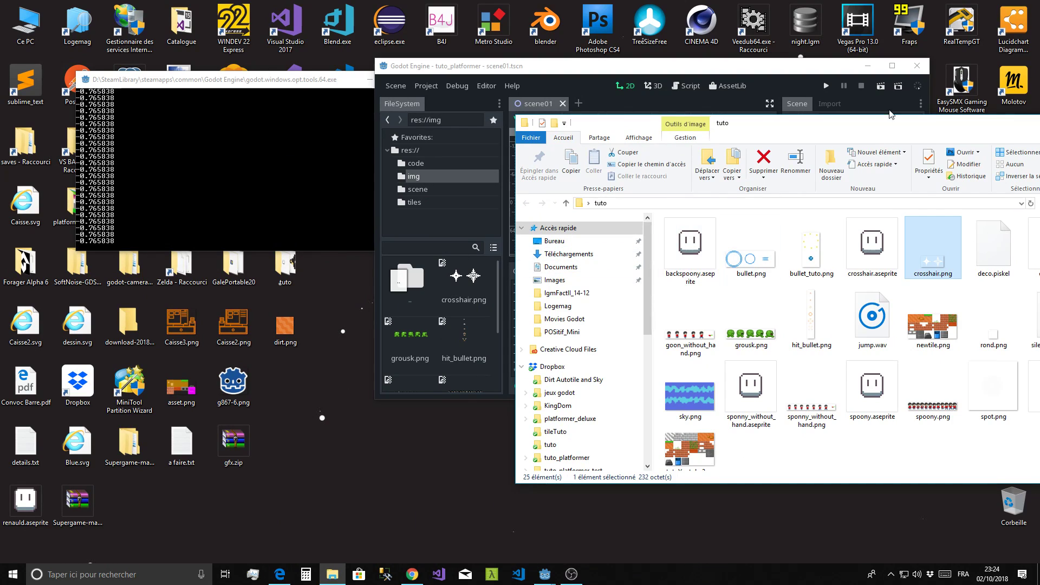
{"action": "left_click_drag", "start_coordinate": [602, 124], "coordinate": [293, 124]}
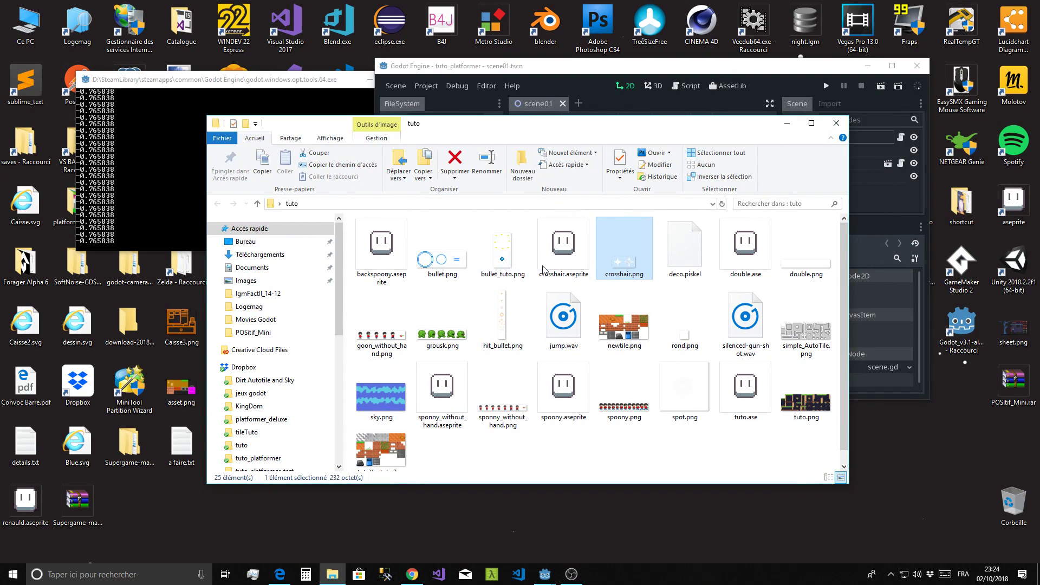
{"action": "double_click", "coordinate": [566, 246]}
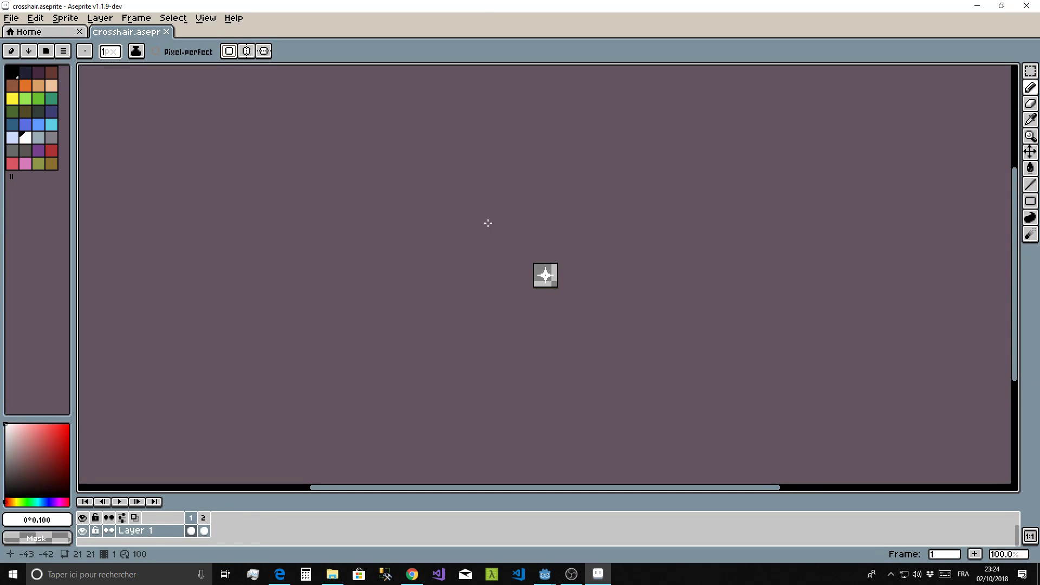
- Zoom in on the crosshair sprite, compare frames 1 and 2, then close Aseprite
{"action": "scroll", "coordinate": [545, 245], "scroll_direction": "up", "scroll_amount": 1}
{"action": "middle_click_drag", "start_coordinate": [409, 253], "coordinate": [523, 213]}
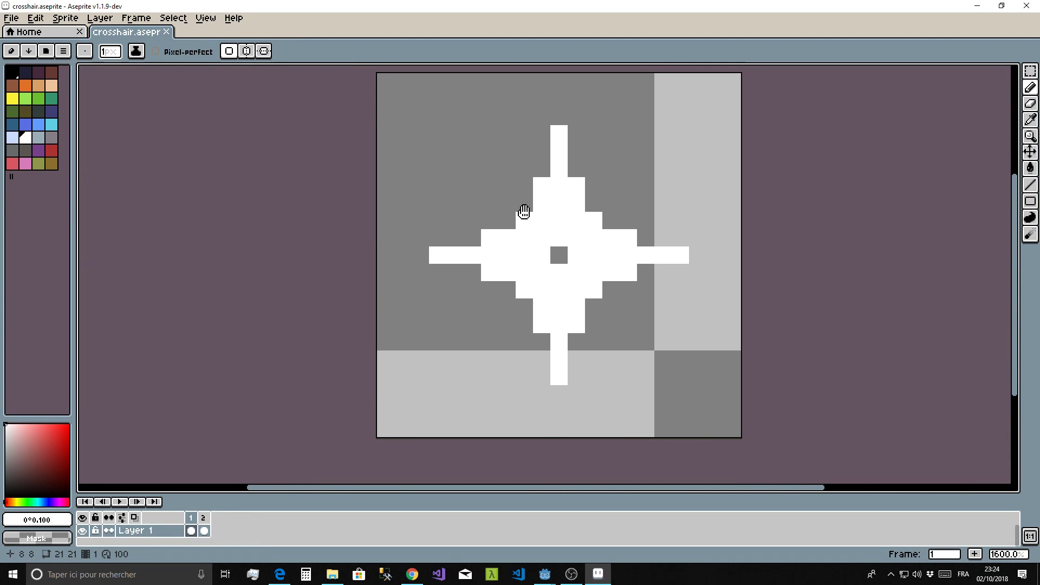
{"action": "left_click", "coordinate": [199, 522]}
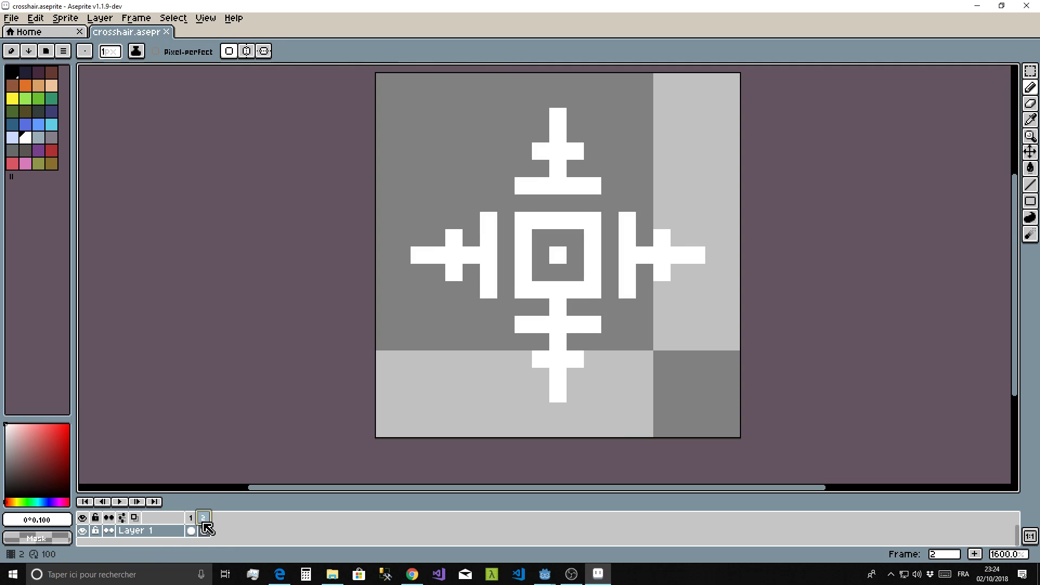
{"action": "left_click", "coordinate": [193, 519]}
{"action": "left_click", "coordinate": [203, 519]}
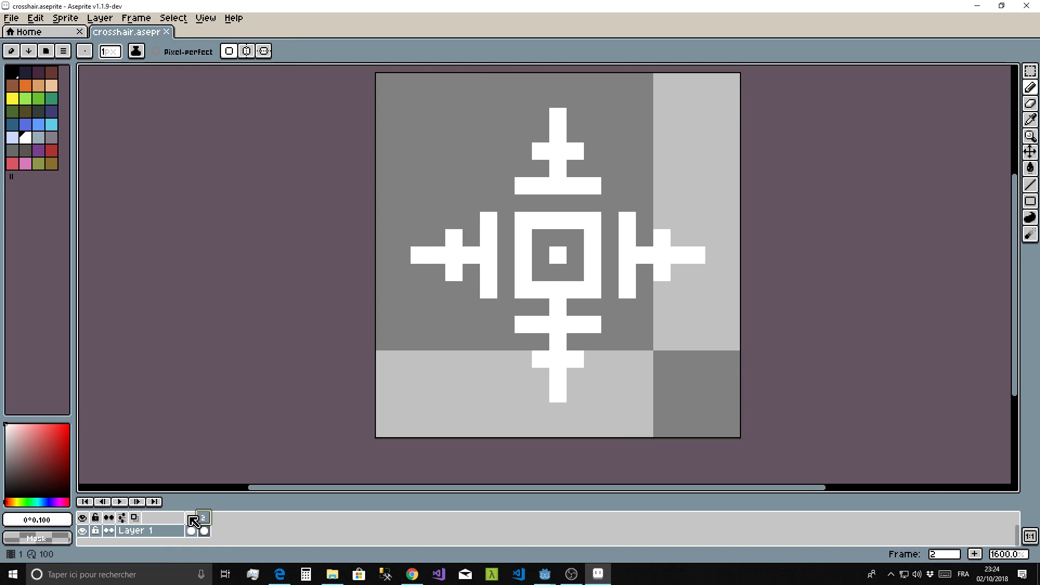
{"action": "left_click", "coordinate": [193, 519]}
{"action": "left_click", "coordinate": [203, 519]}
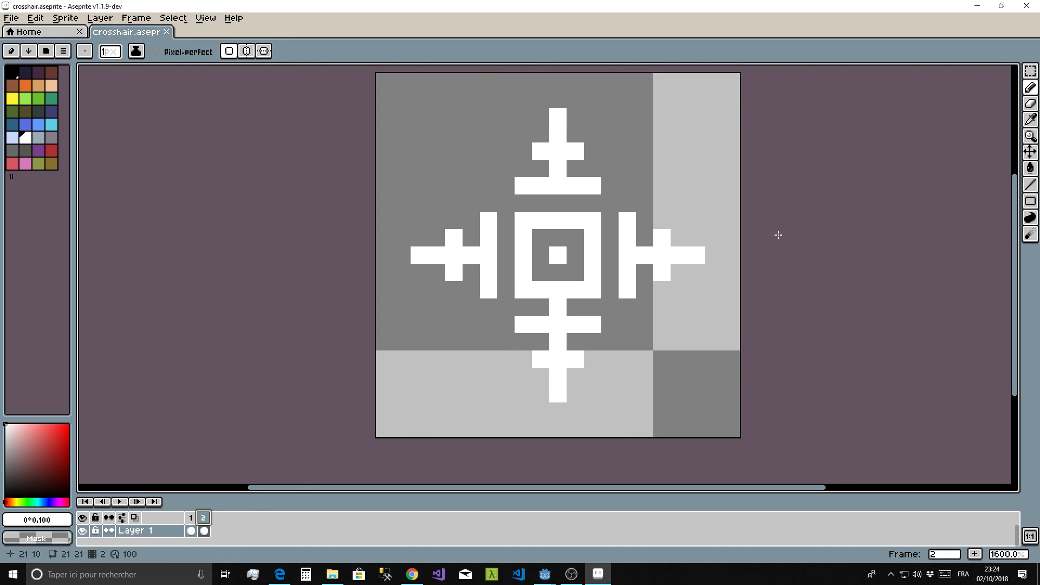
{"action": "left_click", "coordinate": [1026, 6]}
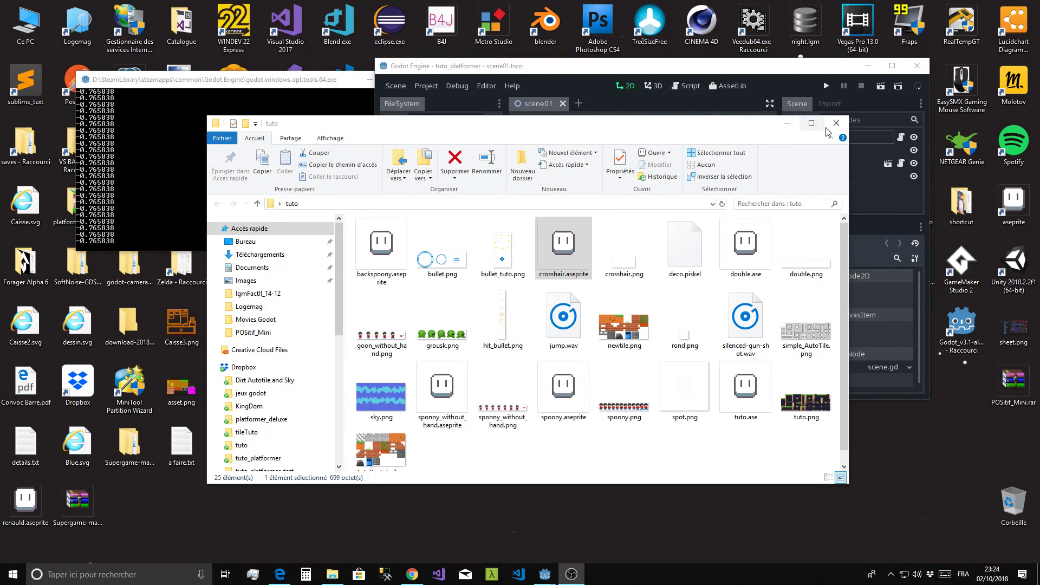
- Close Explorer, maximize Godot, collapse the Output panel, and start a new empty scene
{"action": "left_click", "coordinate": [885, 93]}
{"action": "left_click", "coordinate": [893, 66]}
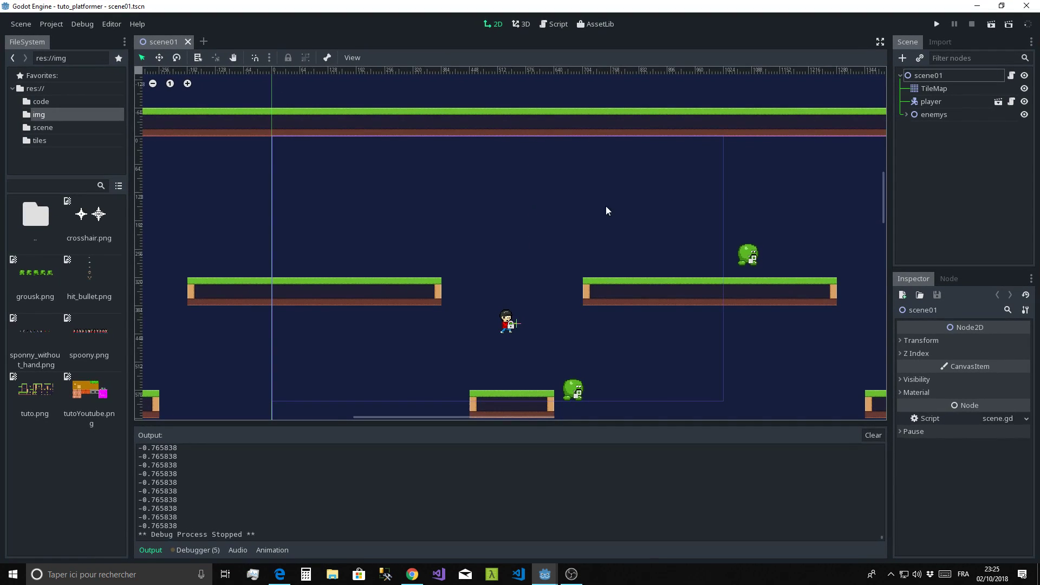
{"action": "scroll", "coordinate": [548, 272], "scroll_direction": "up", "scroll_amount": 5}
{"action": "scroll", "coordinate": [489, 272], "scroll_direction": "down", "scroll_amount": 1}
{"action": "scroll", "coordinate": [489, 276], "scroll_direction": "down", "scroll_amount": 1}
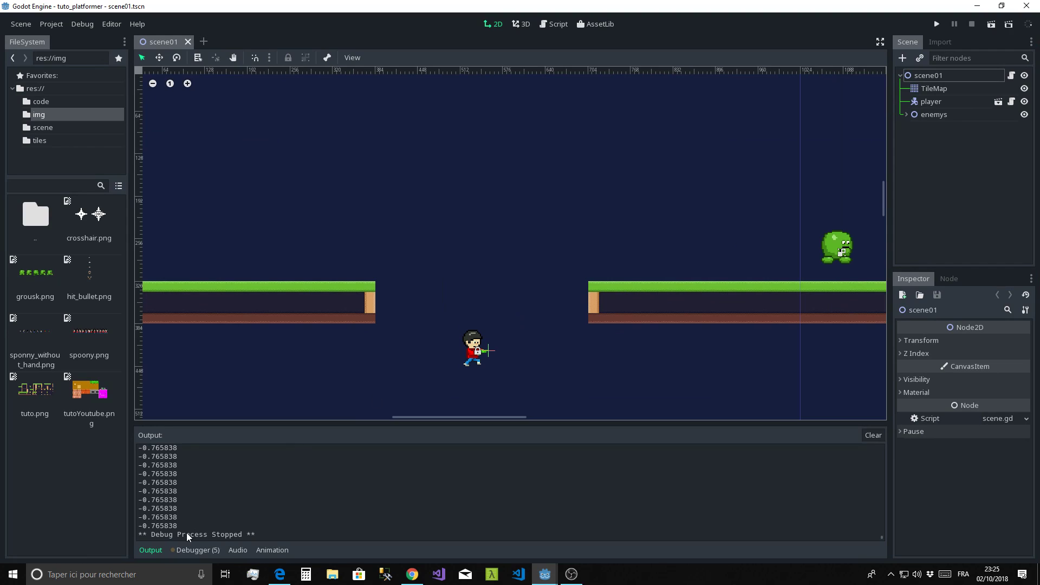
{"action": "left_click", "coordinate": [158, 551]}
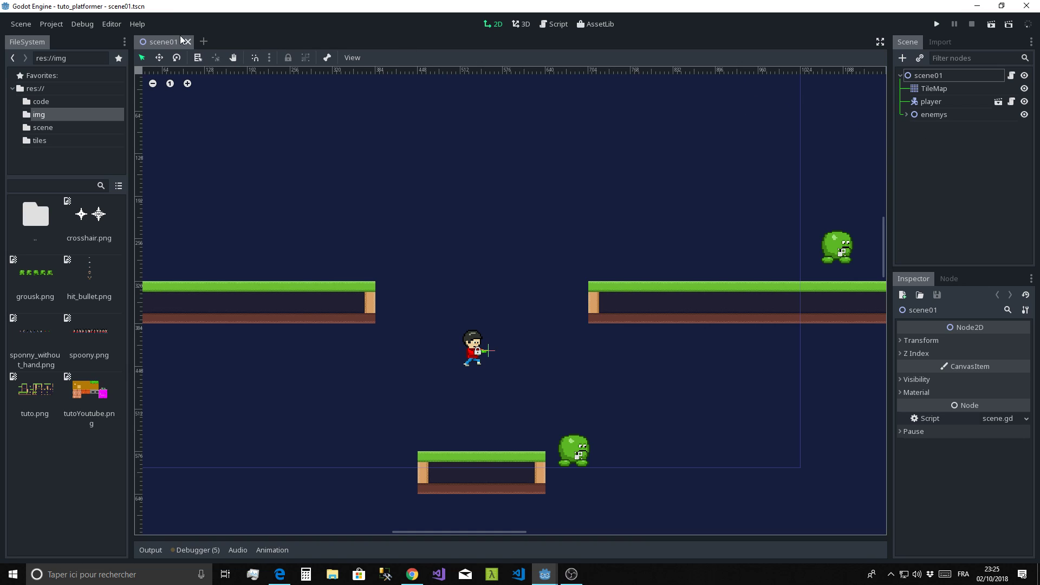
{"action": "left_click", "coordinate": [203, 42]}
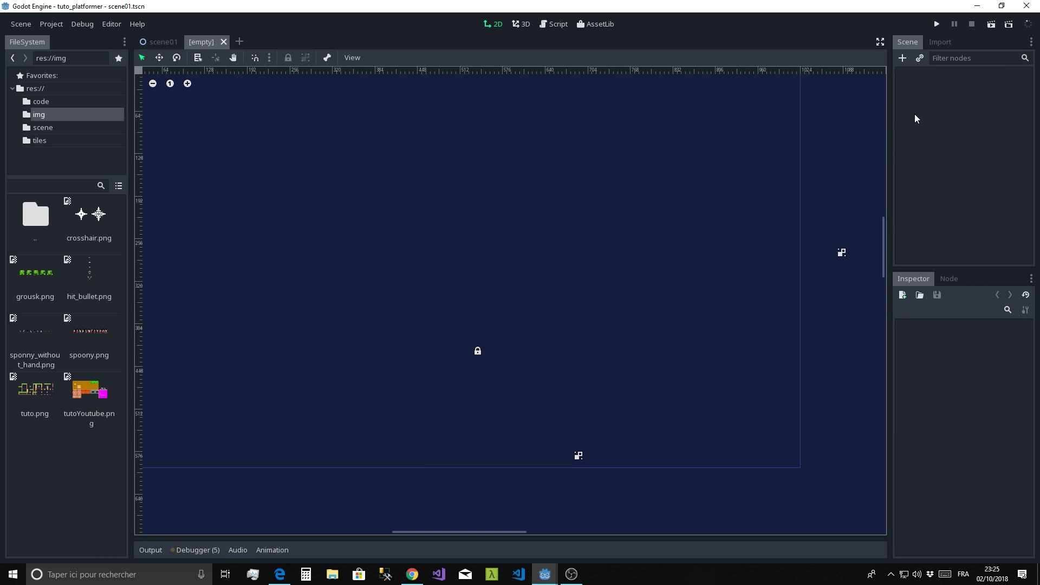
- Make an Area2D the root node of the new scene, found by searching 'area'
{"action": "left_click", "coordinate": [902, 63]}
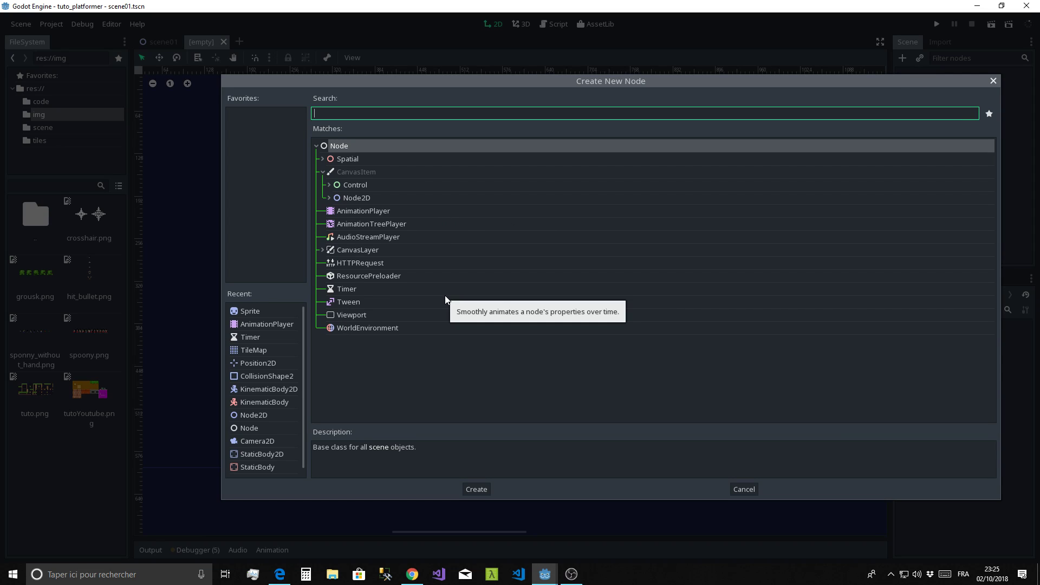
{"action": "type", "text": "area"}
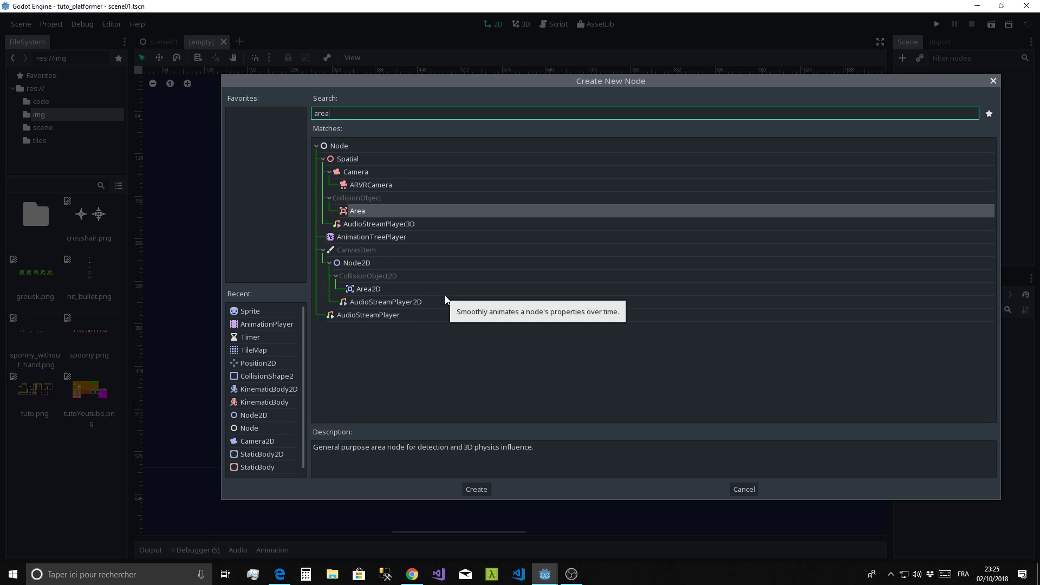
{"action": "left_click", "coordinate": [375, 288]}
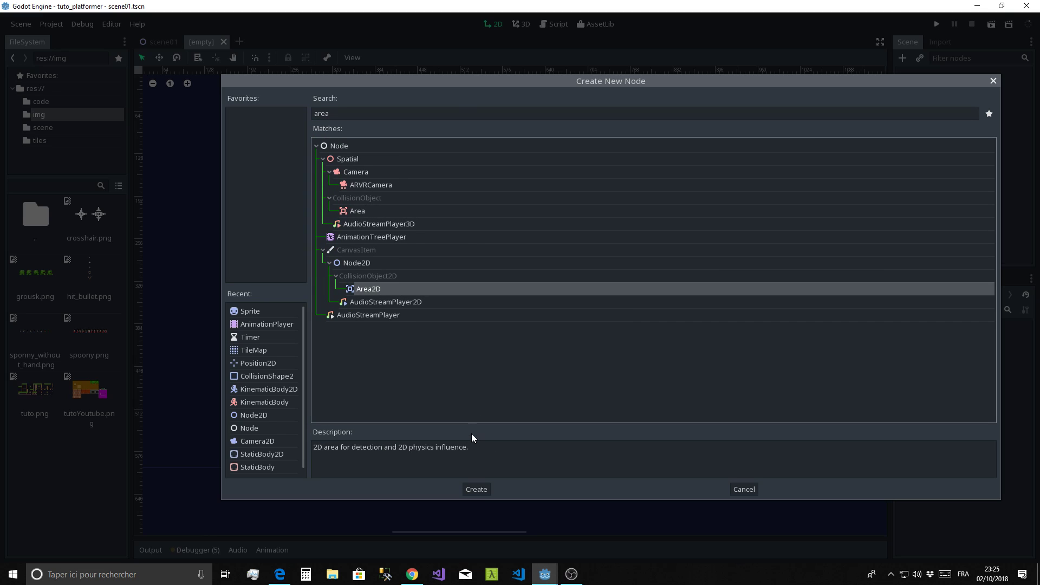
{"action": "left_click", "coordinate": [473, 489]}
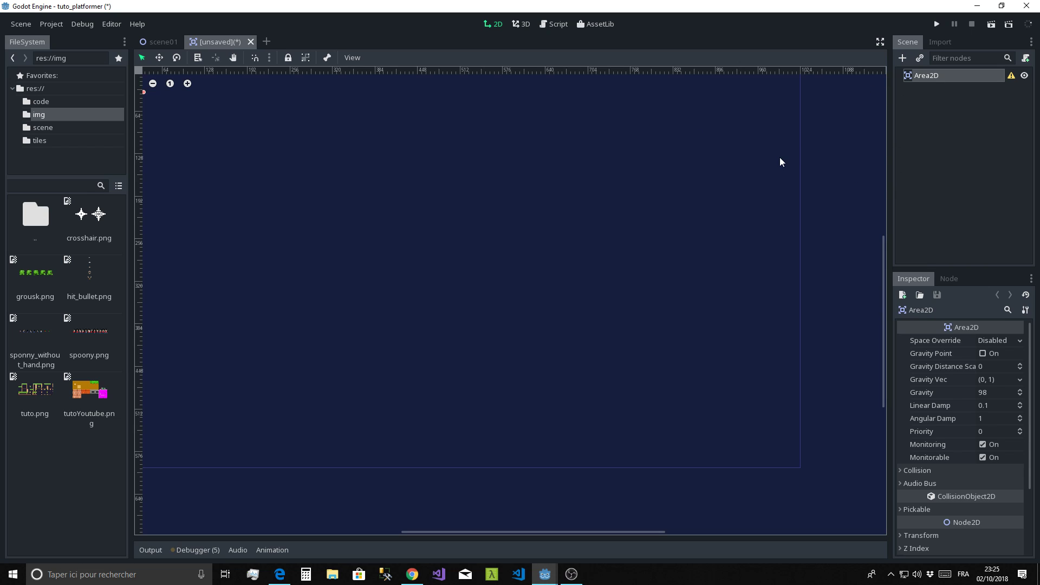
{"action": "scroll", "coordinate": [508, 146], "scroll_direction": "up", "scroll_amount": 1}
{"action": "scroll", "coordinate": [520, 145], "scroll_direction": "down", "scroll_amount": 1}
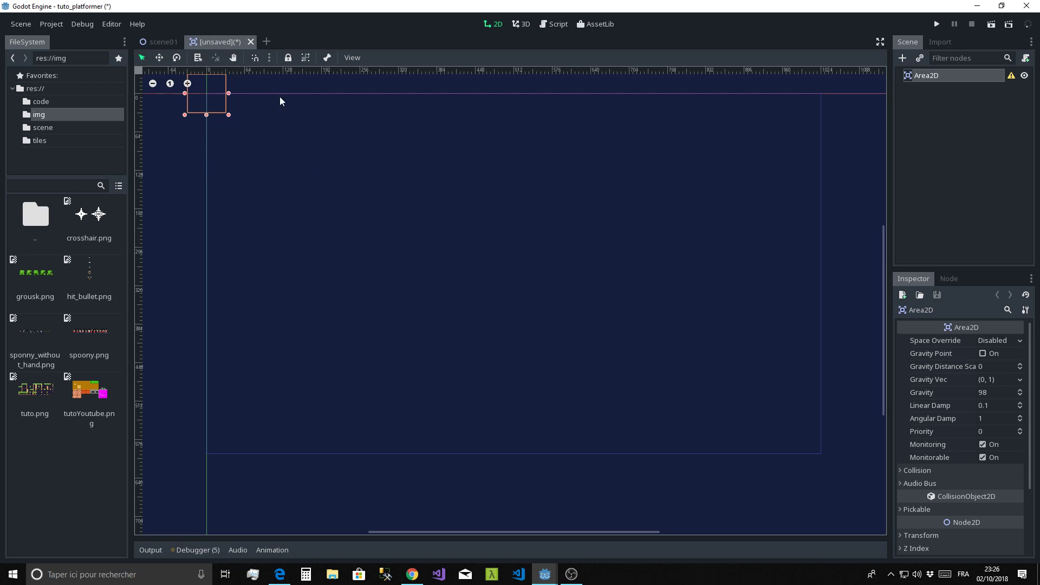
- Add a Sprite child under Area2D and assign crosshair.png as its texture
{"action": "left_click", "coordinate": [902, 58]}
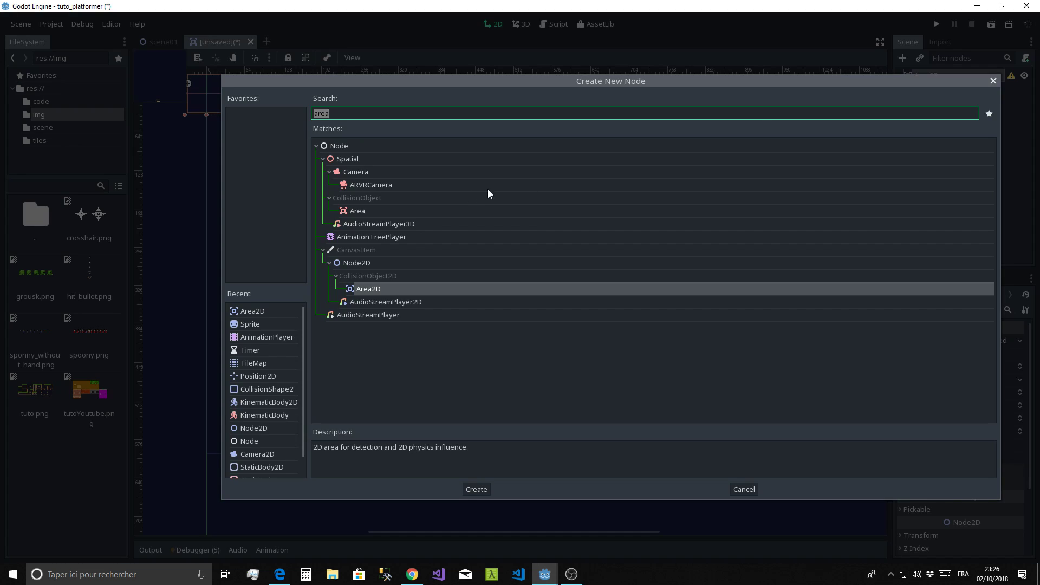
{"action": "type", "text": "sp"}
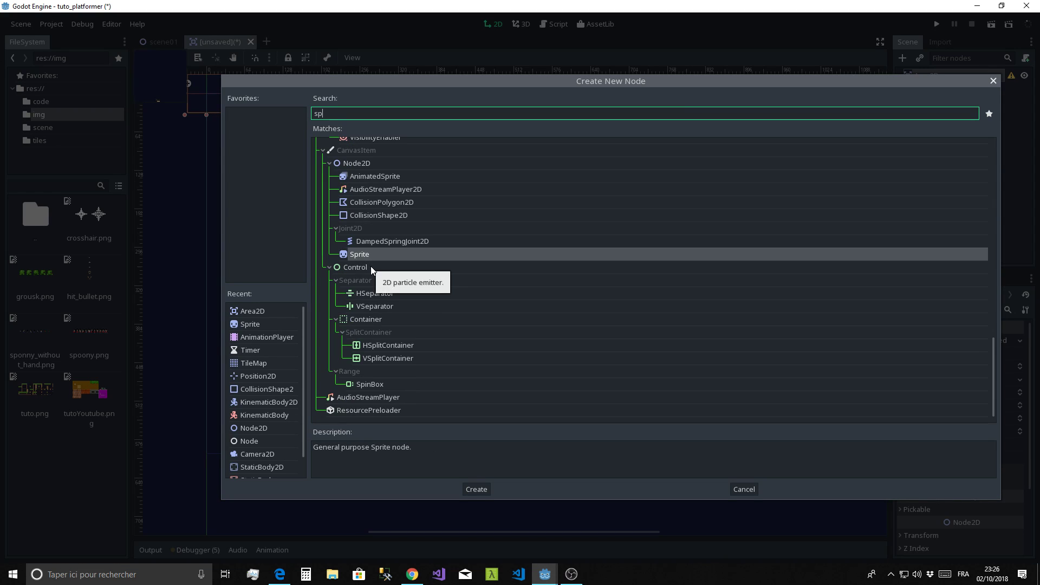
{"action": "type", "text": "rite"}
{"action": "key", "text": "Return"}
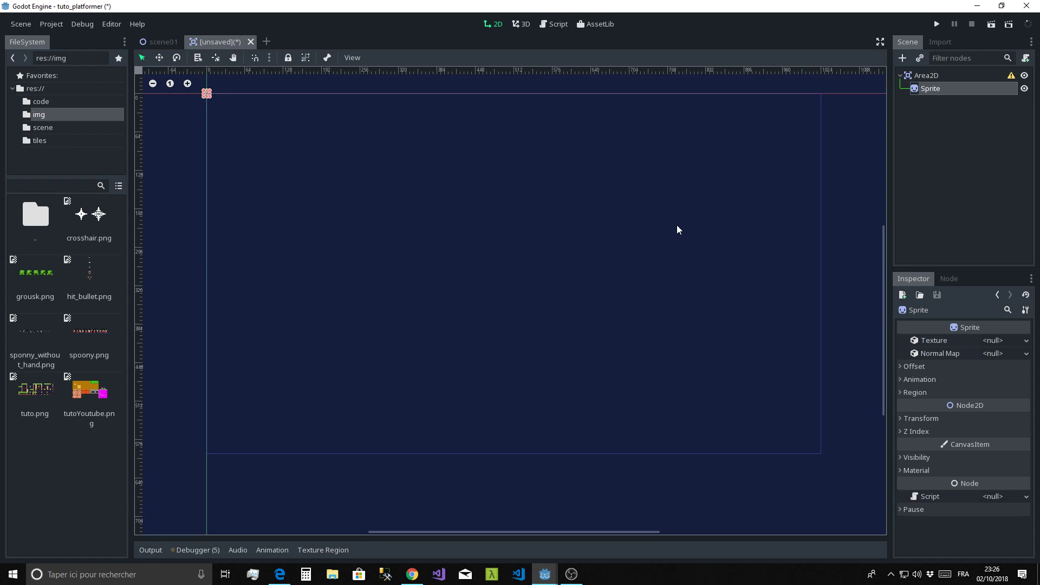
{"action": "left_click_drag", "start_coordinate": [74, 215], "coordinate": [993, 345]}
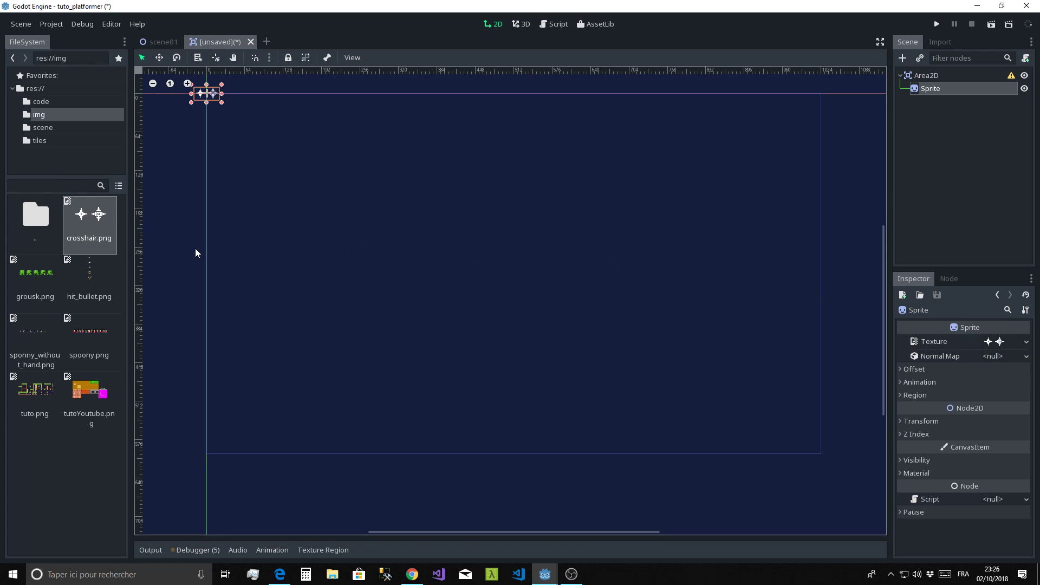
- Add a CollisionShape2D child under the Area2D root
{"action": "left_click", "coordinate": [928, 76]}
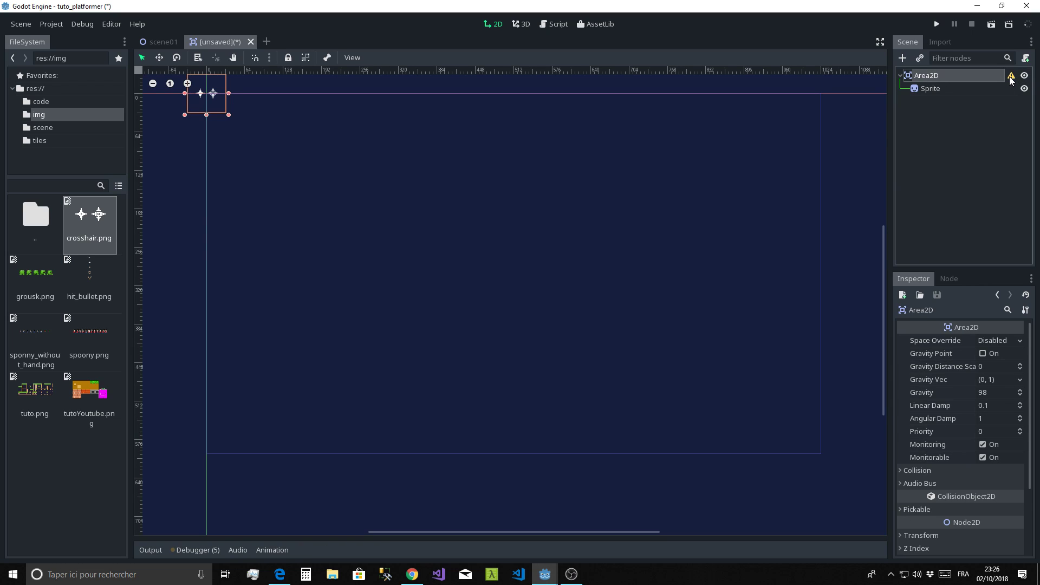
{"action": "double_click", "coordinate": [928, 75]}
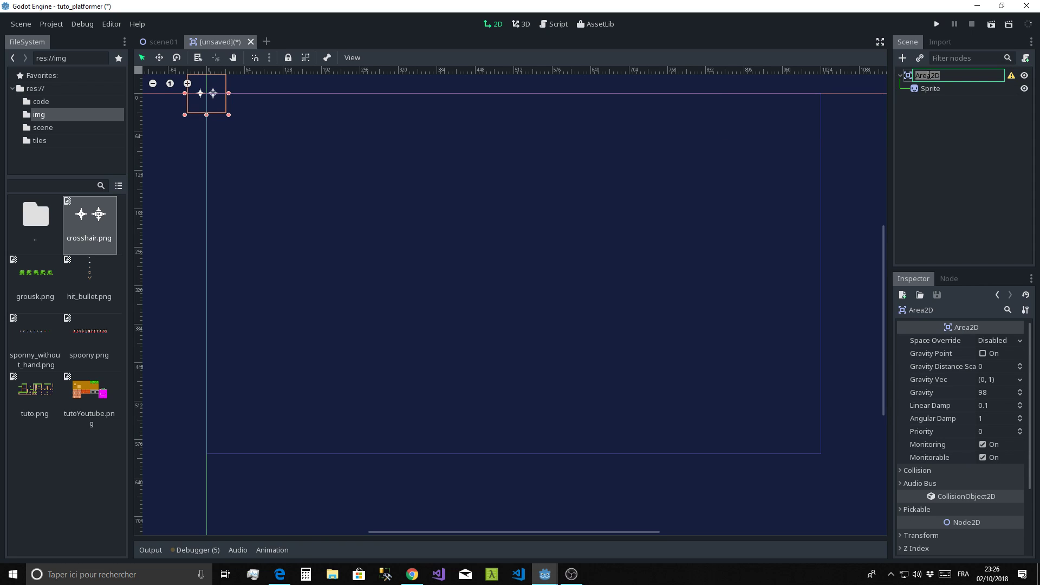
{"action": "left_click", "coordinate": [903, 58]}
{"action": "type", "text": "C"}
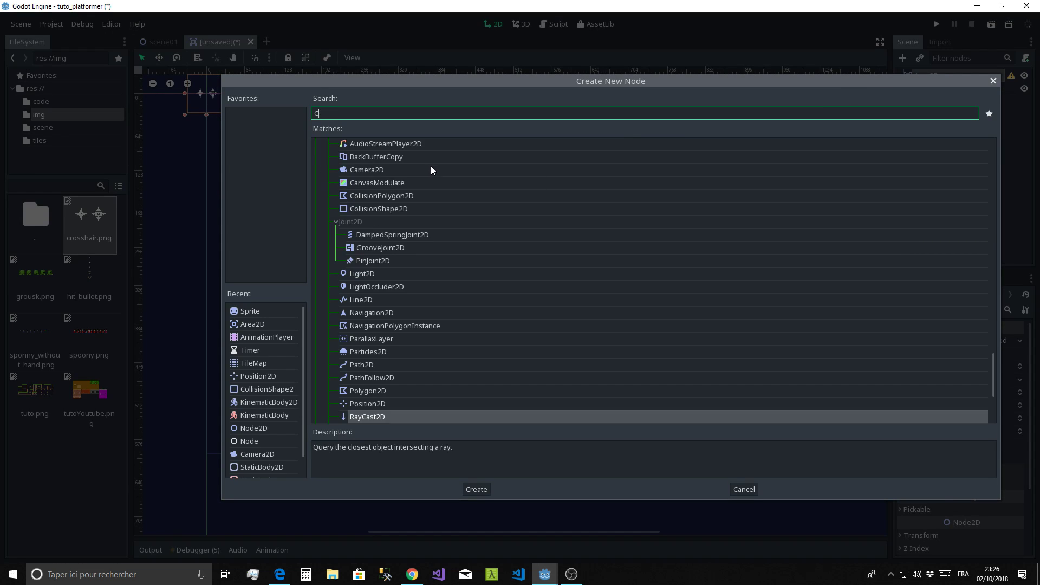
{"action": "type", "text": "oll2"}
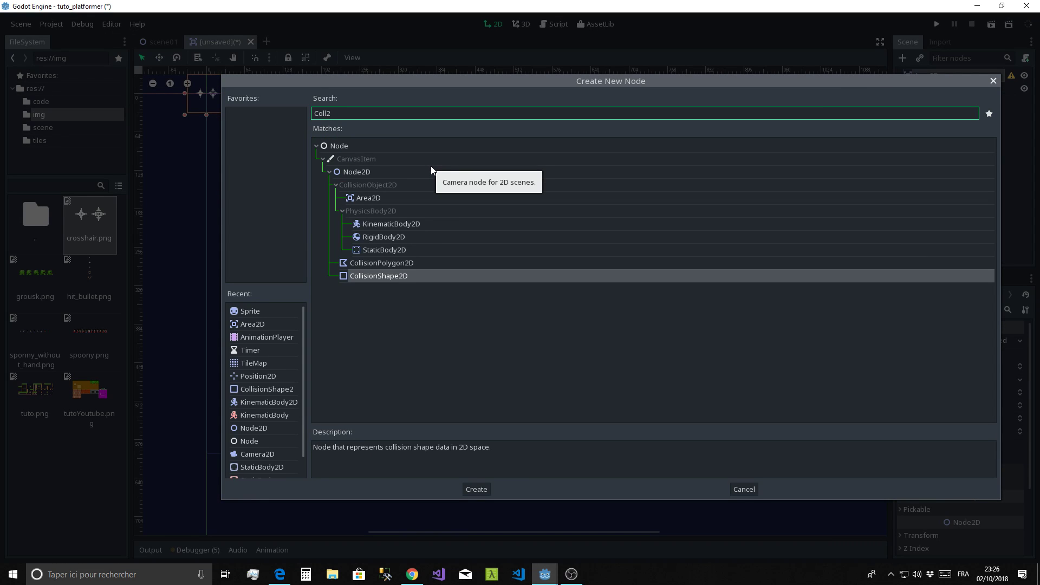
{"action": "double_click", "coordinate": [370, 276]}
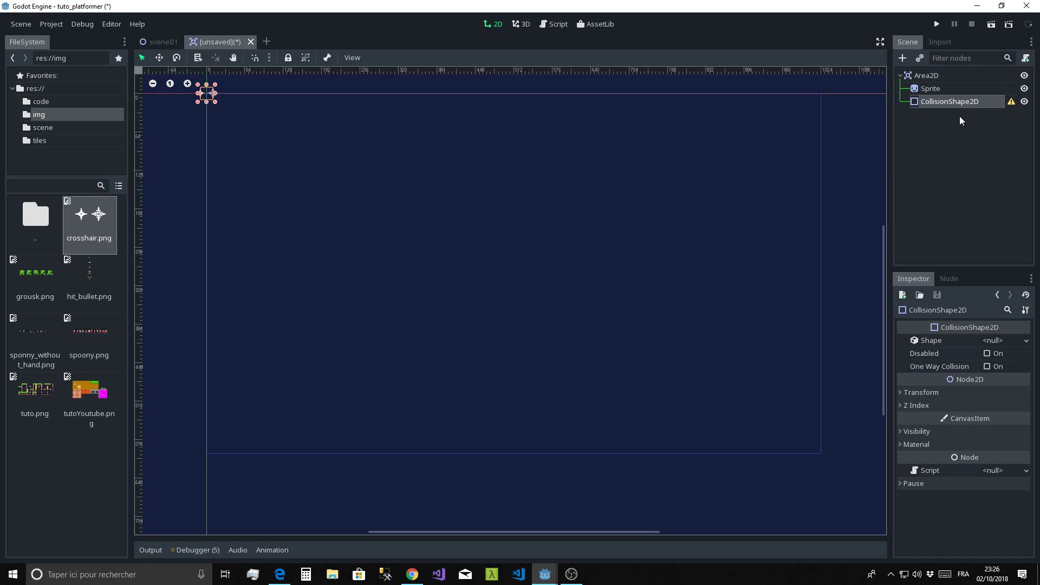
- Frame the view on the crosshair sprite and zoom in close
{"action": "key", "text": "f"}
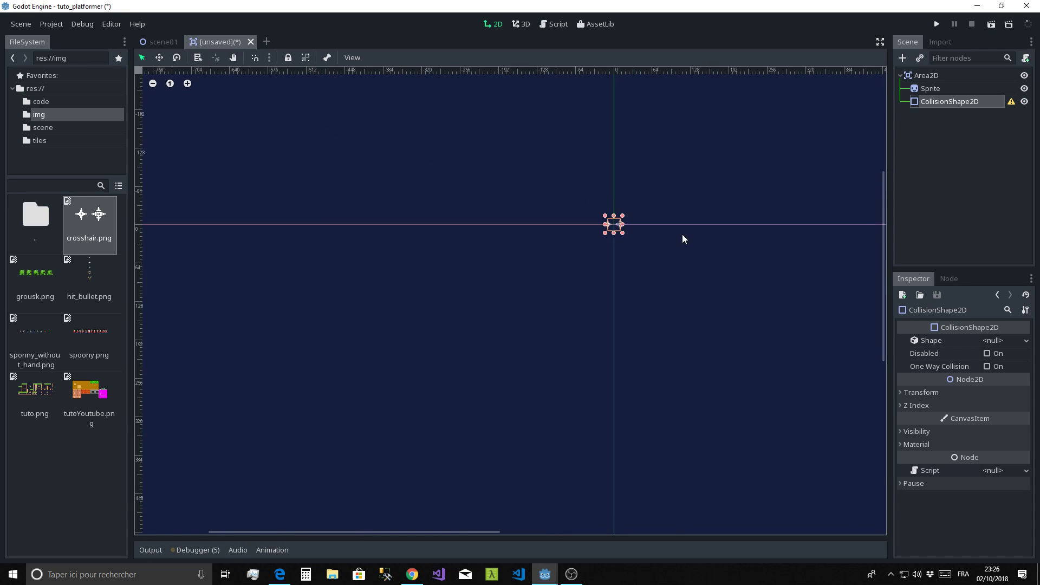
{"action": "scroll", "coordinate": [612, 239], "scroll_direction": "up", "scroll_amount": 4}
{"action": "scroll", "coordinate": [615, 237], "scroll_direction": "up", "scroll_amount": 4}
{"action": "scroll", "coordinate": [616, 231], "scroll_direction": "up", "scroll_amount": 6}
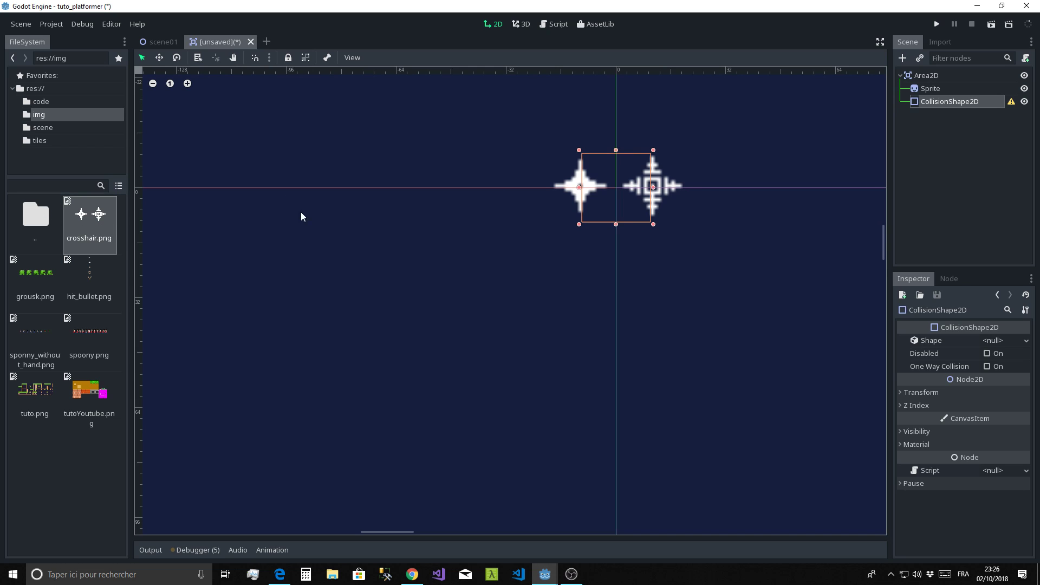
{"action": "scroll", "coordinate": [597, 189], "scroll_direction": "up", "scroll_amount": 3}
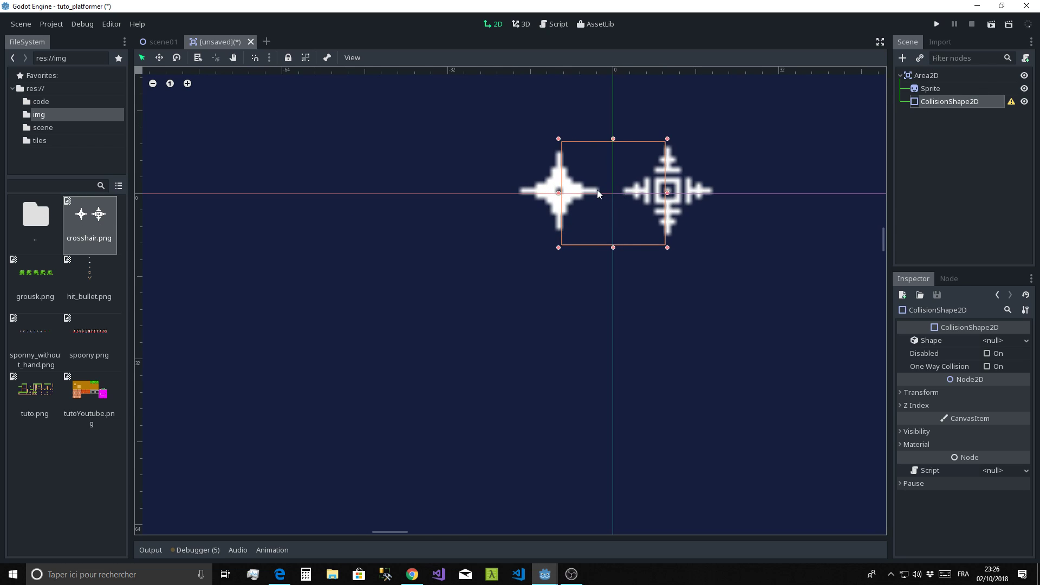
{"action": "scroll", "coordinate": [541, 206], "scroll_direction": "up", "scroll_amount": 2}
{"action": "mouse_move", "coordinate": [597, 190]}
{"action": "middle_mouse_down"}
{"action": "mouse_move", "coordinate": [551, 268]}
{"action": "mouse_move", "coordinate": [559, 229]}
{"action": "middle_mouse_up"}
{"action": "scroll", "coordinate": [563, 236], "scroll_direction": "up", "scroll_amount": 3}
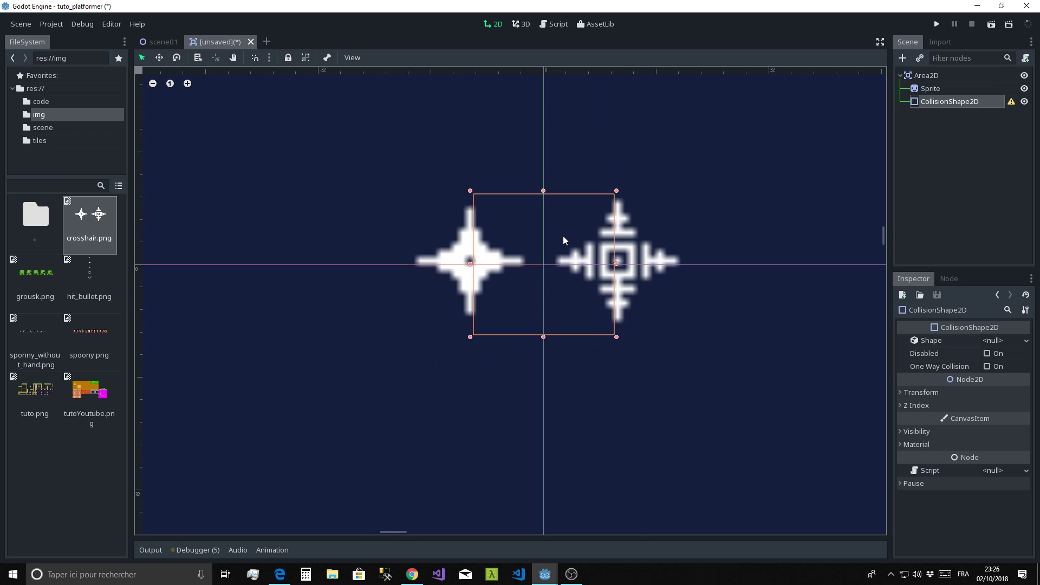
- Reimport crosshair.png using the 2D Pixel import preset
{"action": "left_click", "coordinate": [946, 43]}
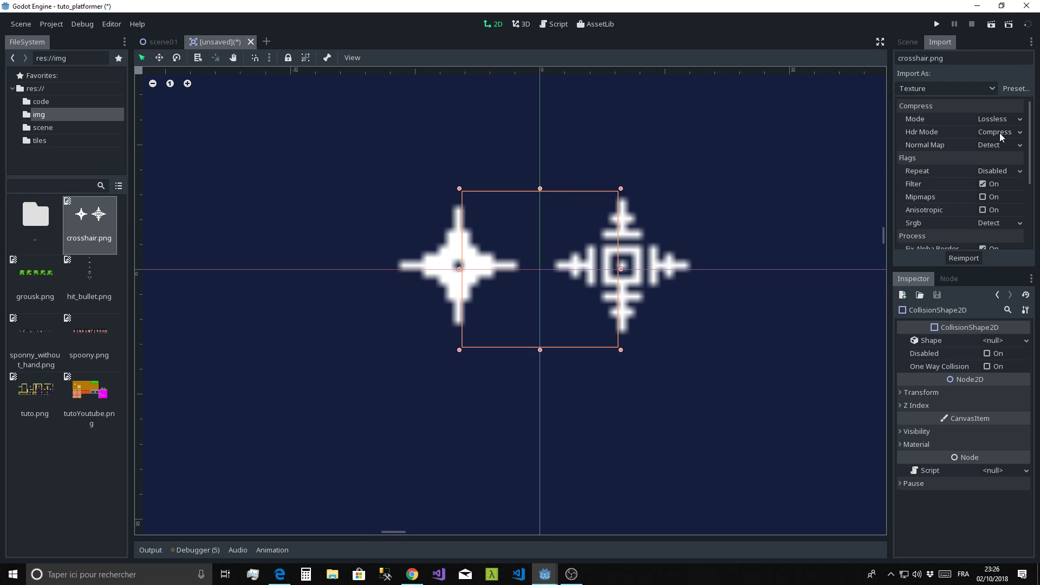
{"action": "left_click", "coordinate": [1016, 89]}
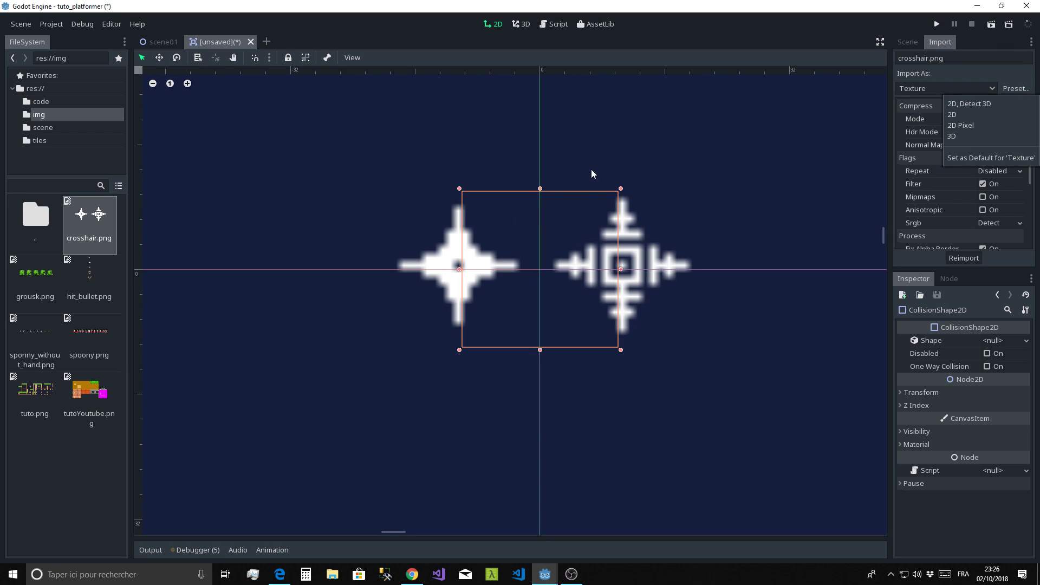
{"action": "left_click", "coordinate": [961, 125]}
{"action": "left_click", "coordinate": [956, 262]}
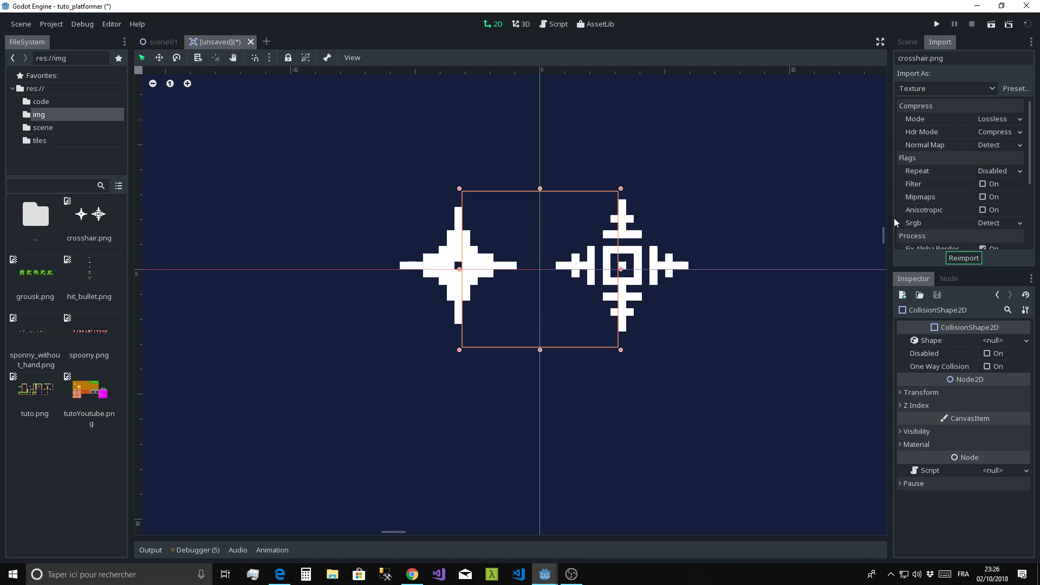
{"action": "scroll", "coordinate": [601, 206], "scroll_direction": "down", "scroll_amount": 1}
{"action": "scroll", "coordinate": [601, 206], "scroll_direction": "down", "scroll_amount": 1}
{"action": "middle_click_drag", "start_coordinate": [637, 235], "coordinate": [635, 235]}
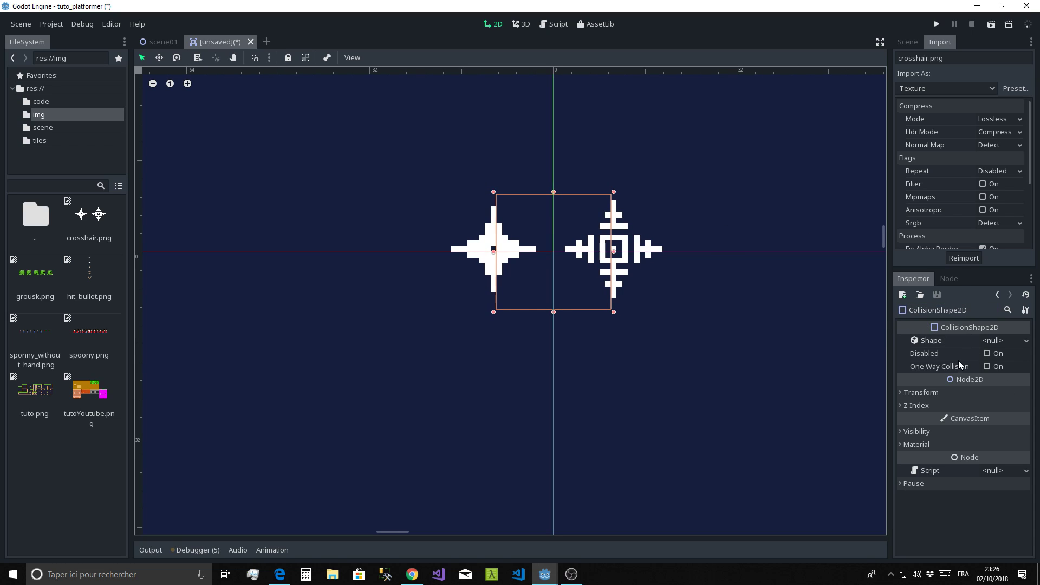
- Set the Sprite's Animation Hframes to 2 so only the first crosshair frame shows
{"action": "left_click", "coordinate": [907, 43]}
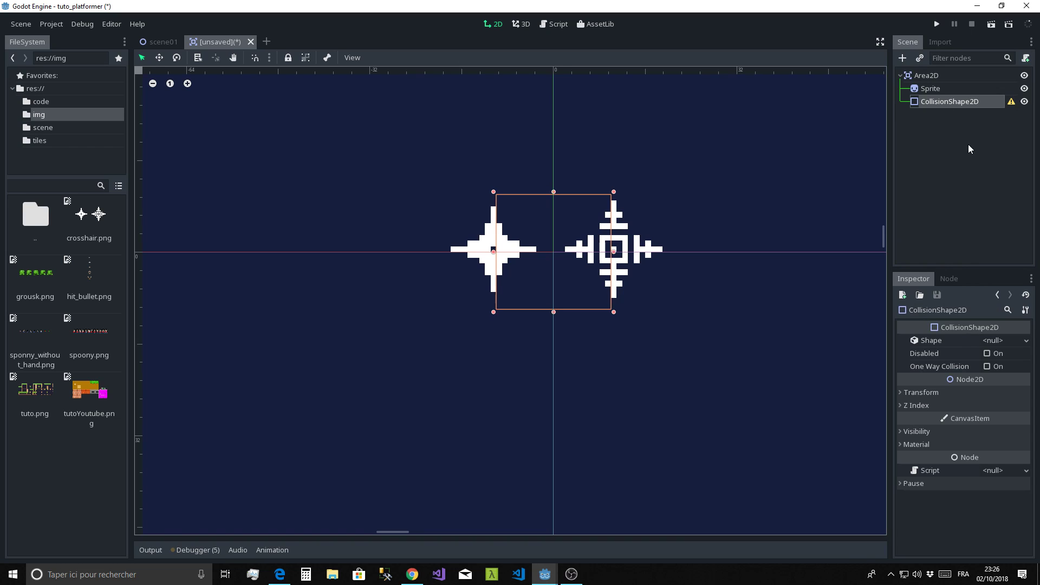
{"action": "left_click", "coordinate": [932, 89]}
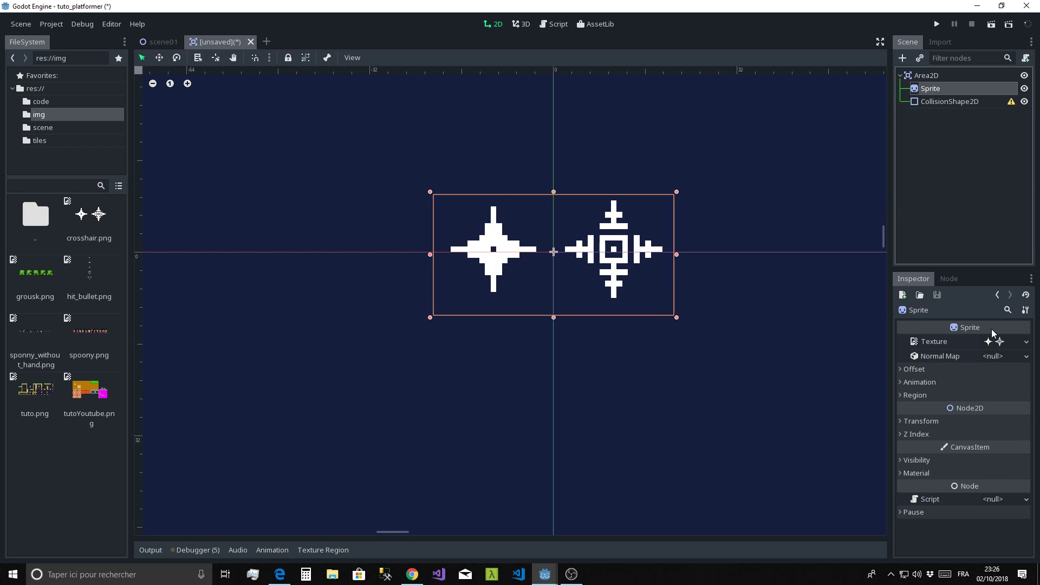
{"action": "left_click", "coordinate": [910, 394]}
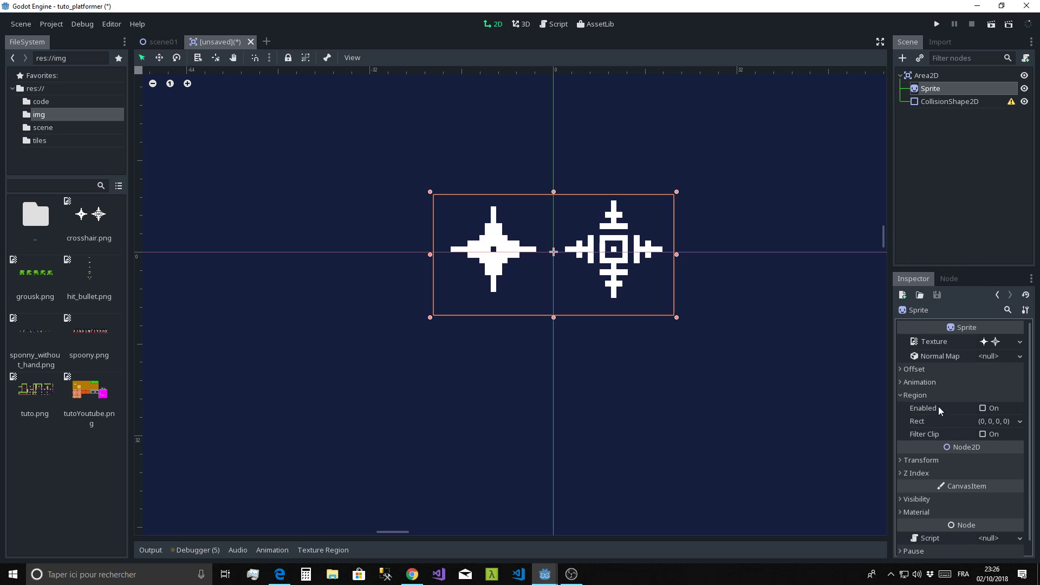
{"action": "left_click", "coordinate": [899, 396]}
{"action": "left_click", "coordinate": [903, 383]}
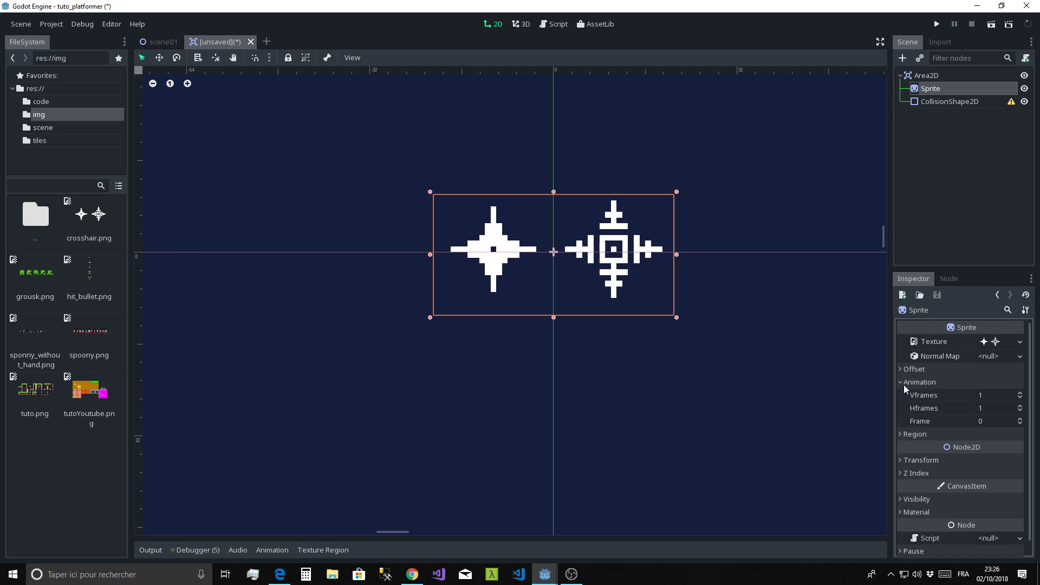
{"action": "left_click", "coordinate": [1020, 407]}
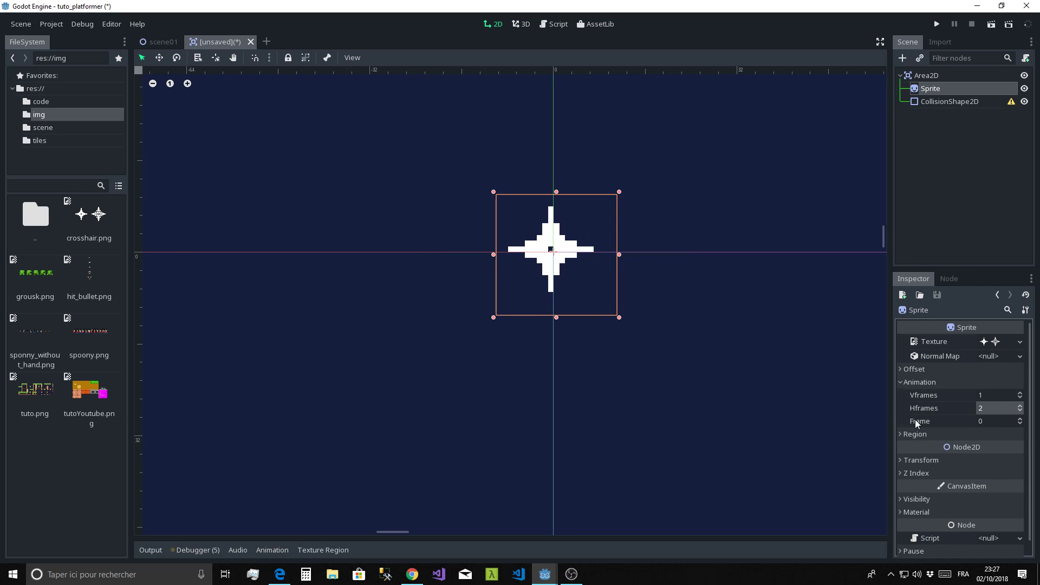
{"action": "scroll", "coordinate": [563, 269], "scroll_direction": "up", "scroll_amount": 3}
{"action": "scroll", "coordinate": [563, 269], "scroll_direction": "up", "scroll_amount": 6}
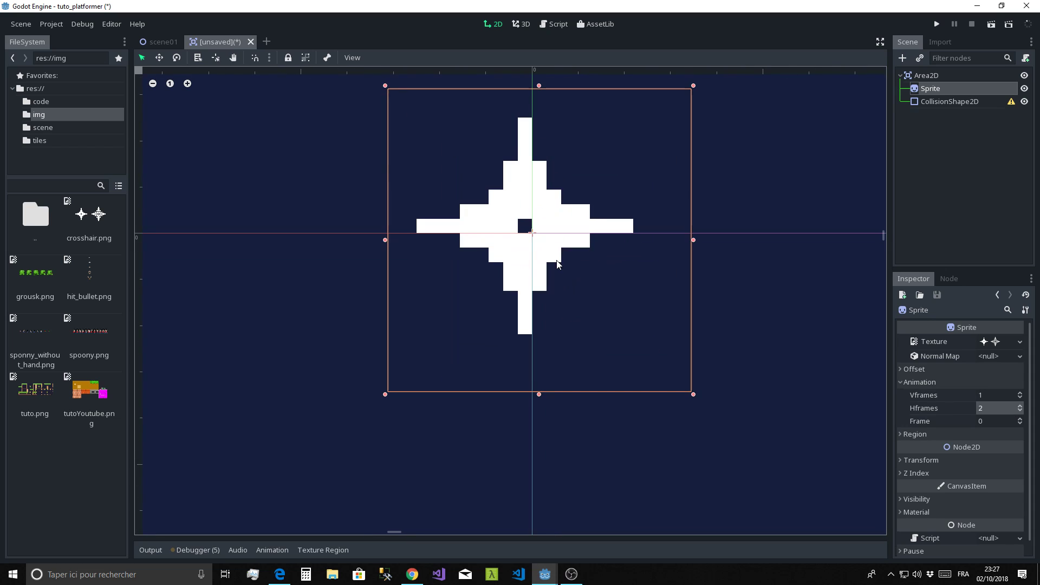
{"action": "middle_click_drag", "start_coordinate": [508, 238], "coordinate": [604, 332]}
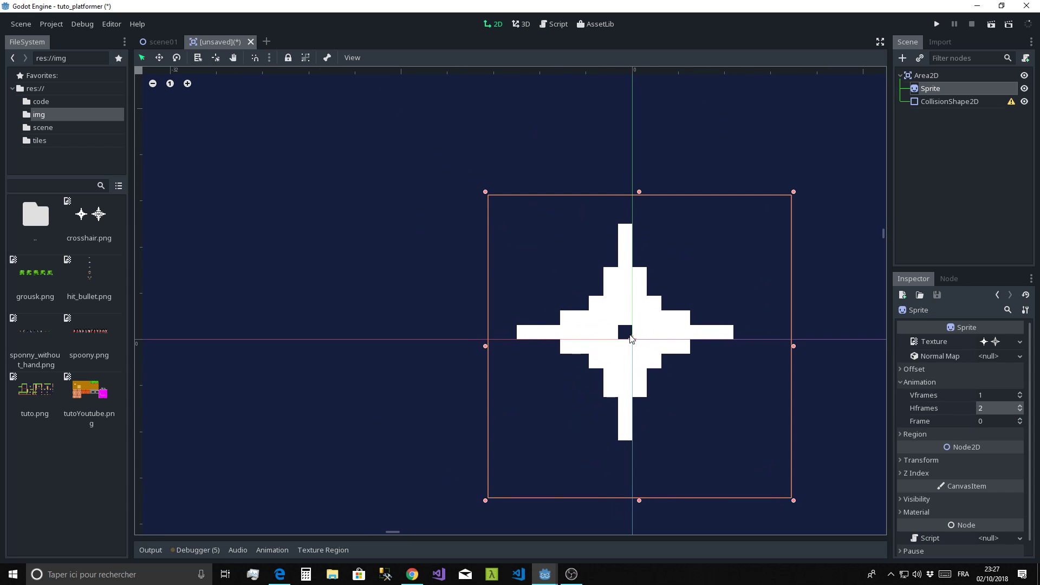
{"action": "scroll", "coordinate": [612, 313], "scroll_direction": "up", "scroll_amount": 1}
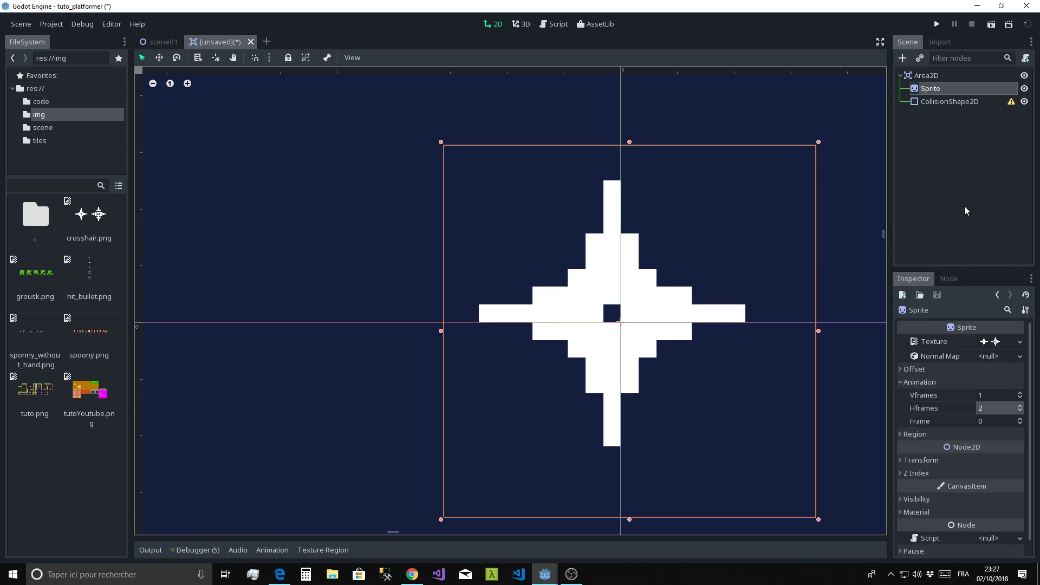
- Give CollisionShape2D a new CircleShape2D sized to the crosshair, then hide it in the editor
{"action": "left_click", "coordinate": [942, 102]}
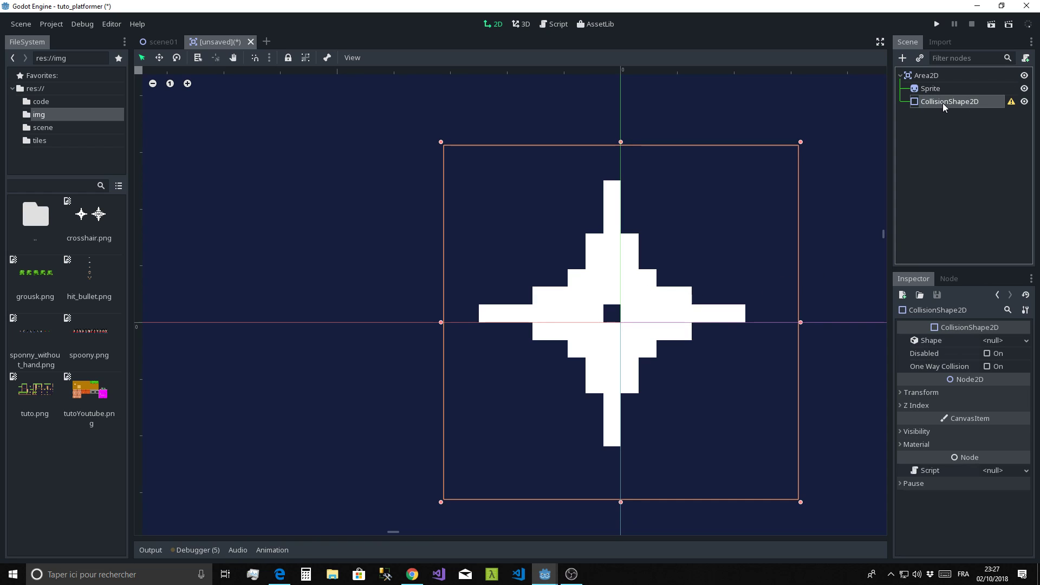
{"action": "left_click", "coordinate": [986, 346]}
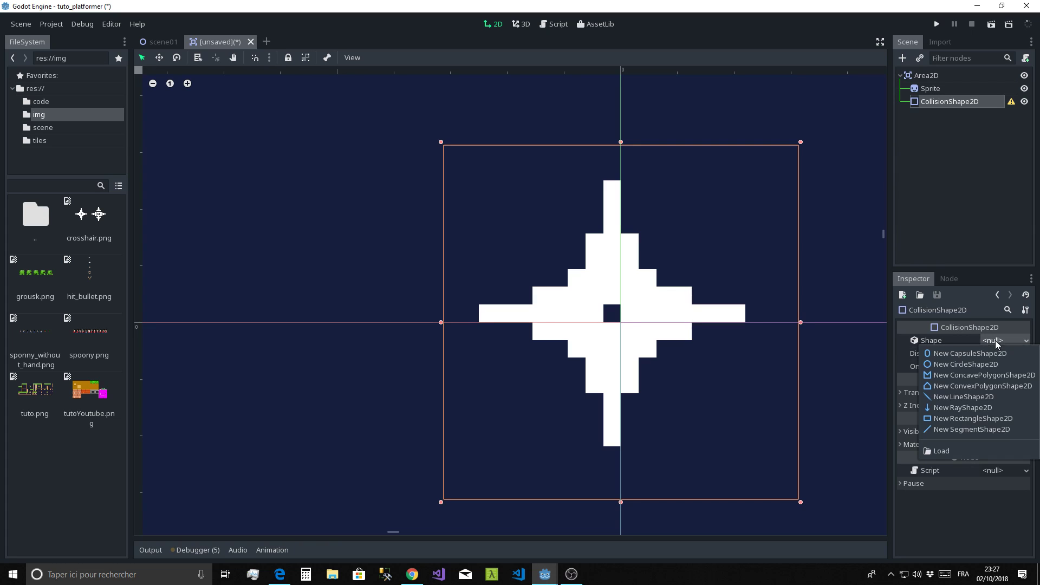
{"action": "left_click", "coordinate": [957, 365]}
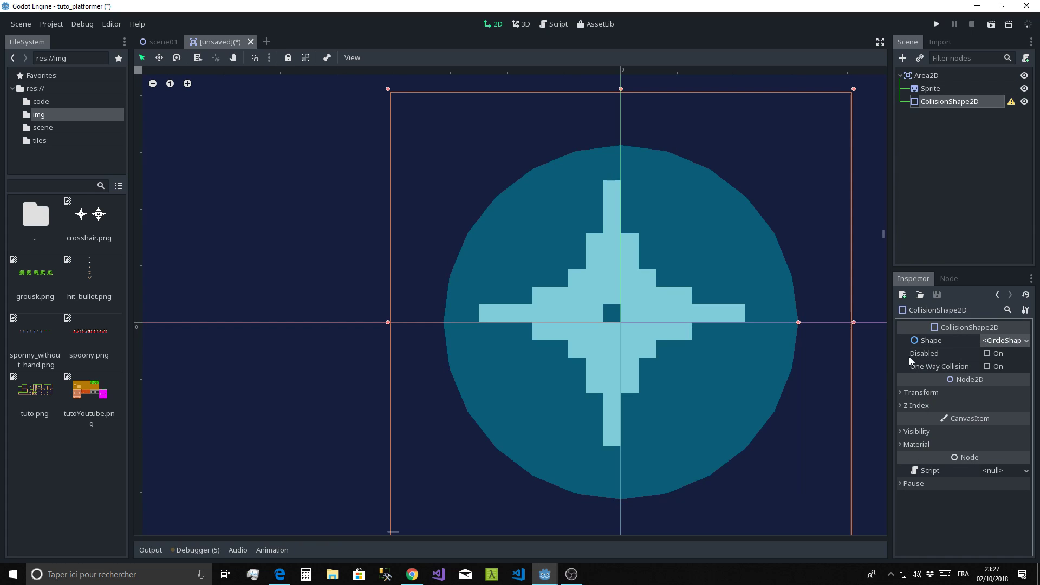
{"action": "left_click_drag", "start_coordinate": [799, 322], "coordinate": [748, 324]}
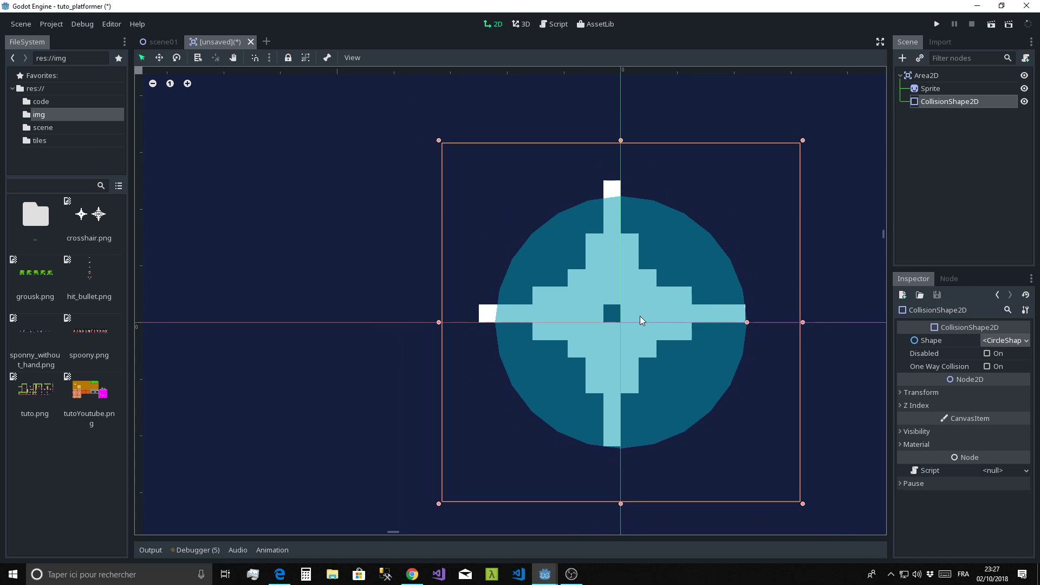
{"action": "left_click_drag", "start_coordinate": [642, 310], "coordinate": [631, 300]}
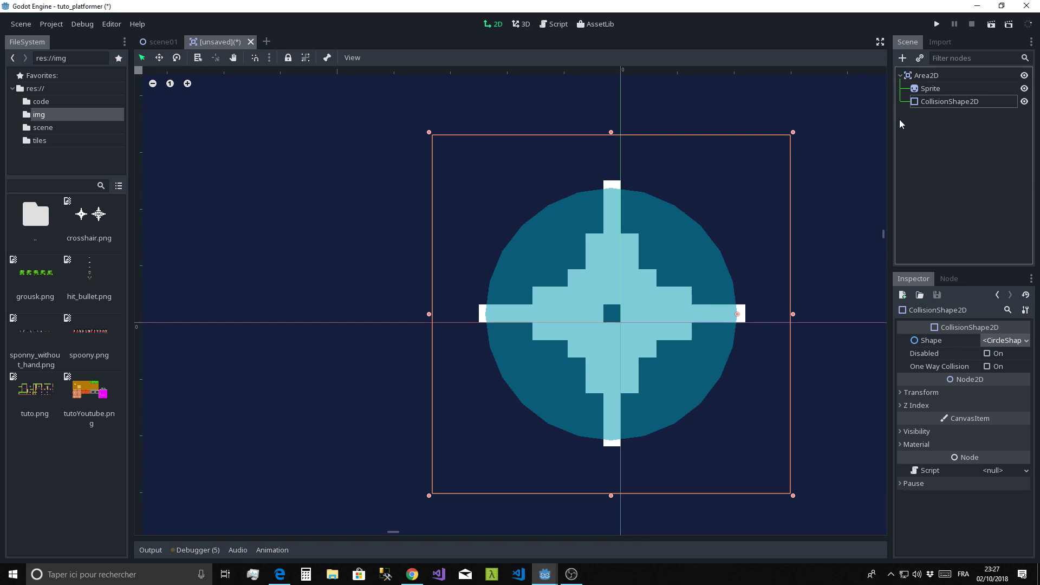
{"action": "left_click", "coordinate": [1024, 102]}
- Group the Area2D root's children so they cannot be selected separately, dismissing the Attach Script dialog
{"action": "left_click", "coordinate": [925, 76]}
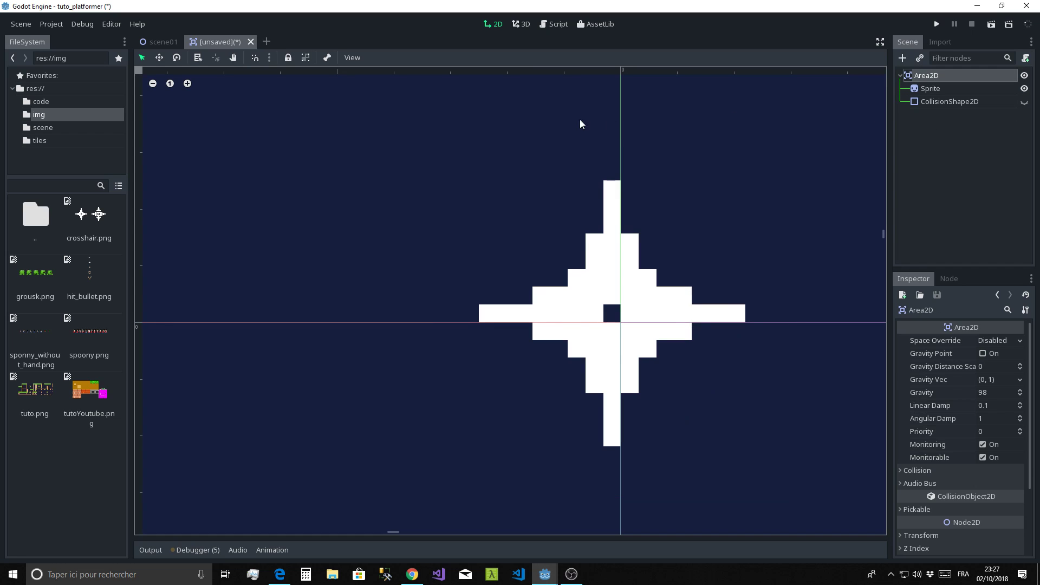
{"action": "left_click", "coordinate": [305, 57]}
{"action": "left_click", "coordinate": [970, 80]}
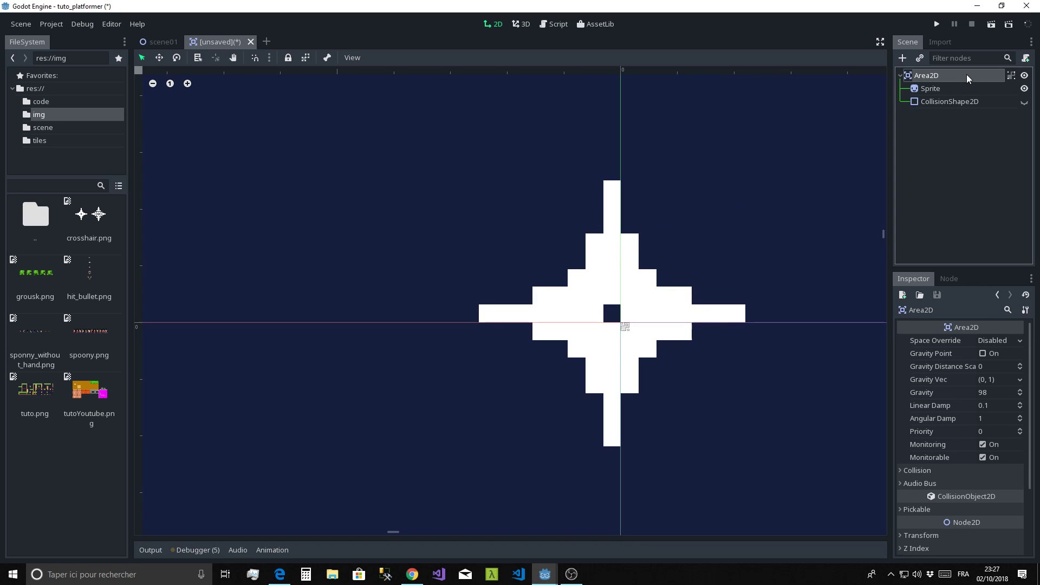
{"action": "left_click", "coordinate": [1026, 61]}
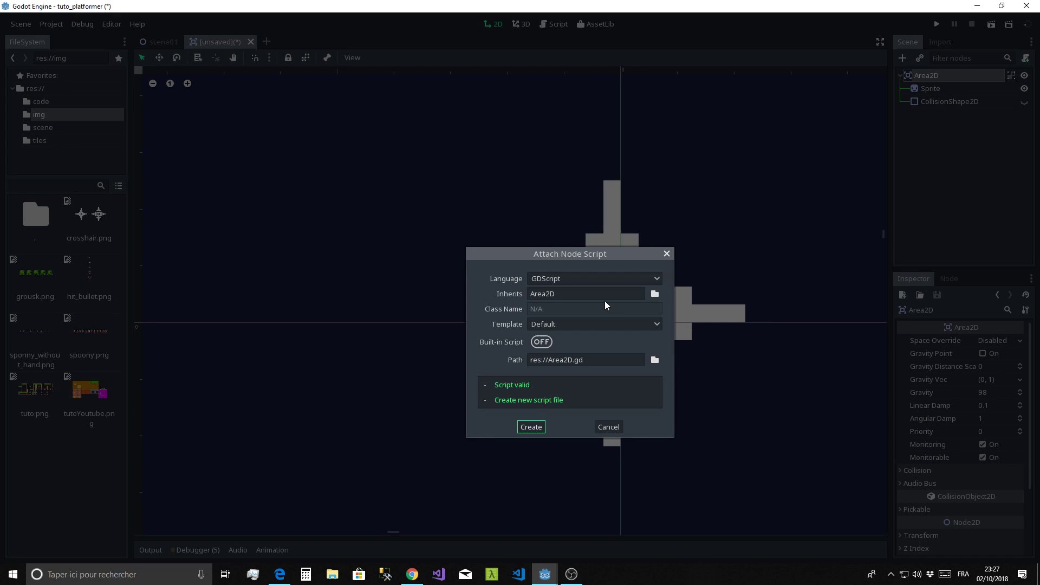
{"action": "left_click", "coordinate": [599, 431]}
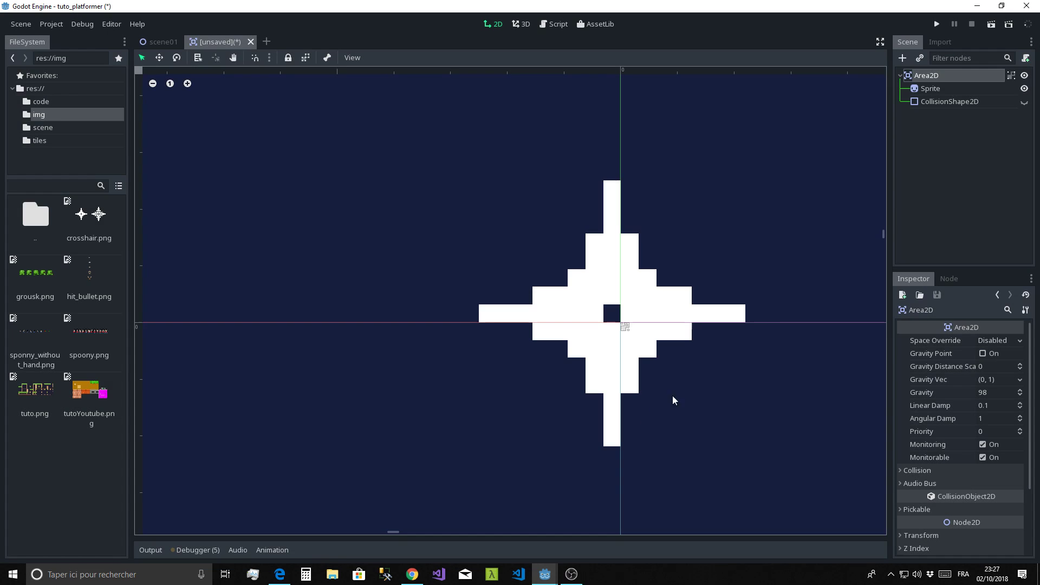
- Rename the Area2D root node to crosshair
{"action": "double_click", "coordinate": [932, 76]}
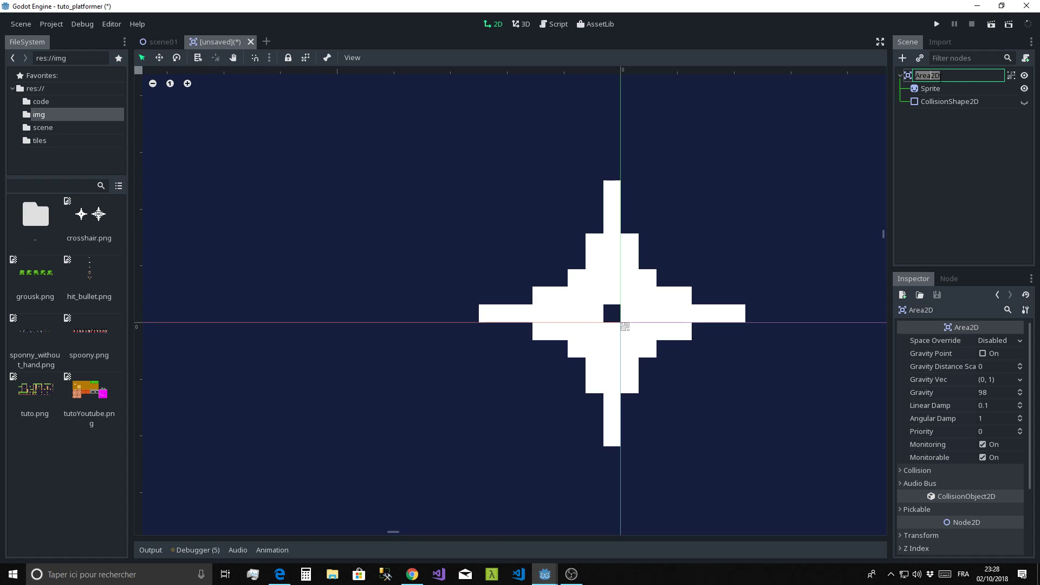
{"action": "type", "text": "crosshair"}
{"action": "key", "text": "Return"}
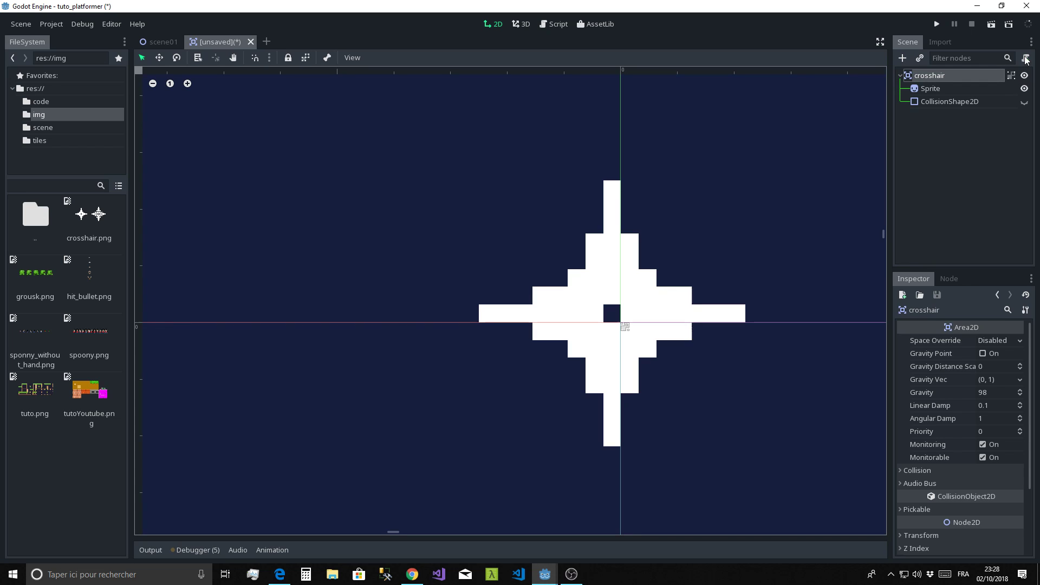
- Attach a new script saved as res://code/crosshair.gd to the crosshair node
{"action": "left_click", "coordinate": [1026, 58]}
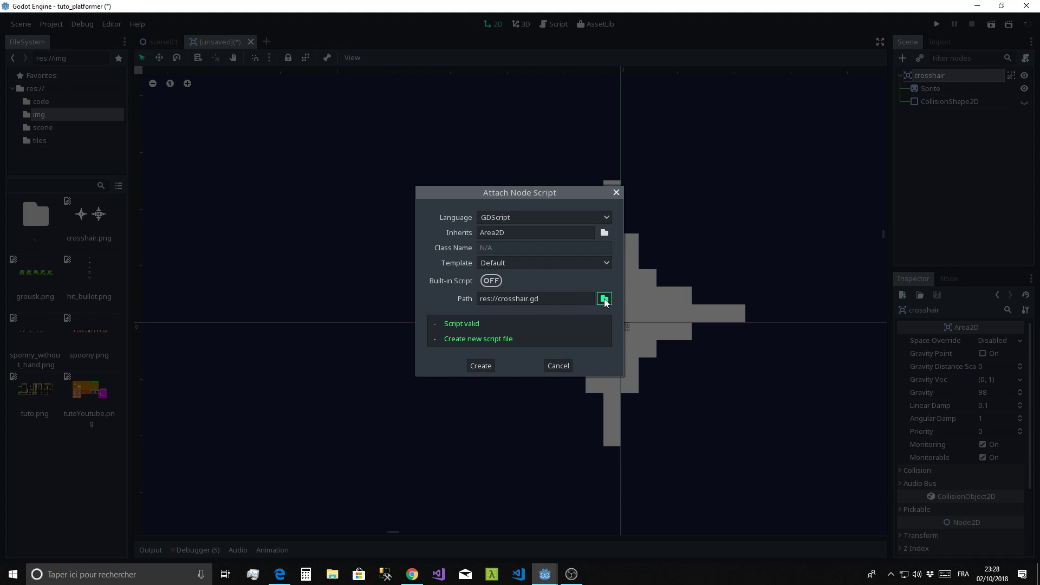
{"action": "left_click", "coordinate": [605, 299]}
{"action": "double_click", "coordinate": [302, 142]}
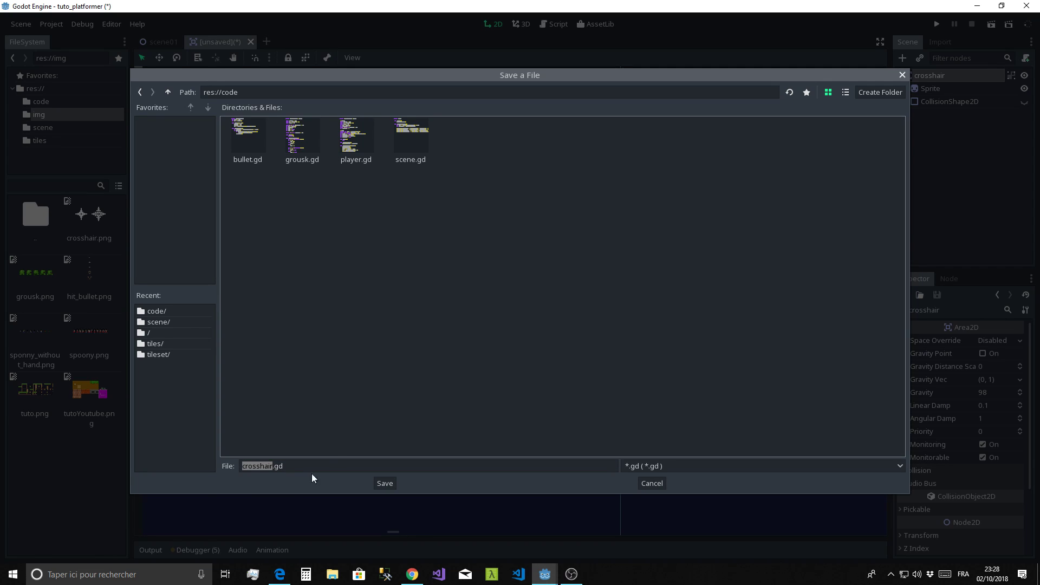
{"action": "left_click", "coordinate": [385, 484]}
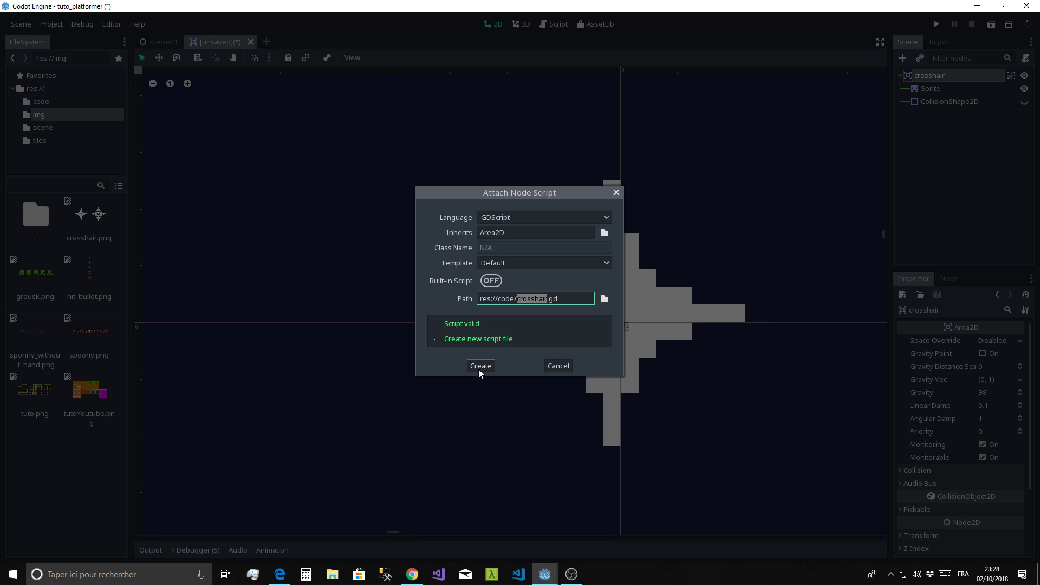
{"action": "left_click", "coordinate": [480, 365]}
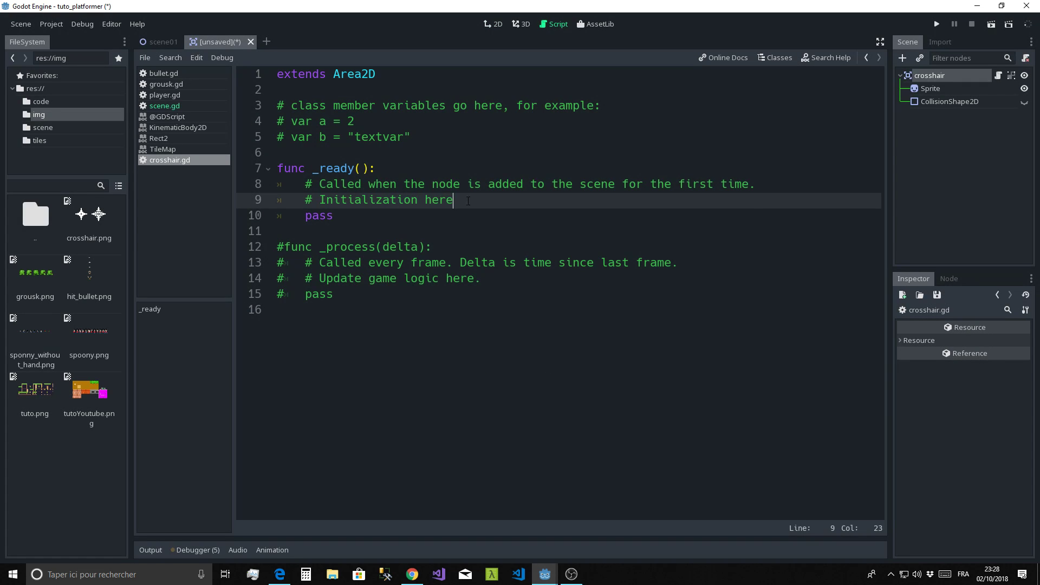
- Delete the template's example comments from crosshair.gd
{"action": "left_click_drag", "start_coordinate": [454, 199], "coordinate": [262, 191]}
{"action": "key", "text": "BackSpace"}
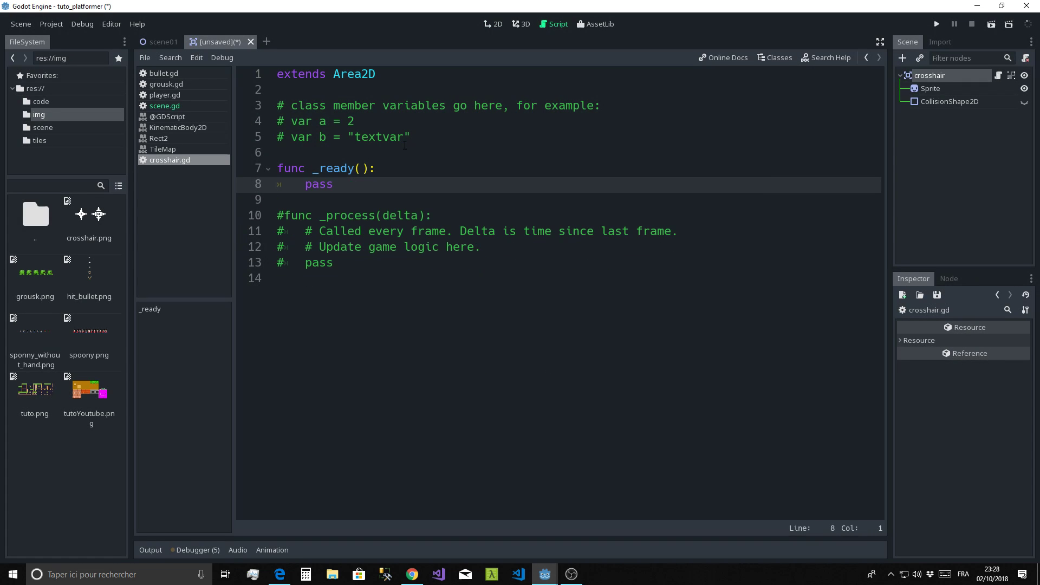
{"action": "left_click_drag", "start_coordinate": [411, 137], "coordinate": [224, 103]}
{"action": "key", "text": "BackSpace"}
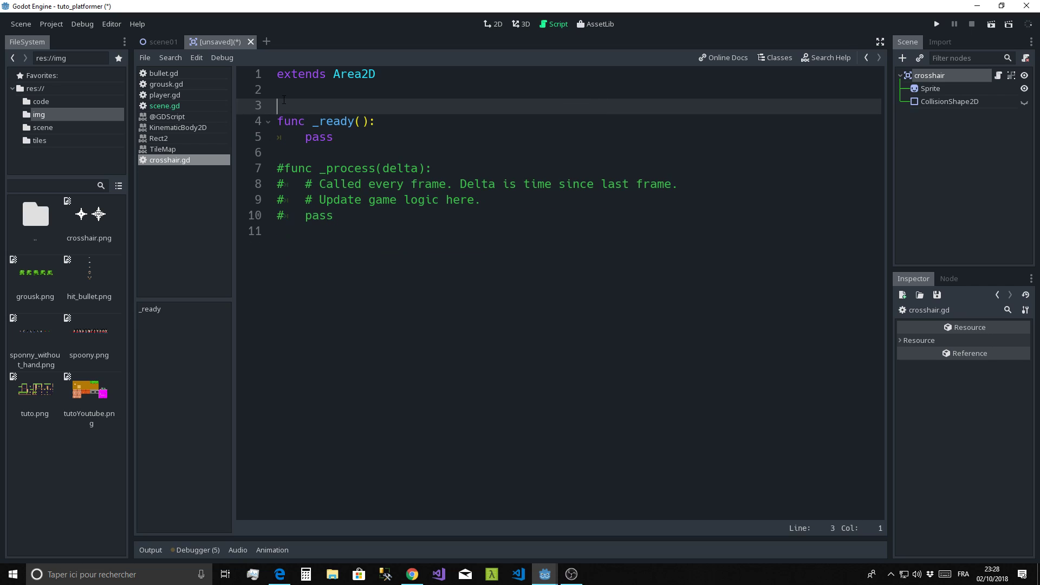
{"action": "key", "text": "Delete"}
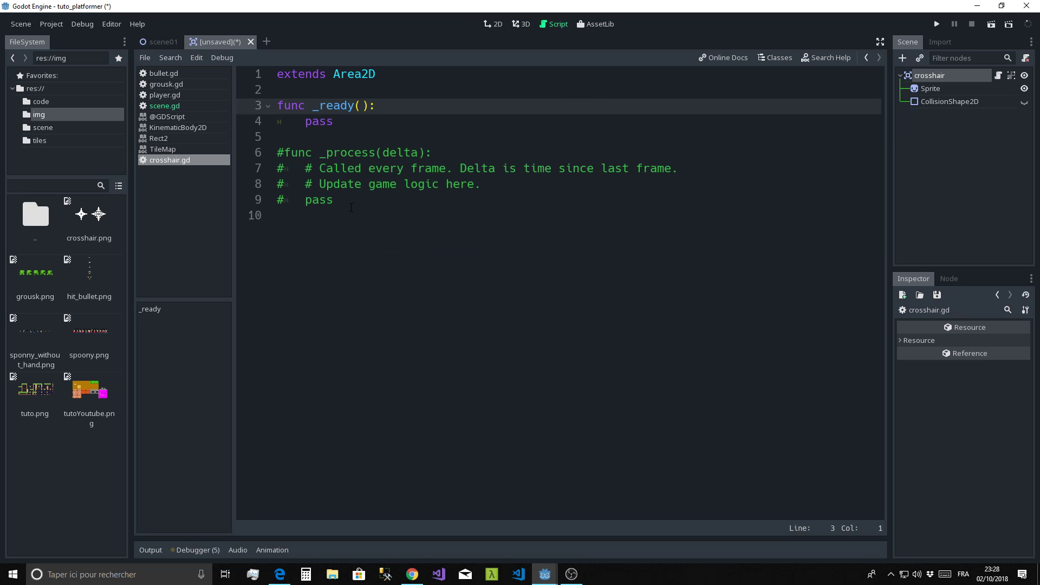
- Uncomment _process(delta) and replace its body with position = get_global_mouse_position()
{"action": "left_click", "coordinate": [351, 204]}
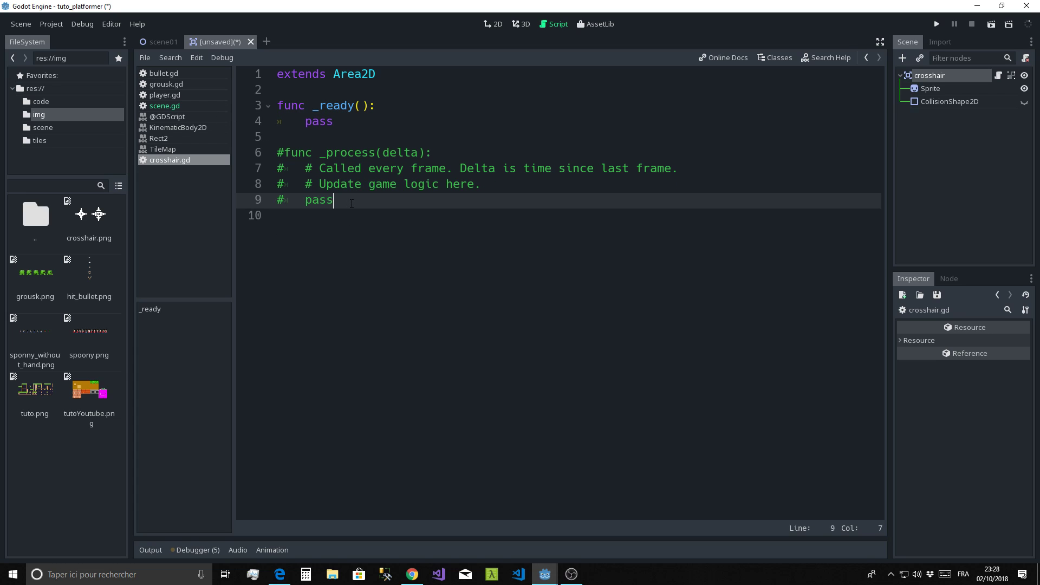
{"action": "left_click", "coordinate": [276, 154]}
{"action": "key", "text": "Delete"}
{"action": "left_click_drag", "start_coordinate": [336, 199], "coordinate": [256, 162]}
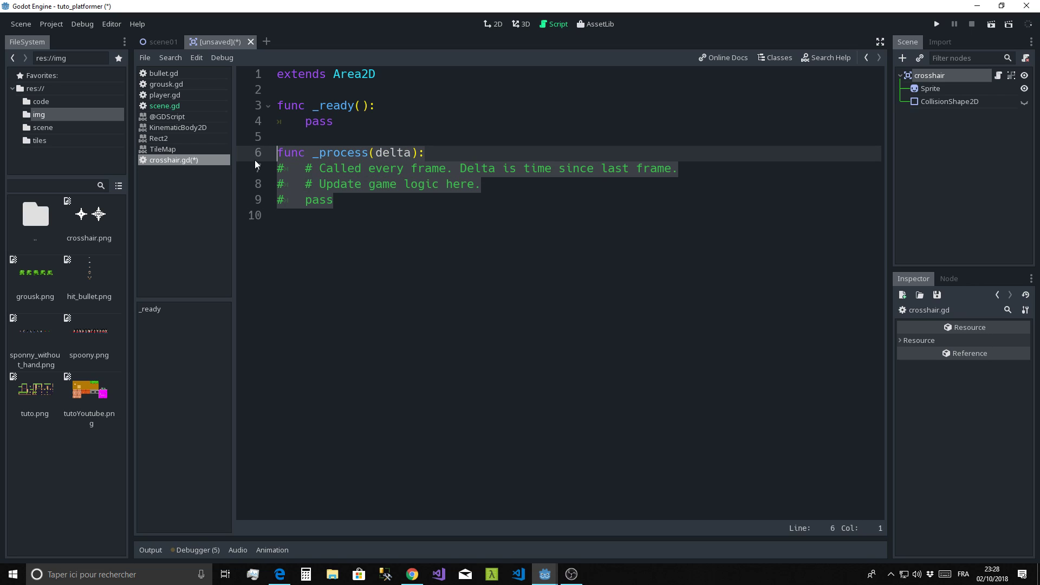
{"action": "key", "text": "Delete"}
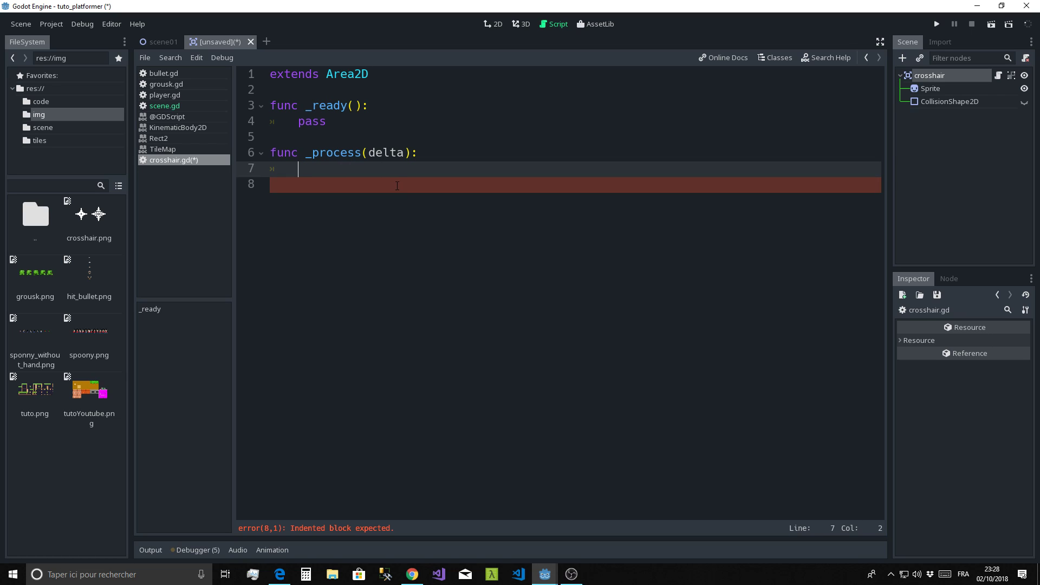
{"action": "type", "text": "posit"}
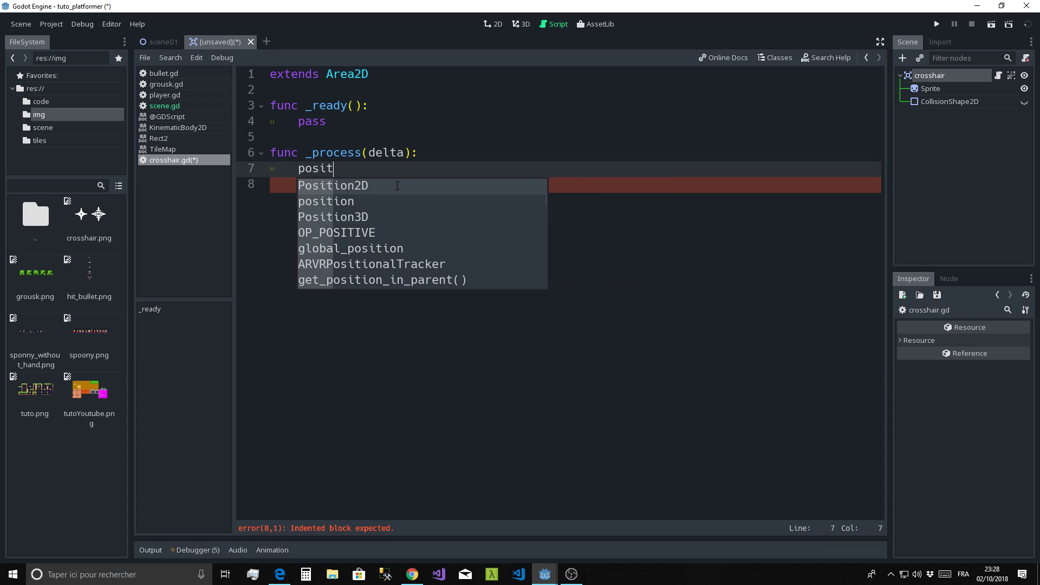
{"action": "type", "text": "ion = "}
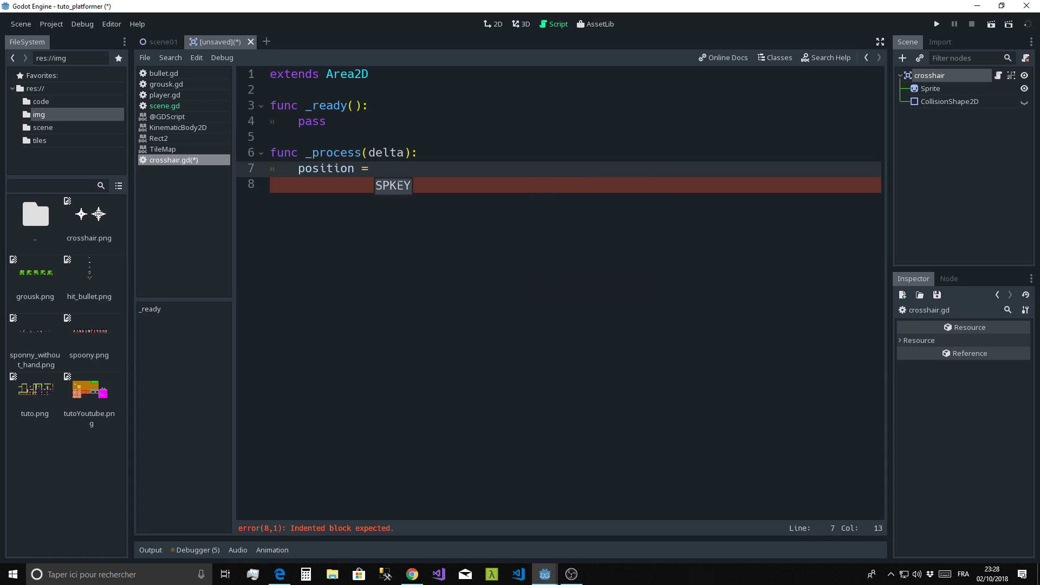
{"action": "type", "text": "get"}
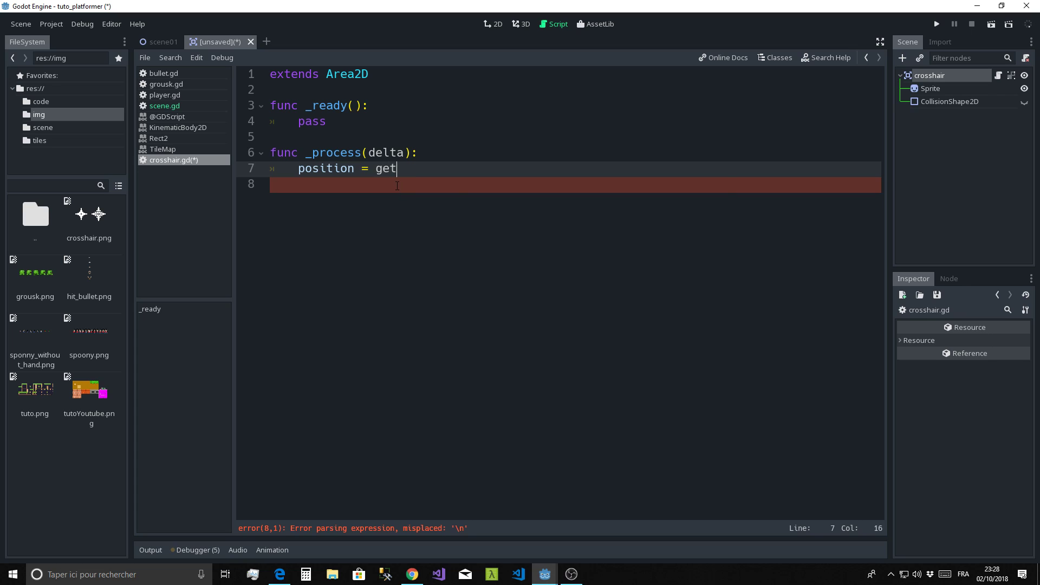
{"action": "type", "text": "_glob"}
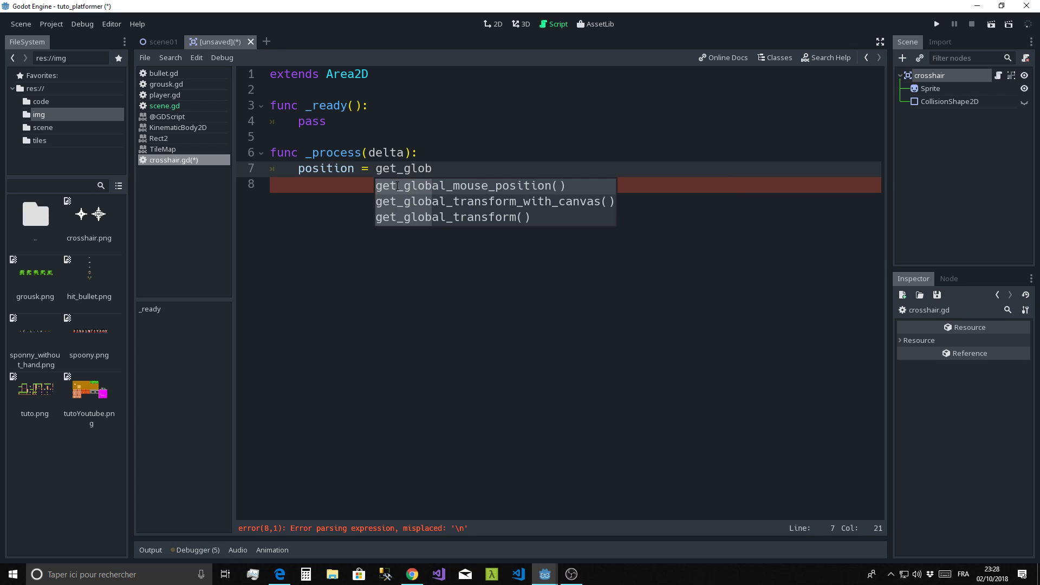
{"action": "key", "text": "Return"}
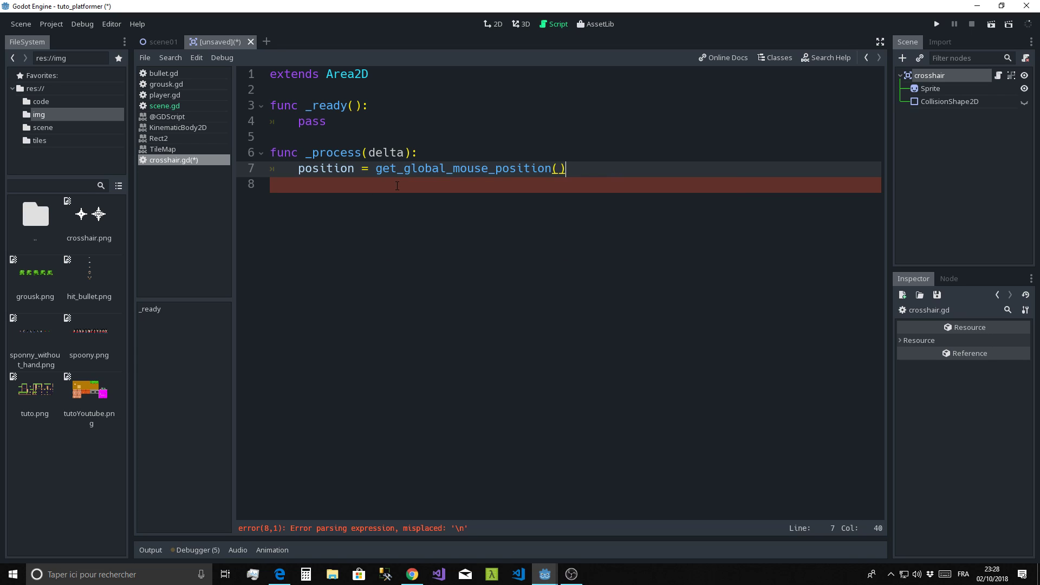
{"action": "key", "text": "Down"}
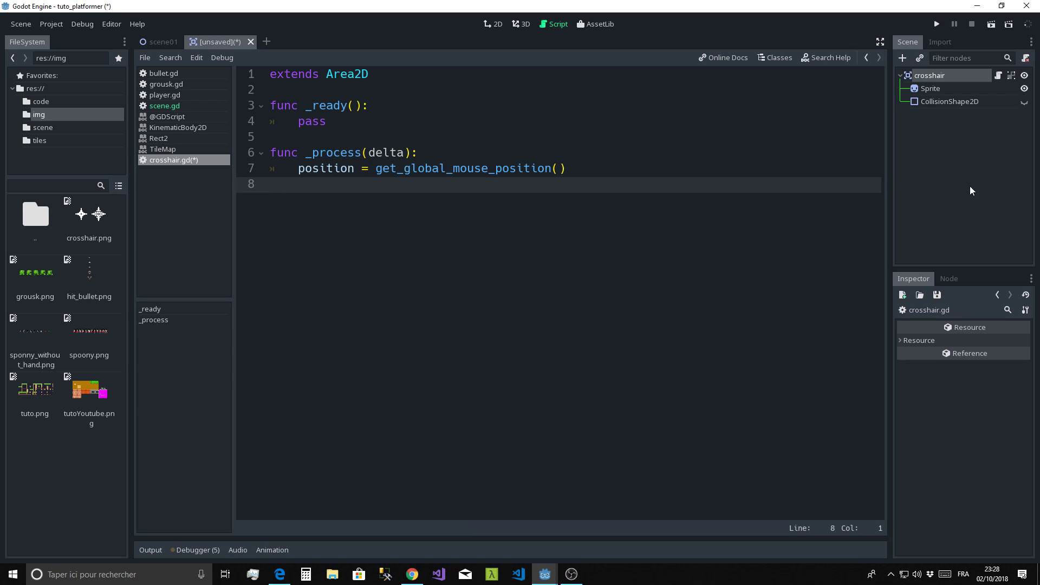
{"action": "left_click", "coordinate": [953, 166]}
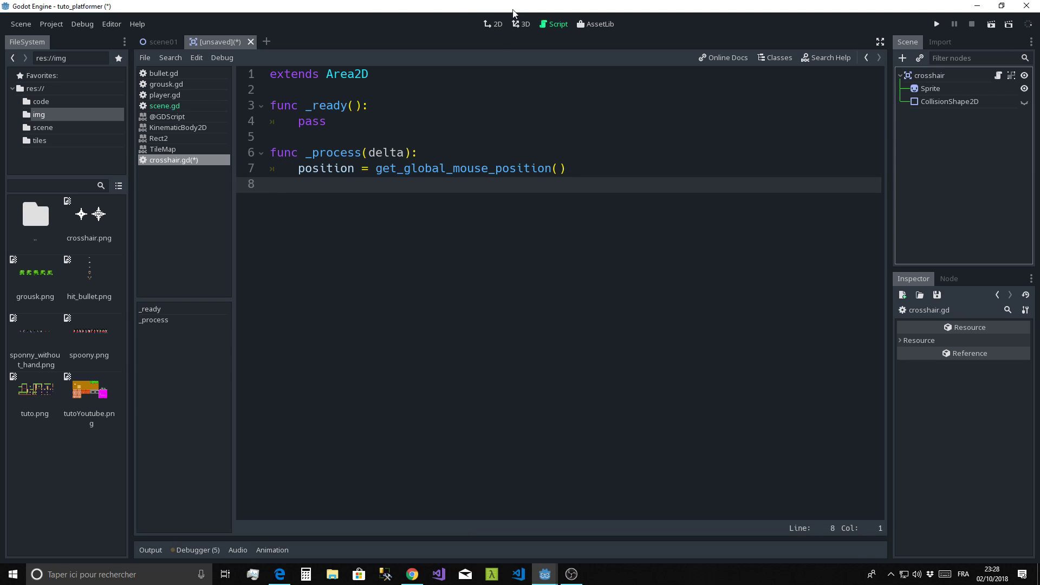
- Look over the scene01 tree without changing it, then return to the unsaved crosshair scene
{"action": "left_click", "coordinate": [159, 43]}
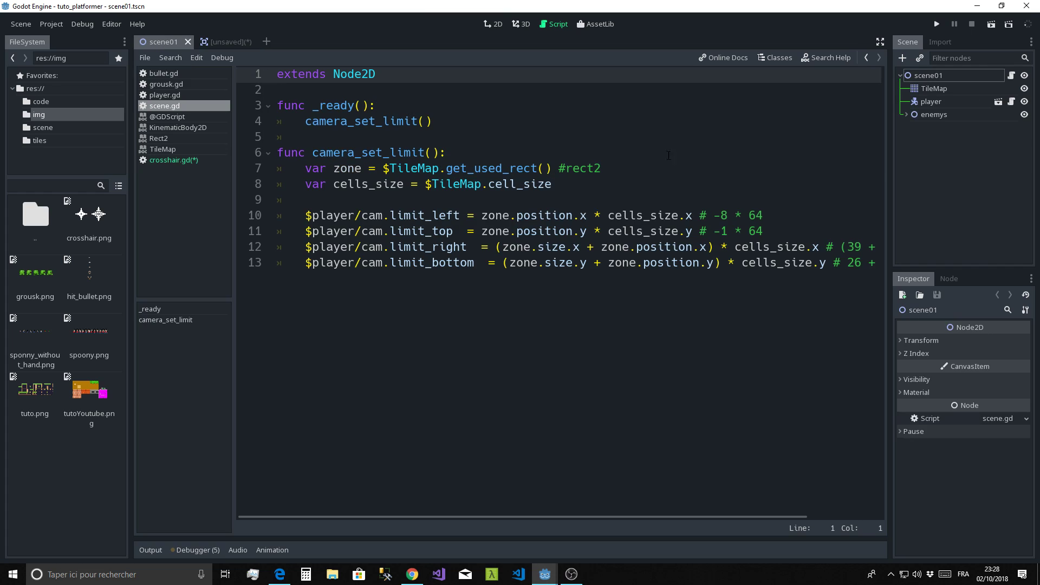
{"action": "left_click", "coordinate": [929, 76]}
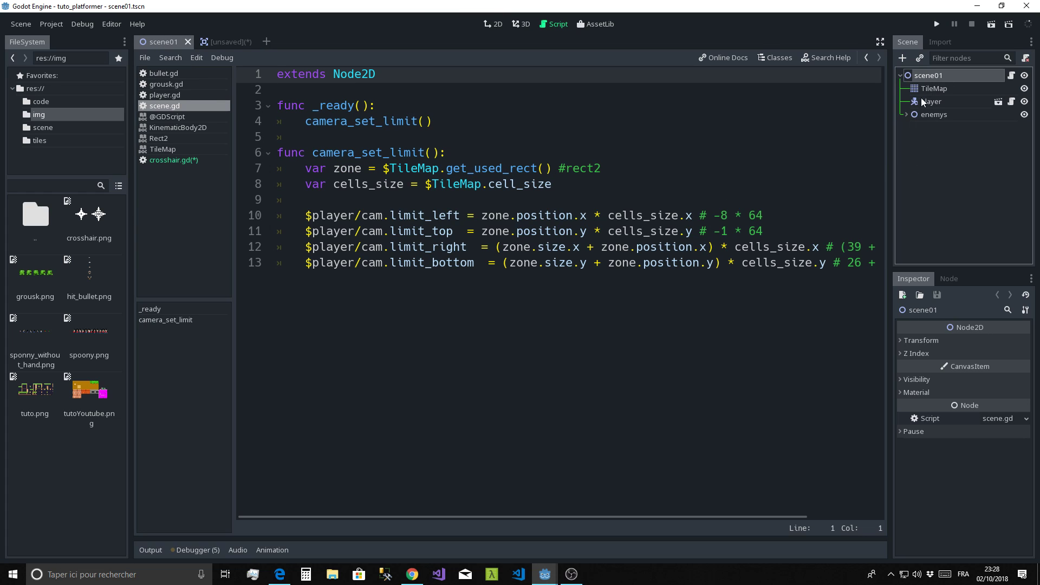
{"action": "left_click", "coordinate": [906, 115]}
{"action": "left_click", "coordinate": [906, 114]}
{"action": "double_click", "coordinate": [929, 77]}
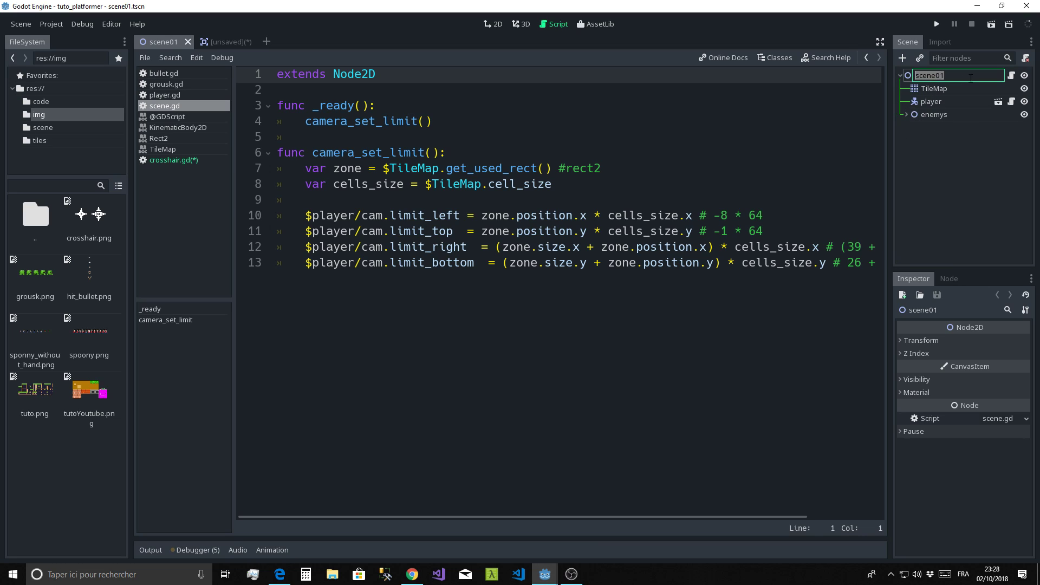
{"action": "left_click", "coordinate": [911, 77]}
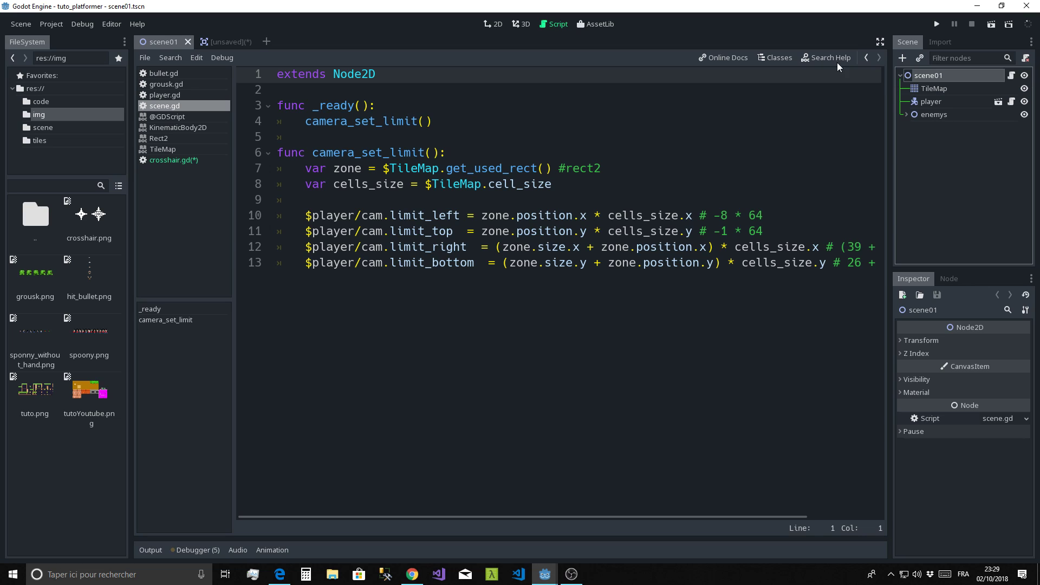
{"action": "left_click", "coordinate": [220, 41]}
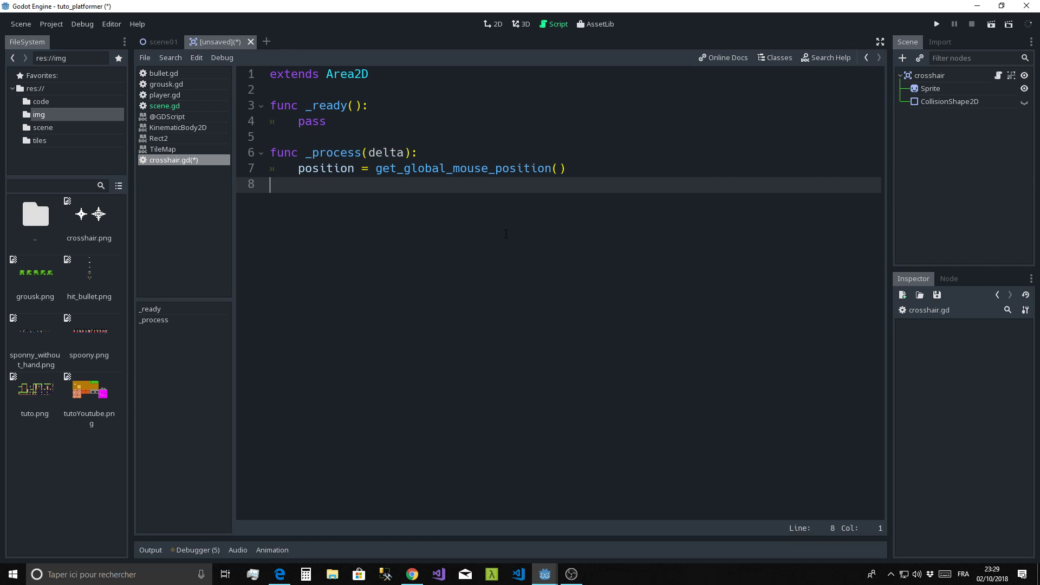
- Save the crosshair scene as crosshair.tscn in the res://scene folder
{"action": "left_click", "coordinate": [487, 25]}
{"action": "scroll", "coordinate": [668, 187], "scroll_direction": "down", "scroll_amount": 2}
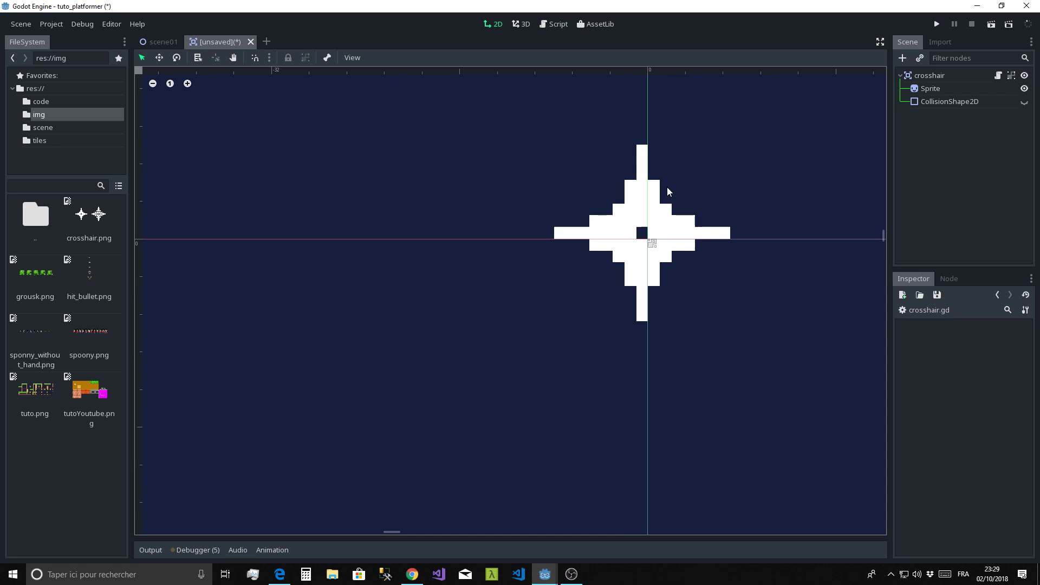
{"action": "key", "text": "ctrl+s"}
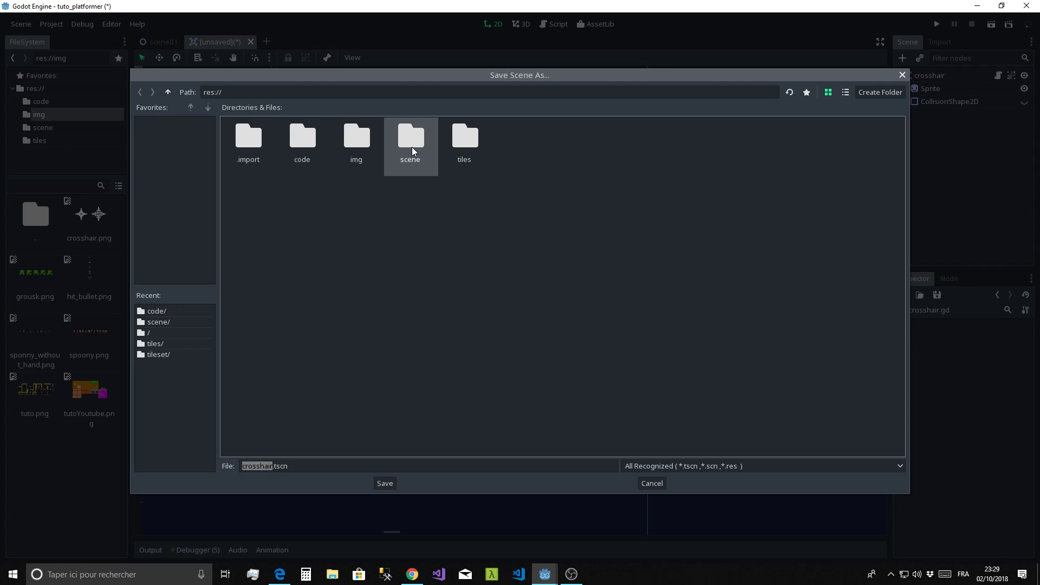
{"action": "double_click", "coordinate": [412, 151]}
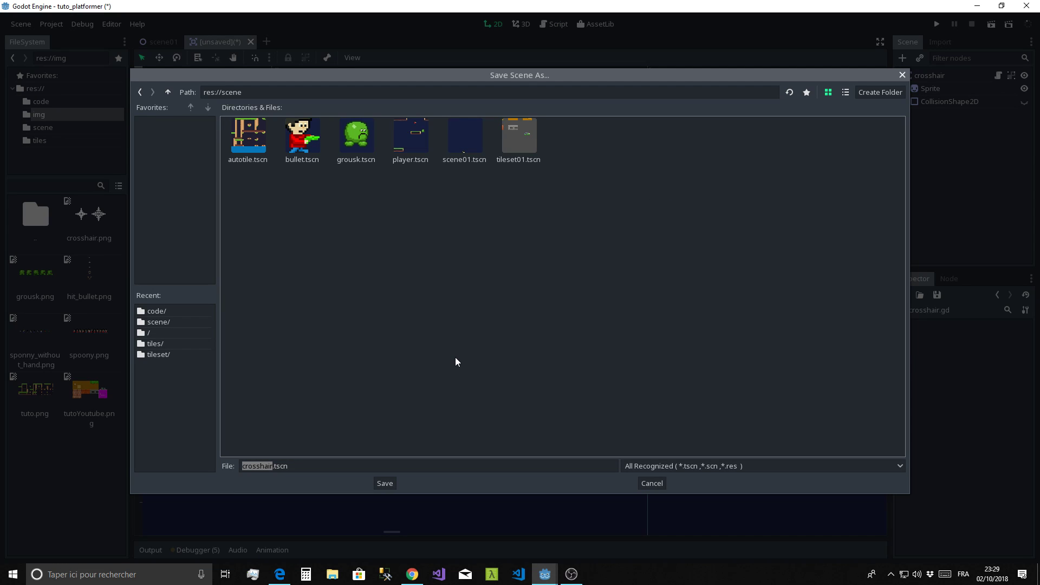
{"action": "left_click", "coordinate": [385, 484]}
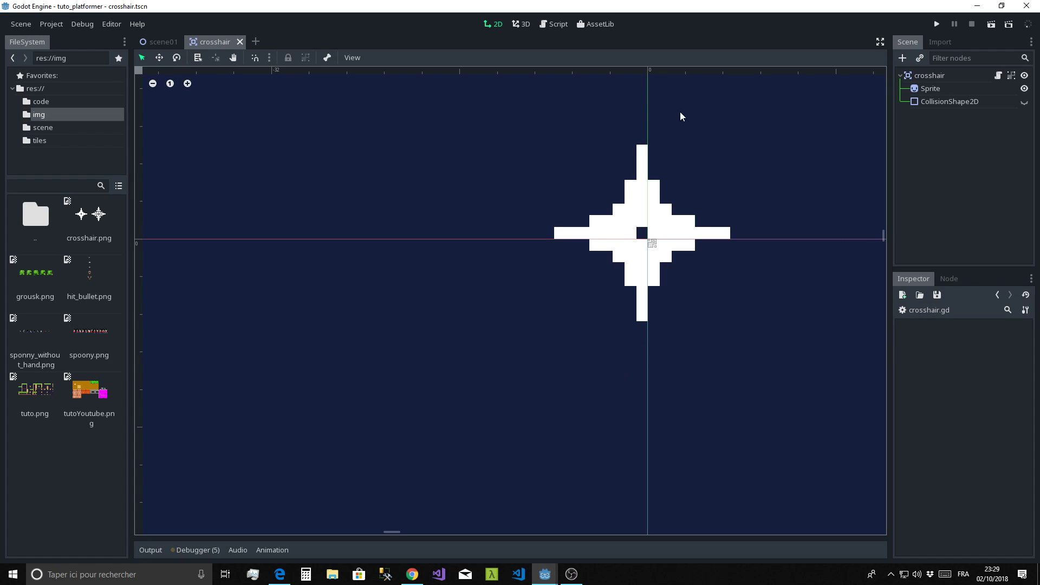
- Drag crosshair.tscn from the scene folder into scene01, placing it near the level's top-left
{"action": "left_click", "coordinate": [161, 42]}
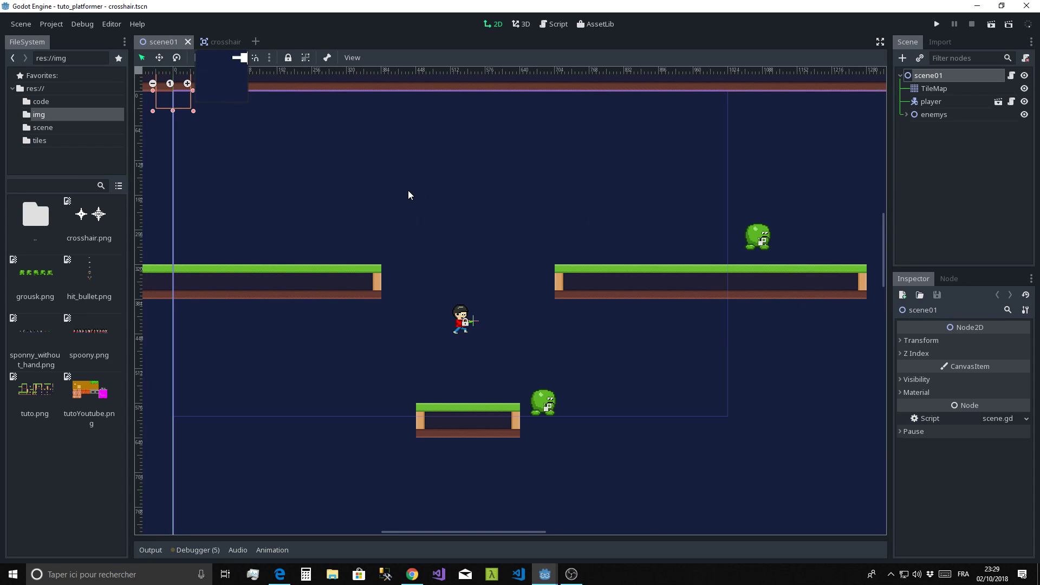
{"action": "left_click", "coordinate": [919, 58]}
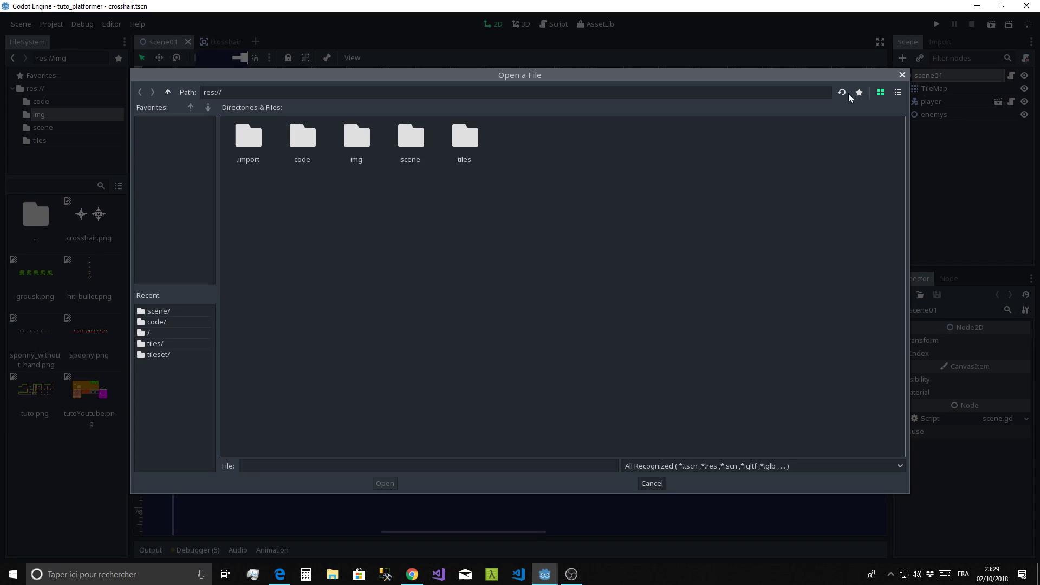
{"action": "left_click", "coordinate": [656, 486]}
{"action": "left_click", "coordinate": [37, 127]}
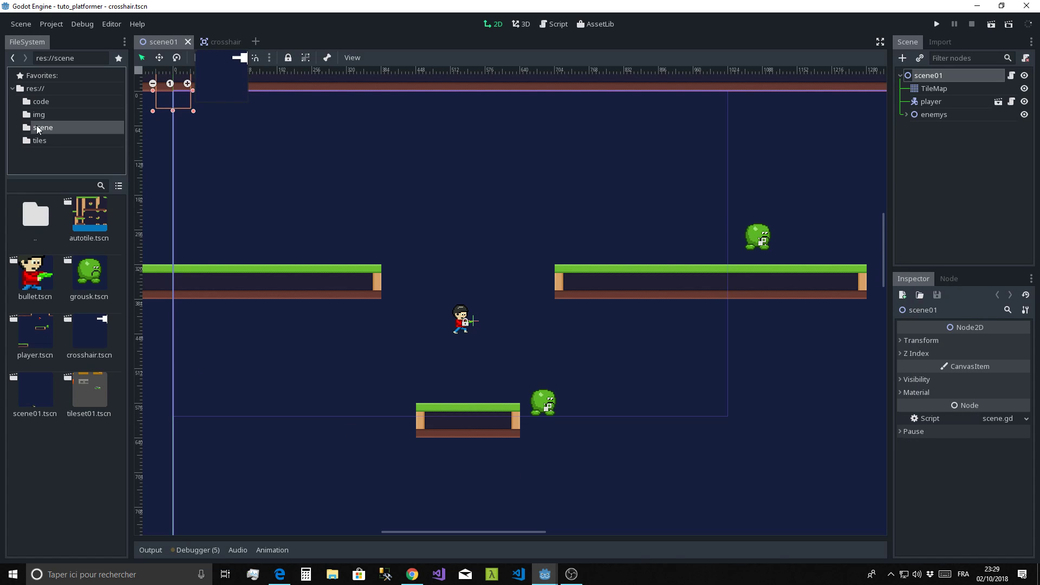
{"action": "mouse_move", "coordinate": [107, 332]}
{"action": "left_mouse_down"}
{"action": "mouse_move", "coordinate": [469, 211]}
{"action": "mouse_move", "coordinate": [278, 130]}
{"action": "left_mouse_up"}
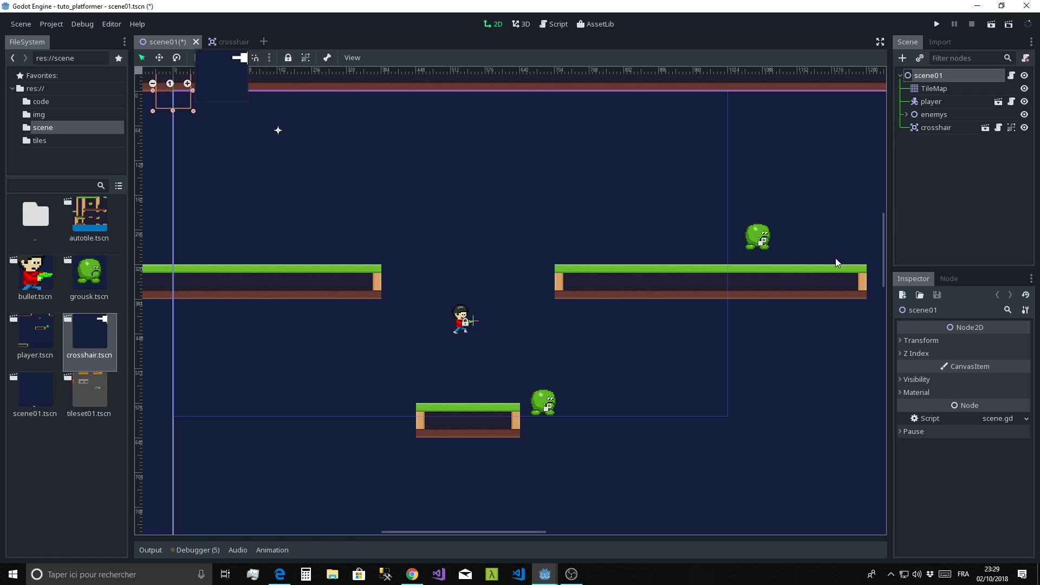
- Run the game, fire bullets at the mouse-following crosshair, then close the game window
{"action": "left_click", "coordinate": [935, 25]}
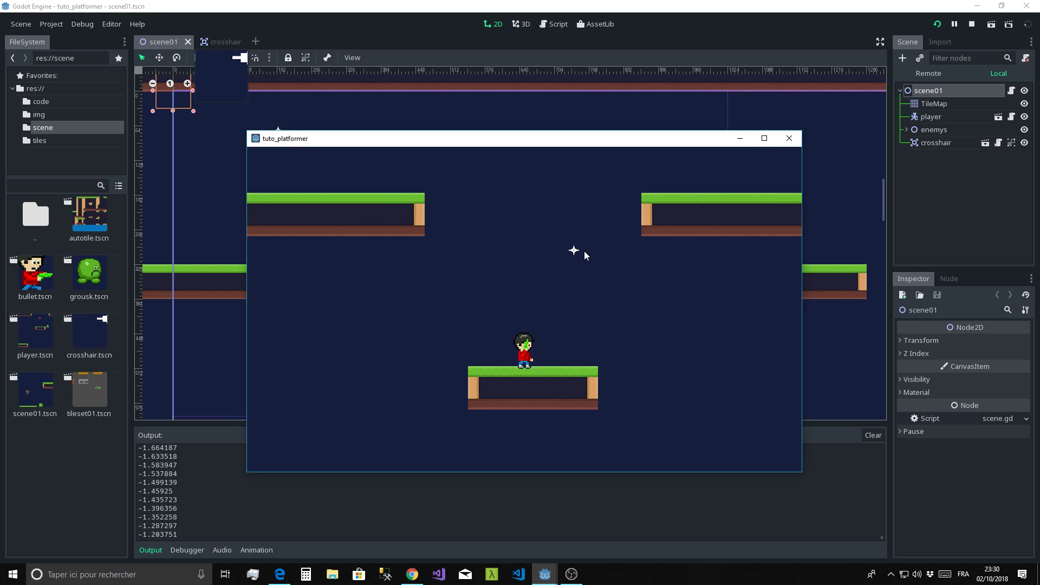
{"action": "left_click", "coordinate": [657, 259]}
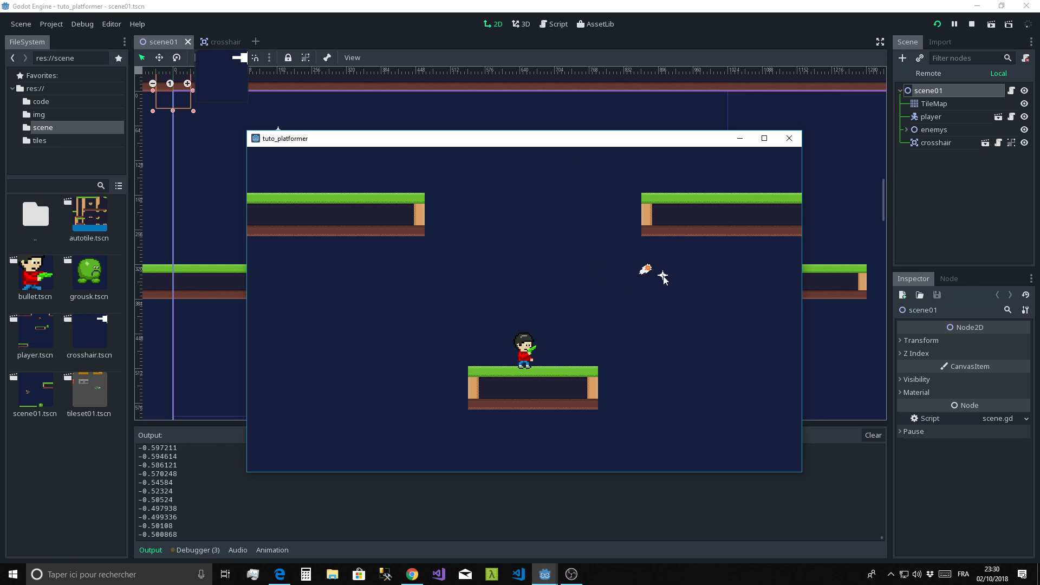
{"action": "left_click", "coordinate": [581, 244]}
{"action": "left_click_drag", "start_coordinate": [581, 243], "coordinate": [661, 294]}
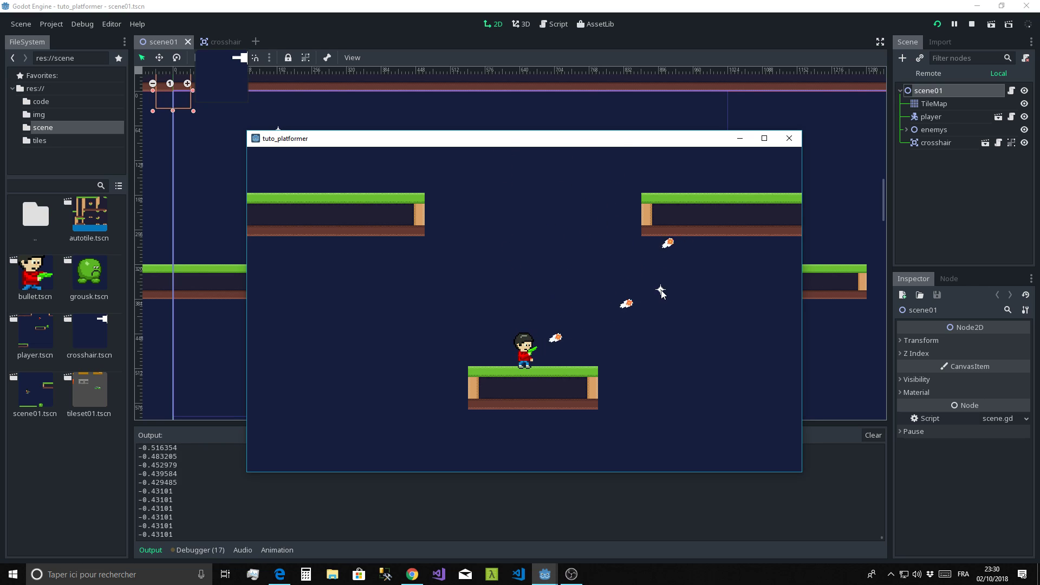
{"action": "left_click", "coordinate": [548, 233]}
{"action": "left_click", "coordinate": [657, 281]}
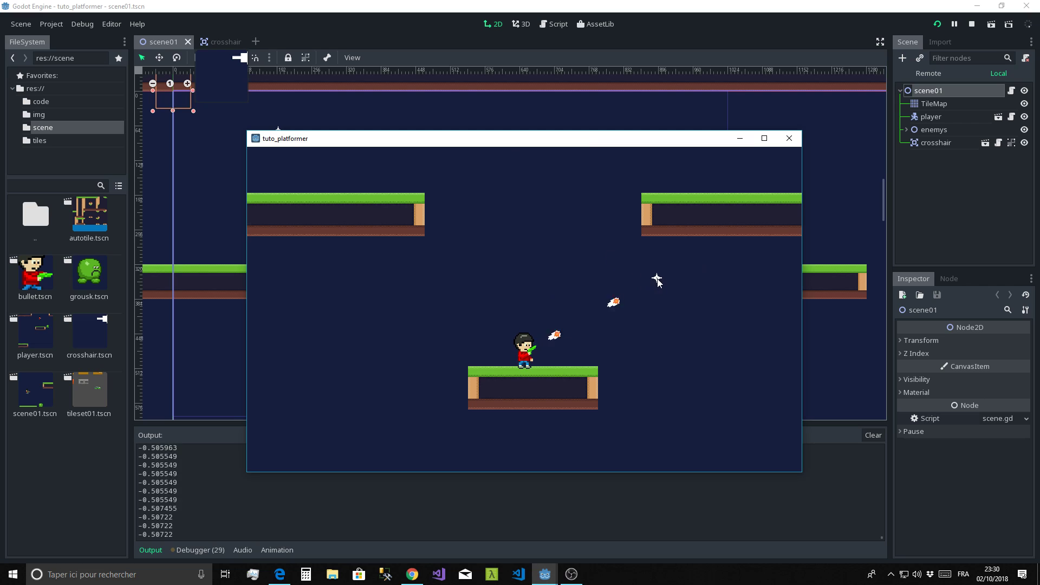
{"action": "left_click", "coordinate": [586, 244]}
{"action": "left_click", "coordinate": [657, 281]}
{"action": "left_click", "coordinate": [580, 248]}
{"action": "left_click", "coordinate": [657, 294]}
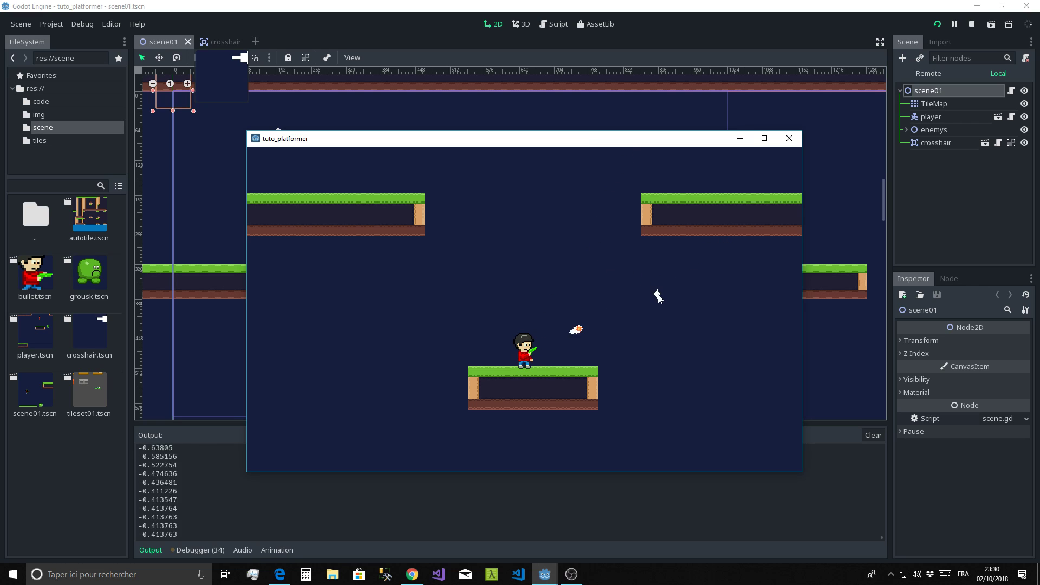
{"action": "left_click", "coordinate": [594, 251]}
{"action": "left_click", "coordinate": [462, 230]}
{"action": "left_click", "coordinate": [671, 292]}
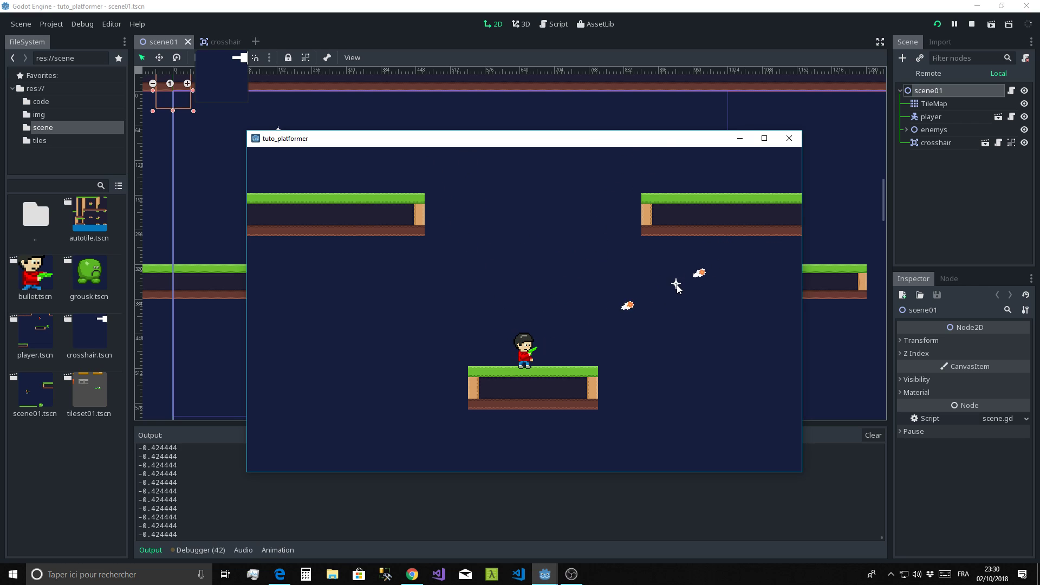
{"action": "left_click", "coordinate": [607, 273]}
{"action": "left_click", "coordinate": [726, 301]}
{"action": "left_click", "coordinate": [743, 344]}
{"action": "left_click", "coordinate": [661, 274]}
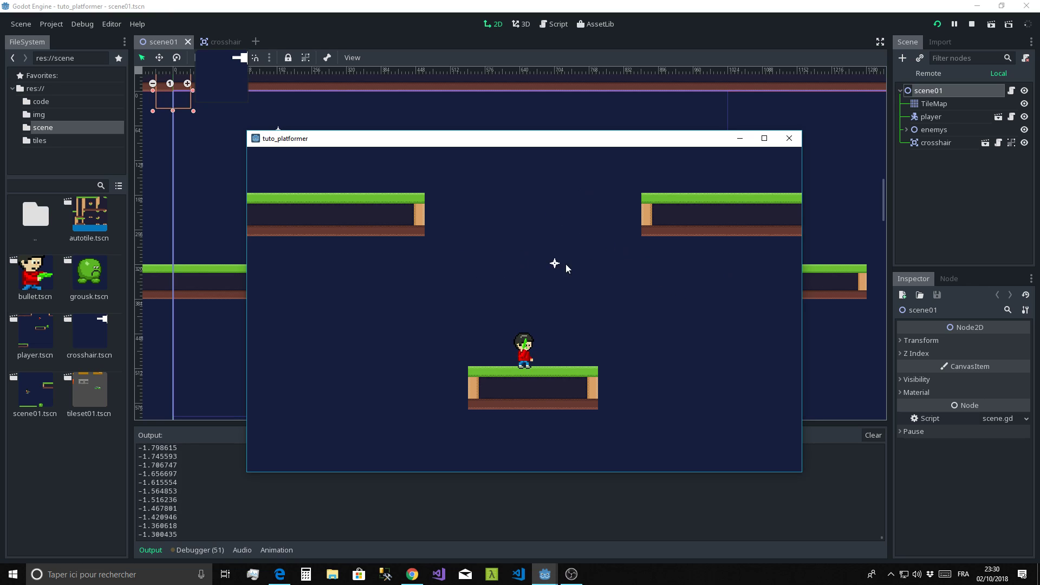
{"action": "left_click", "coordinate": [797, 143]}
- Change _process to _physics_process(delta) in crosshair.gd, save it, and launch the game
{"action": "left_click", "coordinate": [224, 44]}
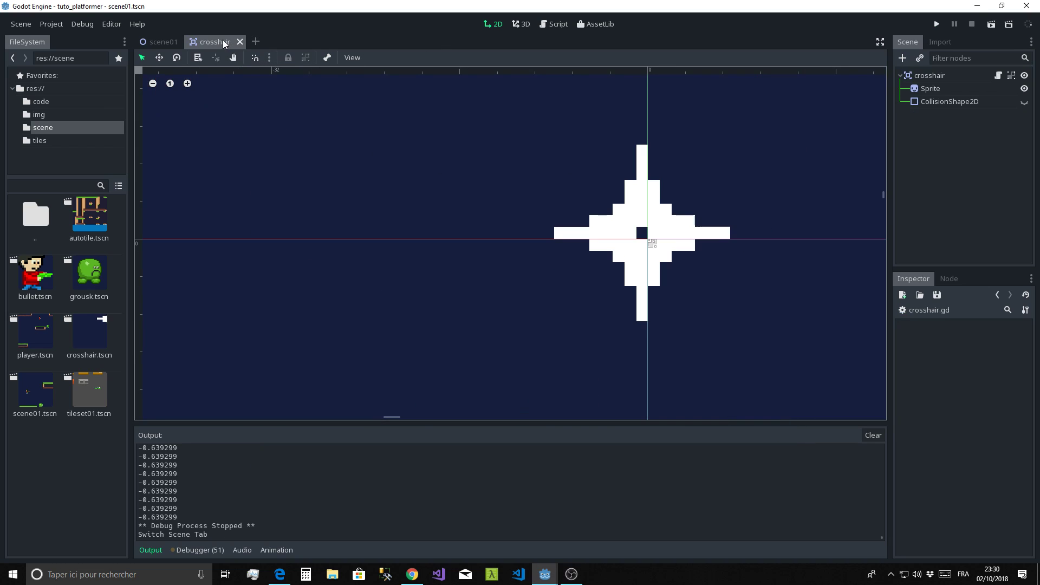
{"action": "left_click", "coordinate": [558, 24]}
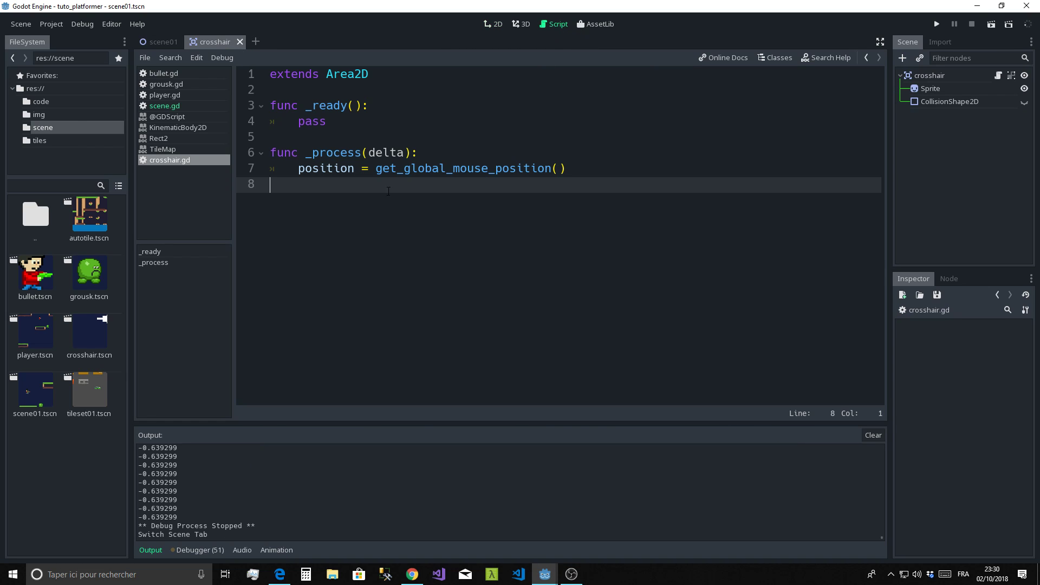
{"action": "left_click", "coordinate": [305, 154]}
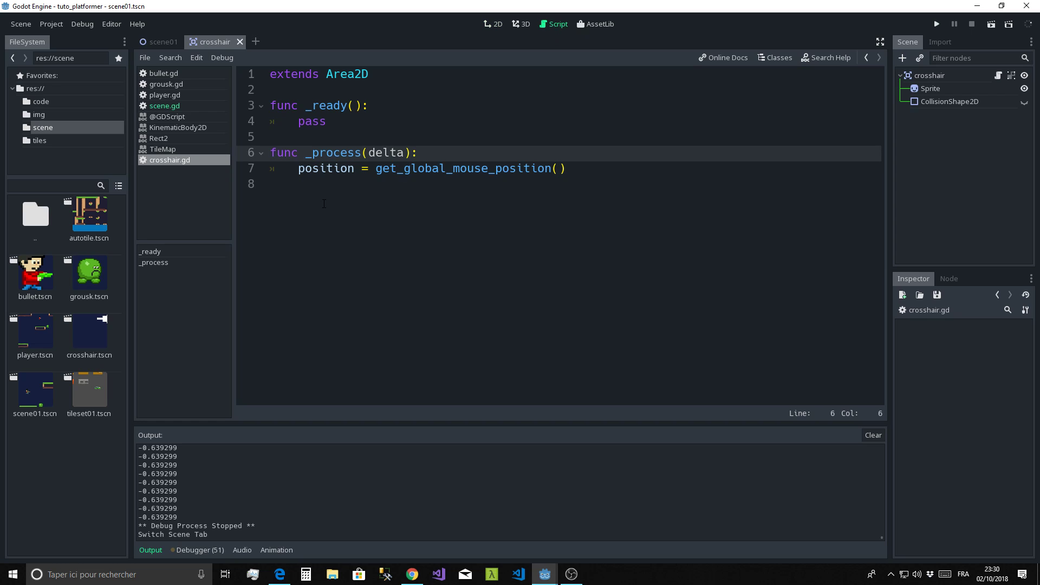
{"action": "type", "text": "p"}
{"action": "type", "text": "h"}
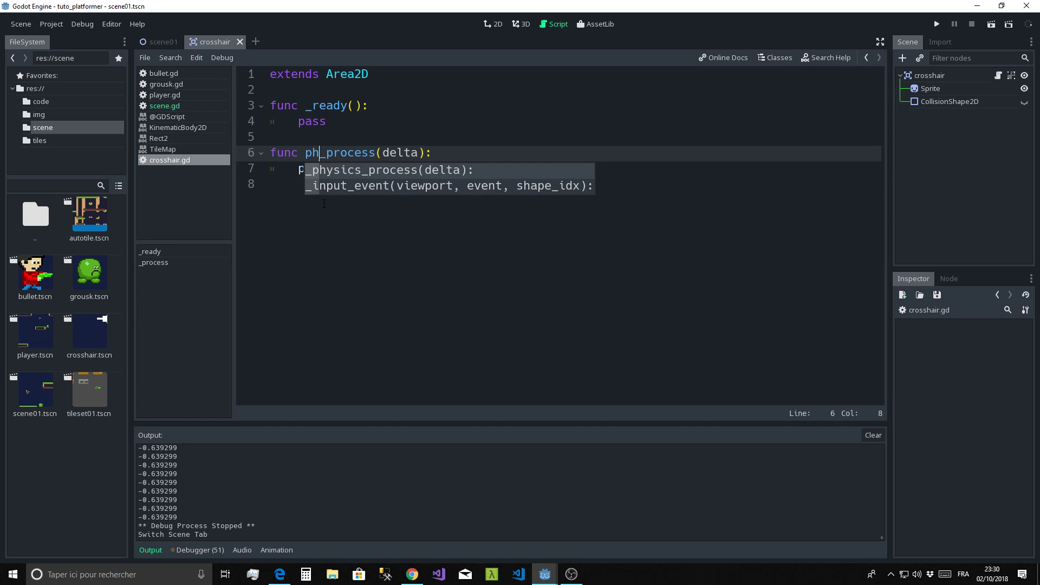
{"action": "key", "text": "Return"}
{"action": "key", "text": "Delete"}
{"action": "key", "text": "Delete"}
{"action": "key", "text": "Delete"}
{"action": "key", "text": "Delete"}
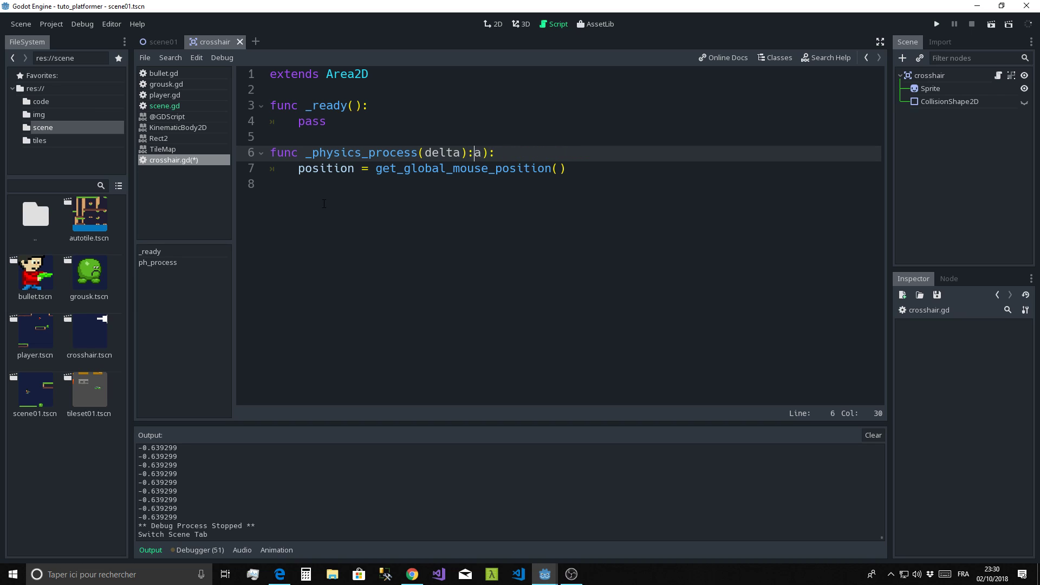
{"action": "left_click", "coordinate": [388, 215]}
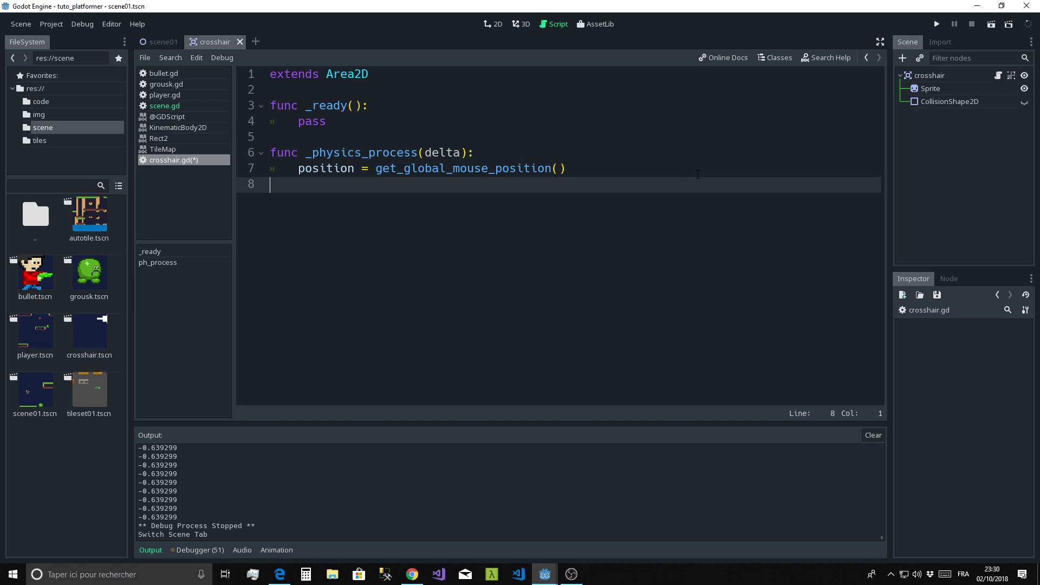
{"action": "key", "text": "ctrl+s"}
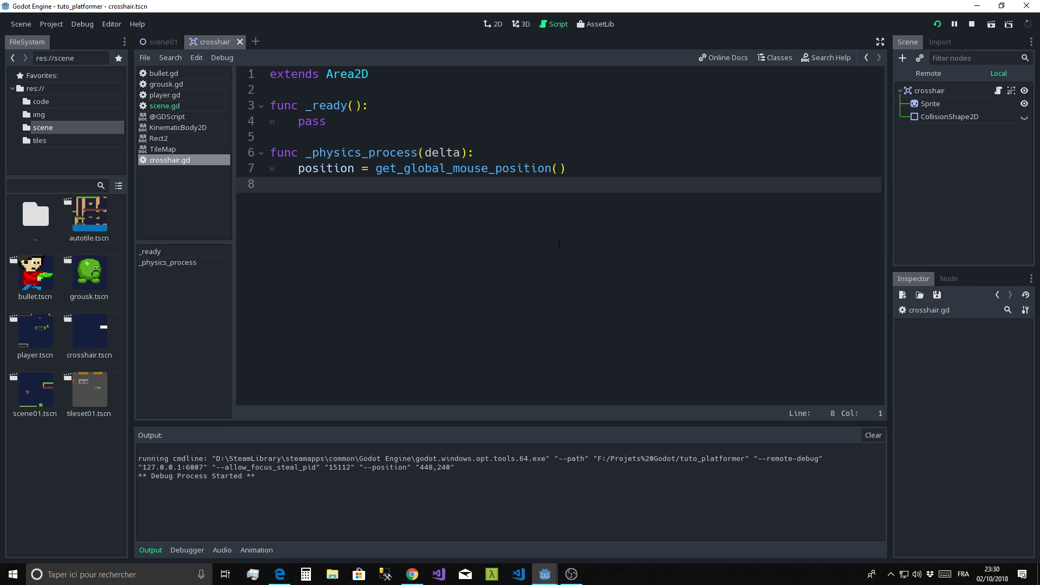
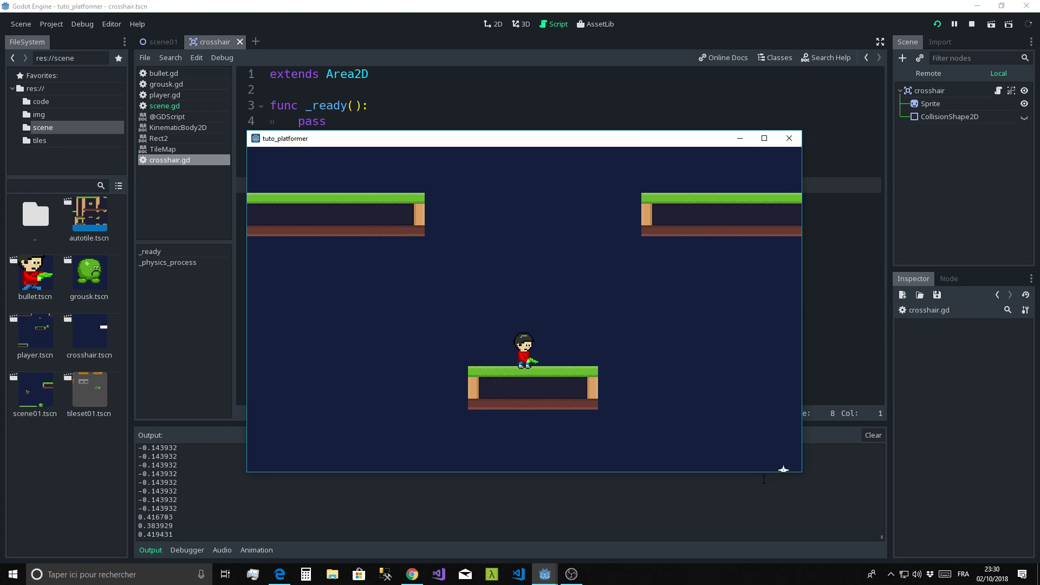
- Close the test game and replace pass in _ready with an Input.set_mouse_mode call
{"action": "left_click", "coordinate": [790, 138]}
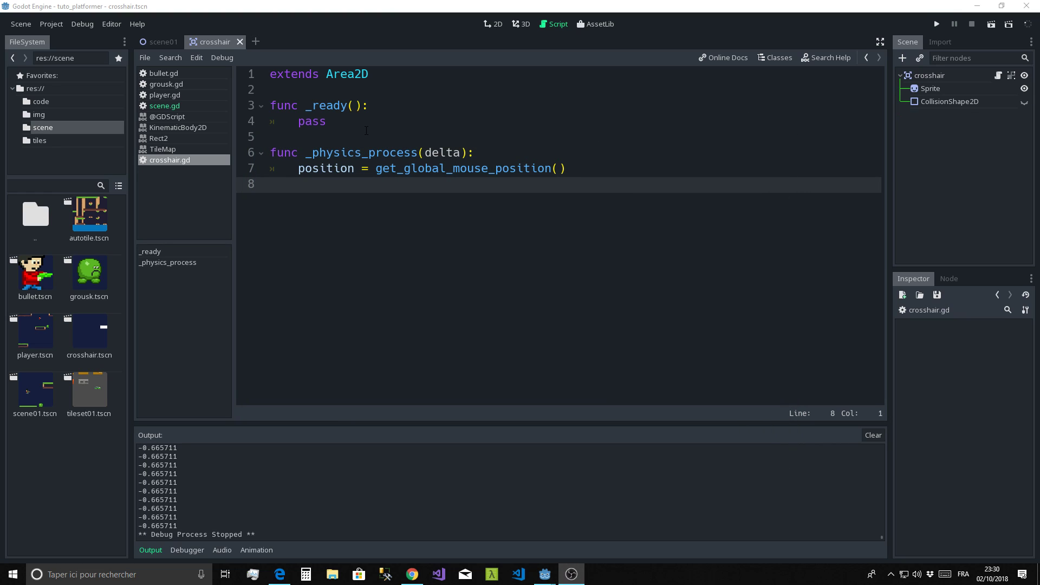
{"action": "left_click", "coordinate": [298, 122]}
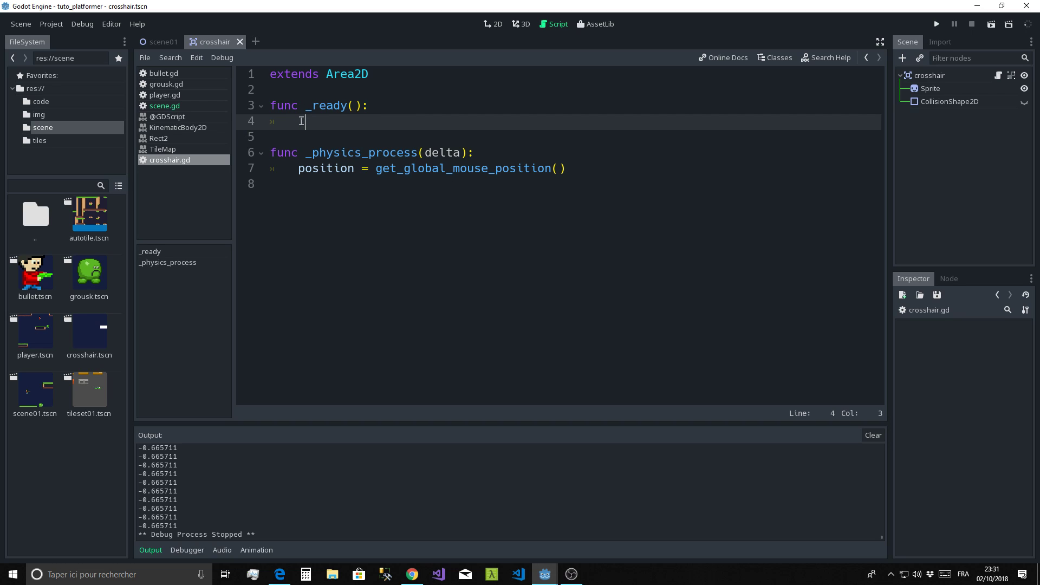
{"action": "type", "text": "Input."}
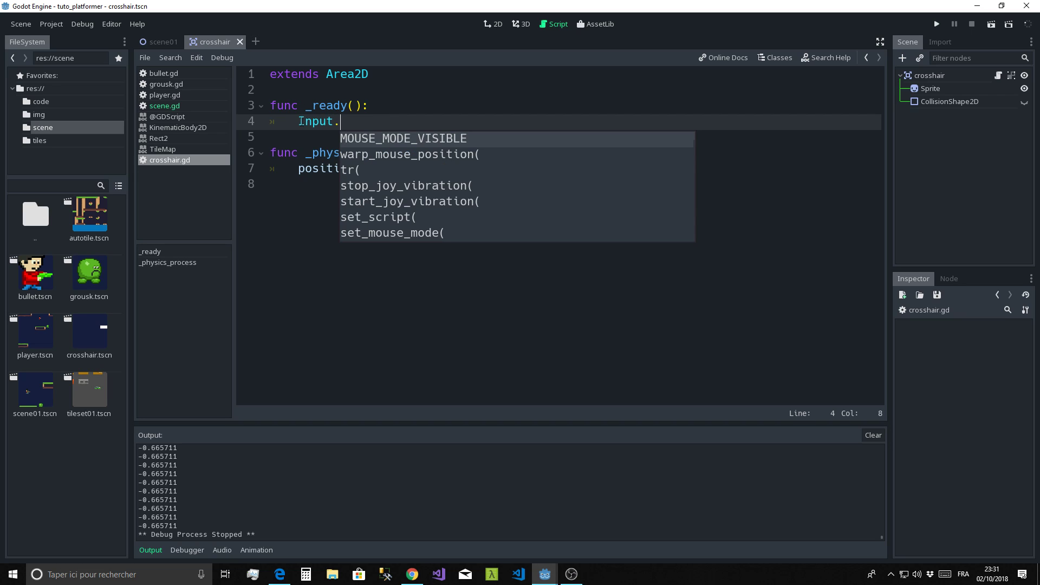
{"action": "type", "text": "set"}
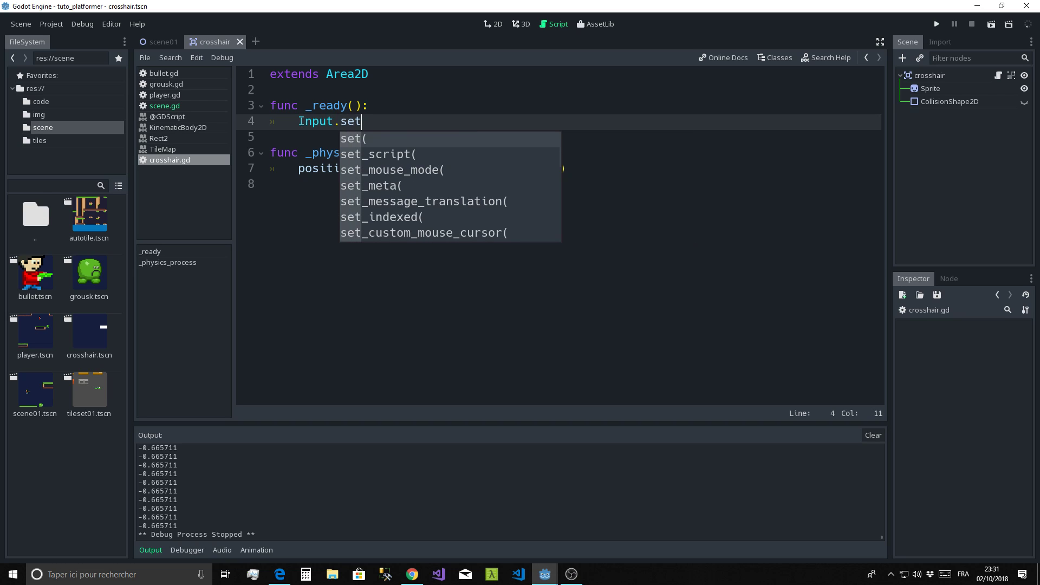
{"action": "type", "text": "_mou"}
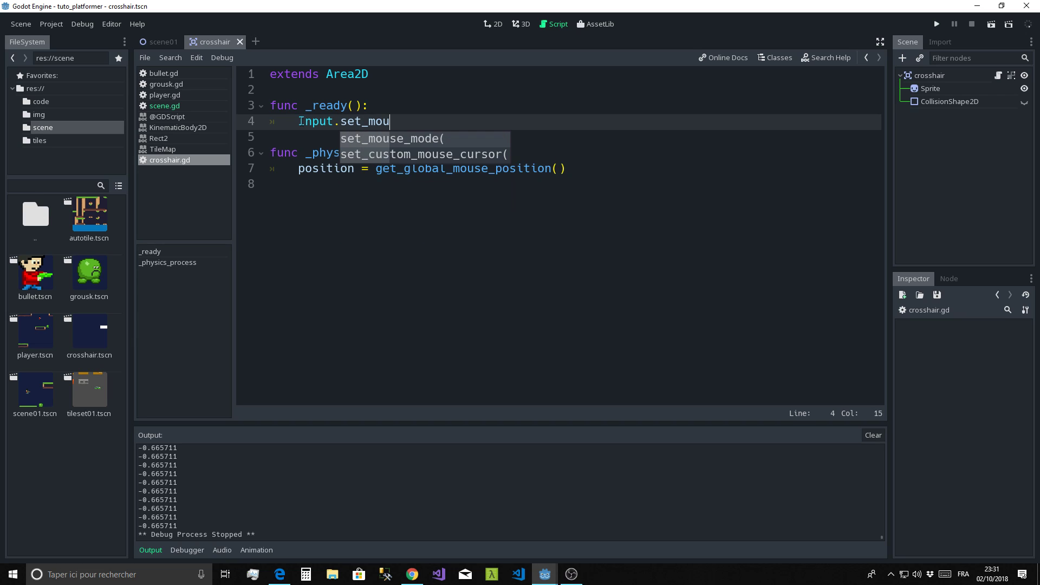
{"action": "type", "text": "se"}
{"action": "key", "text": "Return"}
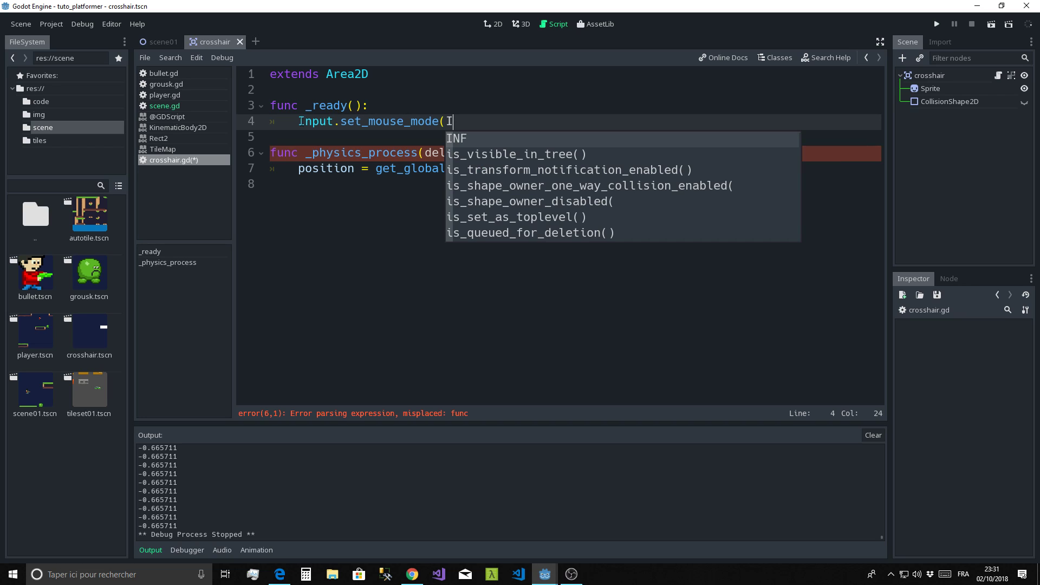
{"action": "type", "text": "npu"}
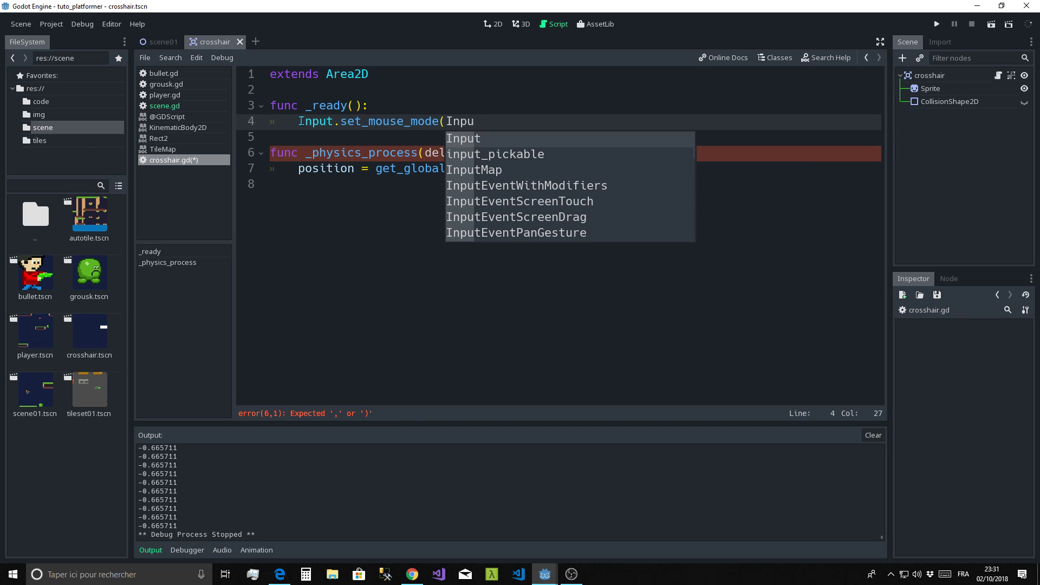
{"action": "key", "text": "Return"}
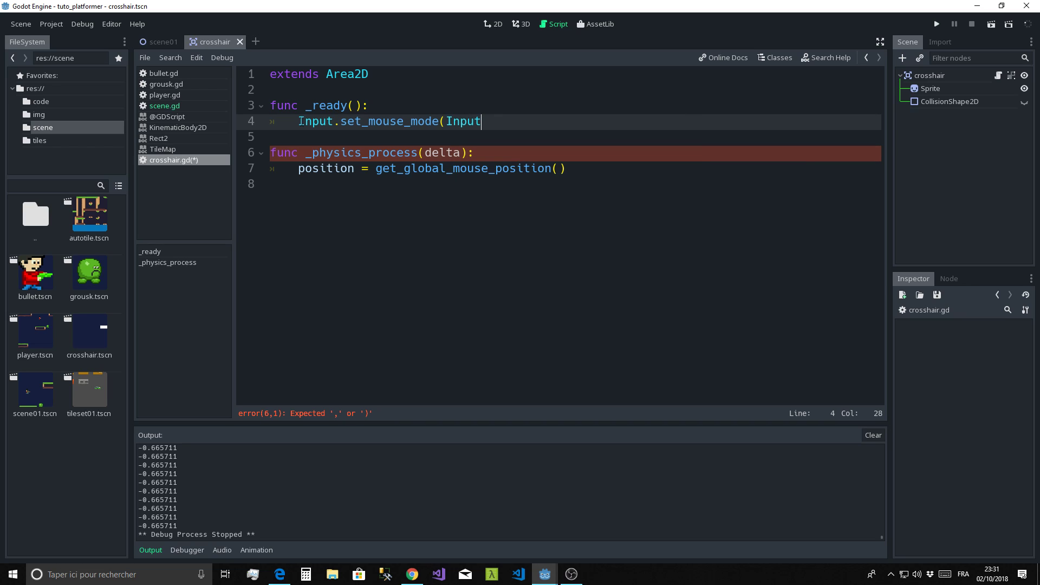
{"action": "type", "text": "."}
- Pass Input.MOUSE_MODE_HIDDEN as the mouse mode argument
{"action": "key", "text": "Down"}
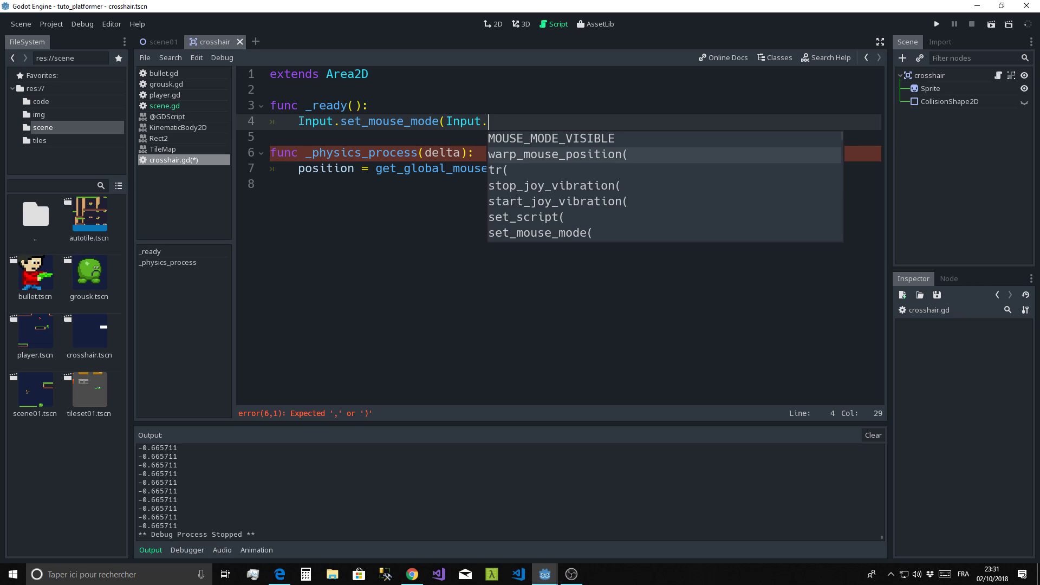
{"action": "key", "text": "Down"}
{"action": "key", "text": "Down"}
{"action": "key", "text": "Down"}
{"action": "key", "text": "Down"}
{"action": "key", "text": "Down"}
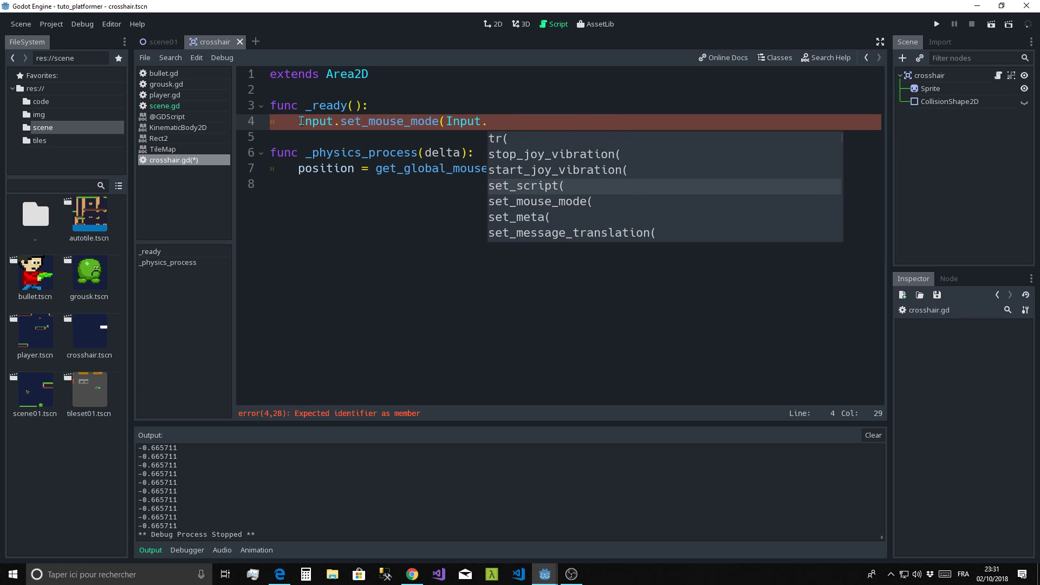
{"action": "key", "text": "Down"}
{"action": "key", "text": "Down"}
{"action": "key", "text": "Down"}
{"action": "key", "text": "Down"}
{"action": "key", "text": "Down"}
{"action": "key", "text": "Down"}
{"action": "key", "text": "Down"}
{"action": "key", "text": "Down"}
{"action": "key", "text": "Down"}
{"action": "key", "text": "Down"}
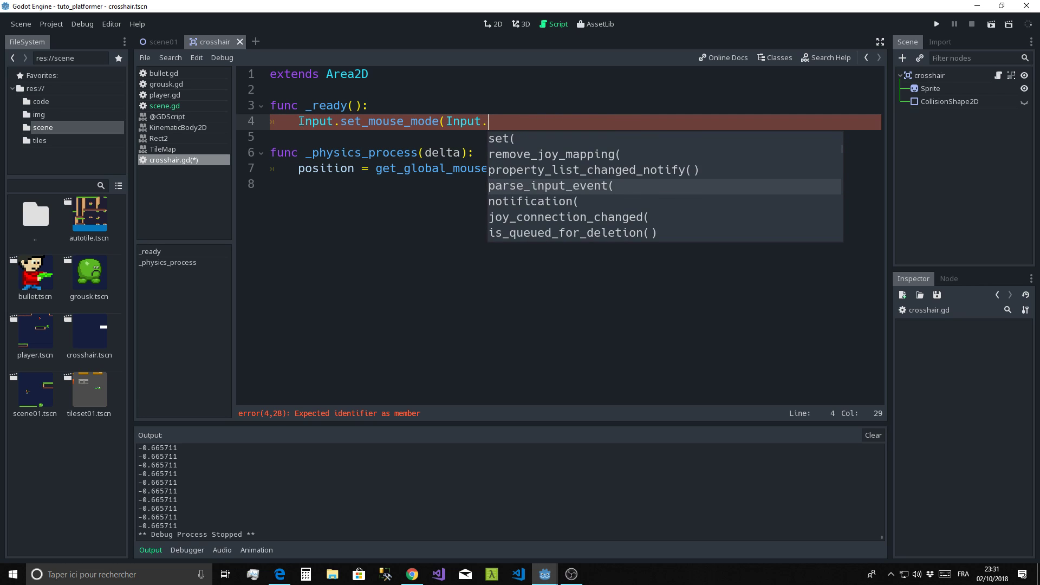
{"action": "key", "text": "Down"}
{"action": "key", "text": "Down"}
{"action": "key", "text": "Down"}
{"action": "type", "text": "mo"}
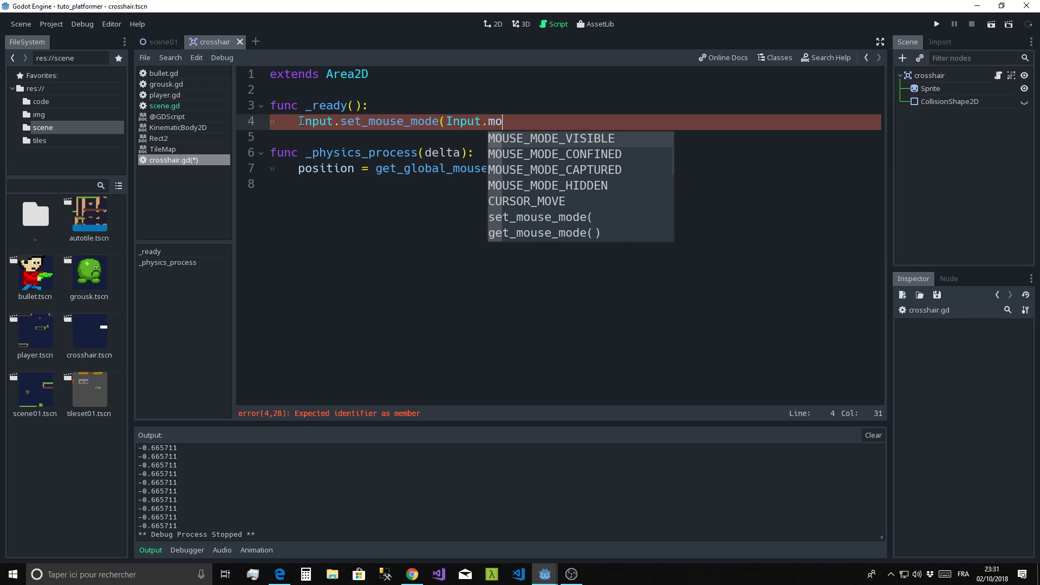
{"action": "key", "text": "Down"}
{"action": "key", "text": "Down"}
{"action": "key", "text": "Down"}
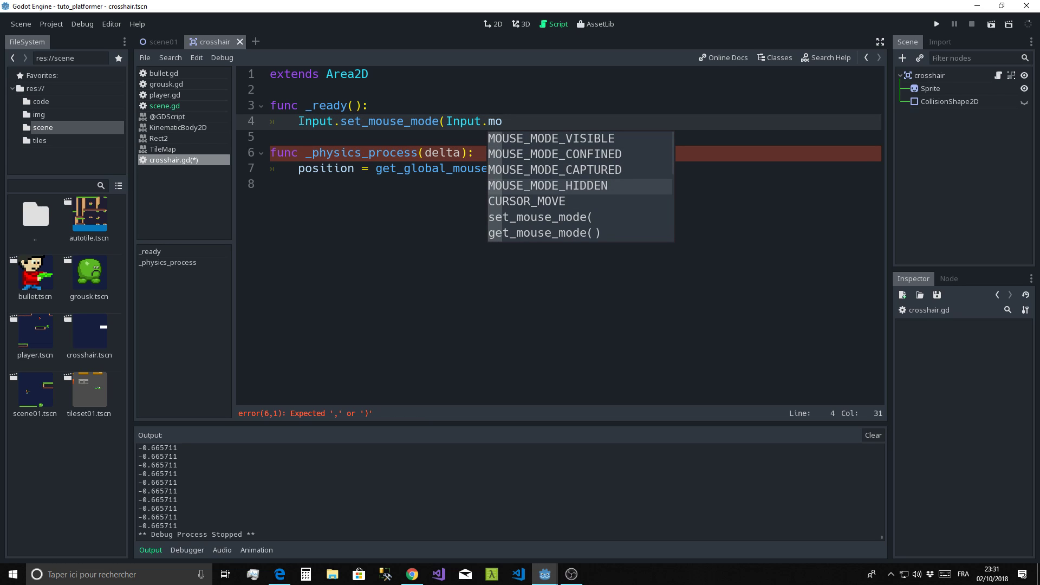
{"action": "key", "text": "Return"}
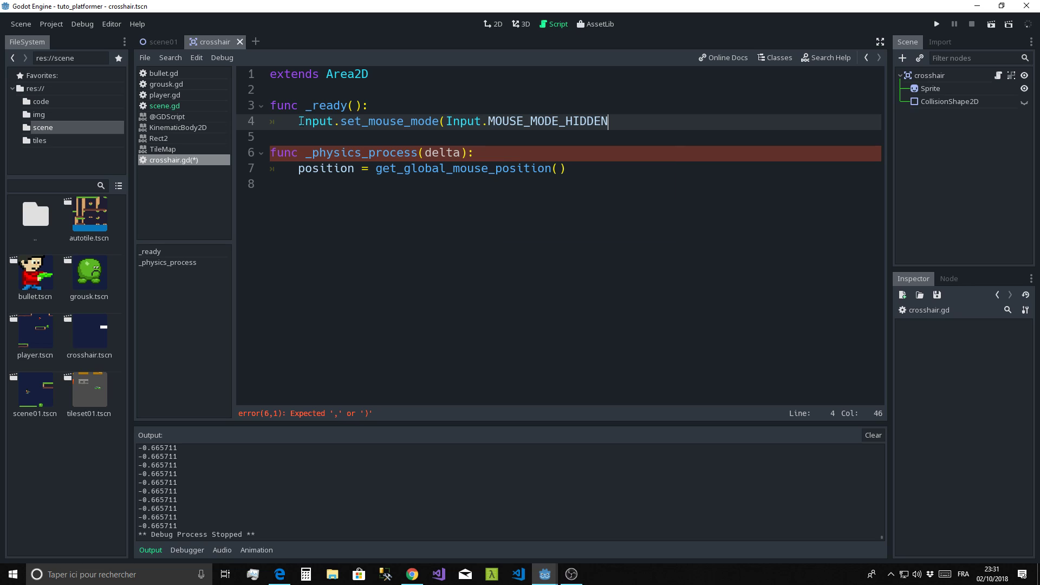
{"action": "left_click", "coordinate": [332, 215]}
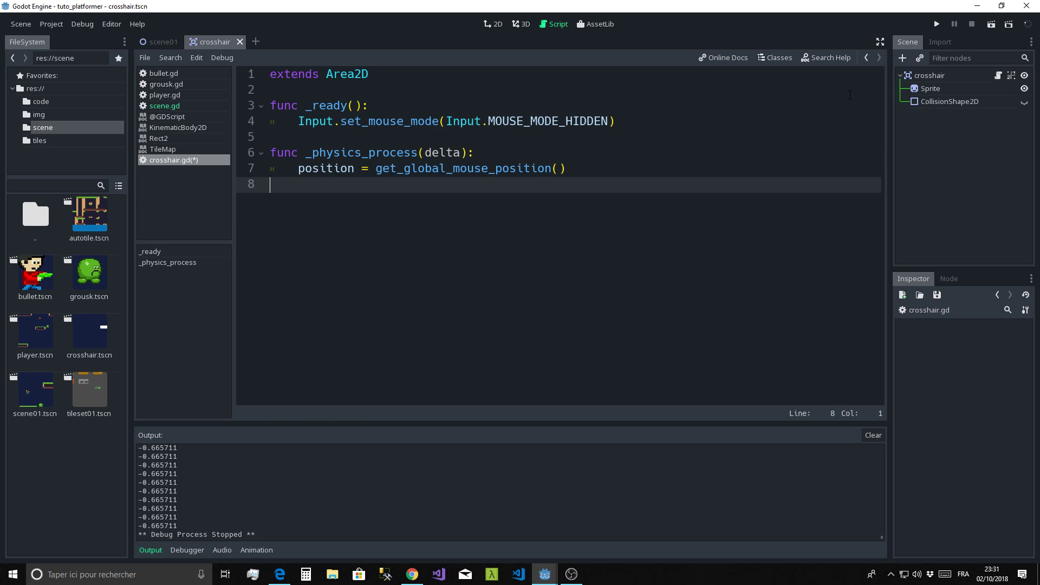
- Save and test-run the game, checking the crosshair follows the hidden cursor, then close it
{"action": "left_click", "coordinate": [940, 27]}
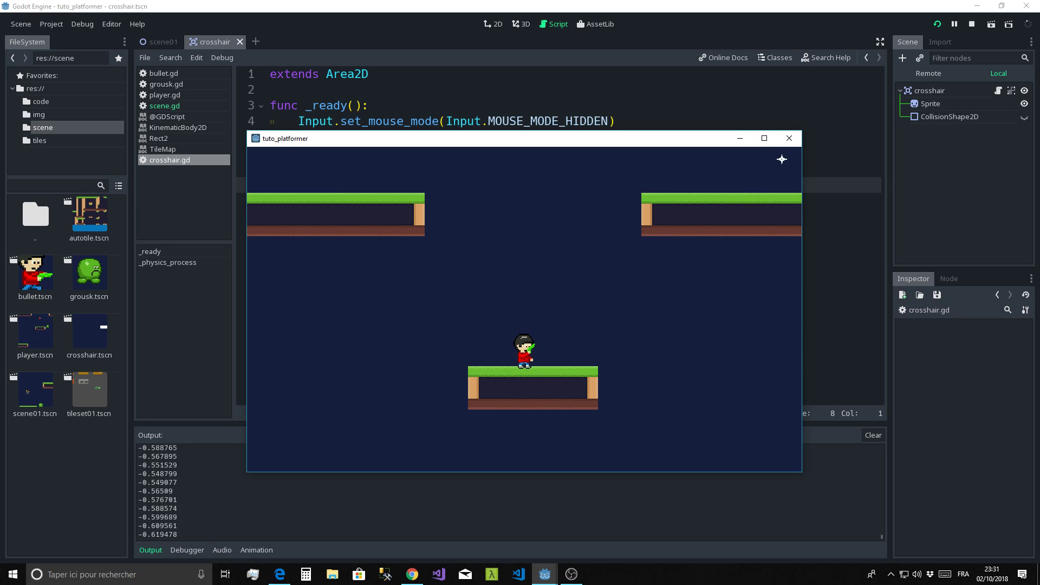
{"action": "left_click", "coordinate": [789, 138]}
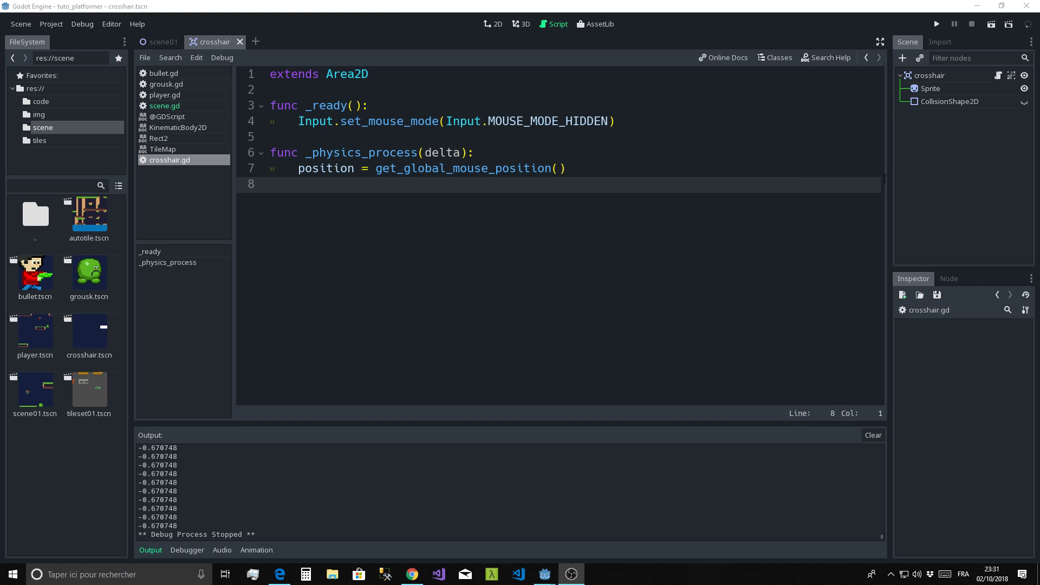
- In scene01, move crosshair to the top for a test run, then below the enemys group
{"action": "left_click", "coordinate": [152, 46]}
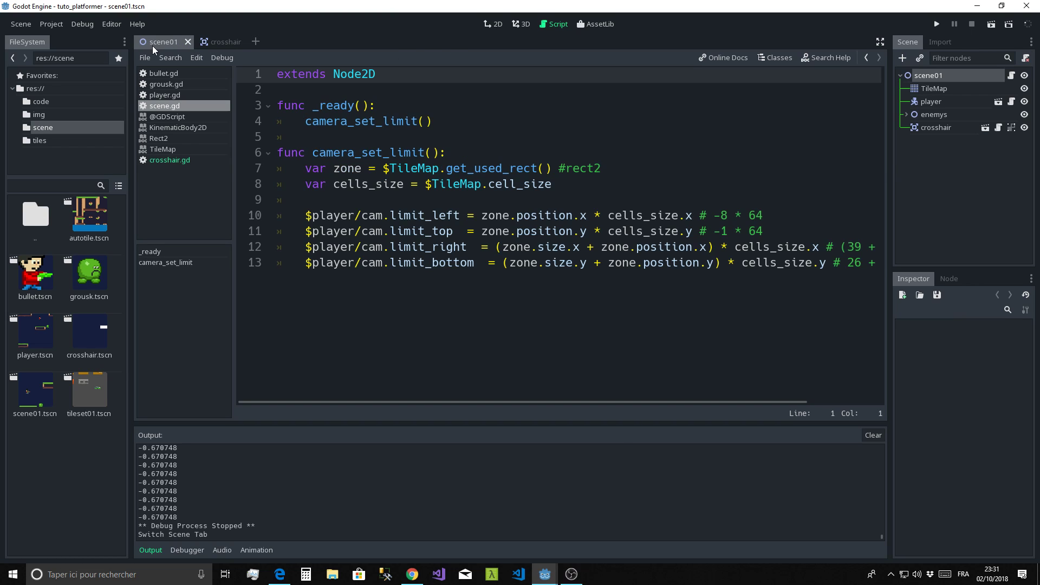
{"action": "left_click", "coordinate": [931, 127]}
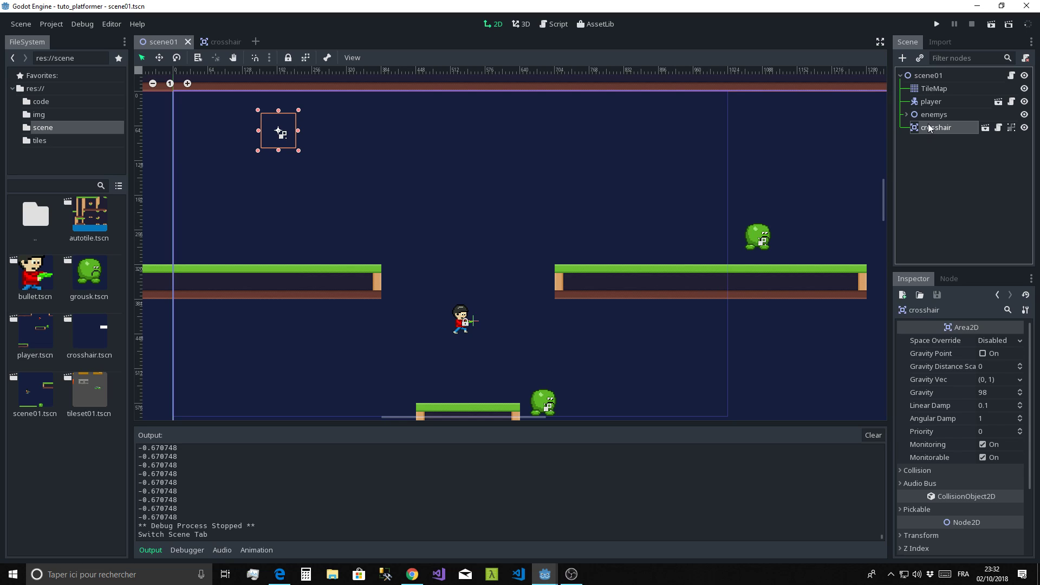
{"action": "left_click_drag", "start_coordinate": [932, 128], "coordinate": [934, 84]}
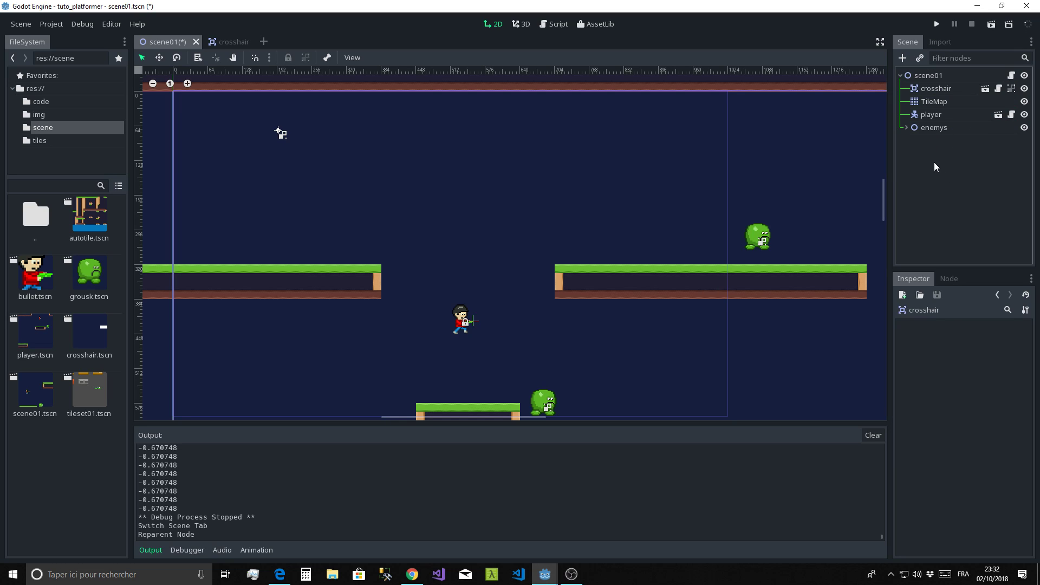
{"action": "left_click", "coordinate": [937, 24]}
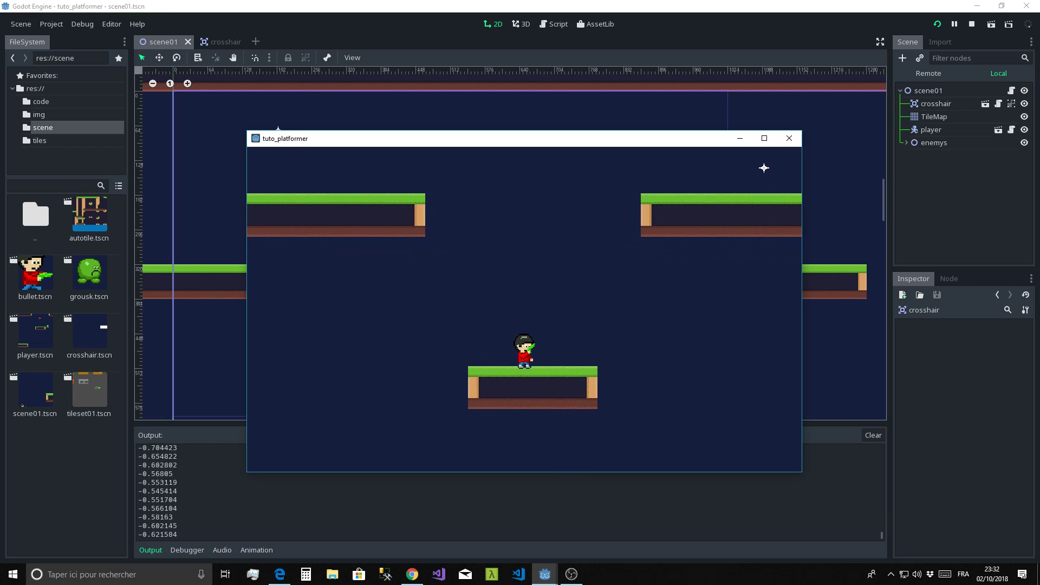
{"action": "left_click", "coordinate": [789, 138]}
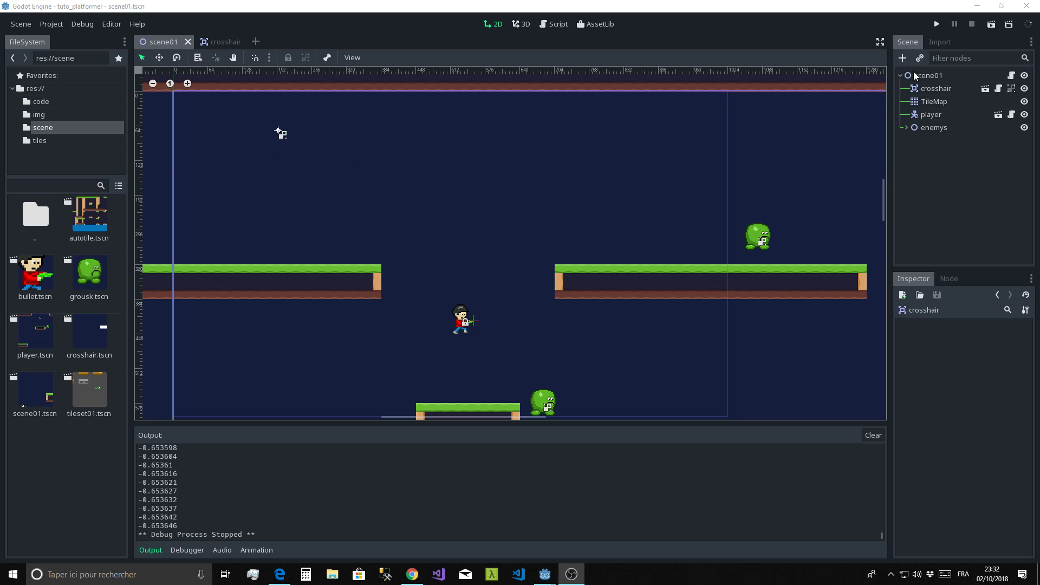
{"action": "left_click_drag", "start_coordinate": [936, 88], "coordinate": [921, 136]}
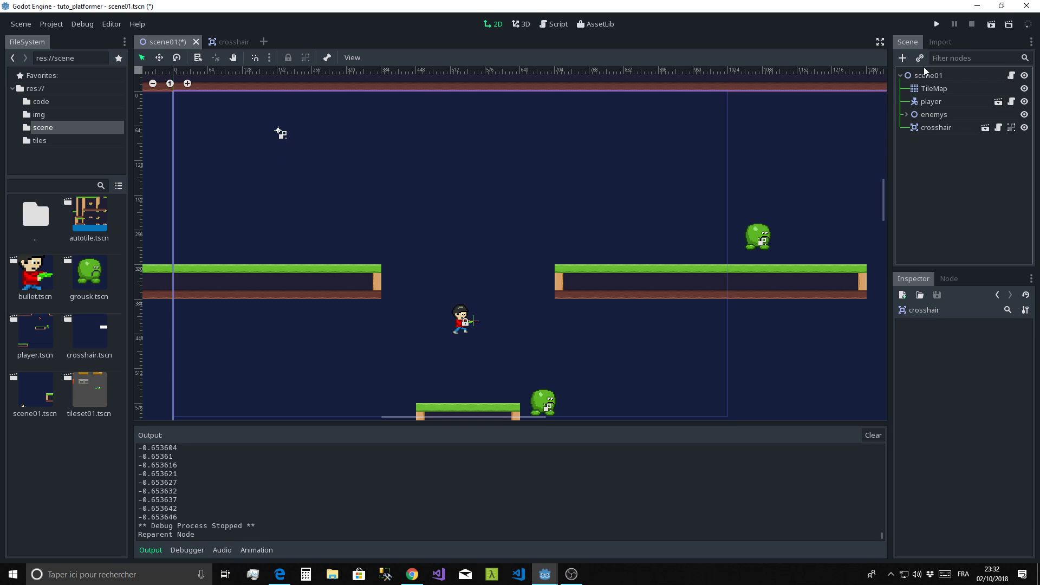
{"action": "left_click", "coordinate": [557, 25]}
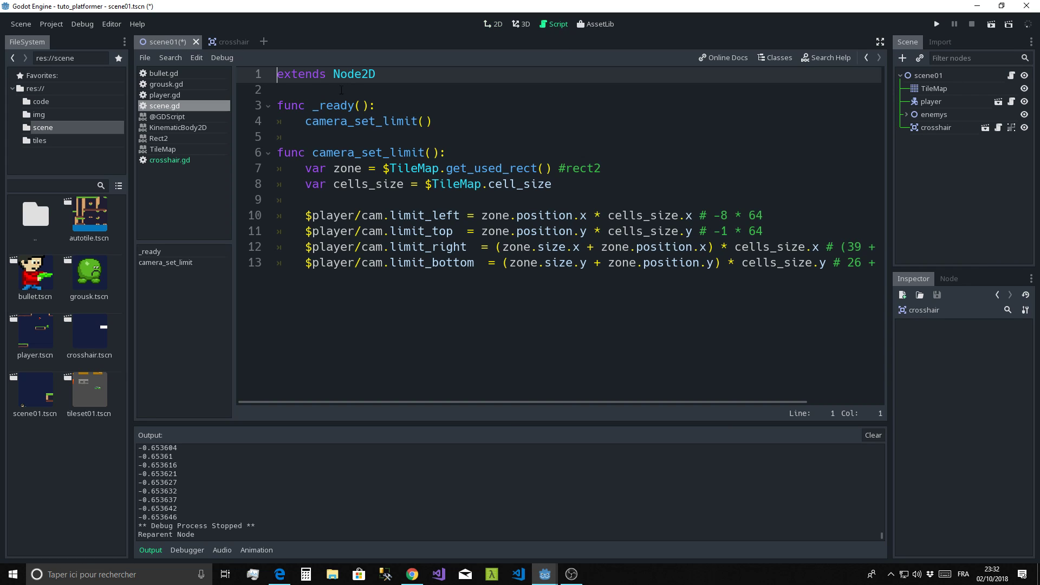
- Add z_index = 1000 to crosshair.gd's _ready, move crosshair back to scene01's top, and run
{"action": "left_click", "coordinate": [166, 161]}
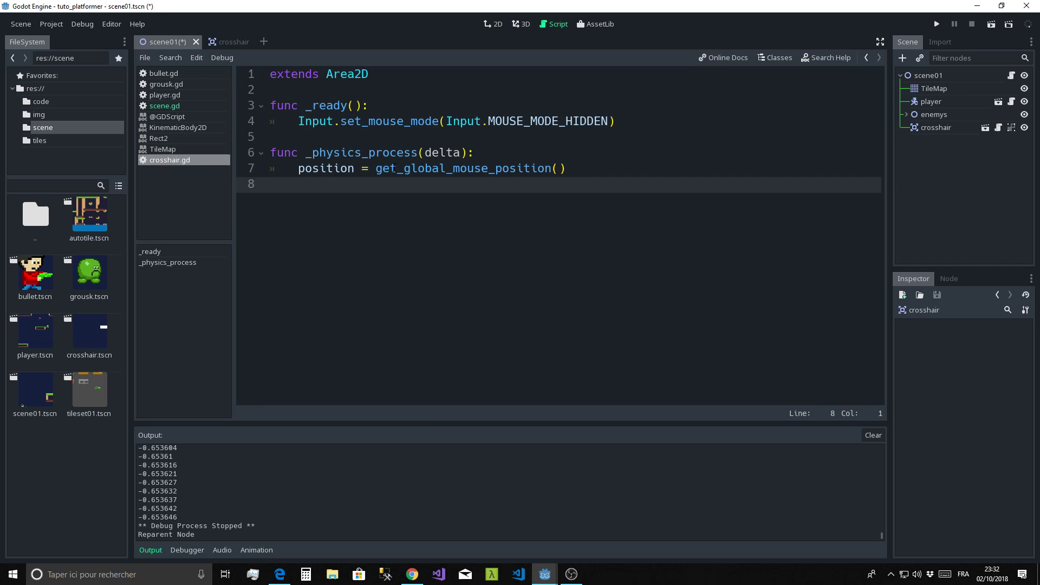
{"action": "left_click", "coordinate": [351, 142]}
{"action": "type", "text": "z"}
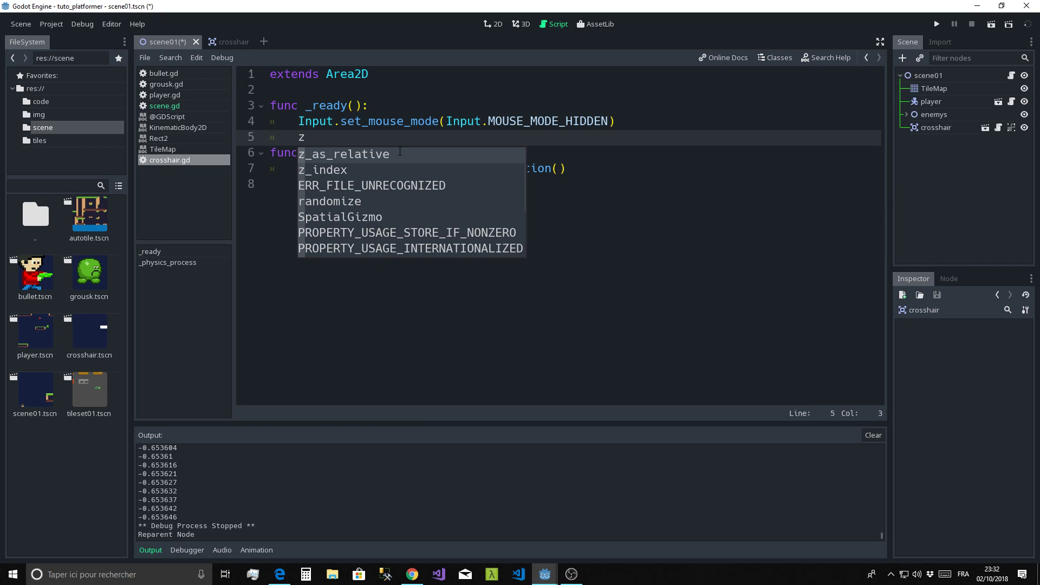
{"action": "key", "text": "Down"}
{"action": "key", "text": "Return"}
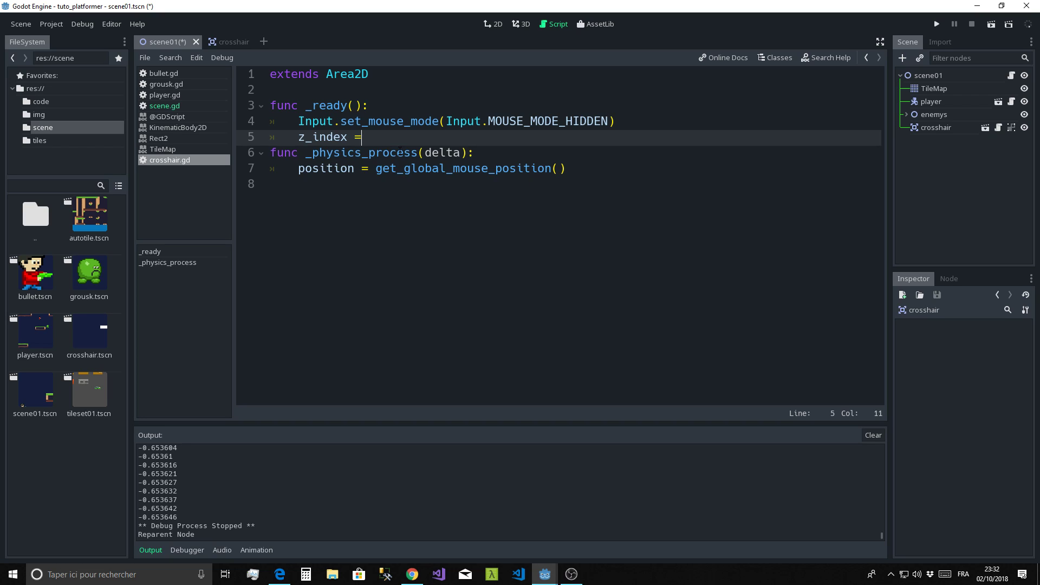
{"action": "type", "text": " 1000"}
{"action": "left_click", "coordinate": [463, 207]}
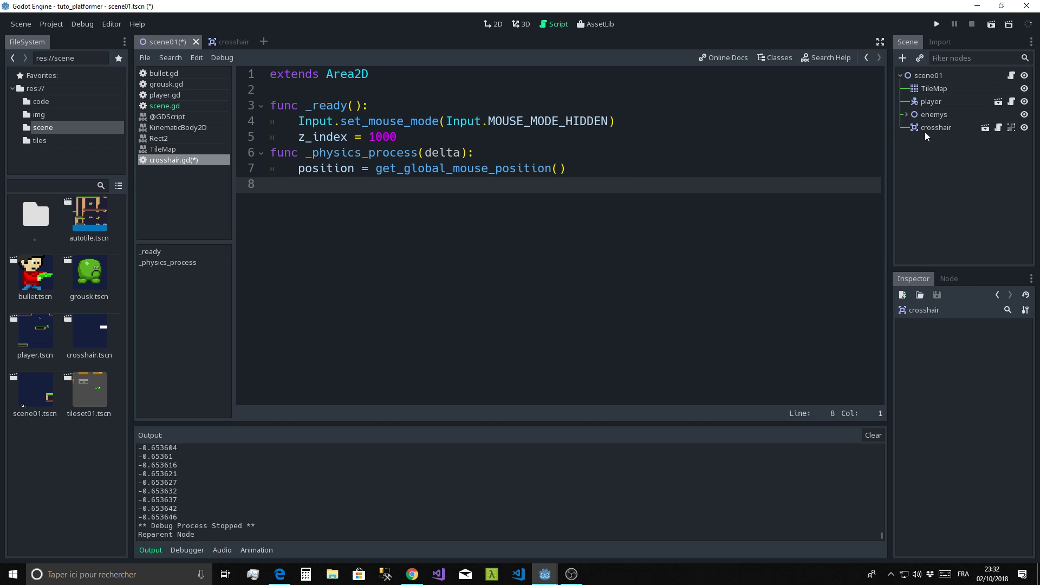
{"action": "left_click_drag", "start_coordinate": [927, 128], "coordinate": [925, 81]}
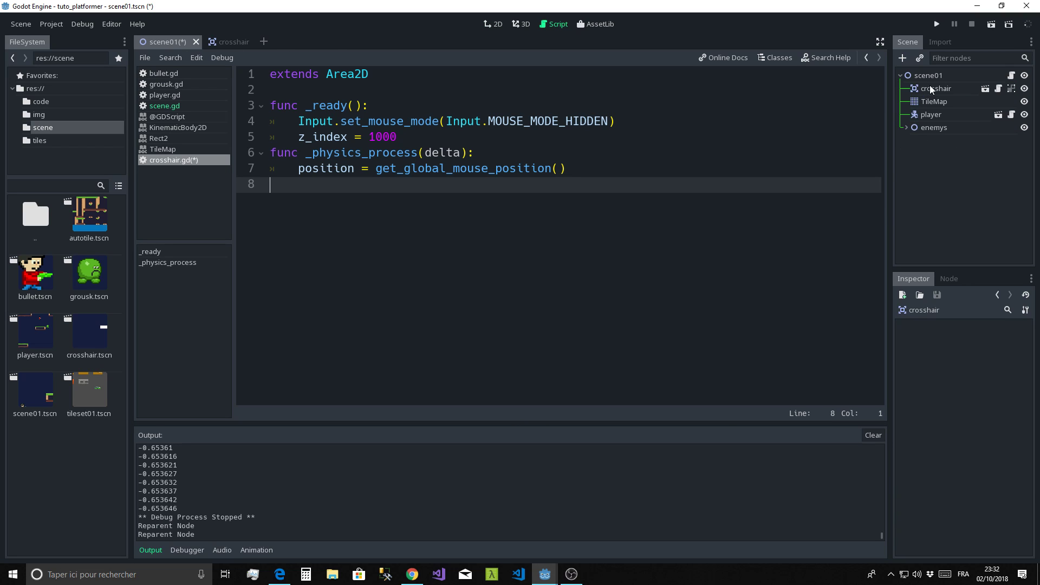
{"action": "left_click", "coordinate": [936, 24]}
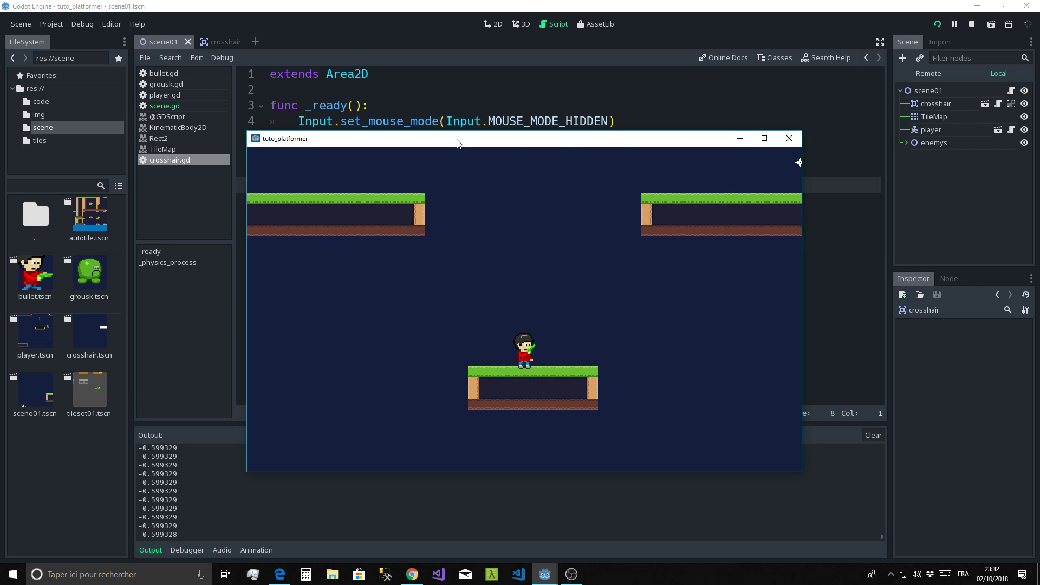
- Close the game and inspect the TileMap, player, and the enemys group's grousk enemies
{"action": "left_click", "coordinate": [790, 138]}
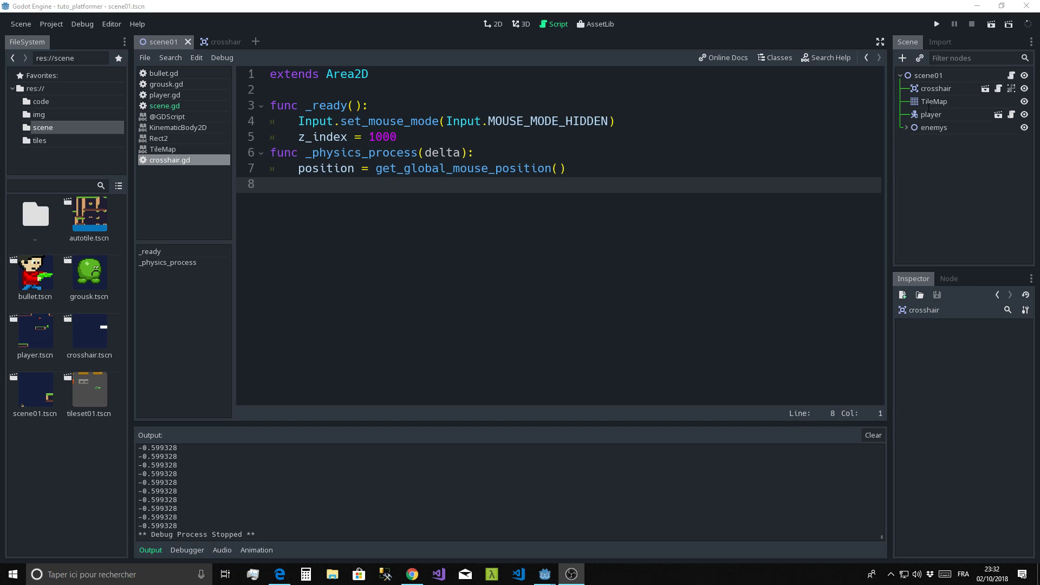
{"action": "left_click", "coordinate": [944, 101]}
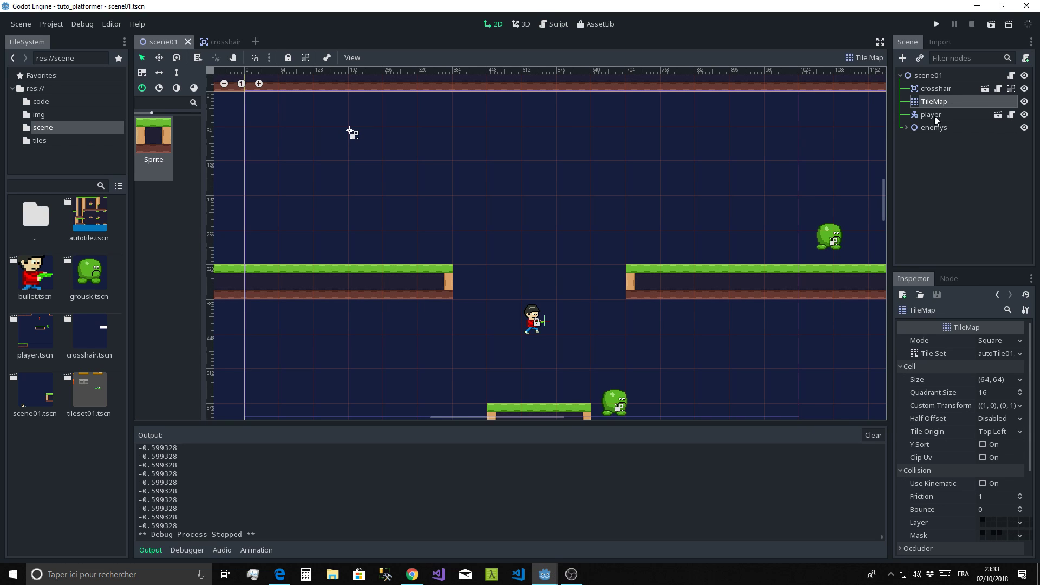
{"action": "left_click", "coordinate": [934, 116]}
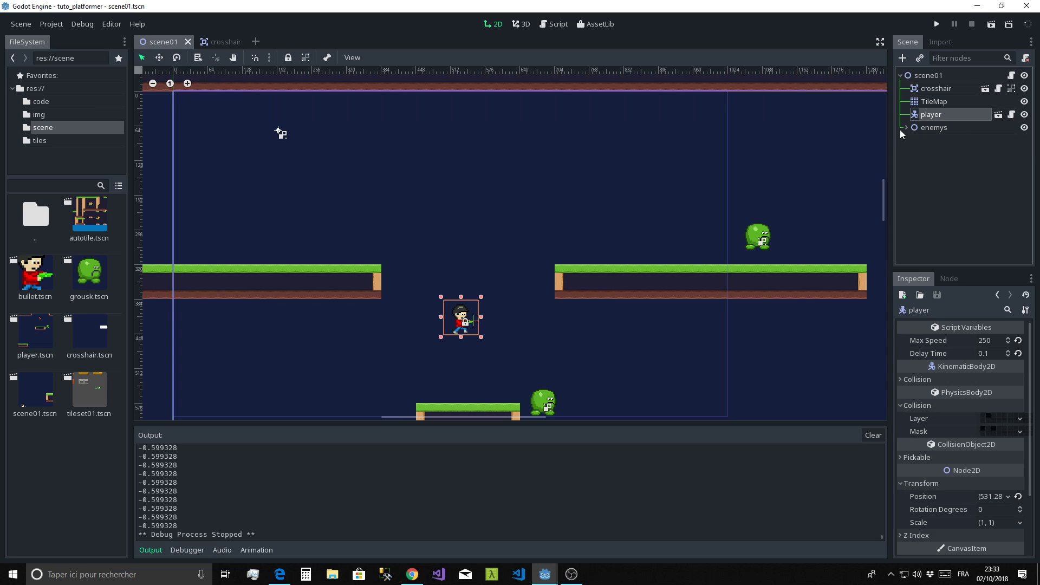
{"action": "left_click", "coordinate": [907, 128]}
{"action": "left_click", "coordinate": [939, 142]}
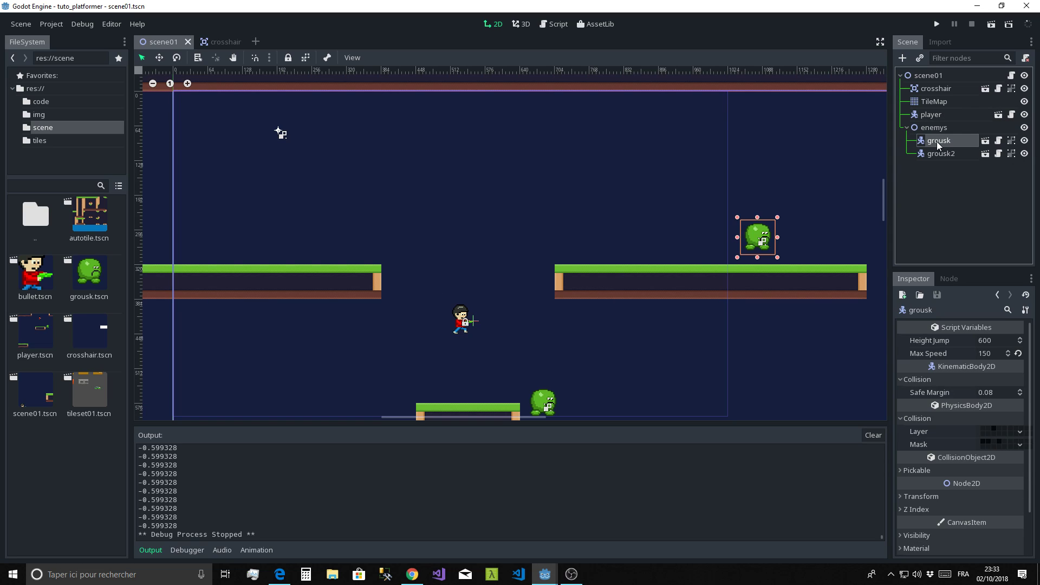
{"action": "left_click", "coordinate": [940, 155]}
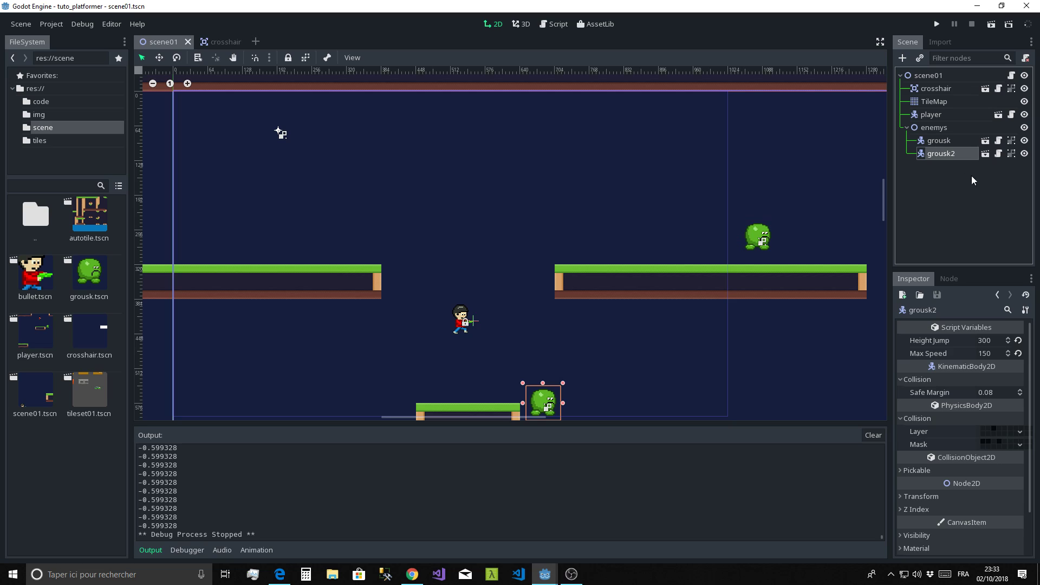
{"action": "left_click", "coordinate": [933, 129]}
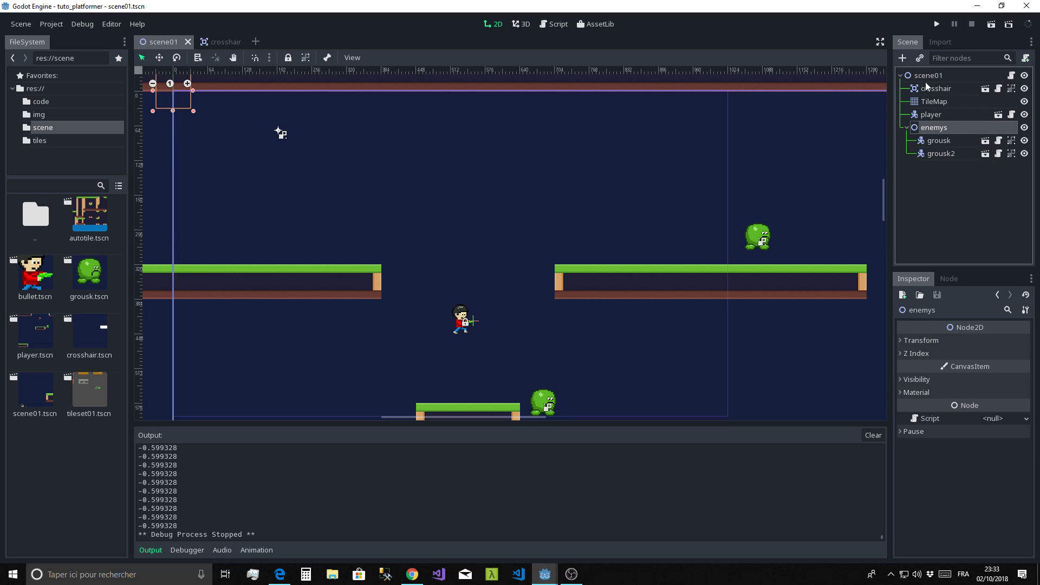
{"action": "left_click", "coordinate": [906, 128]}
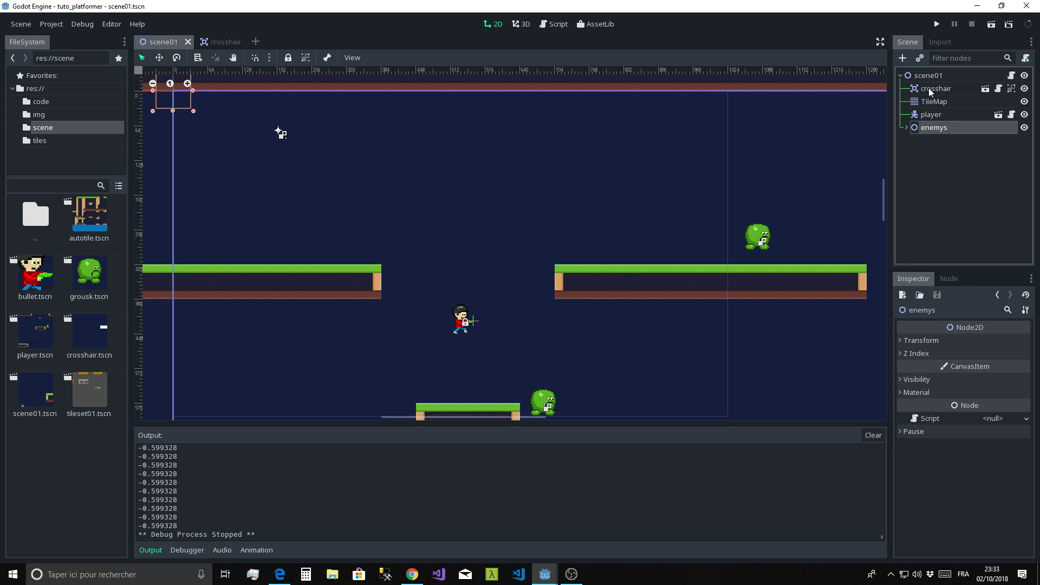
- Select the crosshair, TileMap, player and enemys nodes, zoom out, and switch to the crosshair scene
{"action": "left_click", "coordinate": [930, 90]}
{"action": "left_click", "coordinate": [943, 102]}
{"action": "left_click", "coordinate": [943, 114]}
{"action": "left_click", "coordinate": [934, 130]}
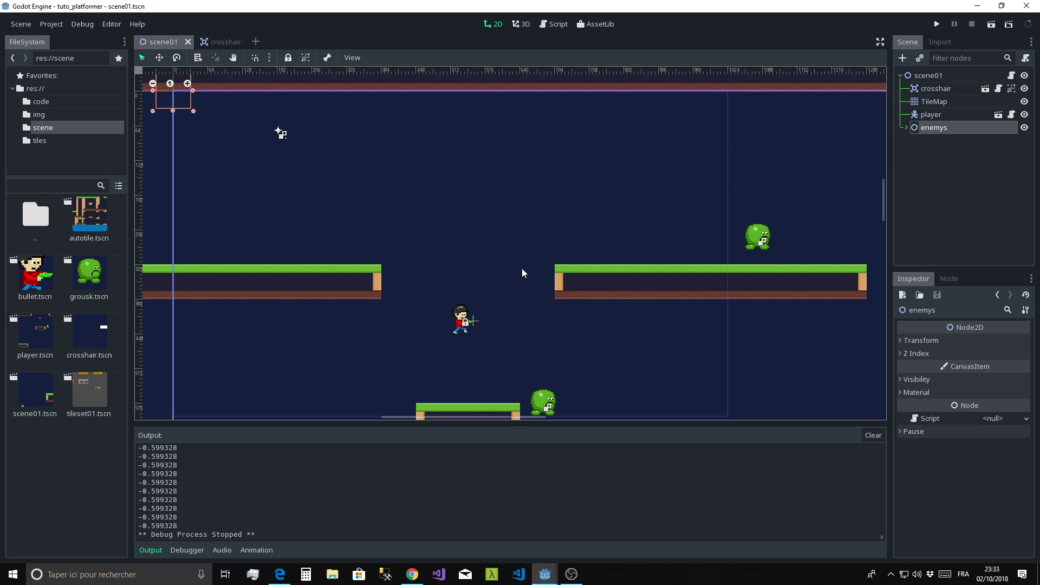
{"action": "scroll", "coordinate": [523, 272], "scroll_direction": "down", "scroll_amount": 3}
{"action": "scroll", "coordinate": [550, 229], "scroll_direction": "down", "scroll_amount": 1}
{"action": "scroll", "coordinate": [553, 181], "scroll_direction": "down", "scroll_amount": 1}
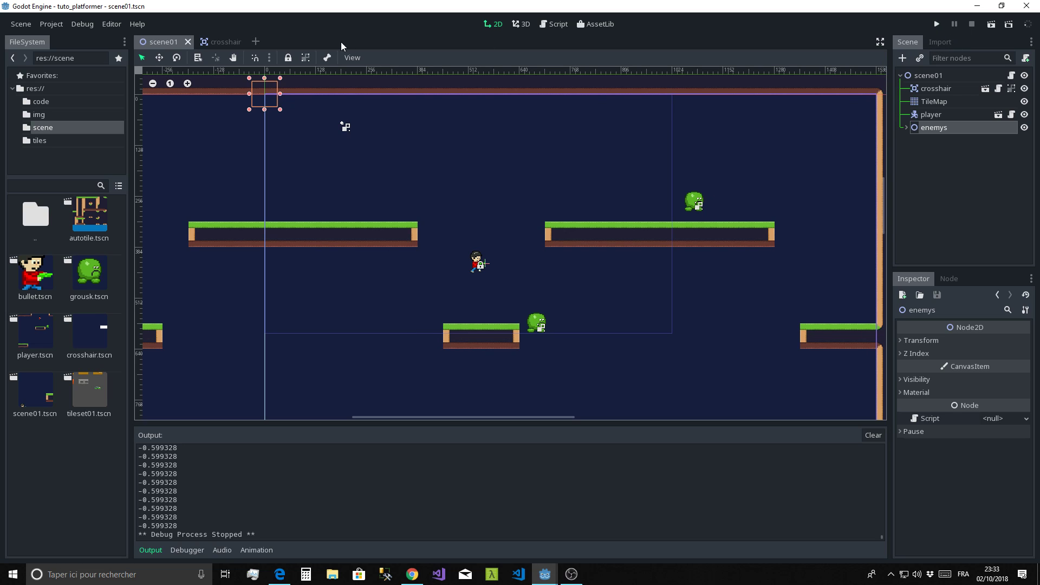
{"action": "left_click", "coordinate": [235, 43]}
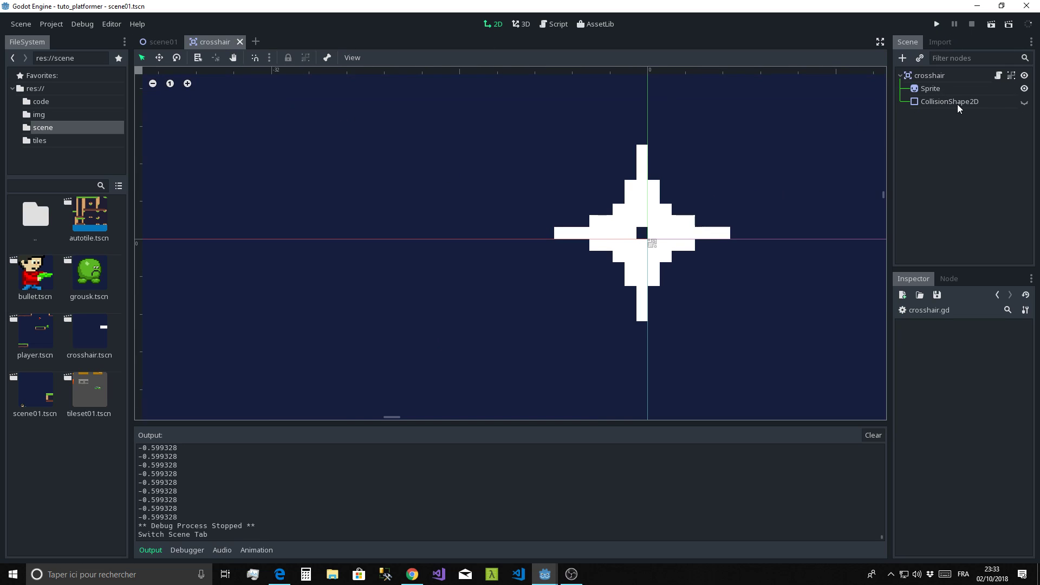
- Unhide CollisionShape2D, then zoom out and pan to centre the crosshair's collision circle
{"action": "left_click", "coordinate": [1024, 102]}
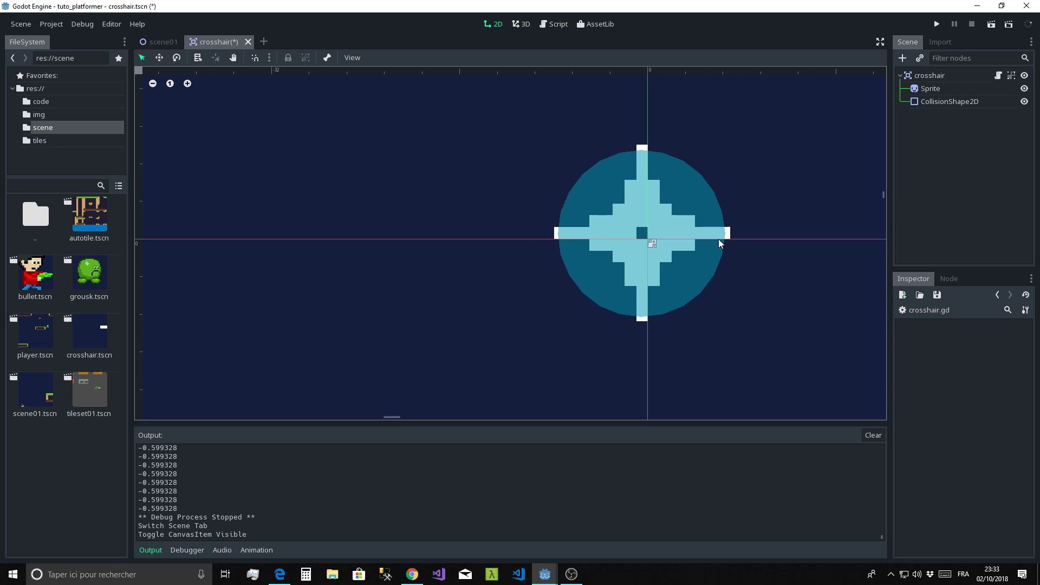
{"action": "scroll", "coordinate": [707, 194], "scroll_direction": "down", "scroll_amount": 3}
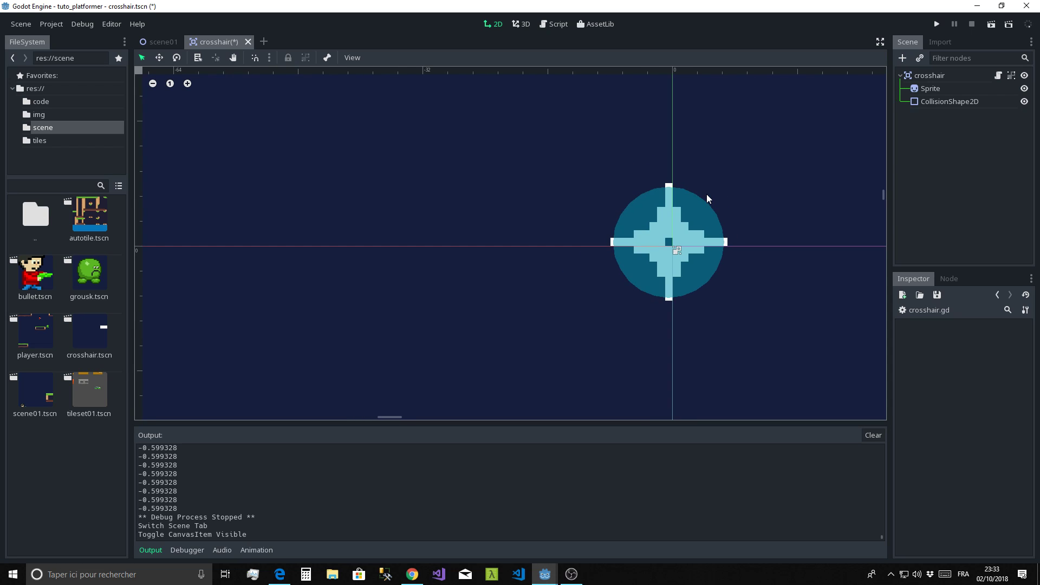
{"action": "middle_click_drag", "start_coordinate": [789, 236], "coordinate": [644, 217]}
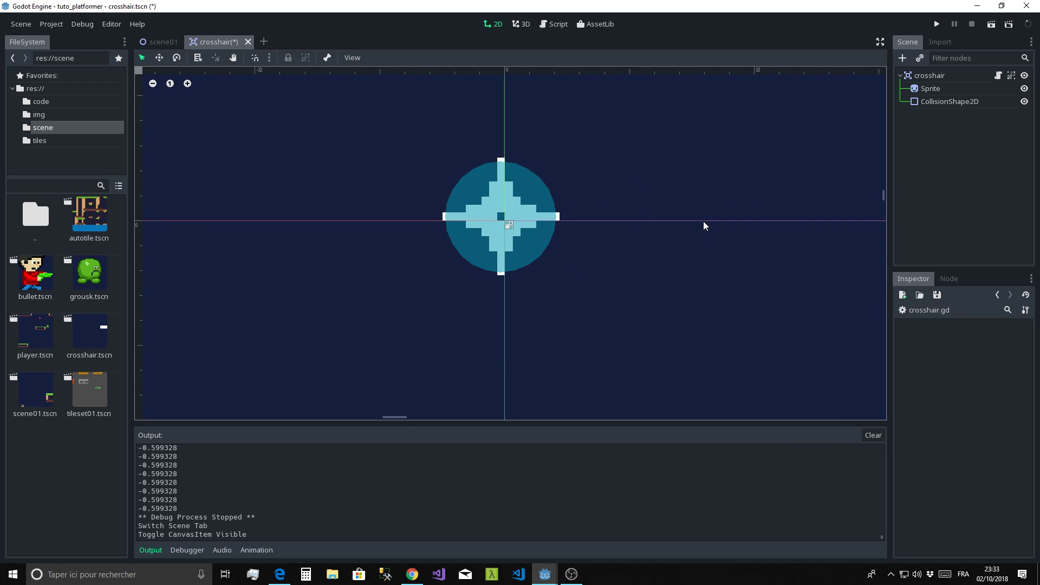
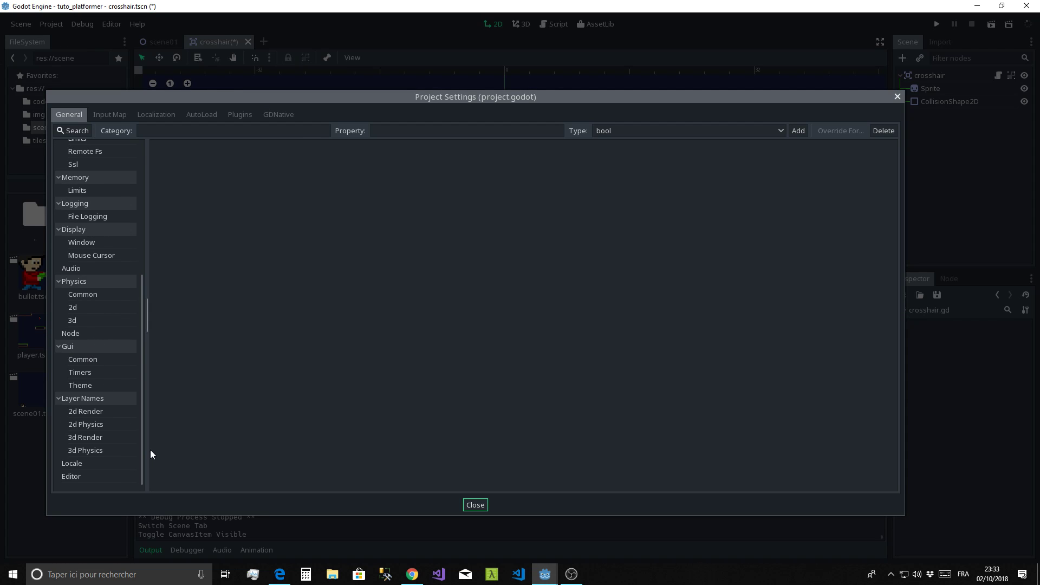
- Name 2D physics layer 5 'curseur' in Project Settings, then close Project Settings
{"action": "left_click", "coordinate": [96, 424]}
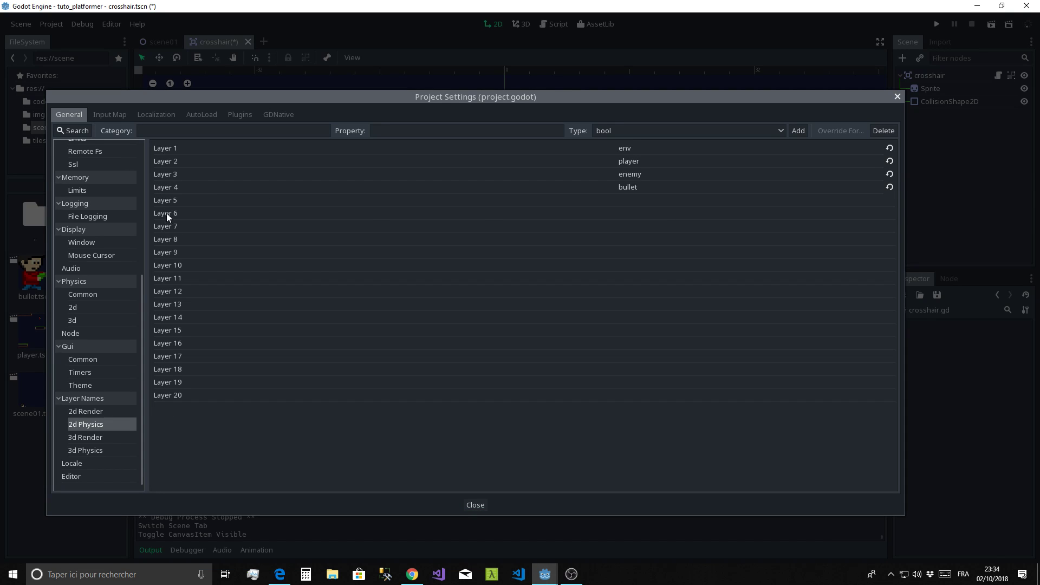
{"action": "left_click", "coordinate": [644, 200]}
{"action": "type", "text": "cu"}
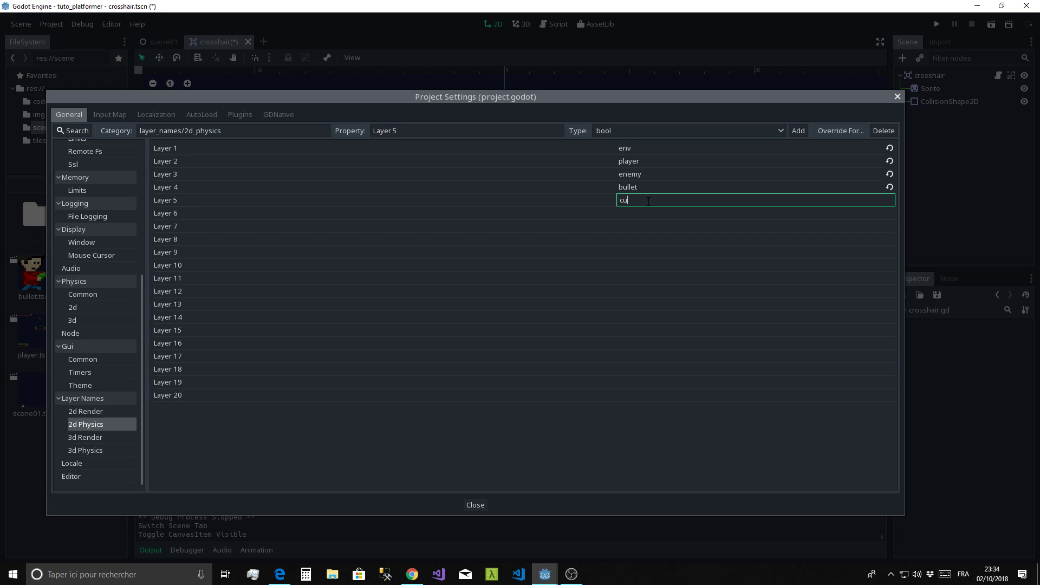
{"action": "type", "text": "rseur"}
{"action": "key", "text": "Return"}
{"action": "left_click", "coordinate": [475, 505]}
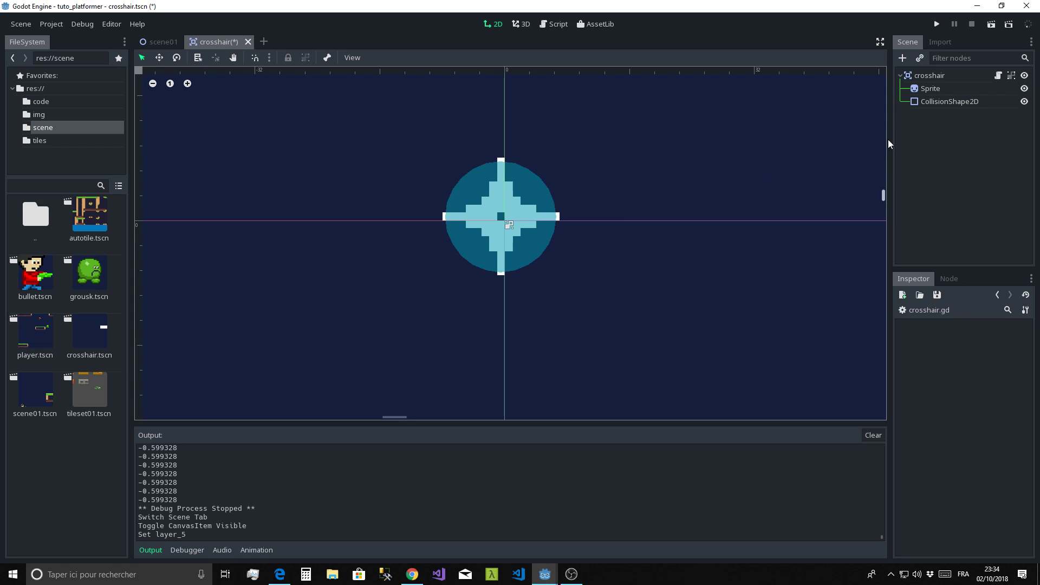
- Move the crosshair's collision layer from env to curseur only
{"action": "left_click", "coordinate": [928, 76]}
{"action": "scroll", "coordinate": [915, 444], "scroll_direction": "down", "scroll_amount": 1}
{"action": "left_click", "coordinate": [916, 442]}
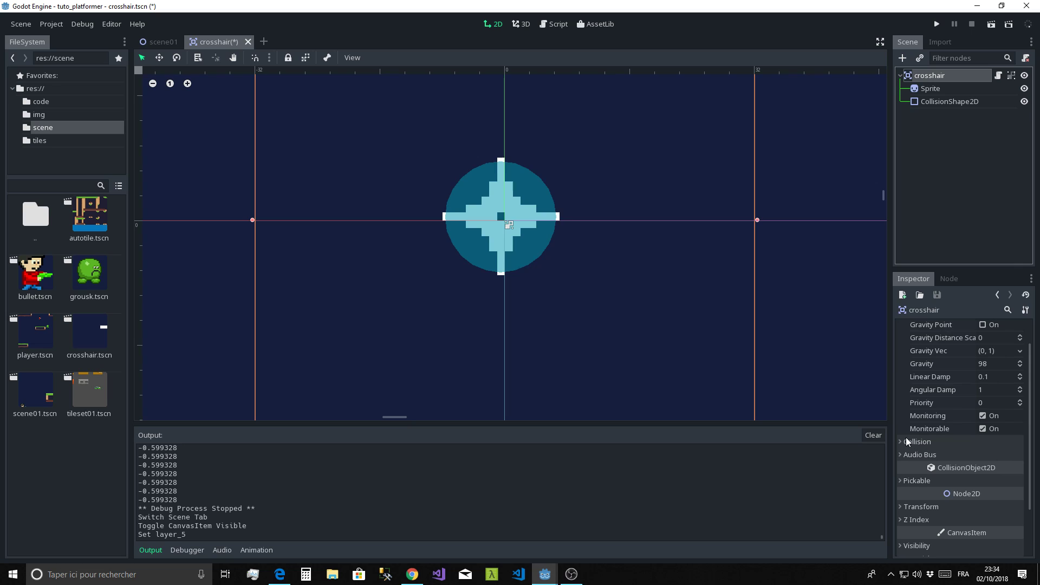
{"action": "left_click", "coordinate": [998, 454]}
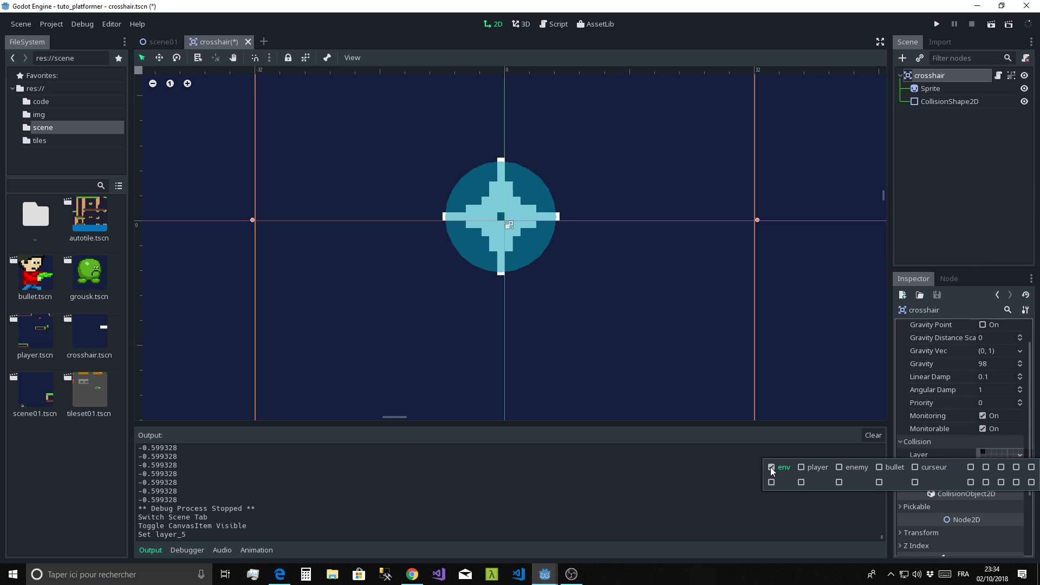
{"action": "left_click", "coordinate": [771, 467]}
{"action": "left_click", "coordinate": [916, 467]}
{"action": "left_click", "coordinate": [948, 455]}
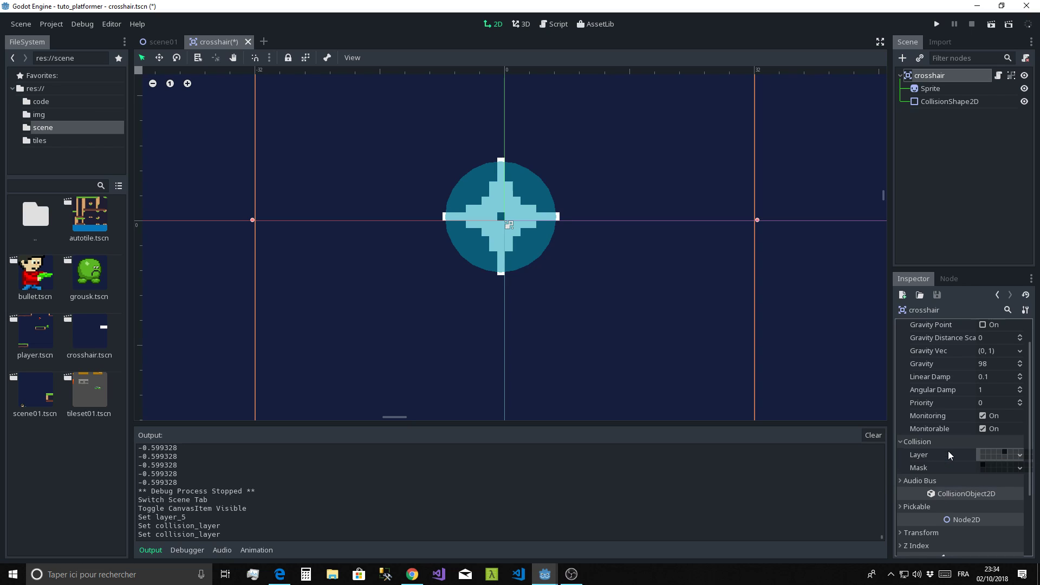
- Set the crosshair's collision mask to detect only the enemy layer, dropping env
{"action": "left_click", "coordinate": [992, 469]}
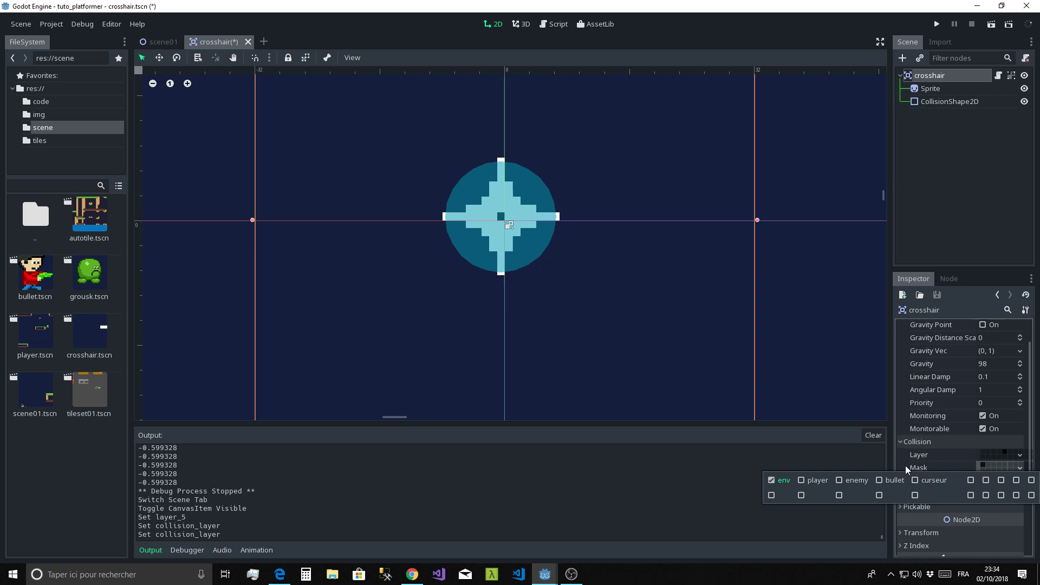
{"action": "left_click", "coordinate": [839, 480]}
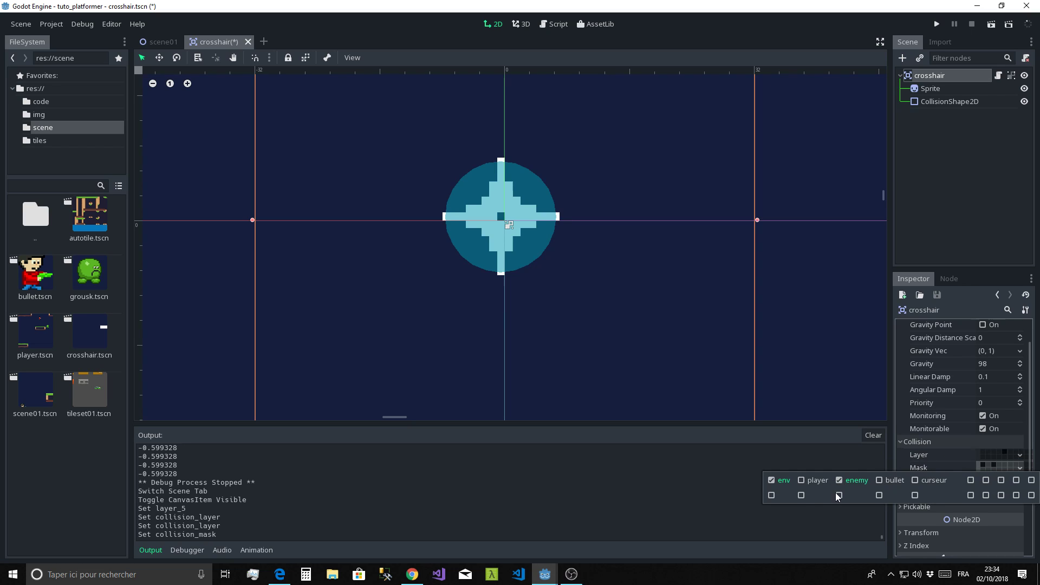
{"action": "left_click", "coordinate": [773, 481]}
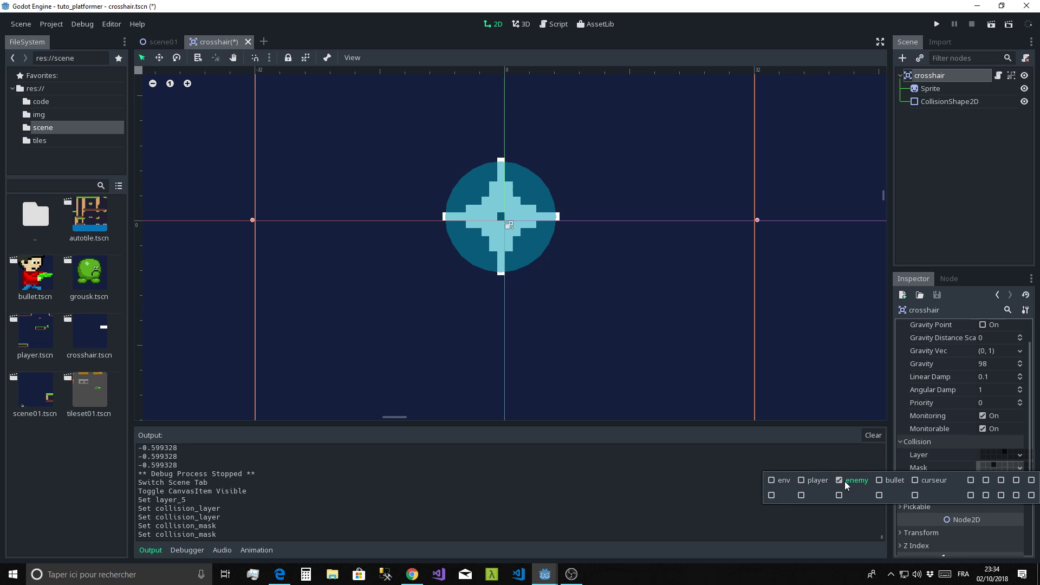
{"action": "left_click", "coordinate": [956, 455]}
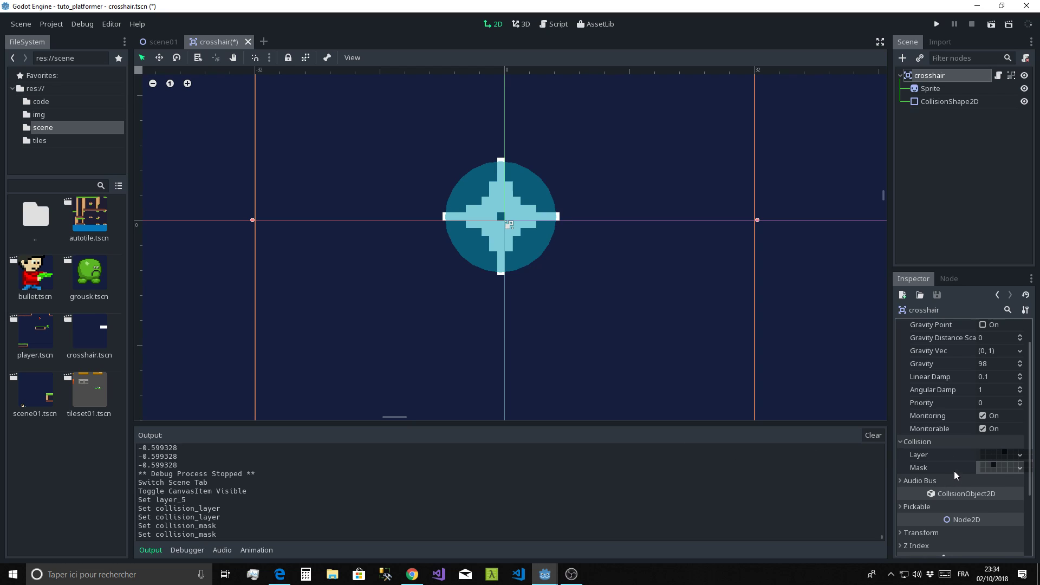
{"action": "left_click", "coordinate": [996, 466]}
{"action": "left_click", "coordinate": [757, 294]}
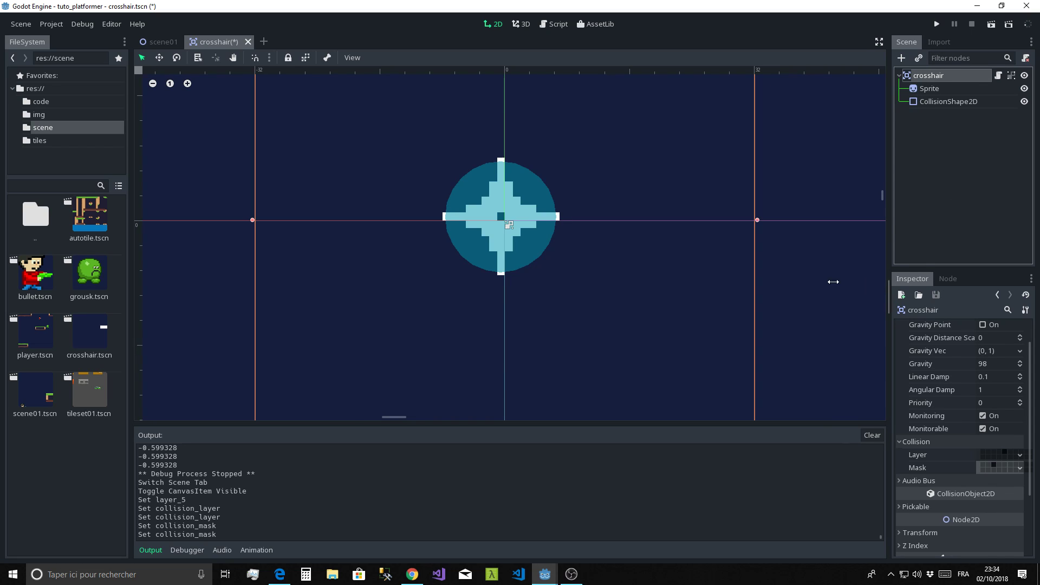
{"action": "left_click_drag", "start_coordinate": [890, 287], "coordinate": [829, 287]}
- Connect the body_entered signal to a new _on_crosshair_body_entered function on crosshair
{"action": "left_click", "coordinate": [887, 280]}
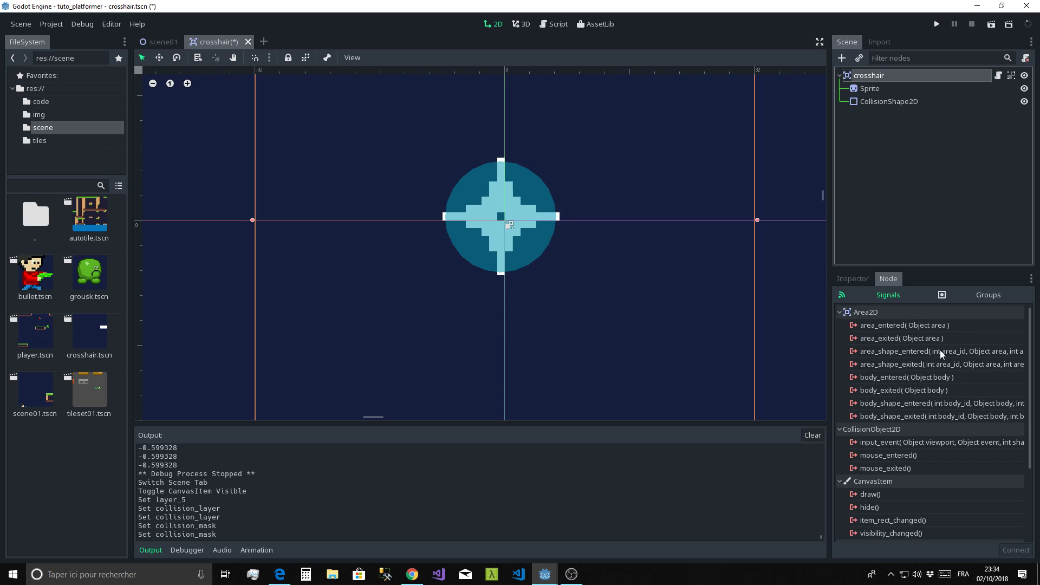
{"action": "left_click", "coordinate": [887, 378]}
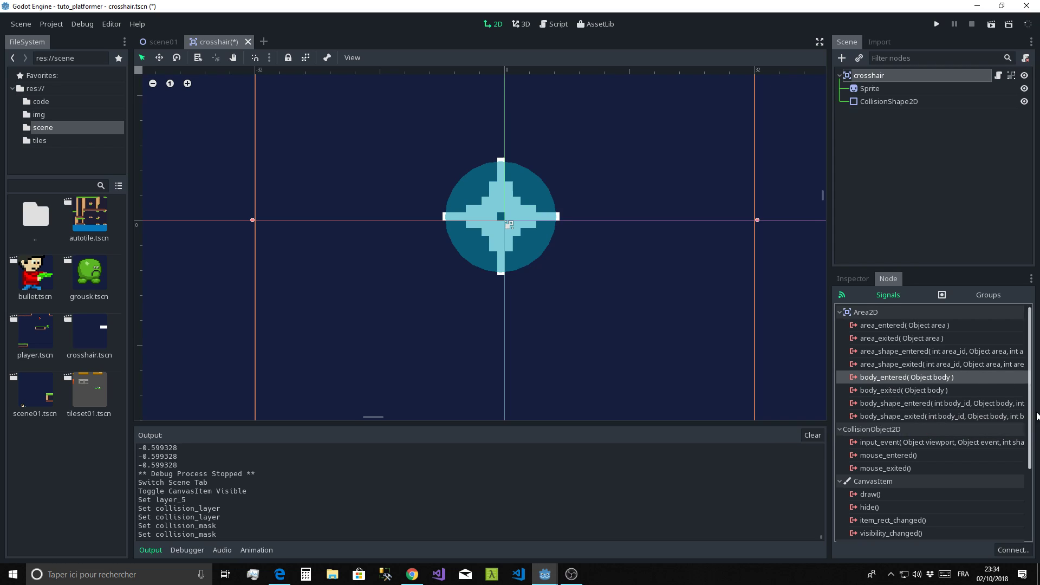
{"action": "left_click", "coordinate": [1004, 549]}
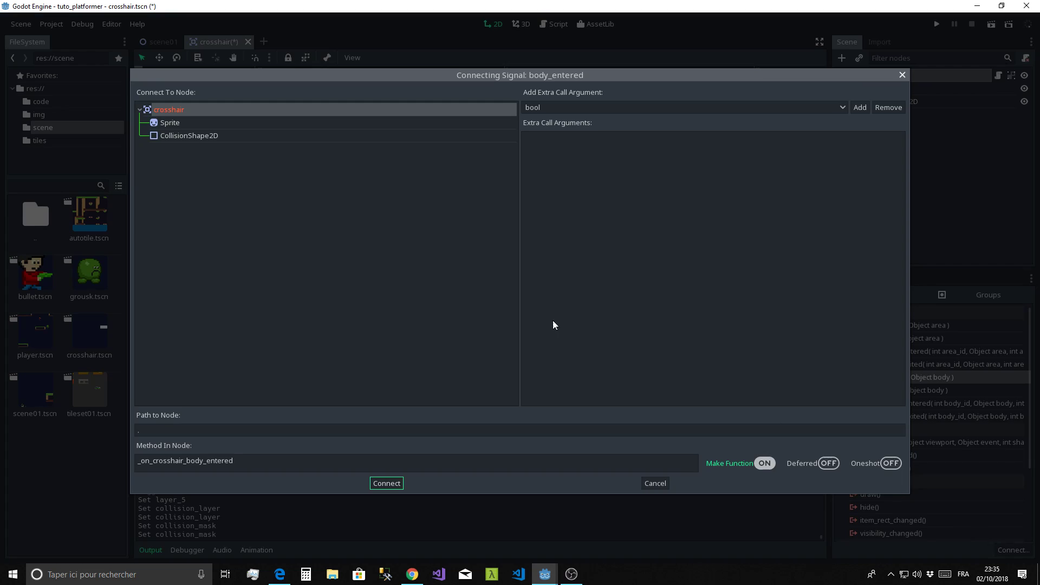
{"action": "left_click", "coordinate": [165, 113]}
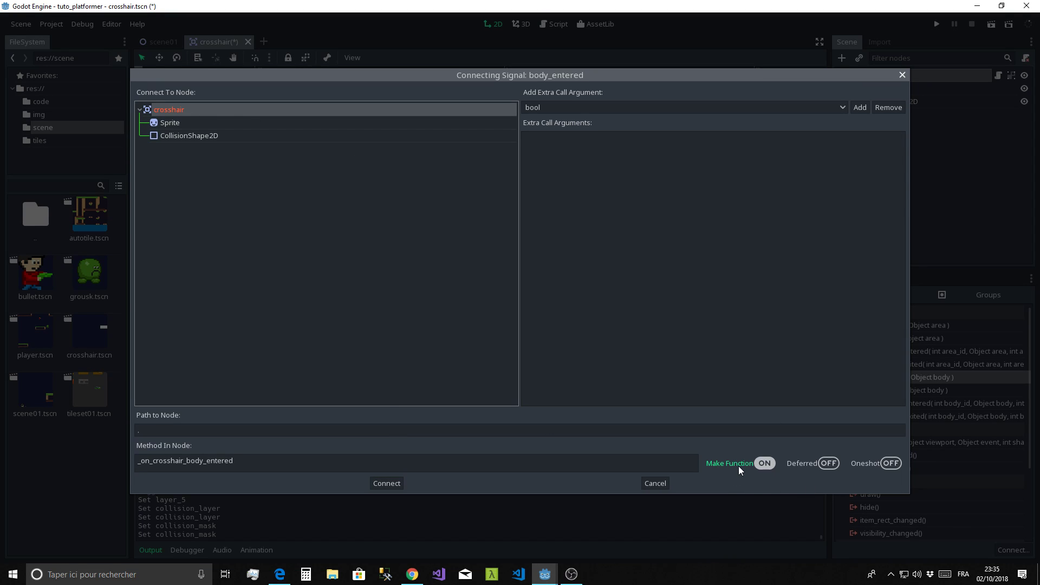
{"action": "left_click_drag", "start_coordinate": [237, 465], "coordinate": [137, 462]}
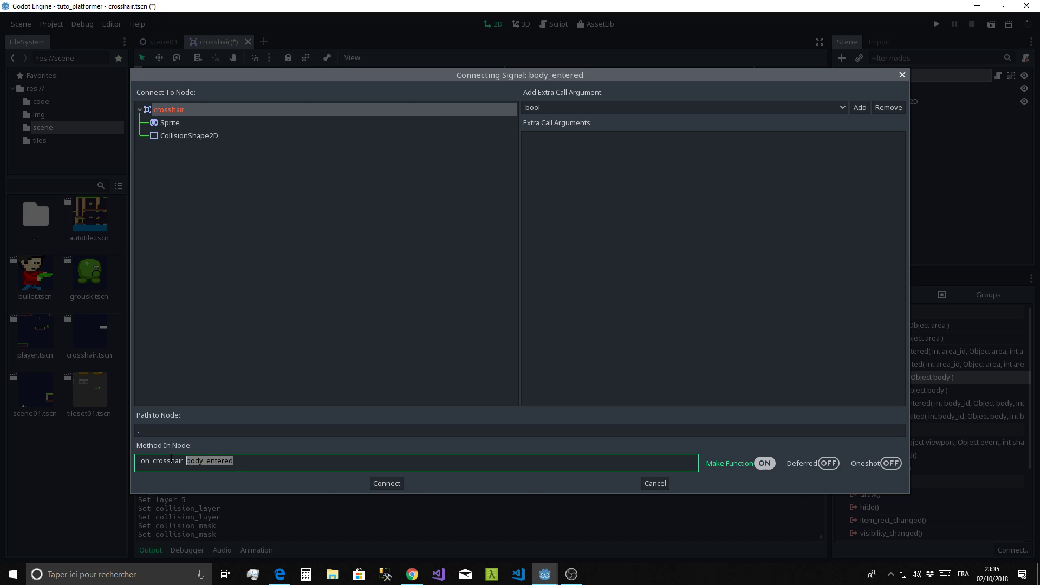
{"action": "left_click", "coordinate": [387, 483]}
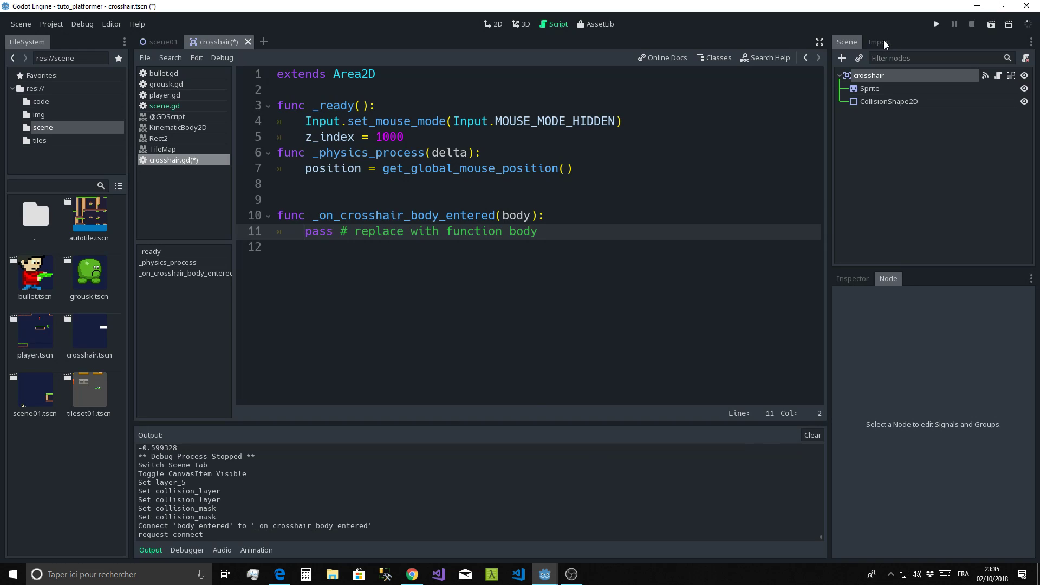
- Connect the body_exited signal to a new _on_crosshair_body_exited function on crosshair
{"action": "left_click", "coordinate": [855, 279]}
{"action": "left_click", "coordinate": [892, 281]}
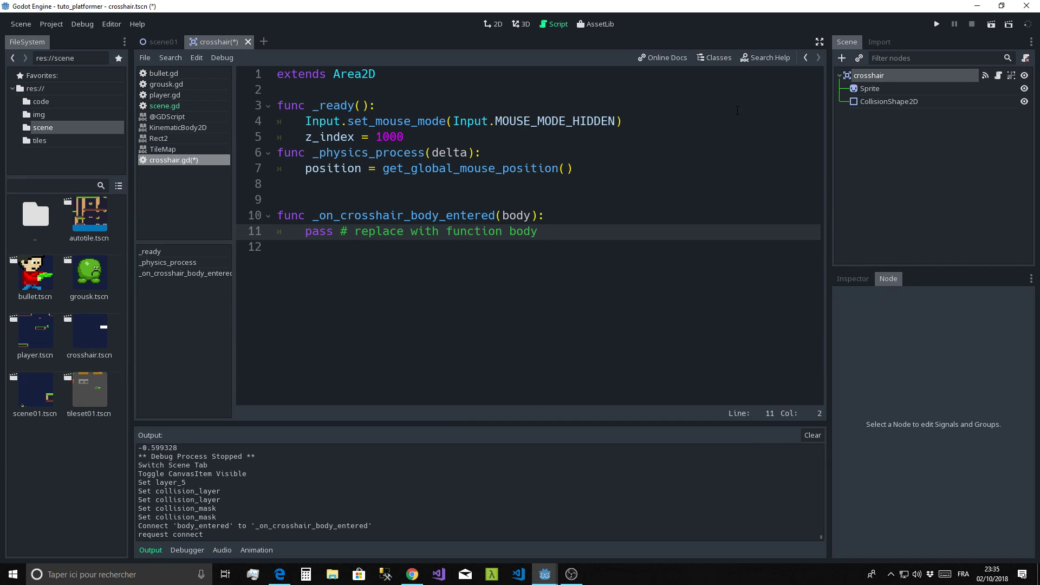
{"action": "left_click", "coordinate": [496, 25]}
{"action": "left_click", "coordinate": [855, 279]}
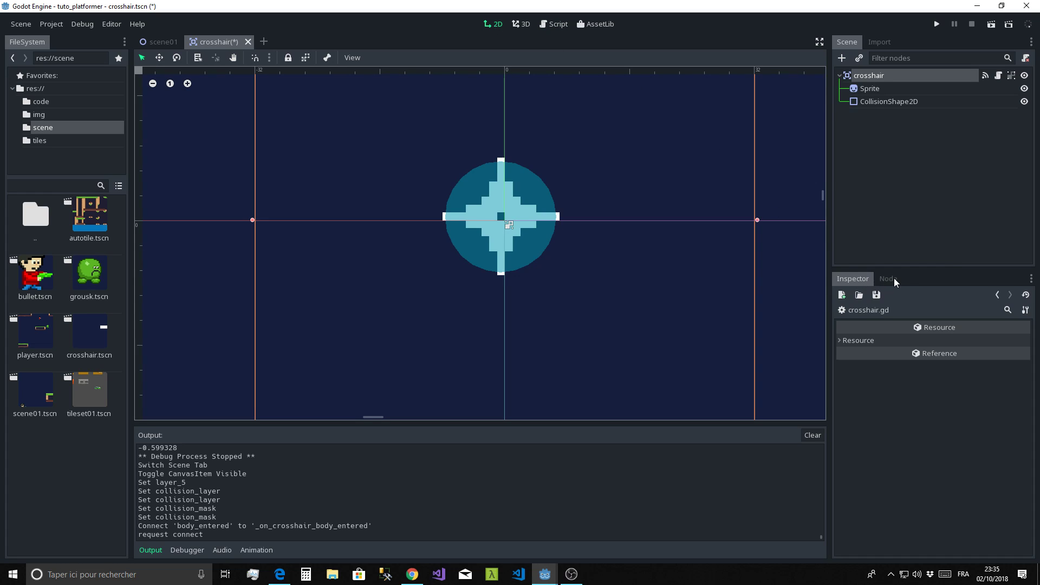
{"action": "left_click", "coordinate": [894, 278]}
{"action": "left_click", "coordinate": [866, 89]}
{"action": "left_click", "coordinate": [870, 76]}
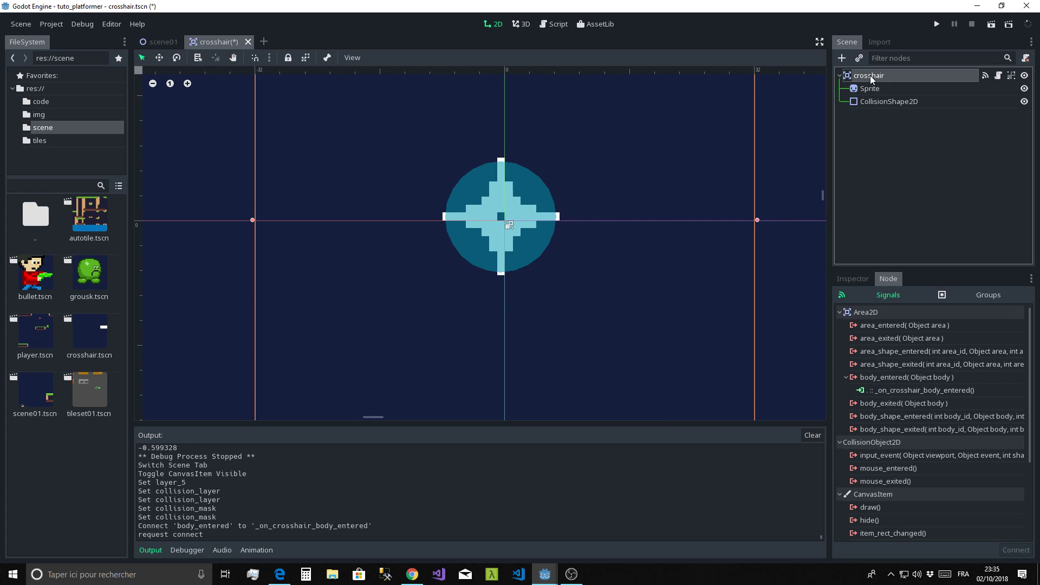
{"action": "left_click", "coordinate": [880, 404]}
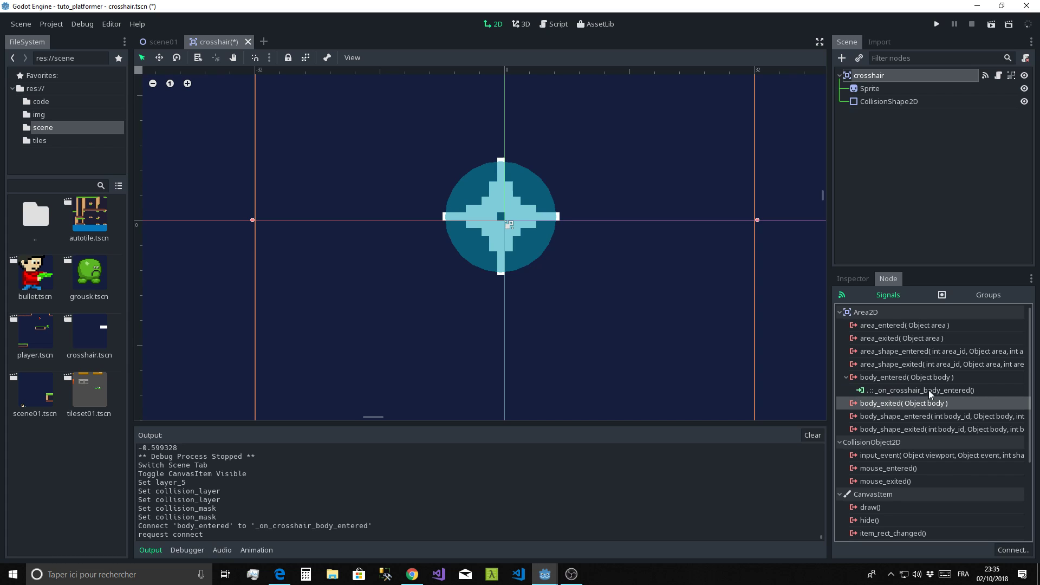
{"action": "left_click", "coordinate": [1006, 551]}
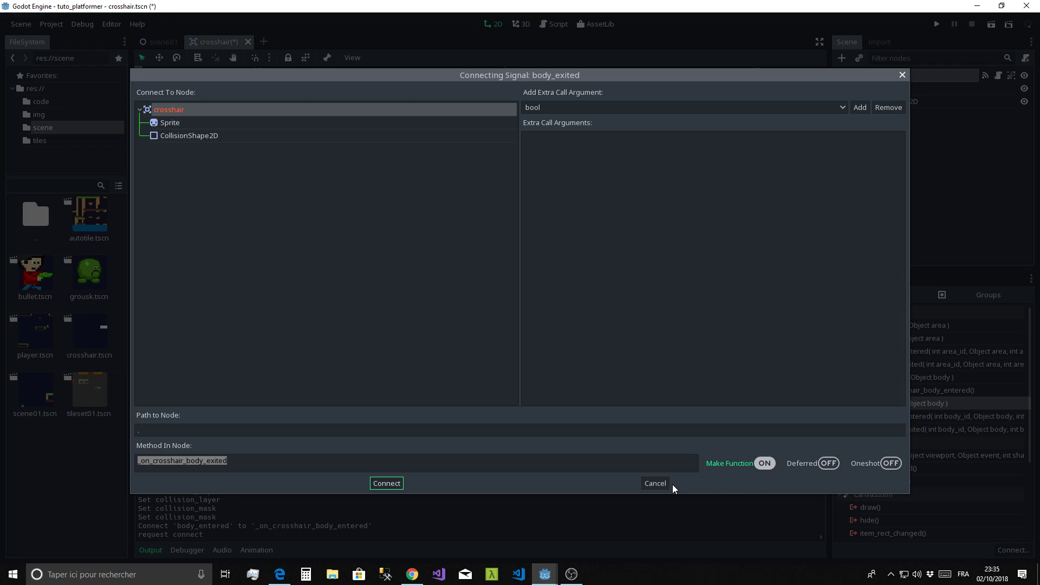
{"action": "left_click", "coordinate": [381, 484]}
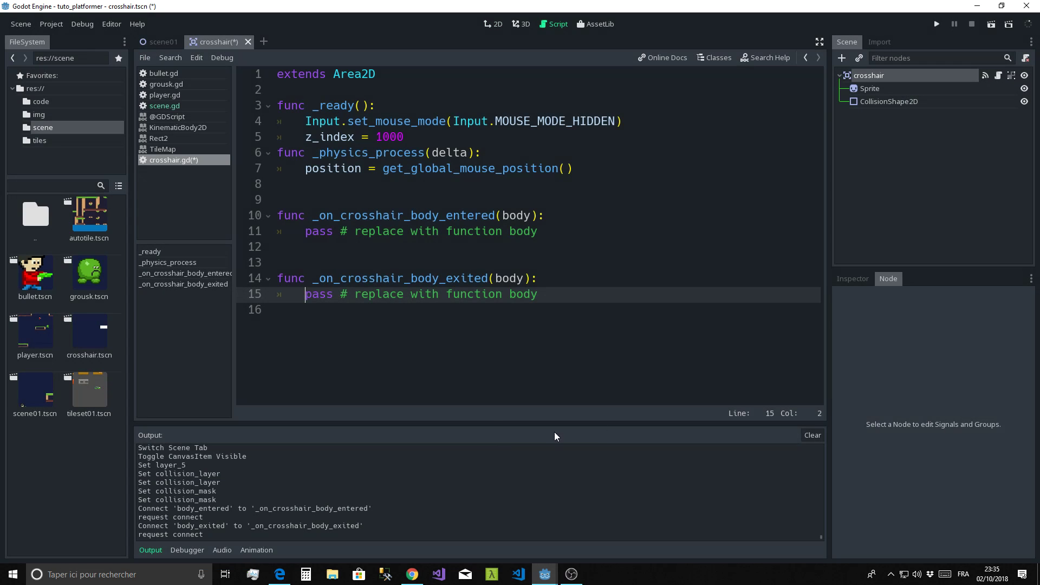
- Replace the pass placeholder in _on_crosshair_body_entered with print(body)
{"action": "left_click", "coordinate": [485, 359]}
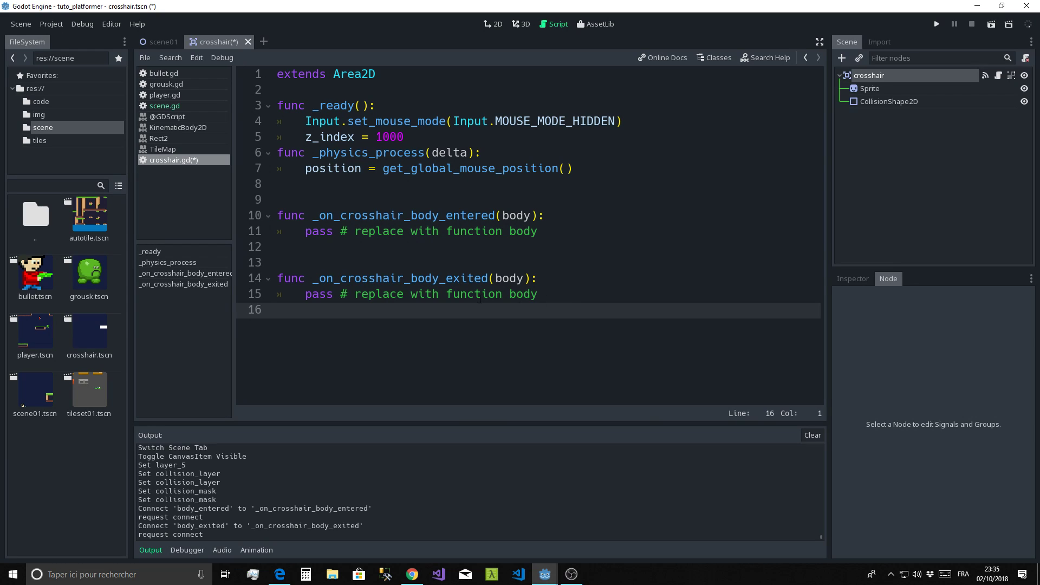
{"action": "left_click_drag", "start_coordinate": [305, 232], "coordinate": [554, 233]}
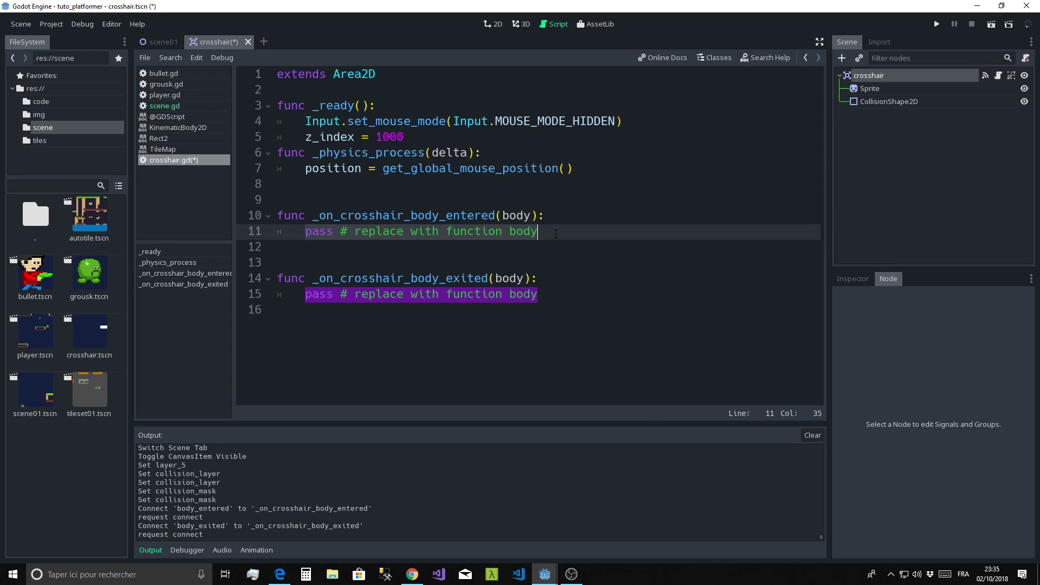
{"action": "type", "text": "pri"}
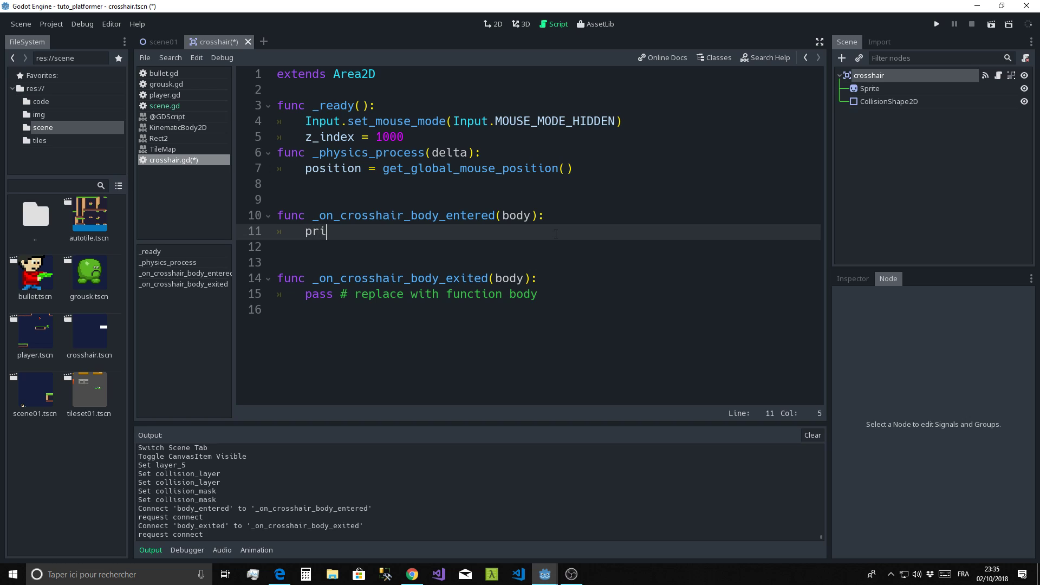
{"action": "type", "text": "nt("}
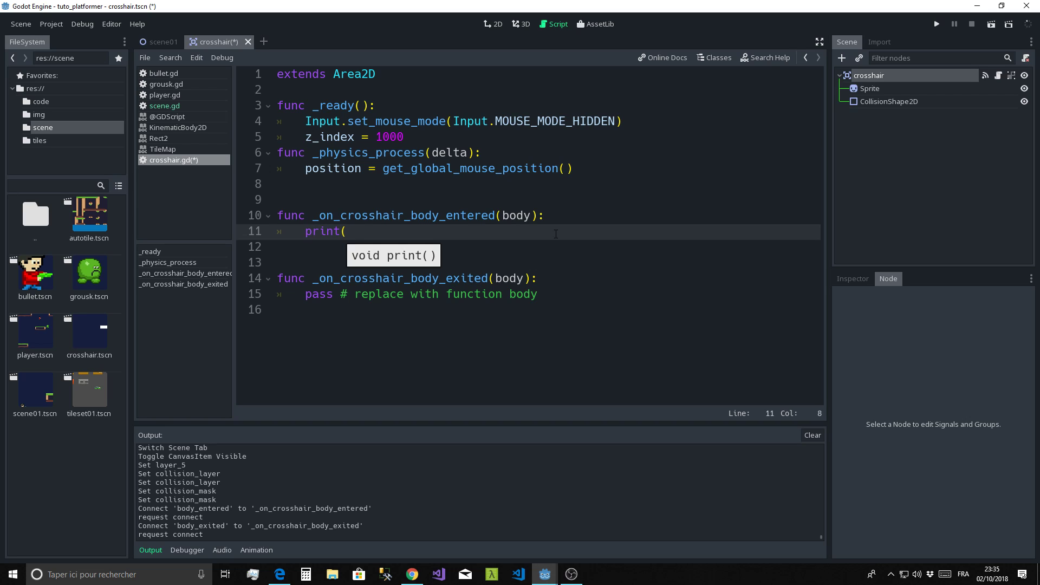
{"action": "type", "text": "bo"}
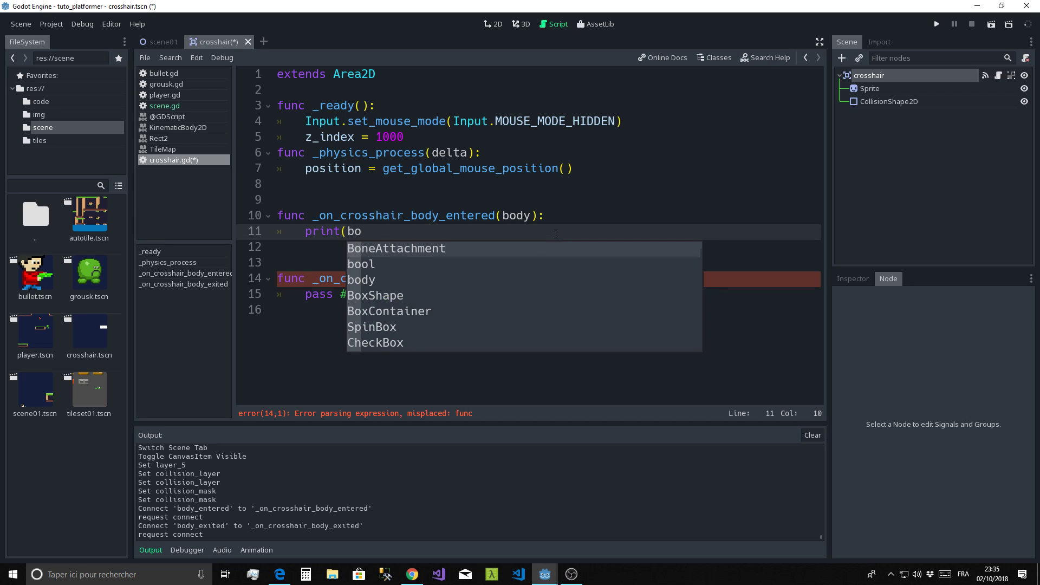
{"action": "key", "text": "Down"}
{"action": "key", "text": "Down"}
{"action": "key", "text": "Return"}
{"action": "type", "text": ")"}
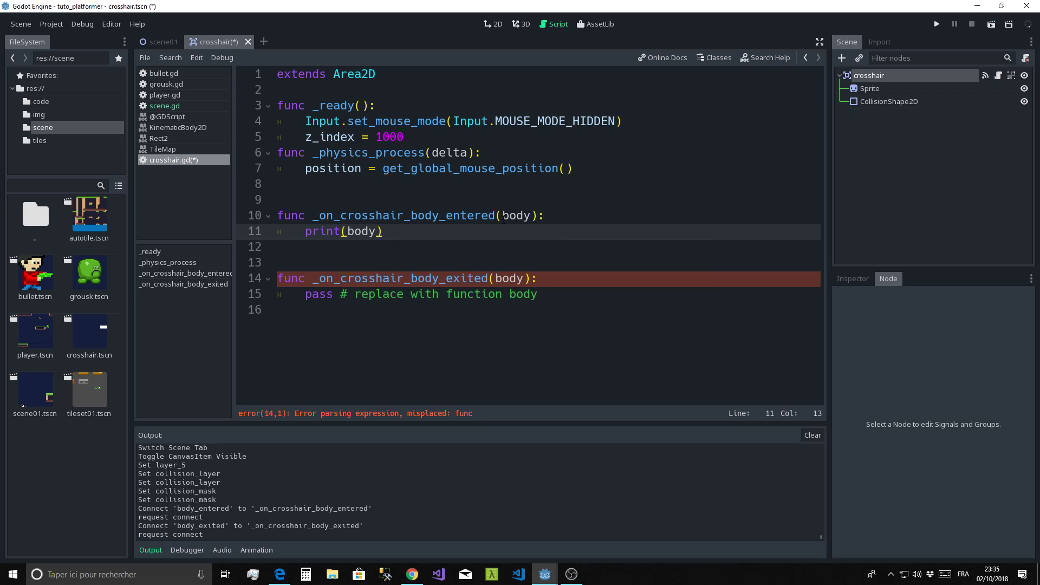
{"action": "double_click", "coordinate": [504, 216]}
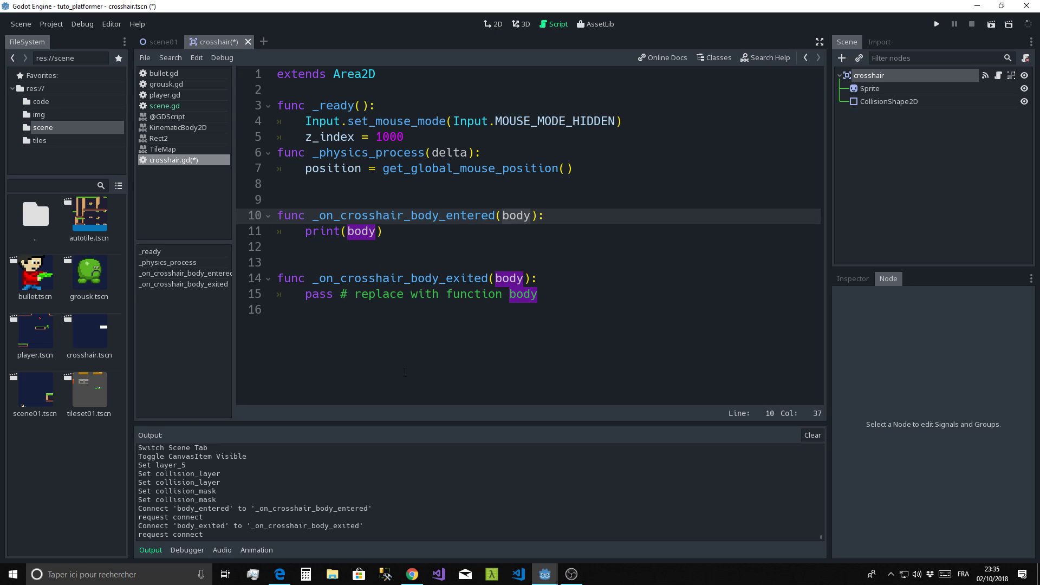
{"action": "left_click", "coordinate": [405, 372]}
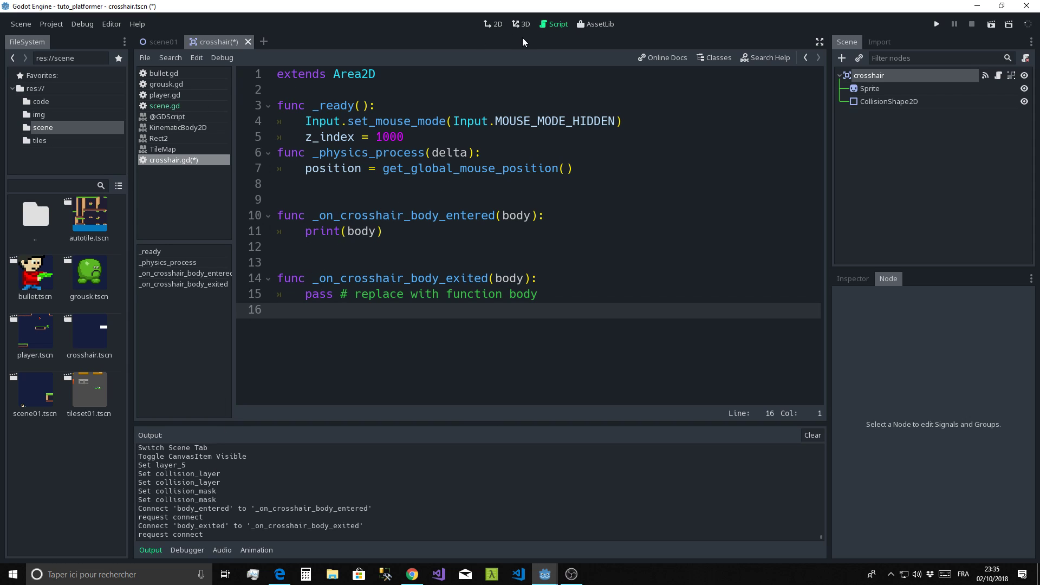
- Run the game, move and jump the player with the arrow keys, then close the game window
{"action": "left_click", "coordinate": [938, 24]}
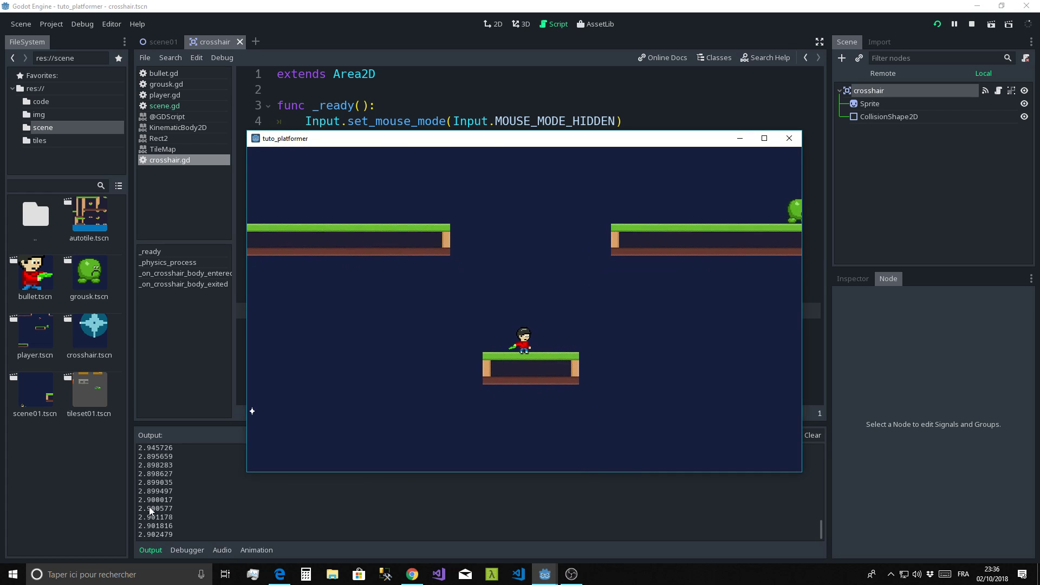
{"action": "key", "text": "Right"}
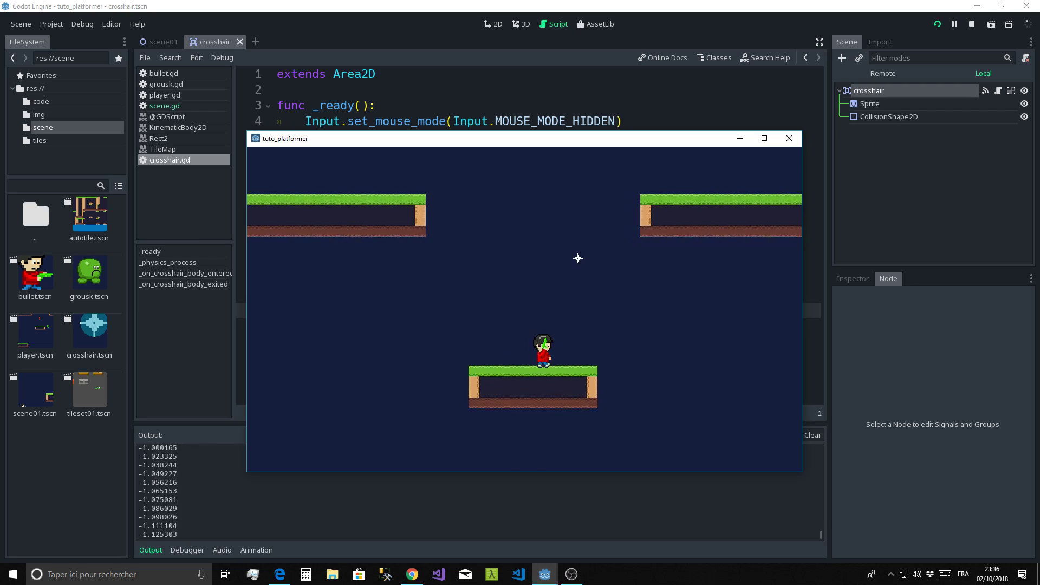
{"action": "key", "text": "Up"}
{"action": "key", "text": "Left"}
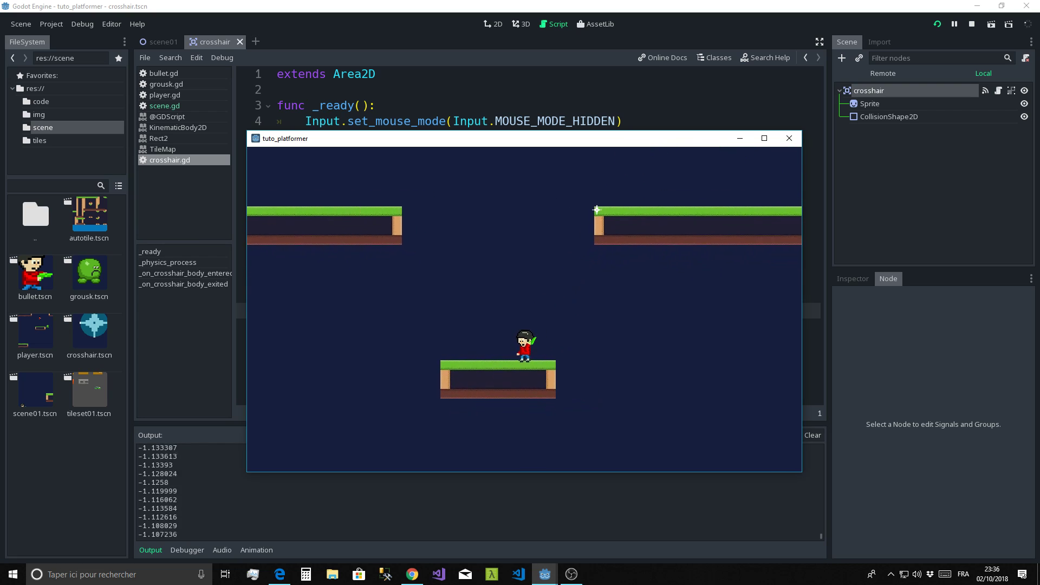
{"action": "key", "text": "Up"}
{"action": "key", "text": "Right"}
{"action": "key", "text": "Left"}
{"action": "key", "text": "Up"}
{"action": "key", "text": "Left"}
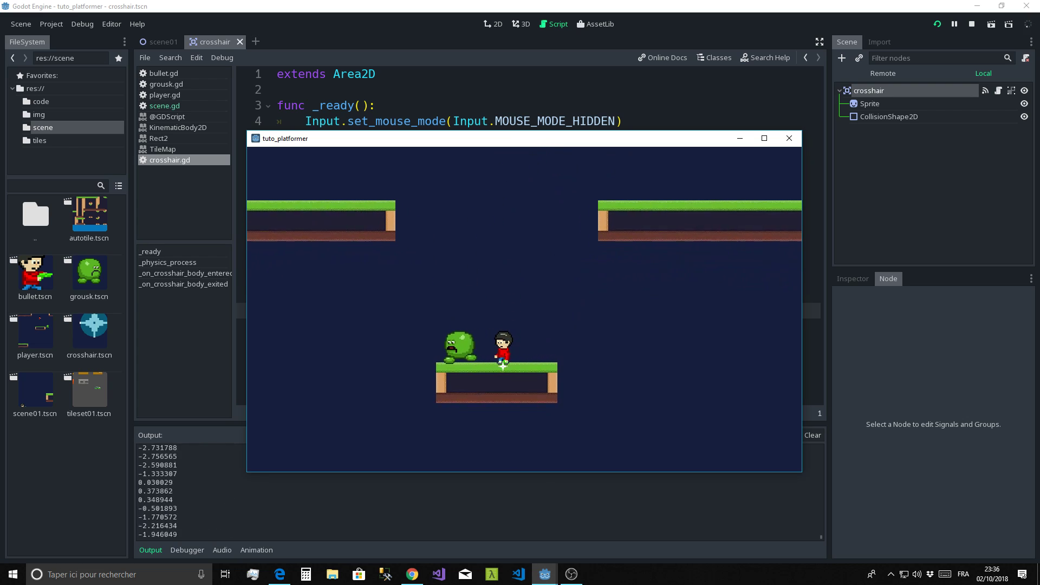
{"action": "key", "text": "Left"}
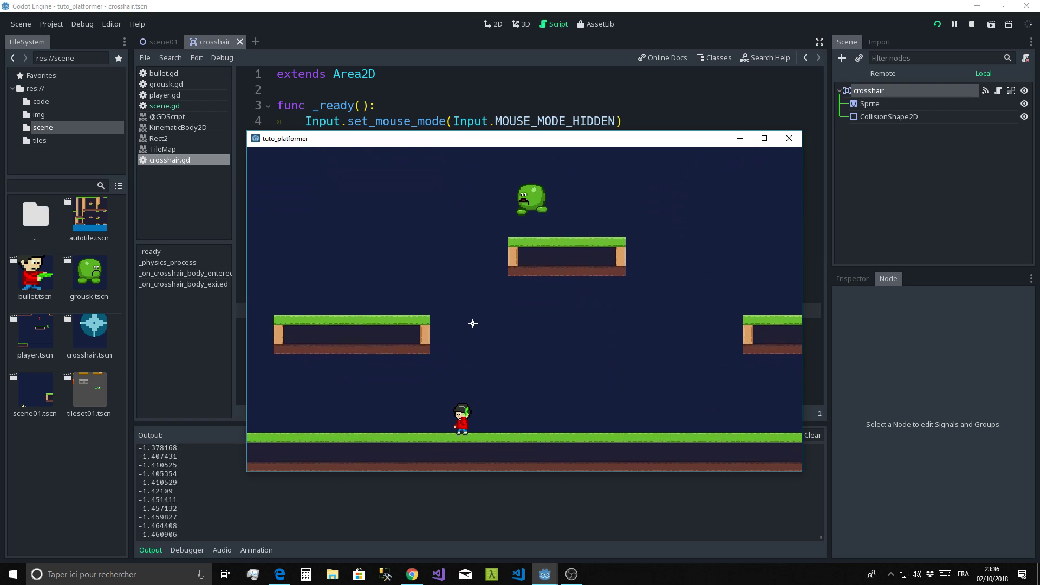
{"action": "key", "text": "Left"}
{"action": "key", "text": "Left"}
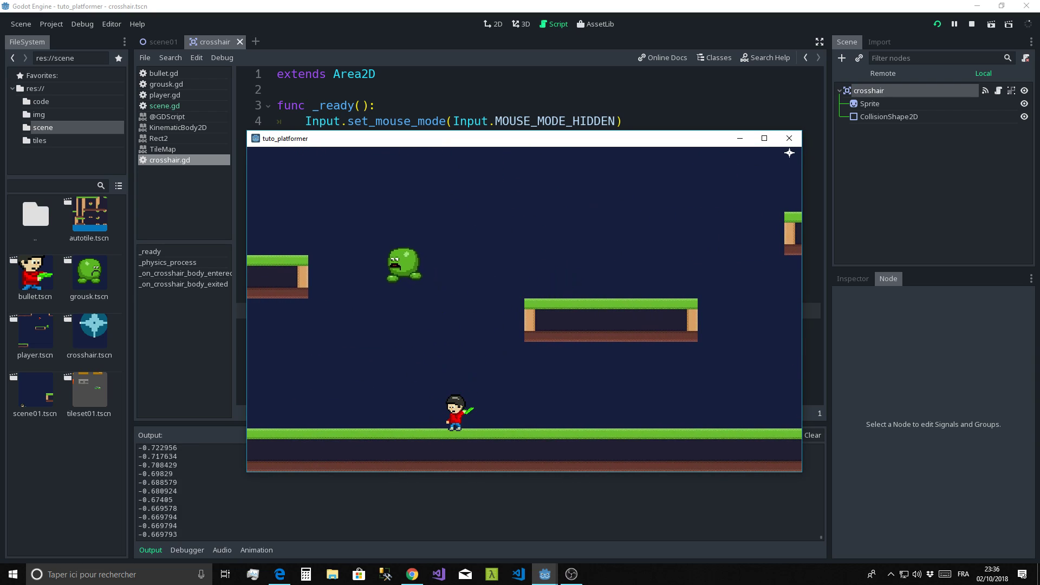
{"action": "left_click", "coordinate": [790, 138]}
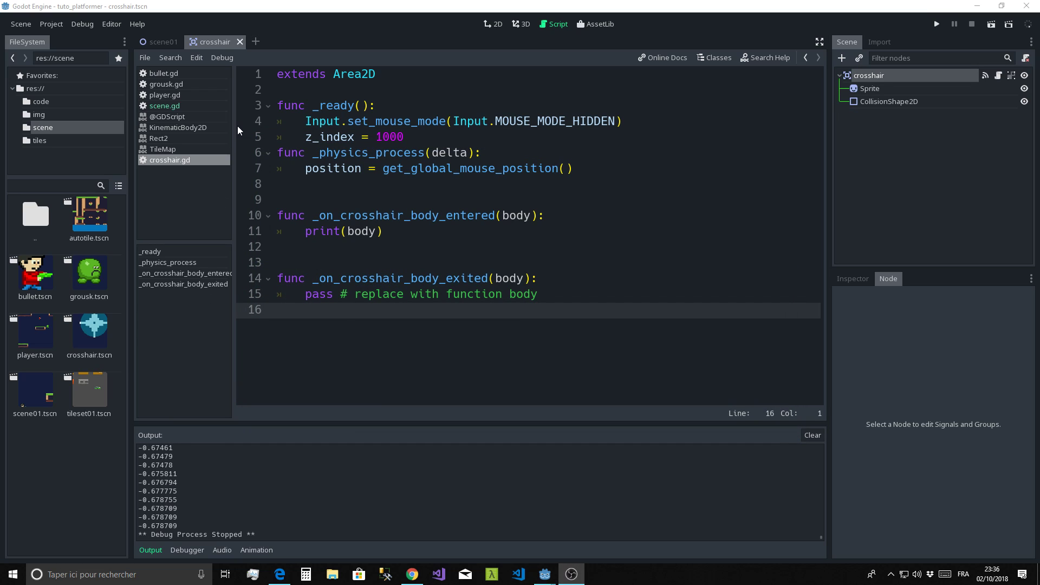
- Find and delete the print(rota) debug line in player.gd, then run the game again
{"action": "left_click", "coordinate": [166, 95]}
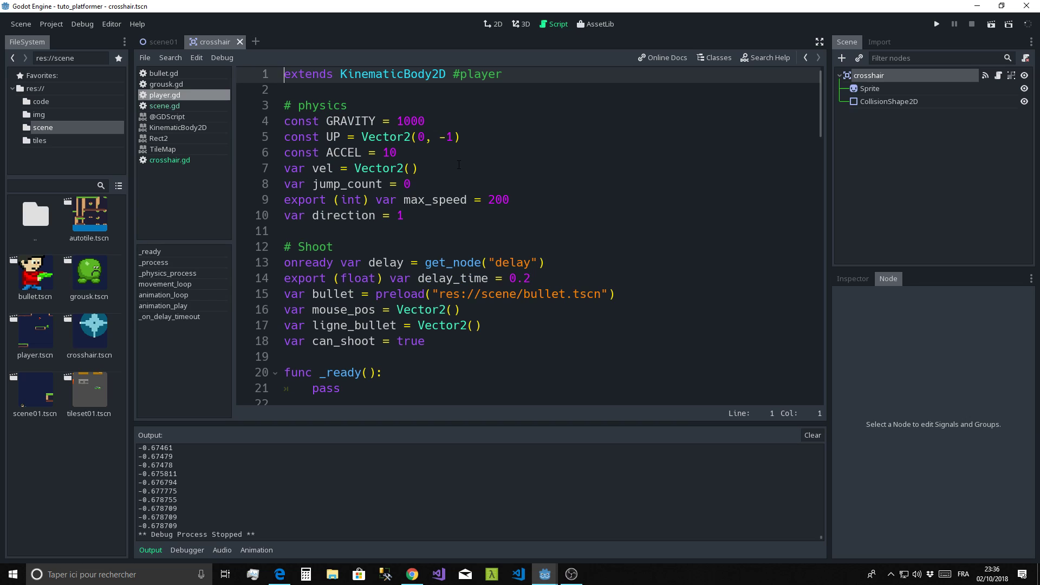
{"action": "key", "text": "ctrl+f"}
{"action": "type", "text": "p"}
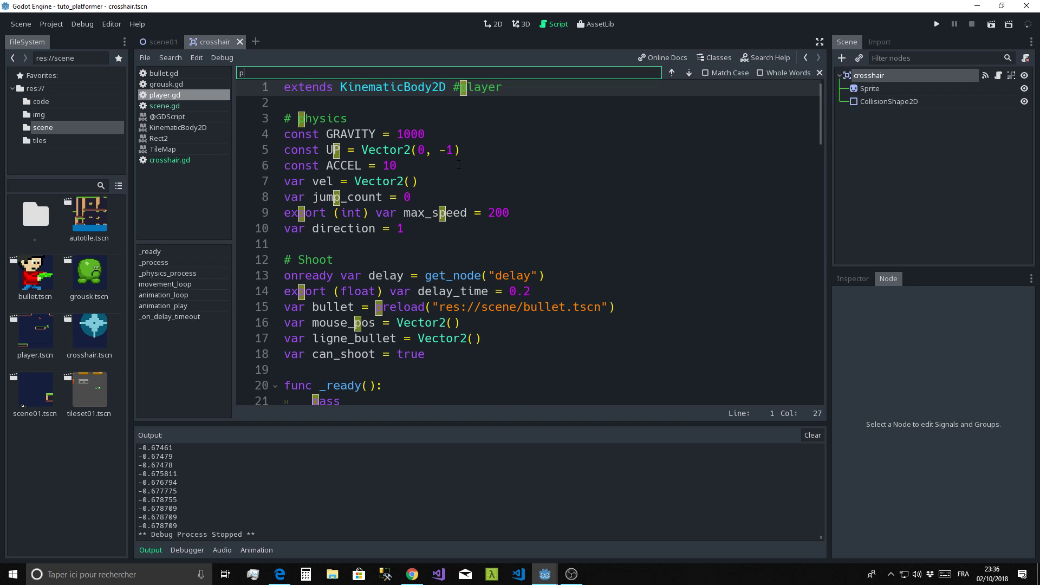
{"action": "type", "text": "rint"}
{"action": "left_click_drag", "start_coordinate": [390, 245], "coordinate": [235, 251]}
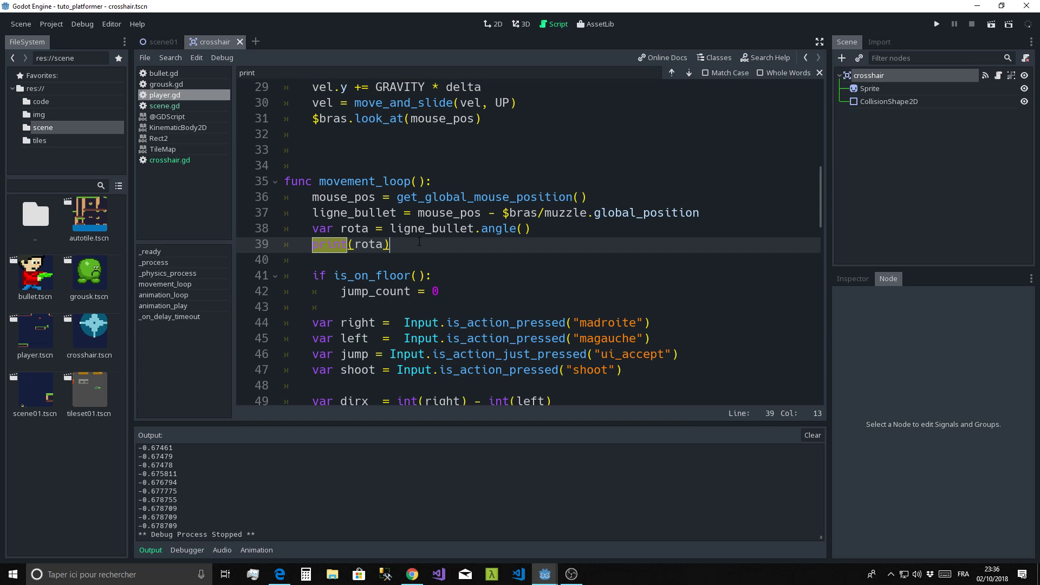
{"action": "key", "text": "Delete"}
{"action": "key", "text": "Delete"}
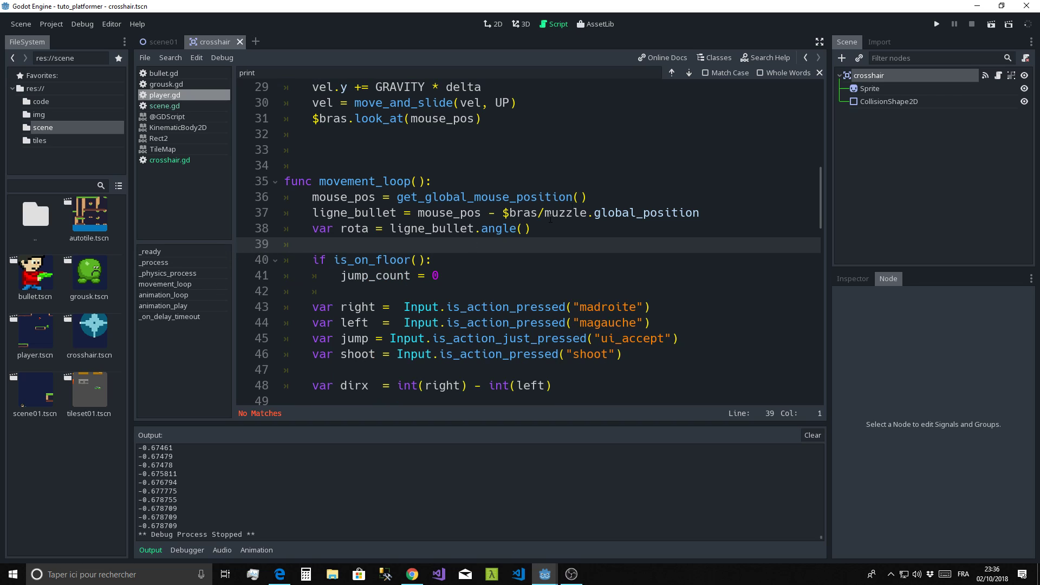
{"action": "left_click", "coordinate": [688, 73]}
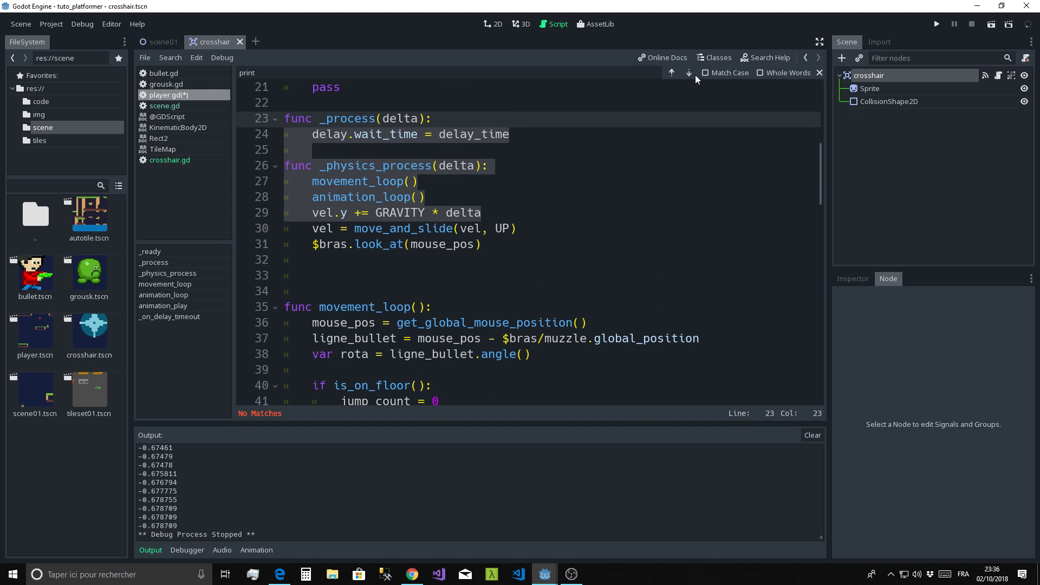
{"action": "left_click", "coordinate": [442, 195]}
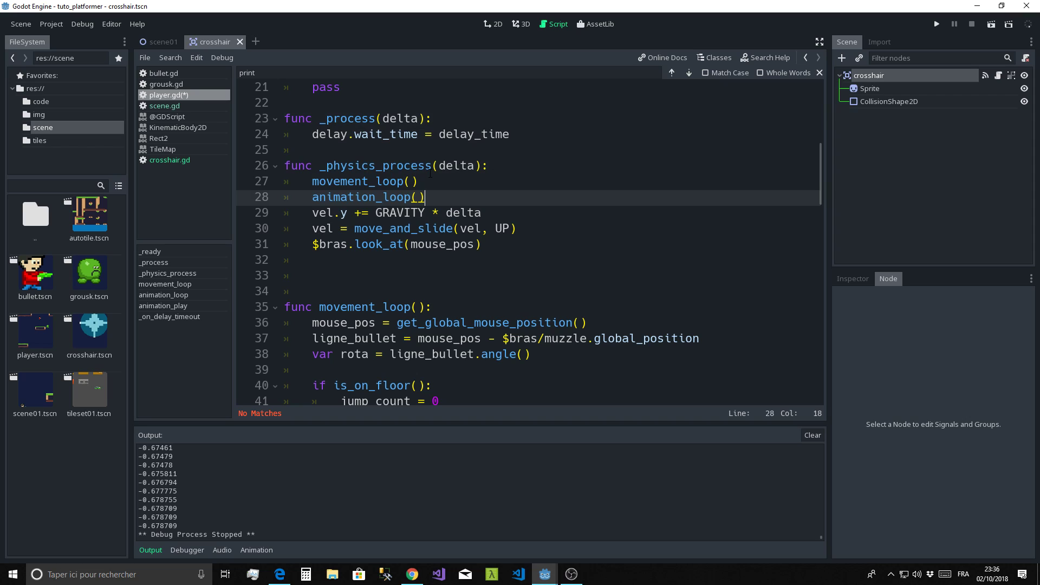
{"action": "left_click", "coordinate": [938, 24]}
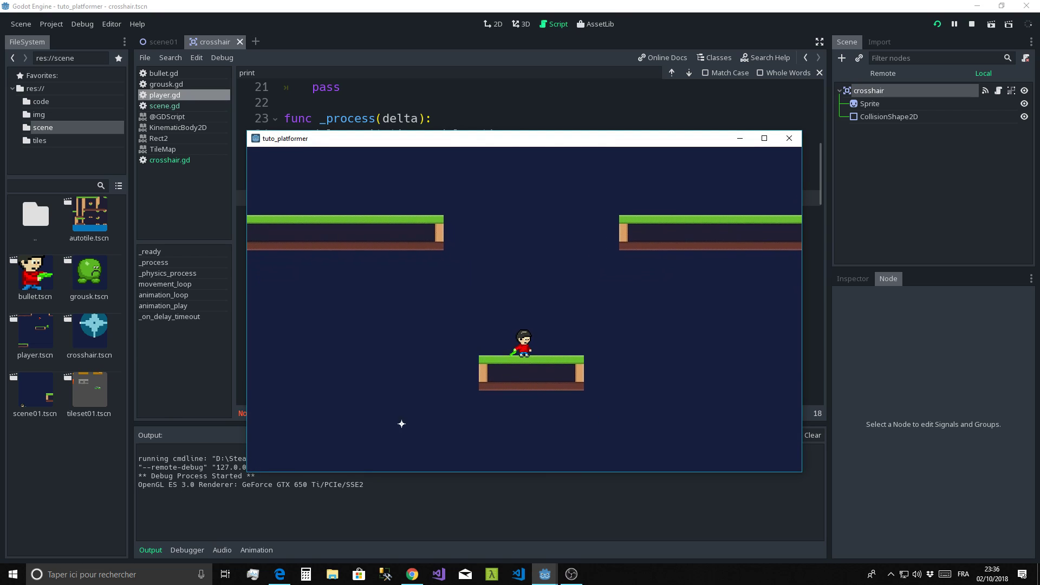
- Walk the player across the platforms so the crosshair meets enemies, then close the game
{"action": "key", "text": "Up"}
{"action": "key", "text": "Right"}
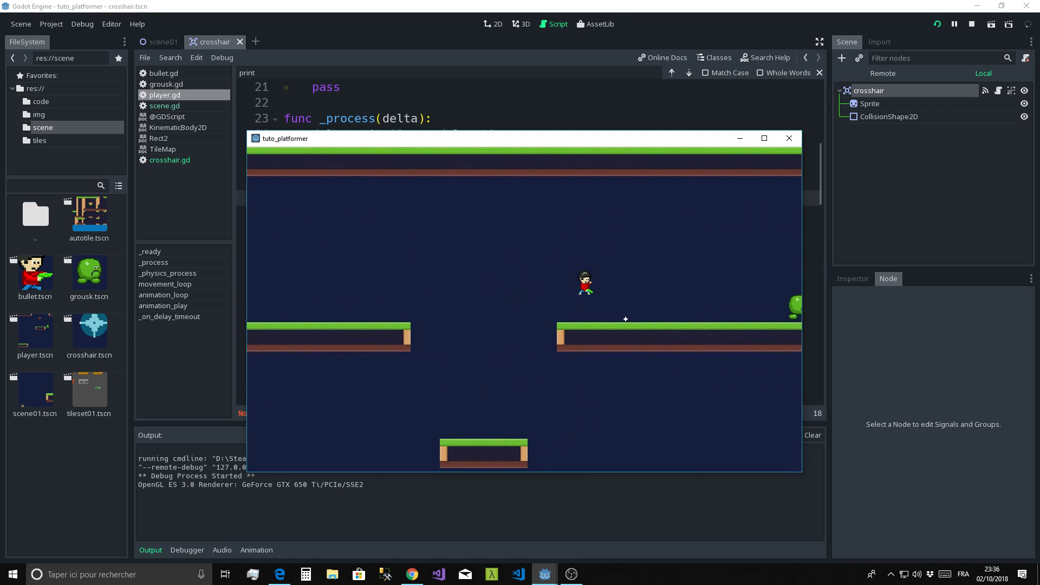
{"action": "key", "text": "Right"}
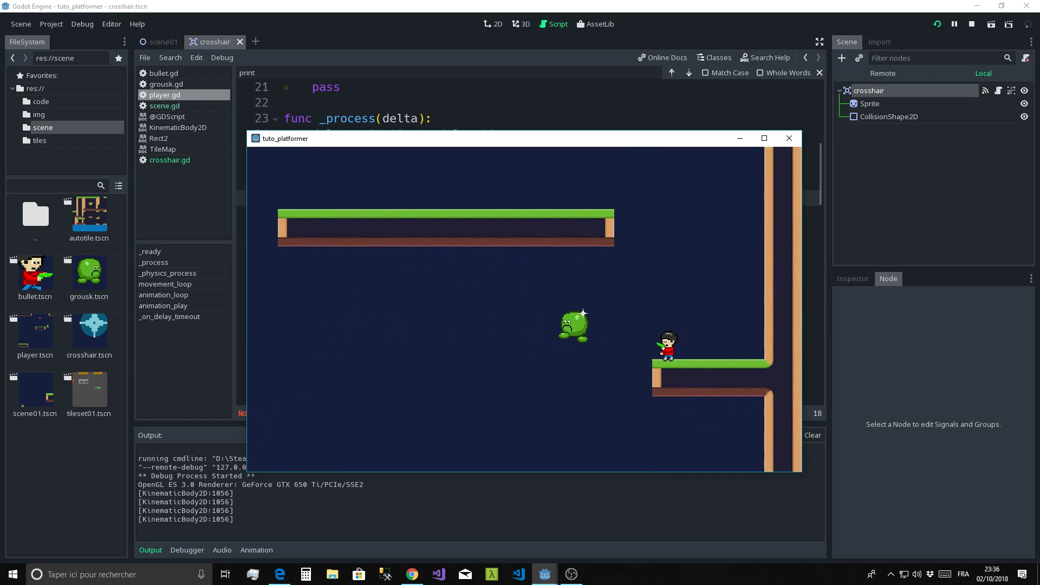
{"action": "key", "text": "Left"}
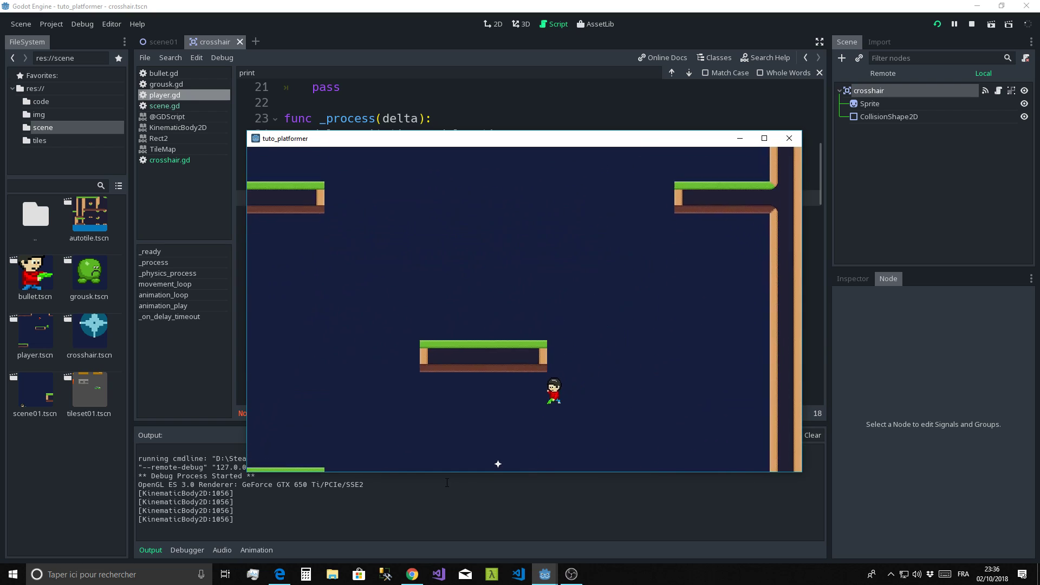
{"action": "key", "text": "Right"}
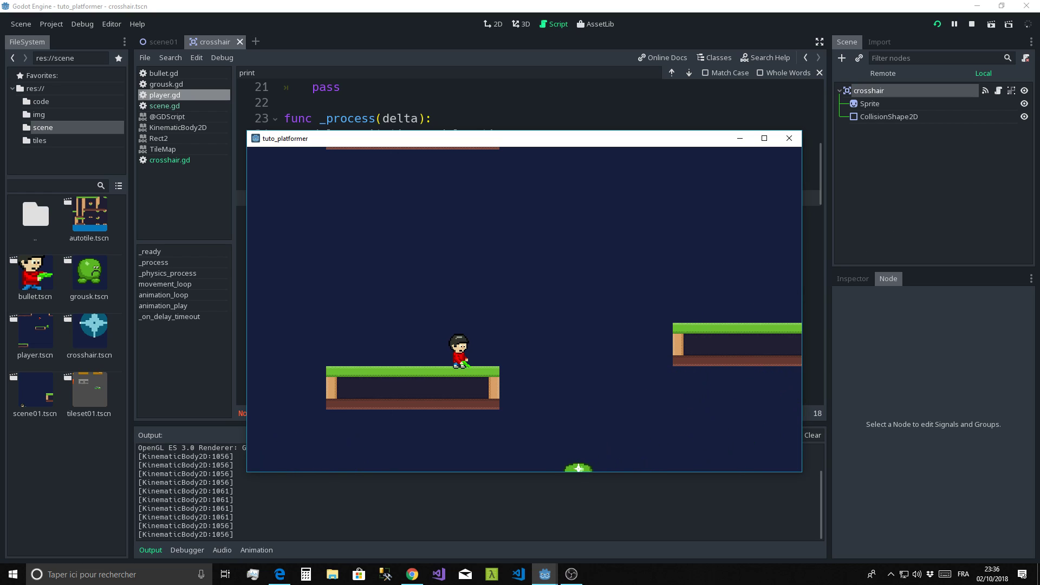
{"action": "key", "text": "Left"}
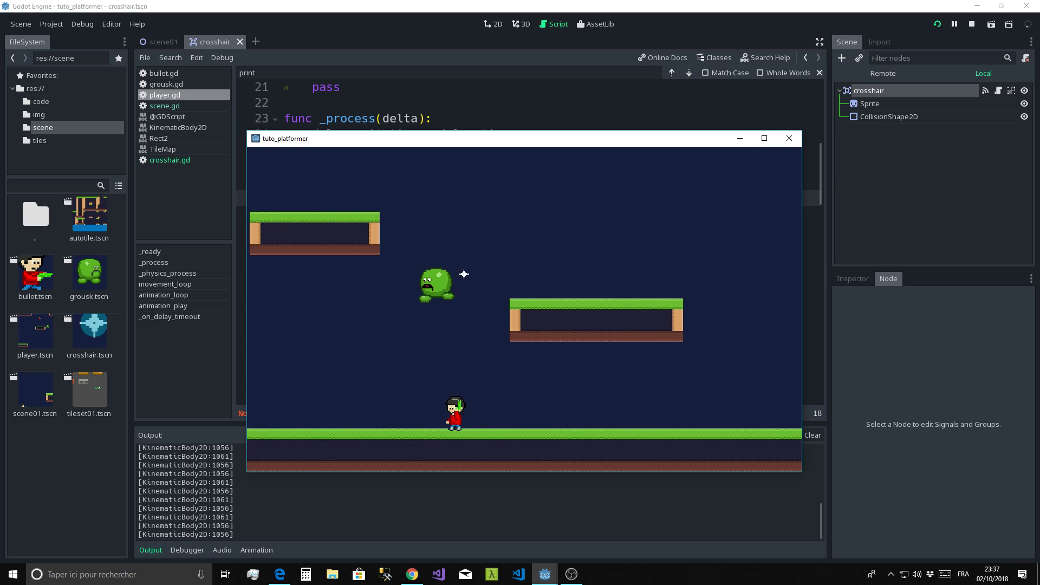
{"action": "left_click", "coordinate": [789, 138]}
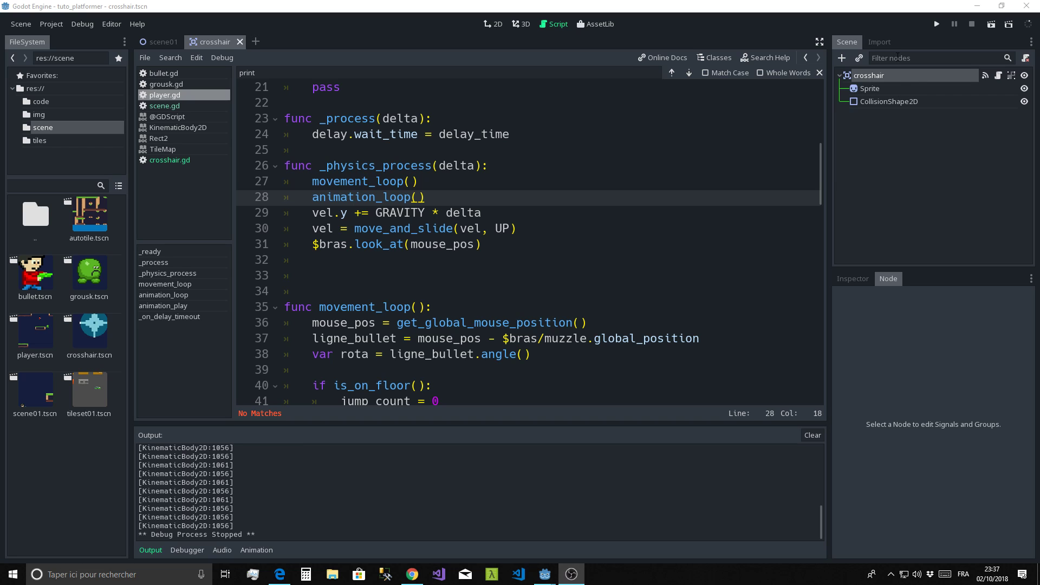
- Scroll through player.gd, then return to the print(body) line in crosshair.gd
{"action": "scroll", "coordinate": [417, 173], "scroll_direction": "down", "scroll_amount": 3}
{"action": "scroll", "coordinate": [435, 299], "scroll_direction": "down", "scroll_amount": 3}
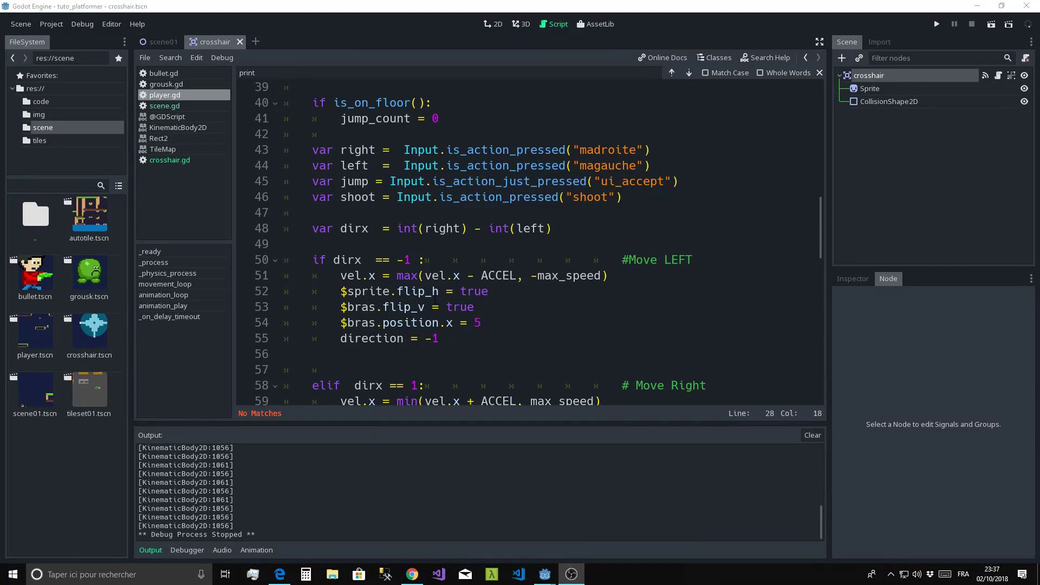
{"action": "left_click", "coordinate": [160, 162]}
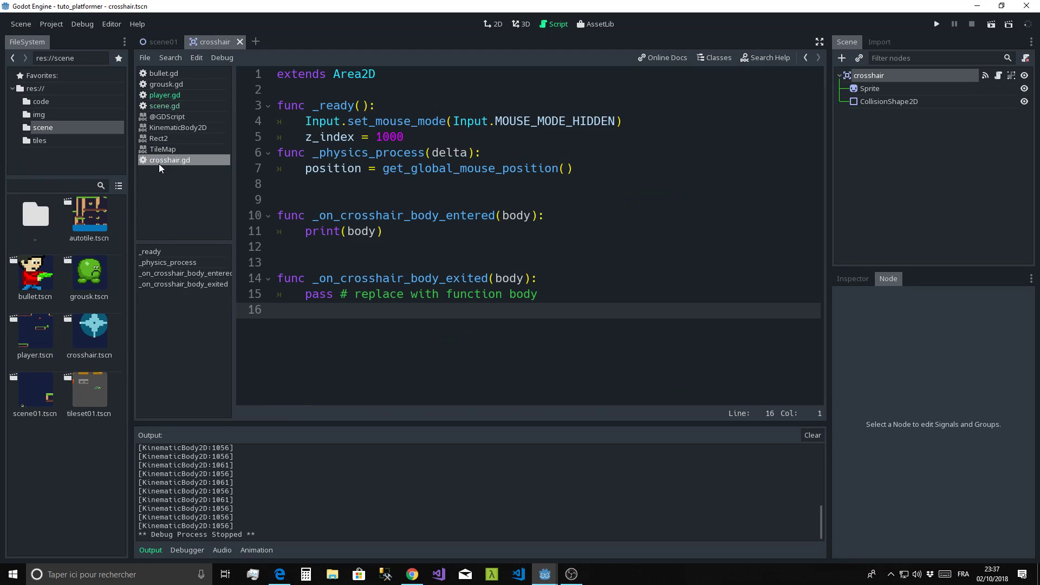
{"action": "left_click", "coordinate": [384, 232]}
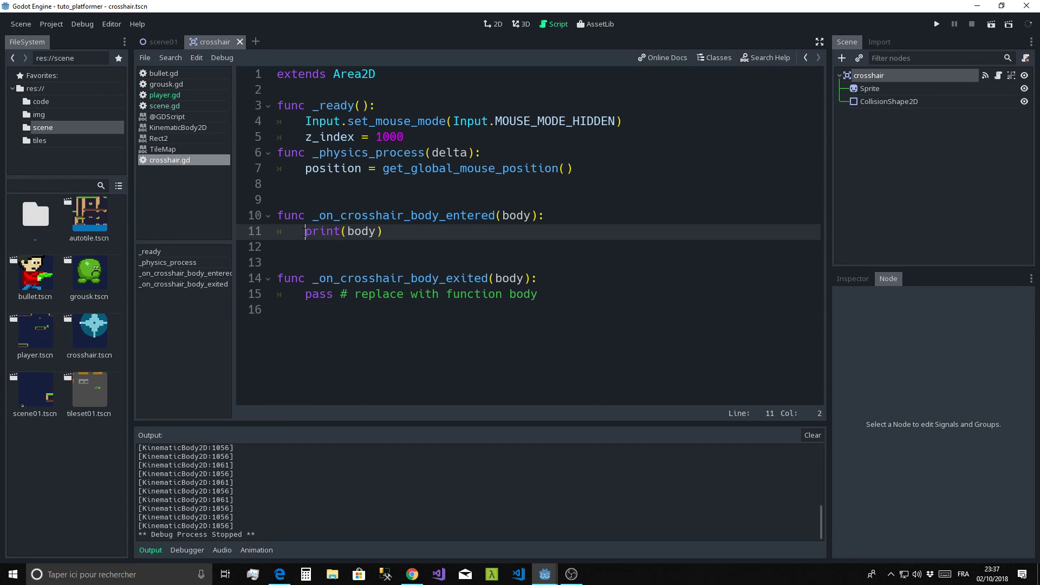
- Preview the Sprite's frames 1 and 0 in the Inspector, leaving it on frame 0
{"action": "left_click", "coordinate": [869, 89]}
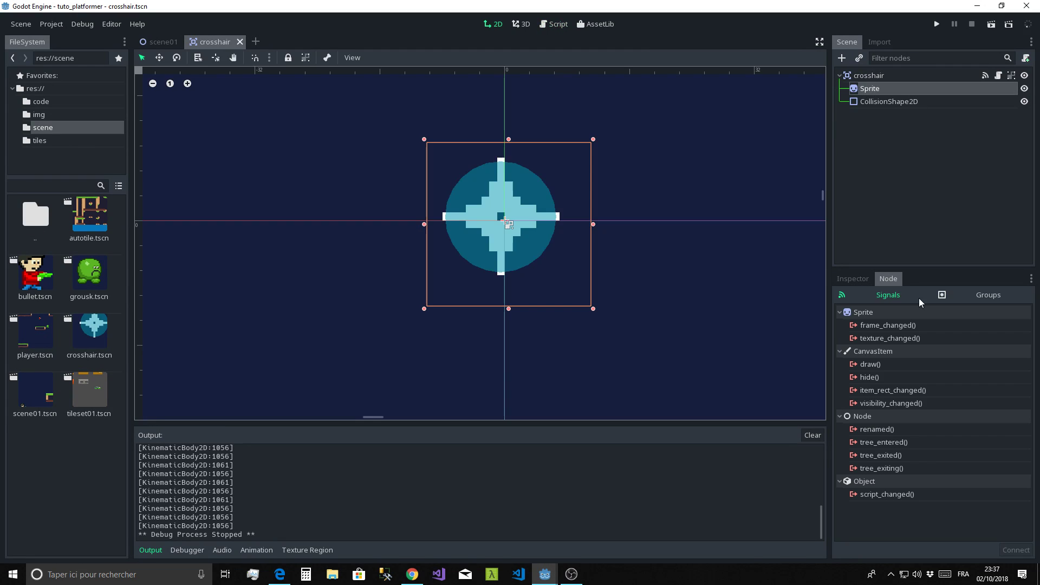
{"action": "left_click", "coordinate": [854, 284]}
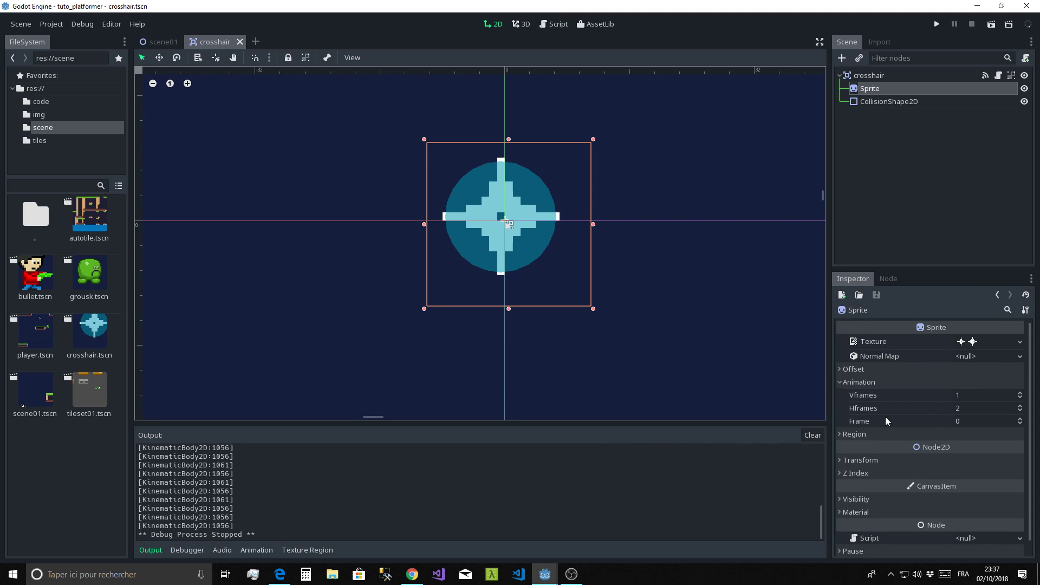
{"action": "left_click", "coordinate": [1019, 420]}
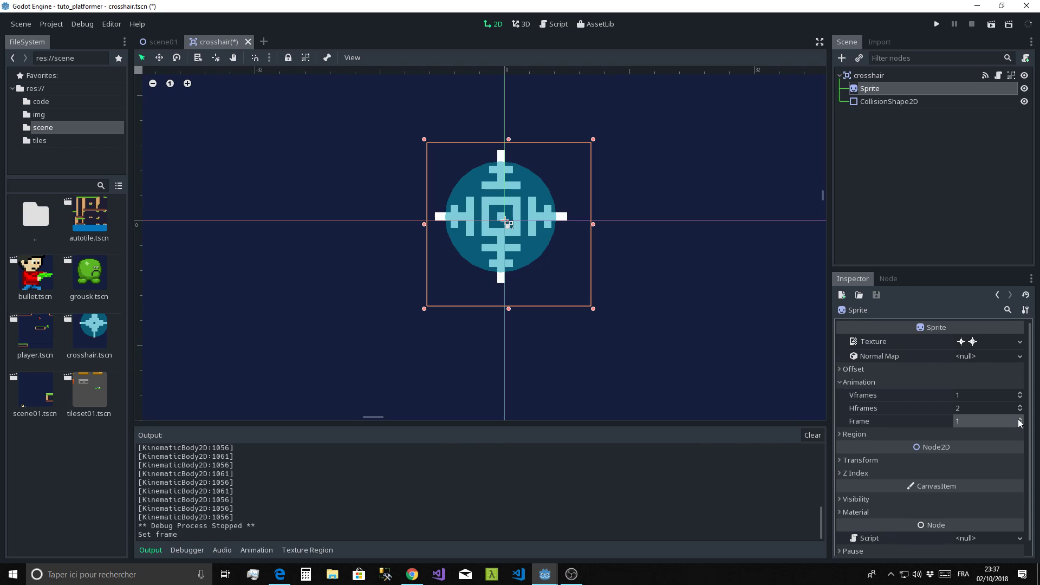
{"action": "left_click", "coordinate": [1021, 424]}
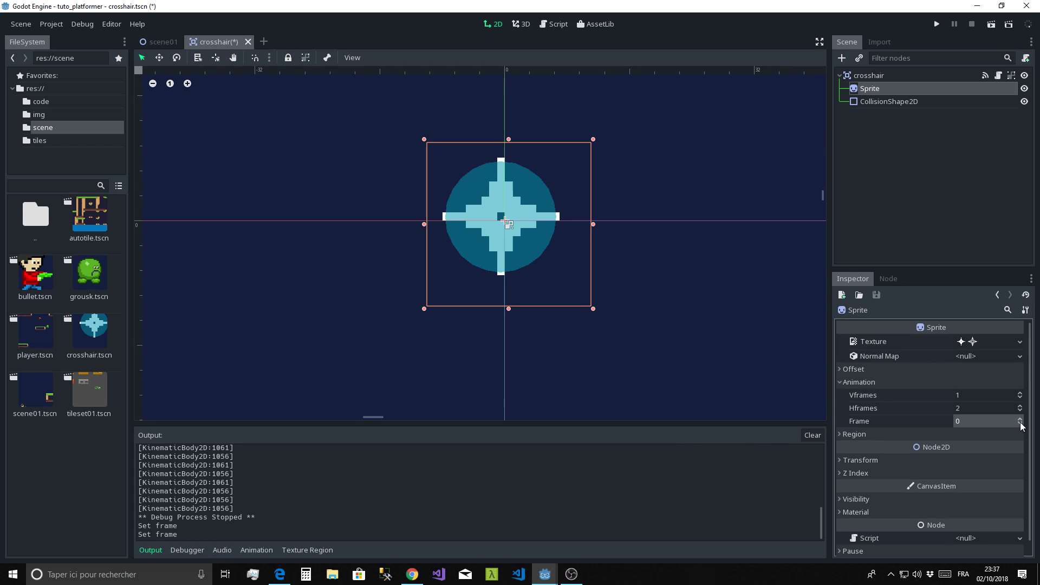
{"action": "left_click", "coordinate": [1019, 419]}
{"action": "left_click", "coordinate": [1019, 423]}
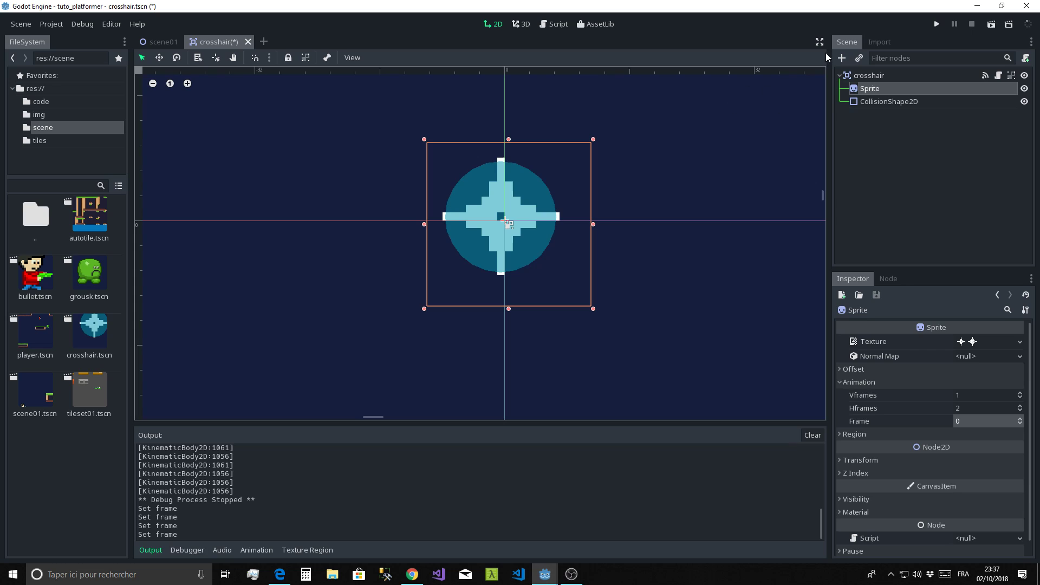
{"action": "left_click", "coordinate": [557, 25]}
- Replace print(body) with get_node("Sprite").frame = 1 in the body_entered handler
{"action": "left_click_drag", "start_coordinate": [305, 234], "coordinate": [384, 232]}
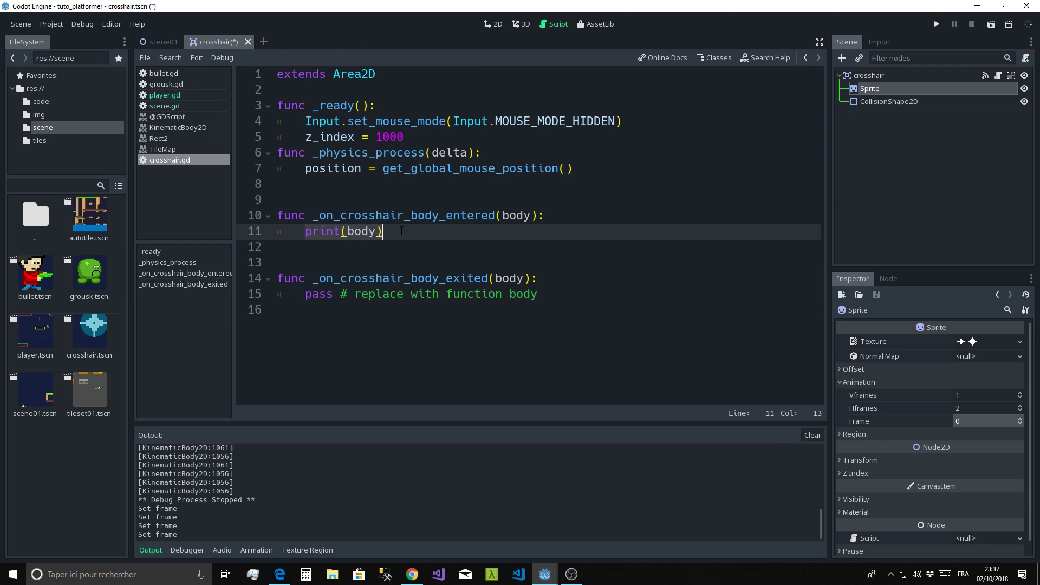
{"action": "key", "text": "BackSpace"}
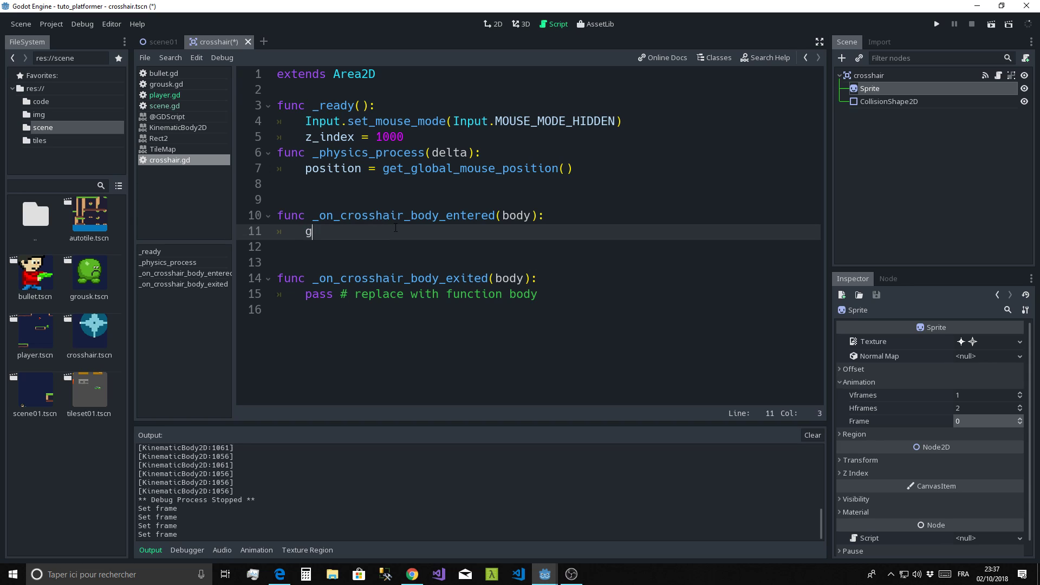
{"action": "type", "text": "get_"}
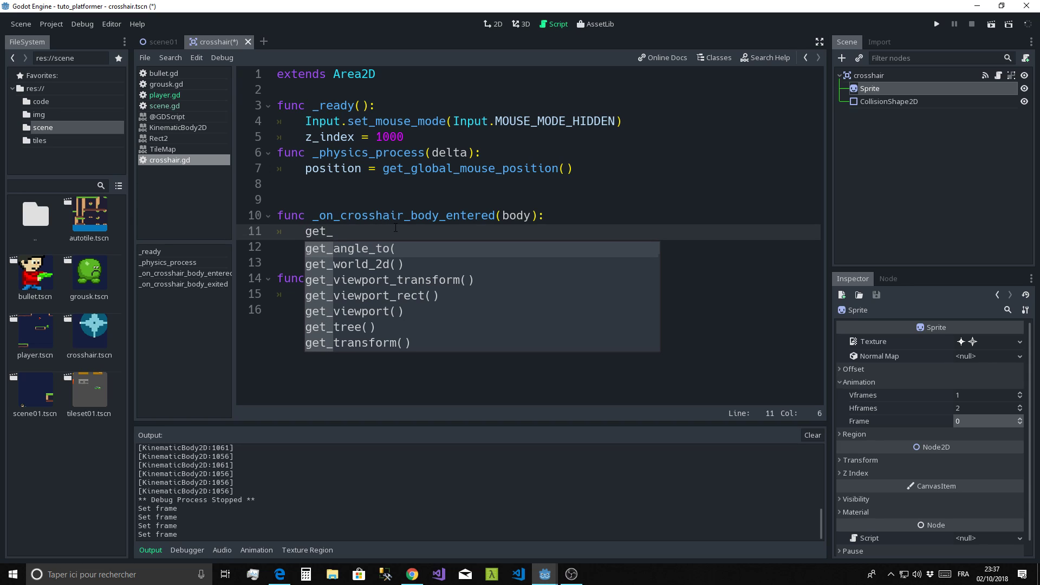
{"action": "type", "text": "node"}
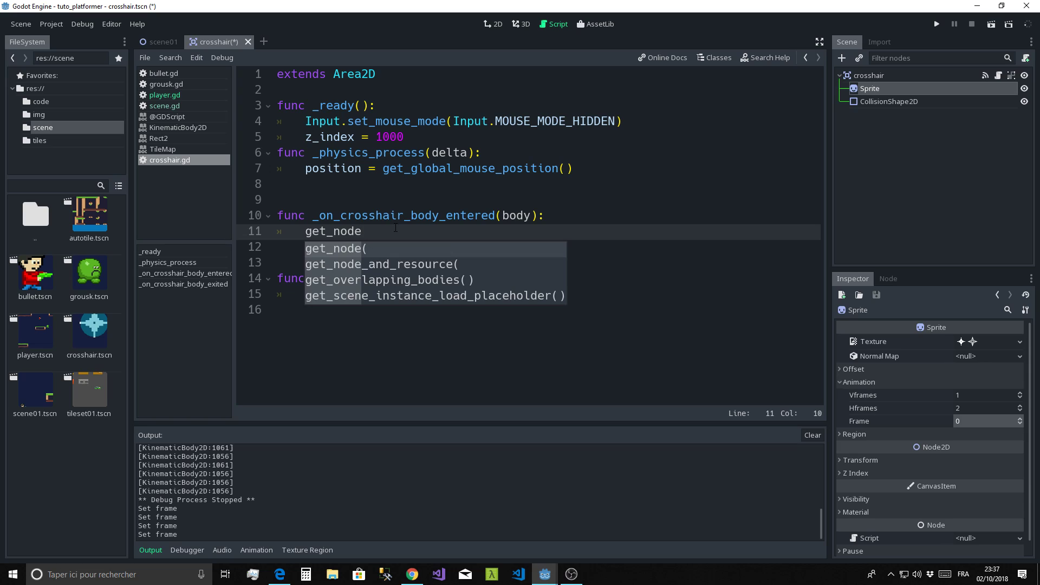
{"action": "key", "text": "Return"}
{"action": "key", "text": "Down"}
{"action": "key", "text": "Down"}
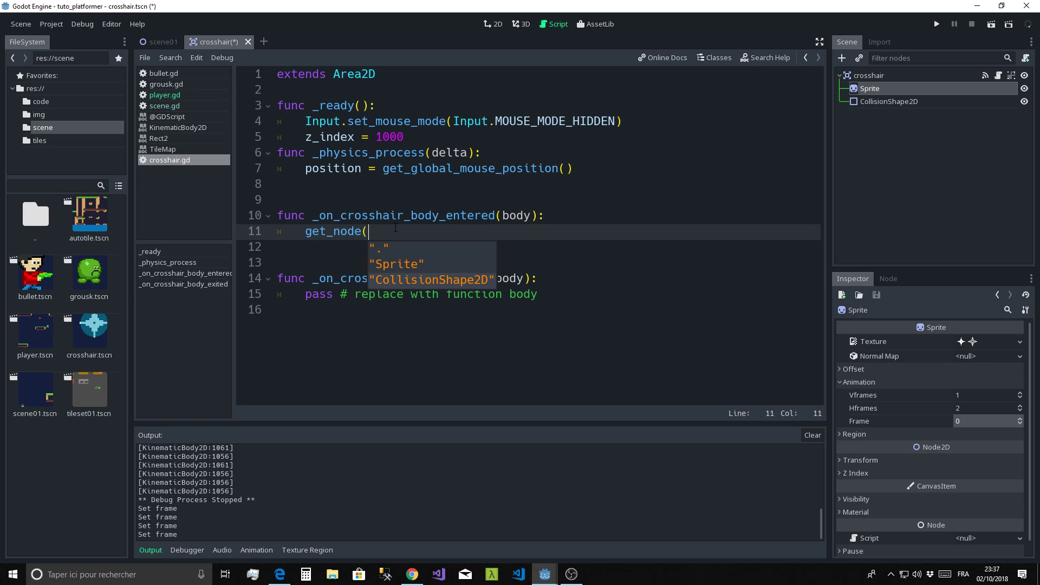
{"action": "key", "text": "Up"}
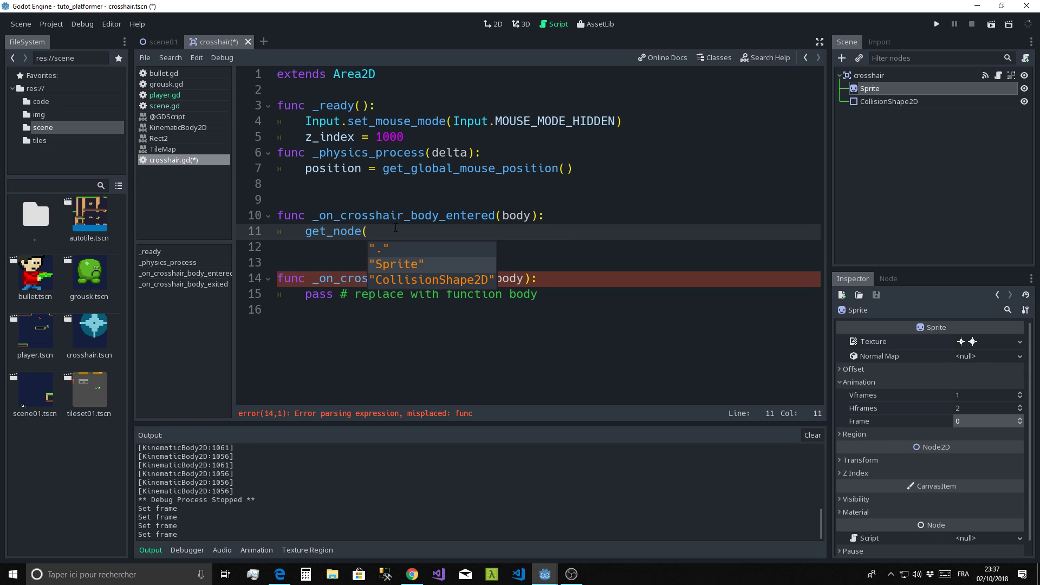
{"action": "key", "text": "Return"}
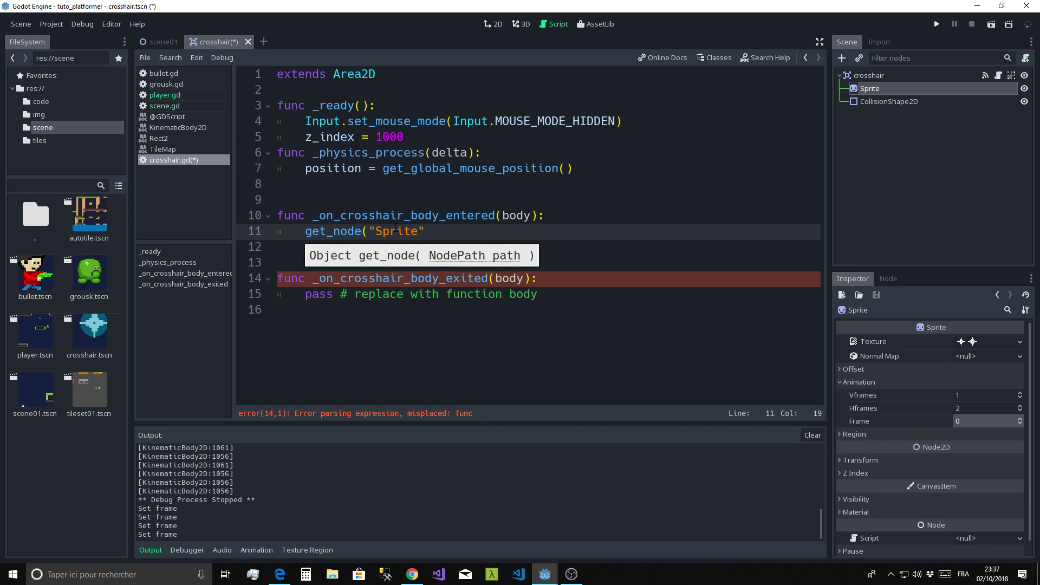
{"action": "type", "text": ")."}
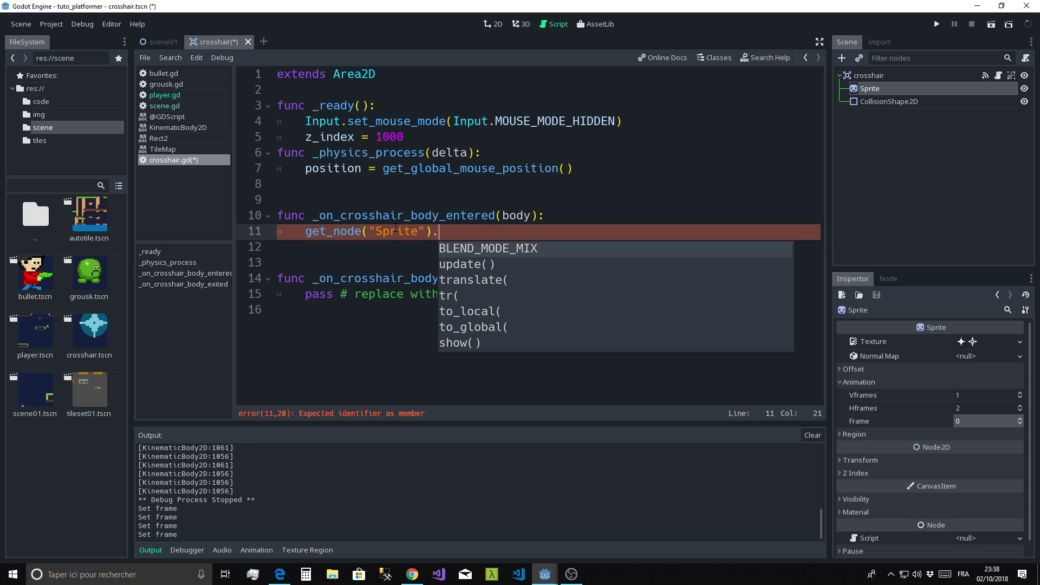
{"action": "type", "text": "F"}
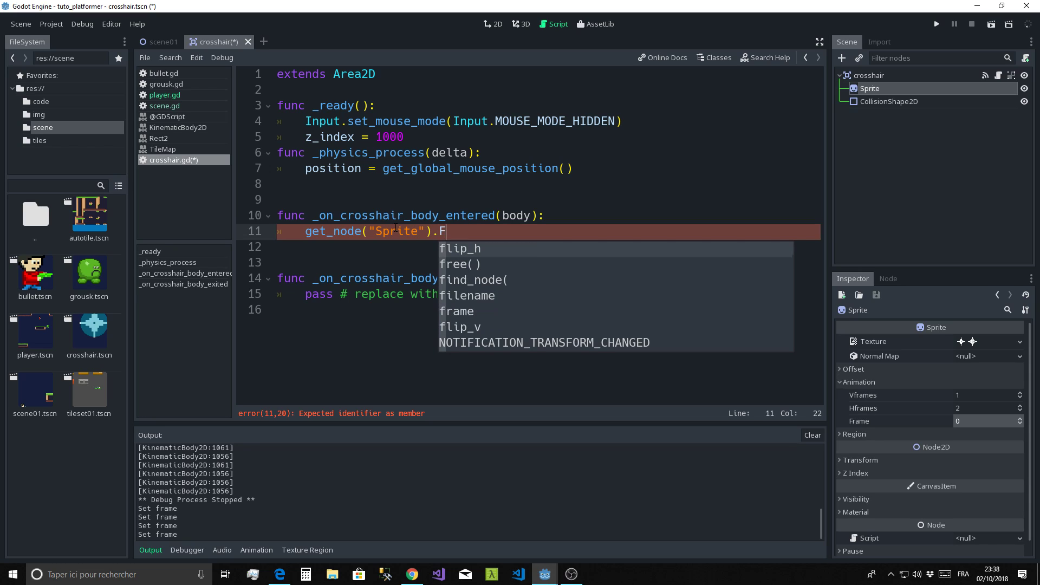
{"action": "type", "text": "r"}
{"action": "key", "text": "Return"}
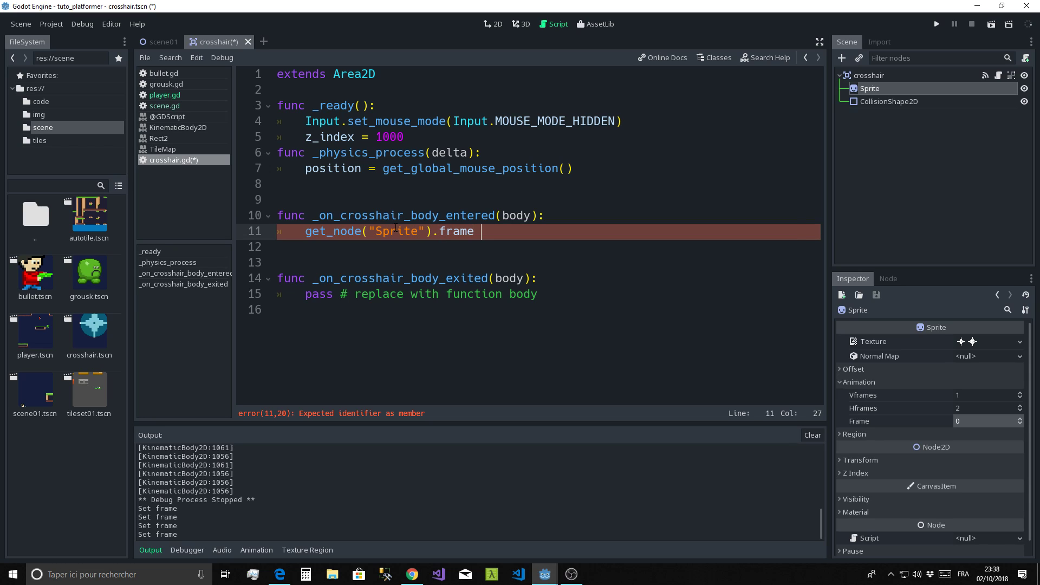
{"action": "type", "text": "= 1"}
- Replace pass in the body_exited handler with get_node("Sprite").frame = 0
{"action": "left_click", "coordinate": [287, 253]}
{"action": "left_click", "coordinate": [530, 227]}
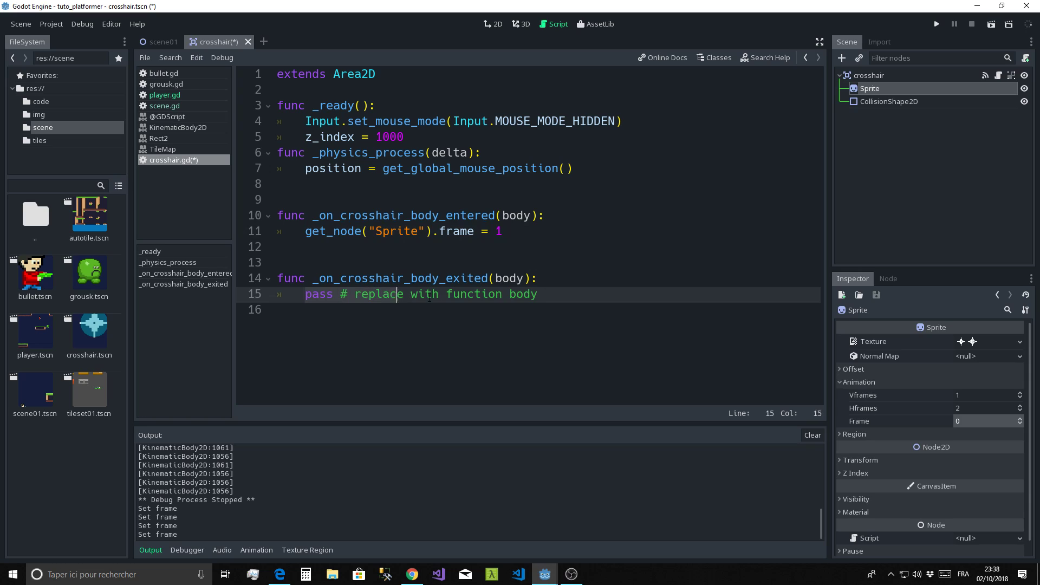
{"action": "left_click_drag", "start_coordinate": [297, 297], "coordinate": [539, 295]}
{"action": "type", "text": "get_node(\"Sprite\").frame = 1"}
{"action": "key", "text": "BackSpace"}
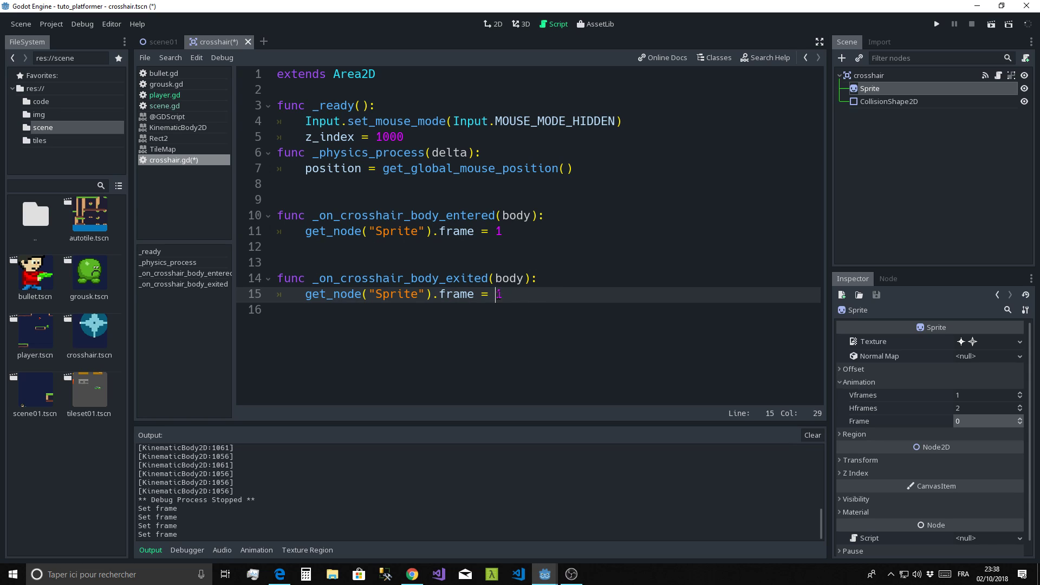
{"action": "type", "text": "0"}
{"action": "key", "text": "Down"}
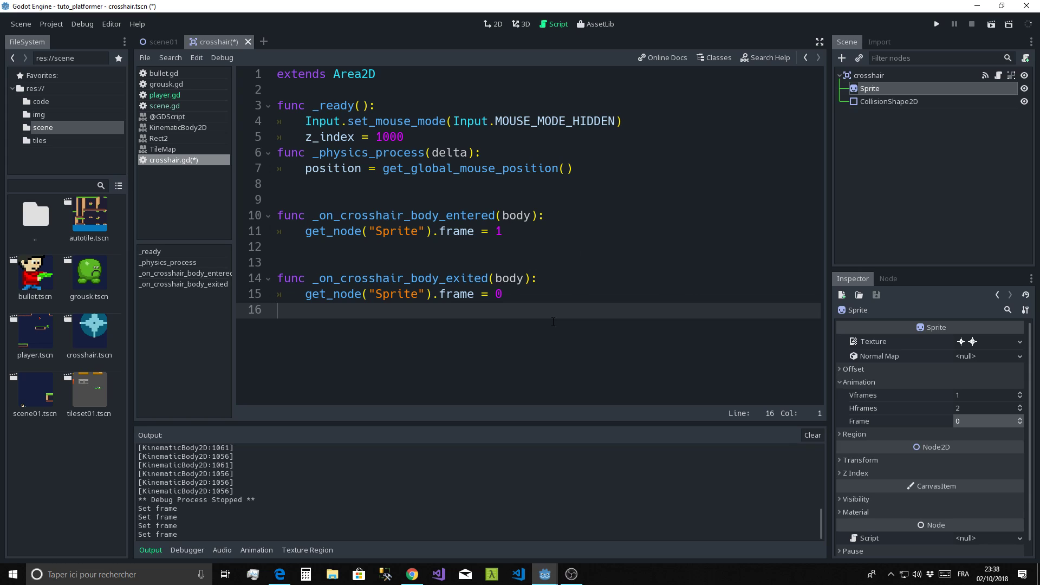
- Play-test the project, walking the player and dragging the green enemy around with the crosshair, then close the game
{"action": "left_click", "coordinate": [933, 26]}
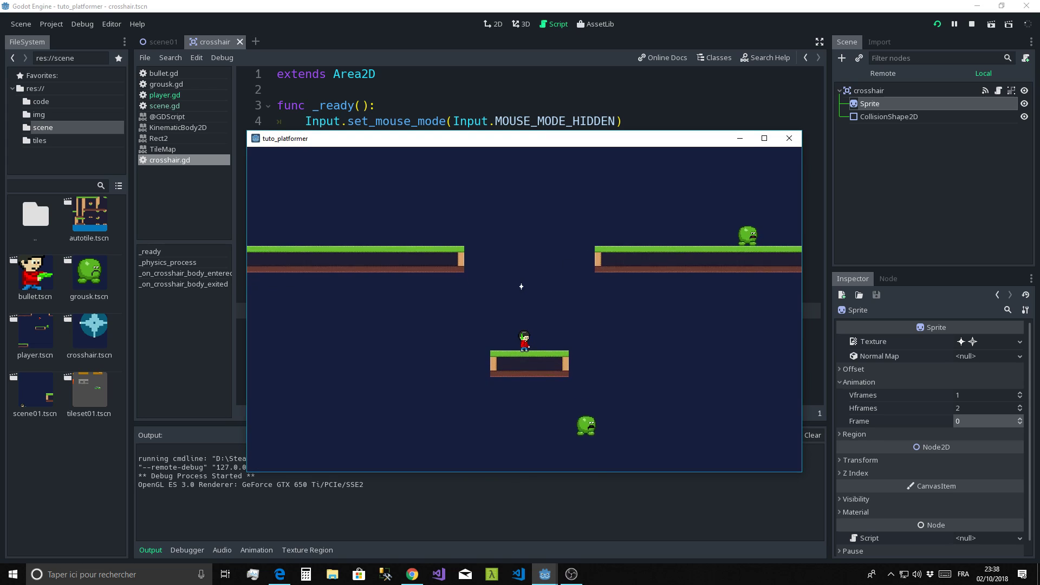
{"action": "key", "text": "Right"}
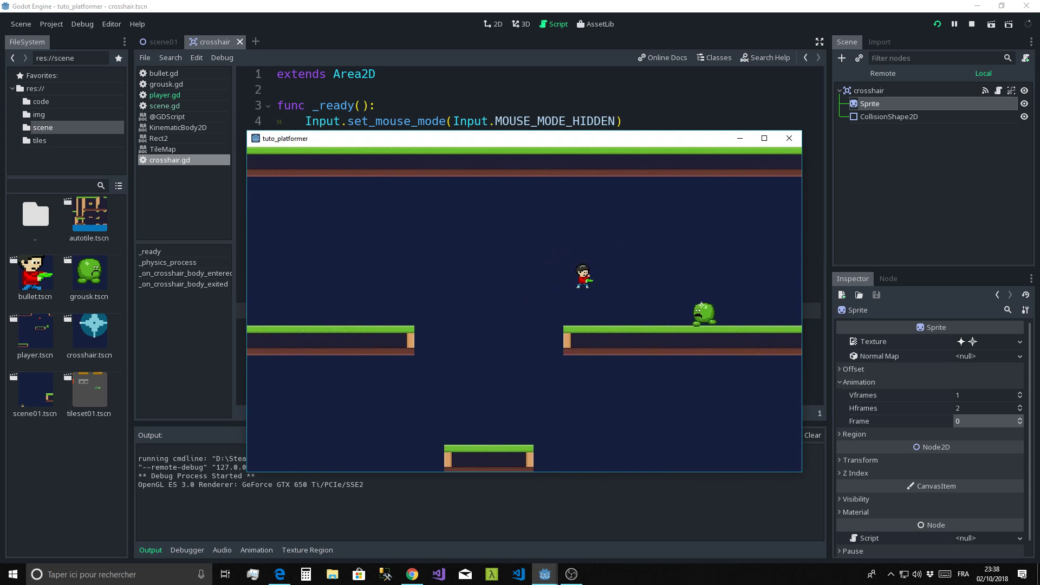
{"action": "left_click_drag", "start_coordinate": [654, 323], "coordinate": [760, 280]}
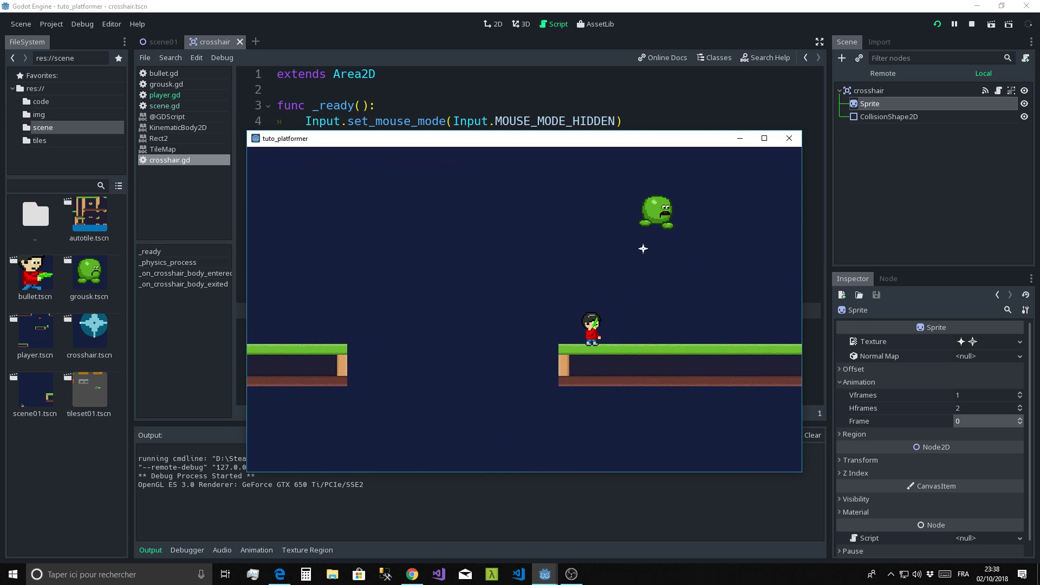
{"action": "key", "text": "Right"}
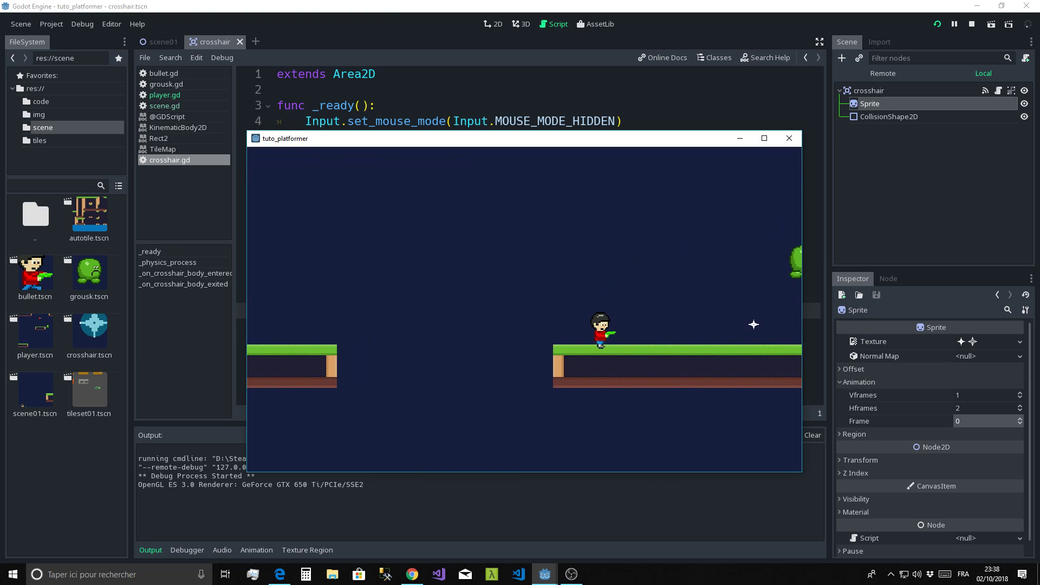
{"action": "left_click_drag", "start_coordinate": [722, 293], "coordinate": [738, 217]}
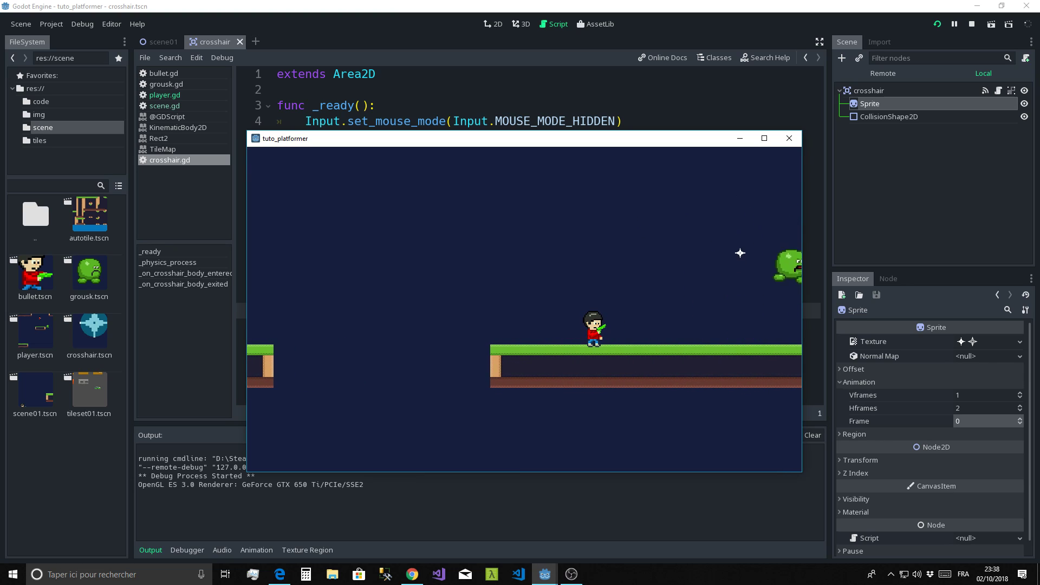
{"action": "key", "text": "Left"}
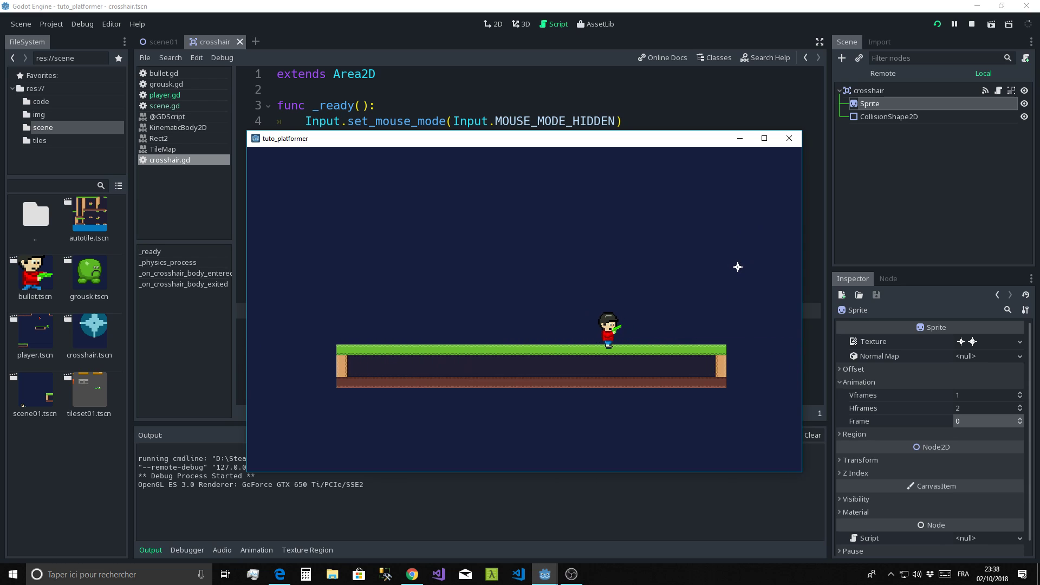
{"action": "key", "text": "Right"}
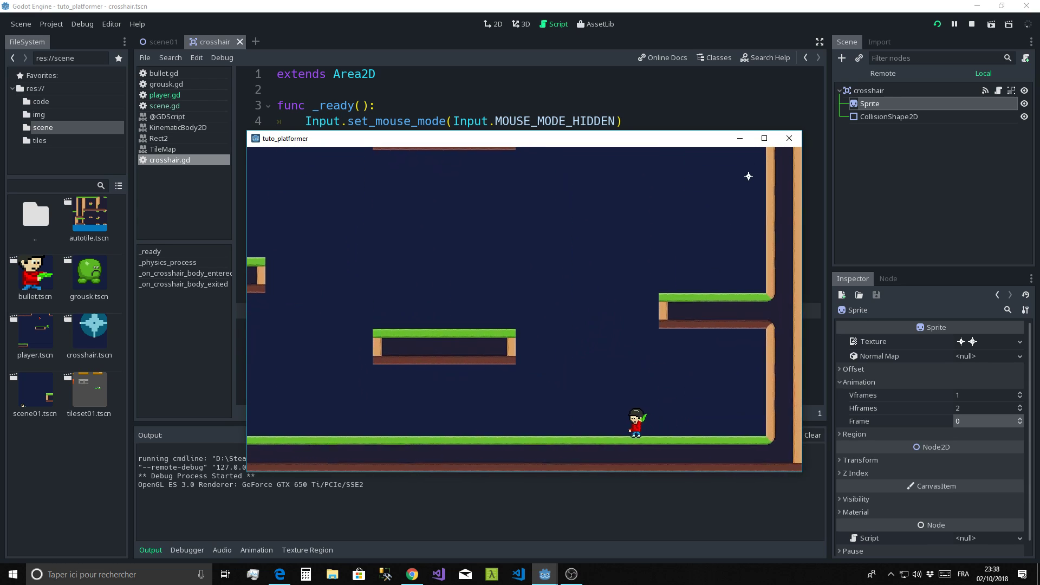
{"action": "left_click", "coordinate": [789, 139]}
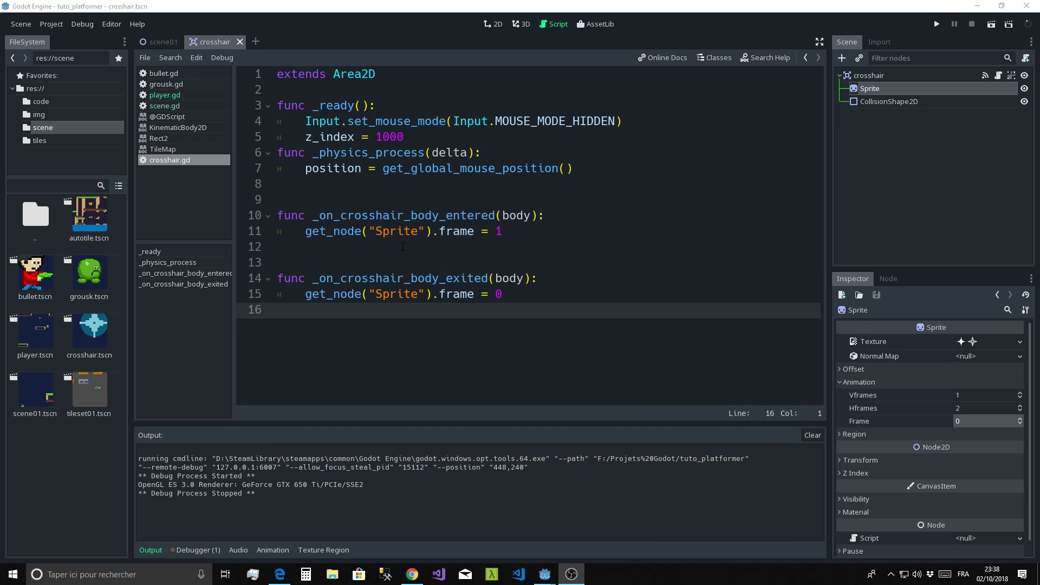
- Bring the crosshair scene up in the 2D view and hide its CollisionShape2D
{"action": "double_click", "coordinate": [873, 91]}
{"action": "key", "text": "ctrl+Tab"}
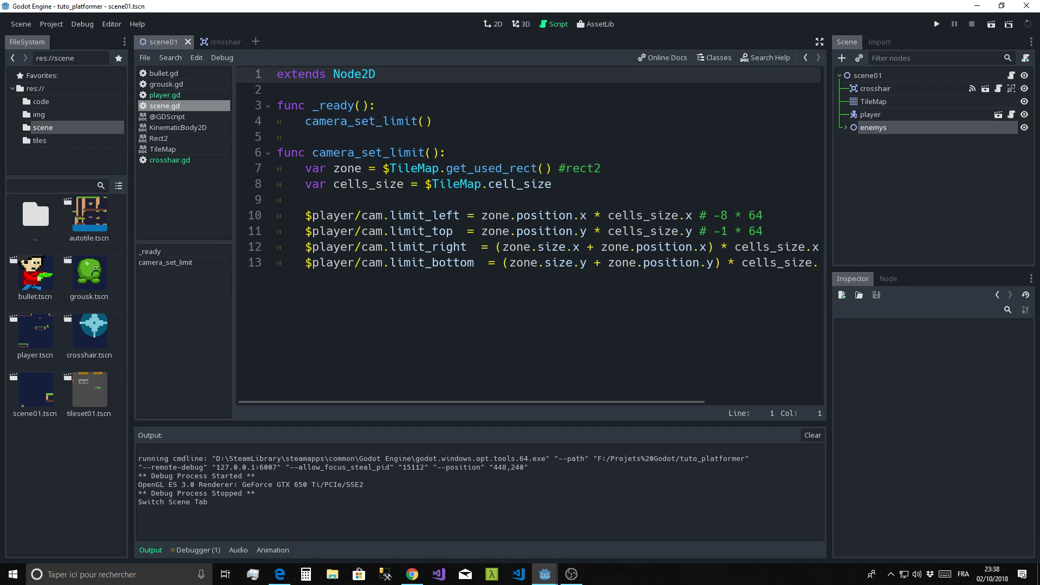
{"action": "left_click", "coordinate": [216, 42]}
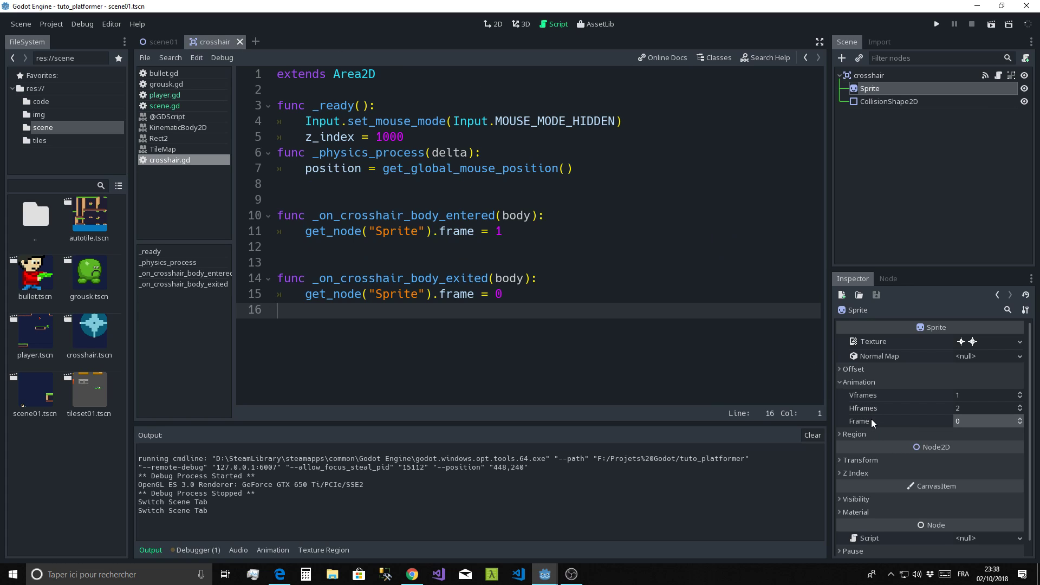
{"action": "left_click", "coordinate": [841, 503]}
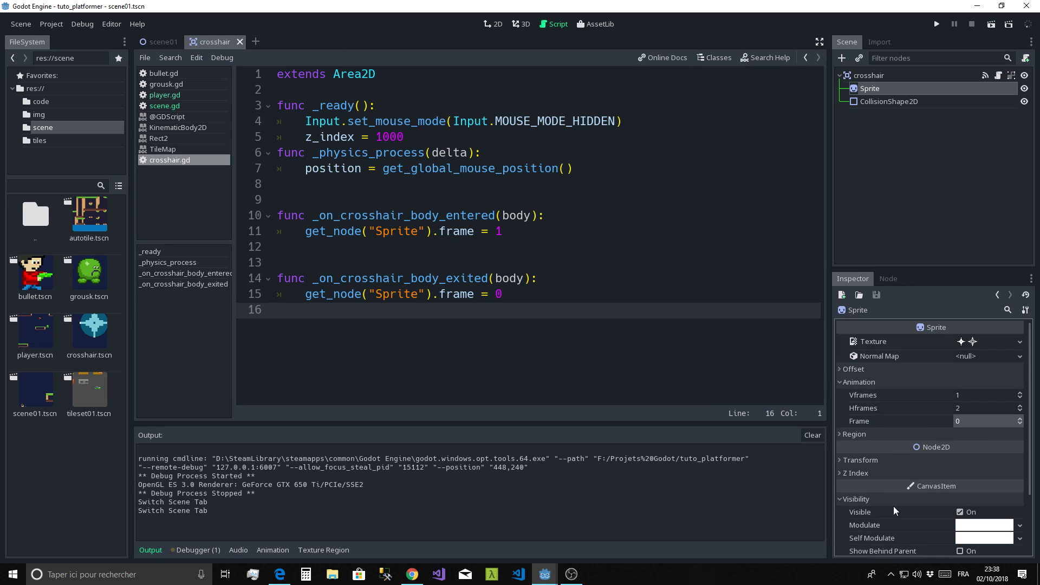
{"action": "scroll", "coordinate": [925, 485], "scroll_direction": "down", "scroll_amount": 2}
{"action": "left_click", "coordinate": [493, 24]}
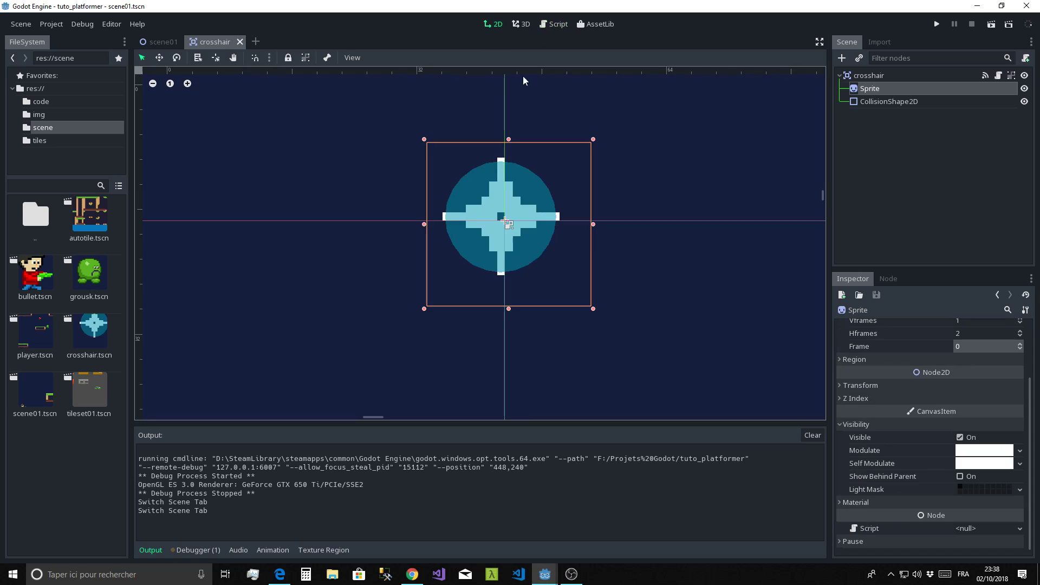
{"action": "left_click", "coordinate": [1024, 101]}
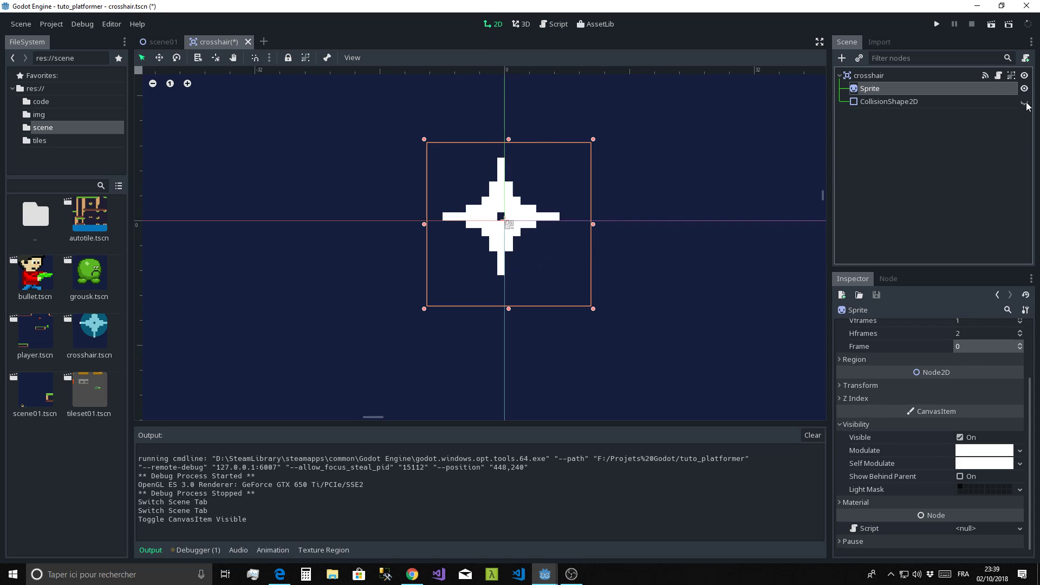
- Try red and green Modulate tints on the crosshair Sprite, then reset it to white
{"action": "left_click", "coordinate": [969, 452]}
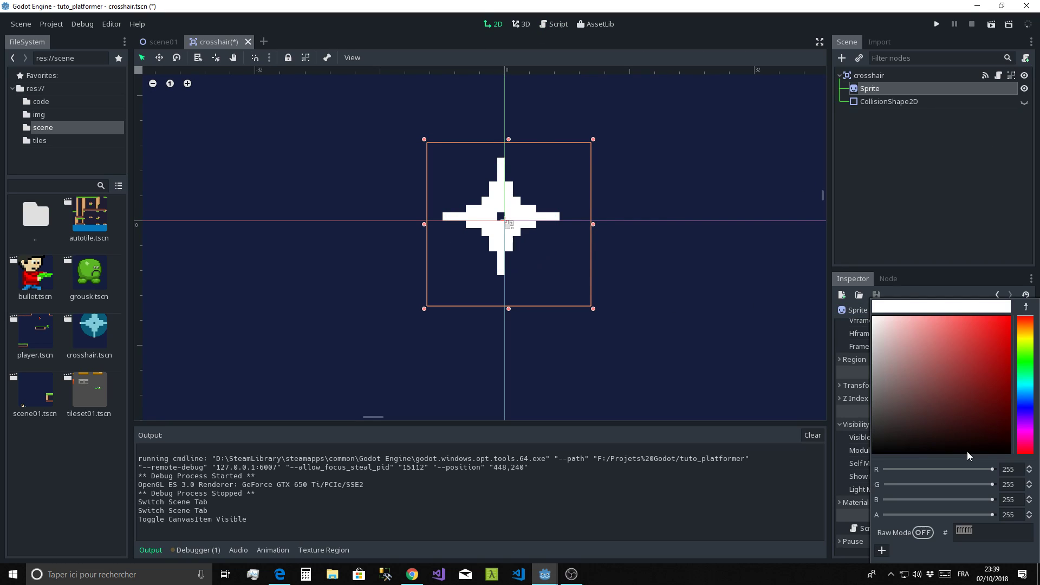
{"action": "left_click", "coordinate": [913, 240]}
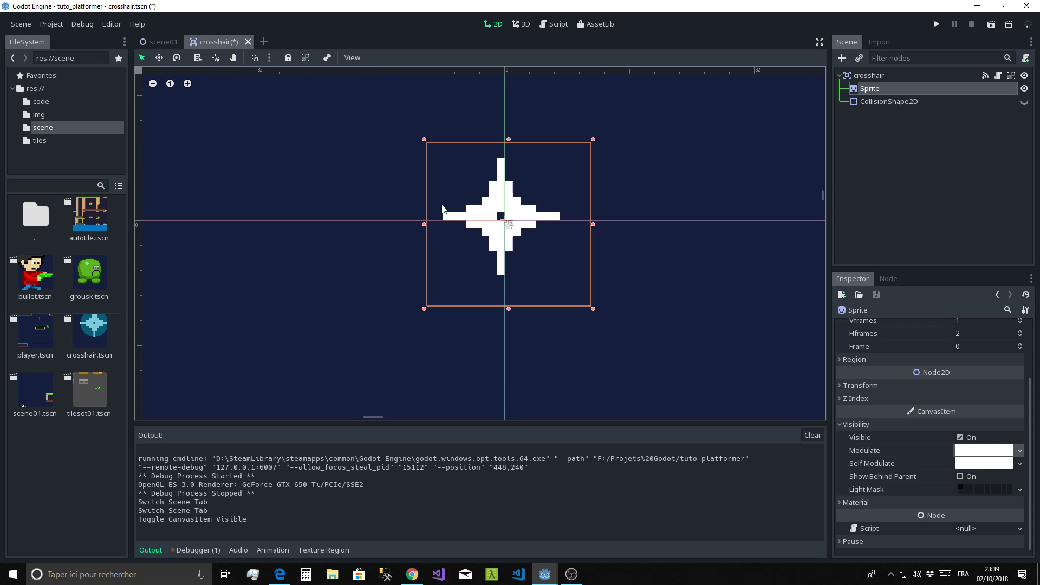
{"action": "left_click", "coordinate": [969, 454]}
{"action": "mouse_move", "coordinate": [928, 380]}
{"action": "left_mouse_down"}
{"action": "mouse_move", "coordinate": [916, 361]}
{"action": "mouse_move", "coordinate": [992, 382]}
{"action": "mouse_move", "coordinate": [1024, 367]}
{"action": "mouse_move", "coordinate": [1010, 315]}
{"action": "left_mouse_up"}
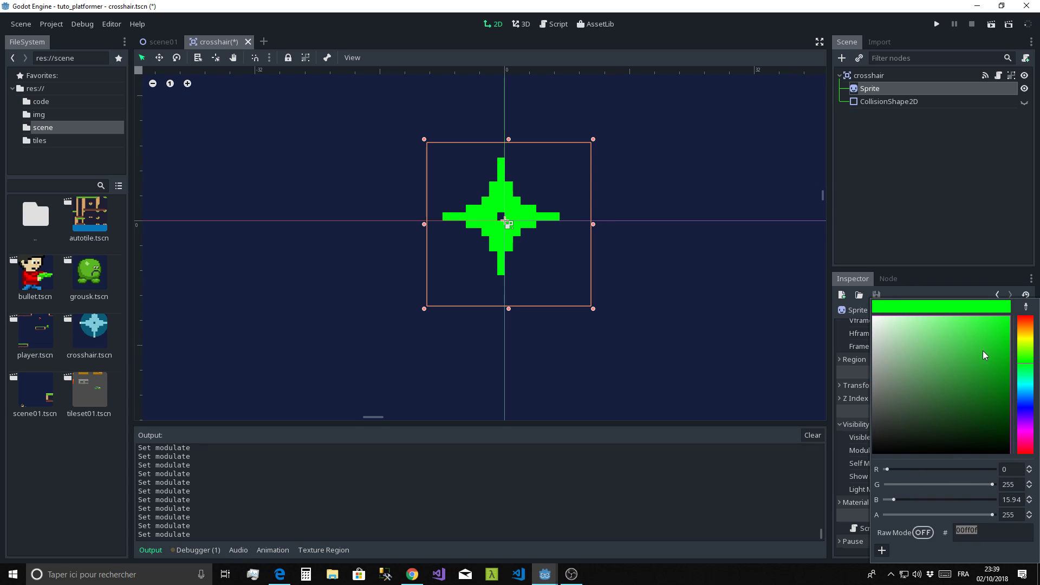
{"action": "left_click_drag", "start_coordinate": [977, 385], "coordinate": [979, 342]}
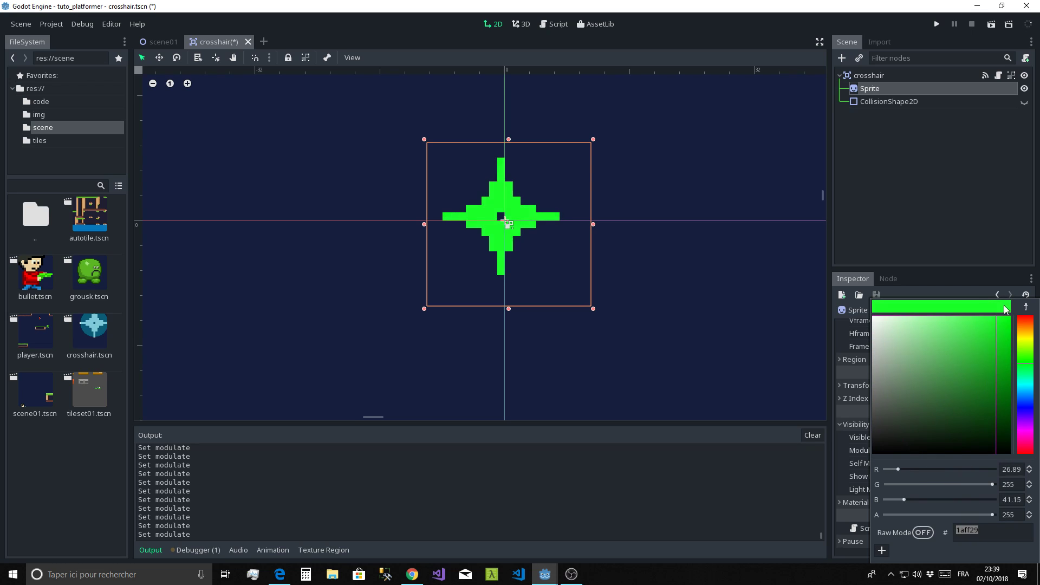
{"action": "left_click_drag", "start_coordinate": [978, 382], "coordinate": [853, 313]}
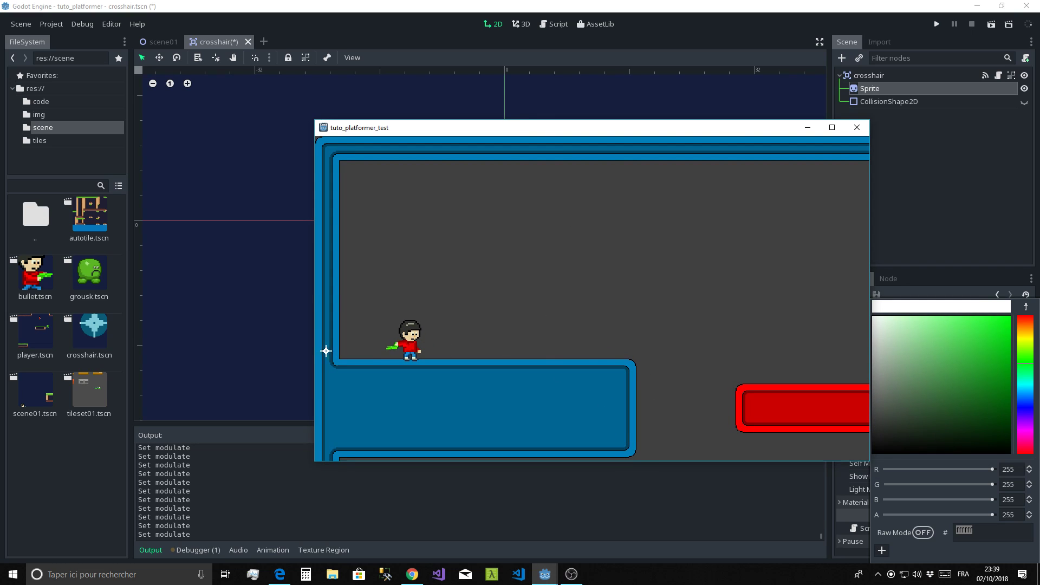
- Walk and jump the character over the red block and green stairs to the blue cross, then close the game
{"action": "key", "text": "Right"}
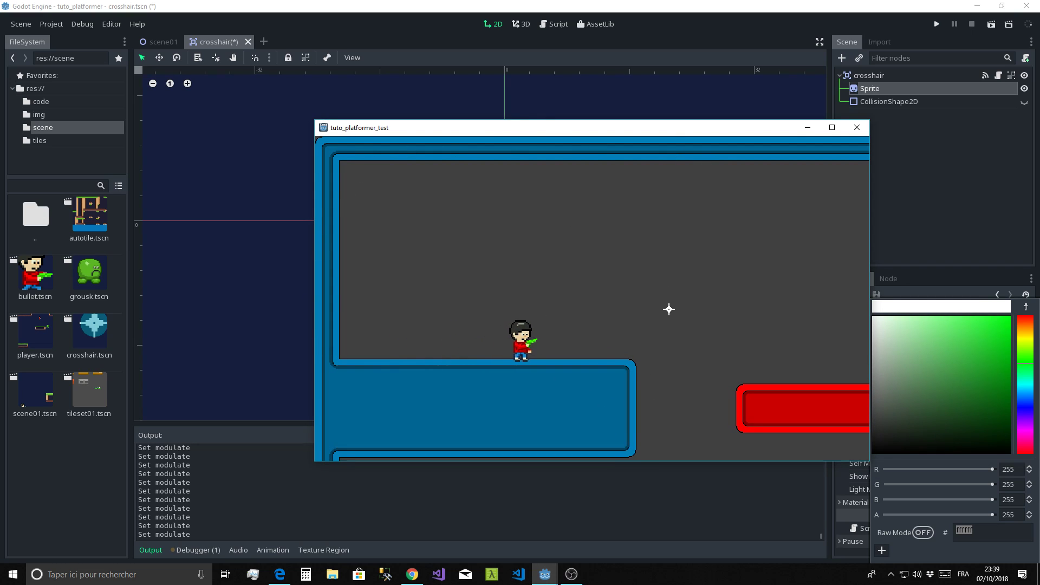
{"action": "key", "text": "space"}
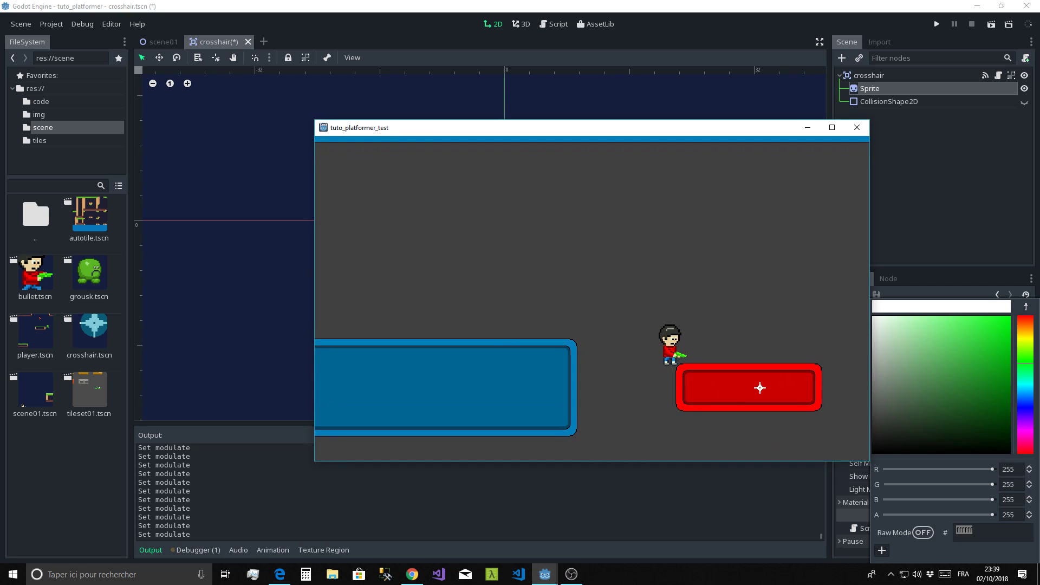
{"action": "key", "text": "Right"}
{"action": "key", "text": "Right"}
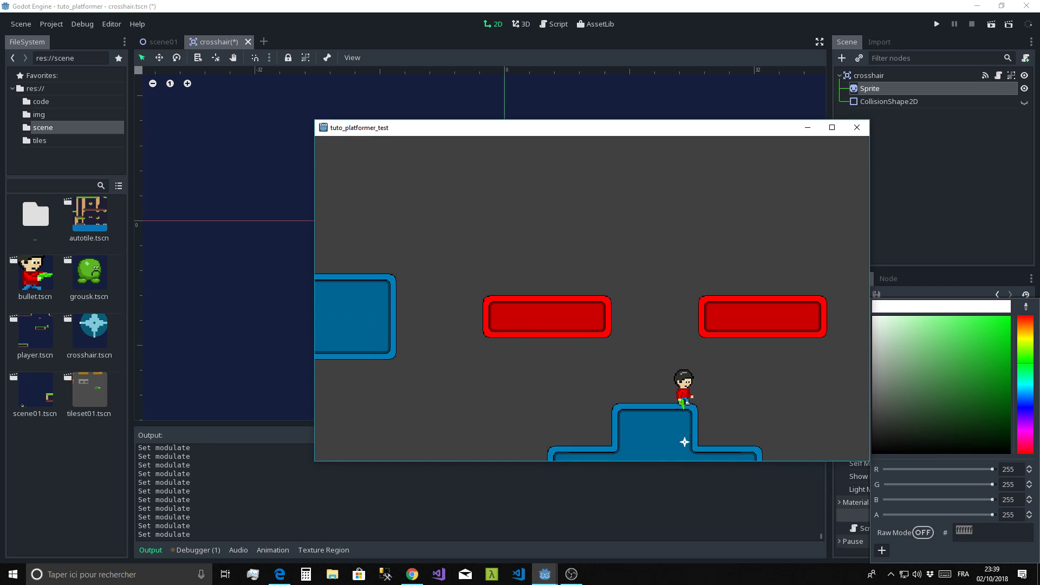
{"action": "key", "text": "Right"}
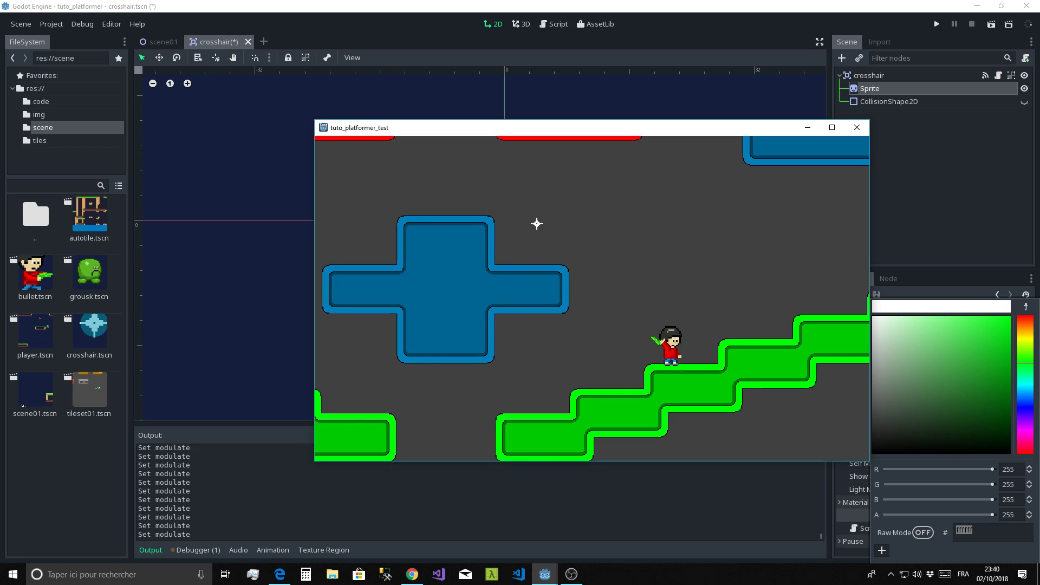
{"action": "key", "text": "Left"}
{"action": "key", "text": "Up"}
{"action": "key", "text": "Left"}
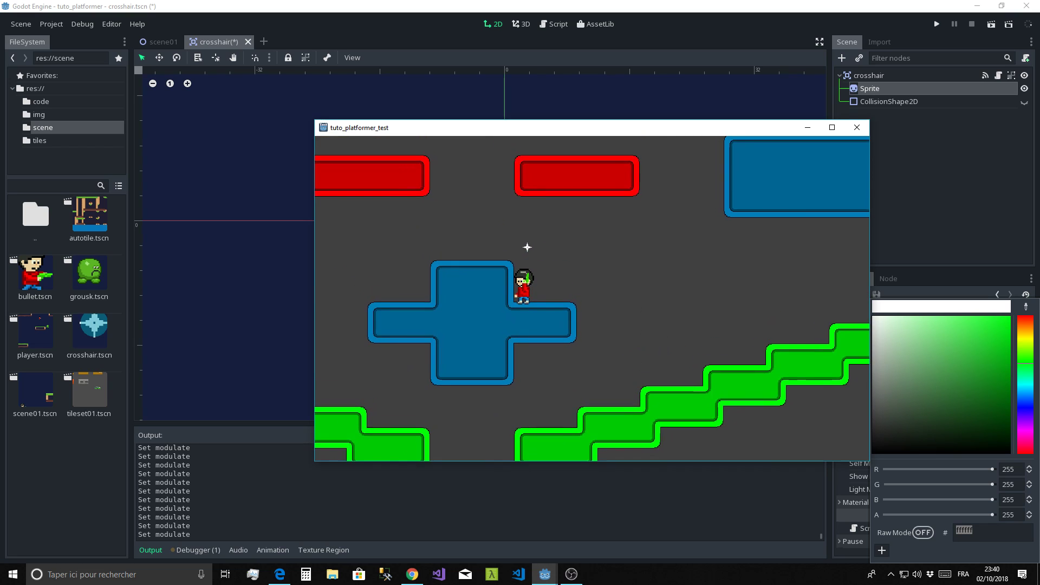
{"action": "left_click", "coordinate": [856, 130]}
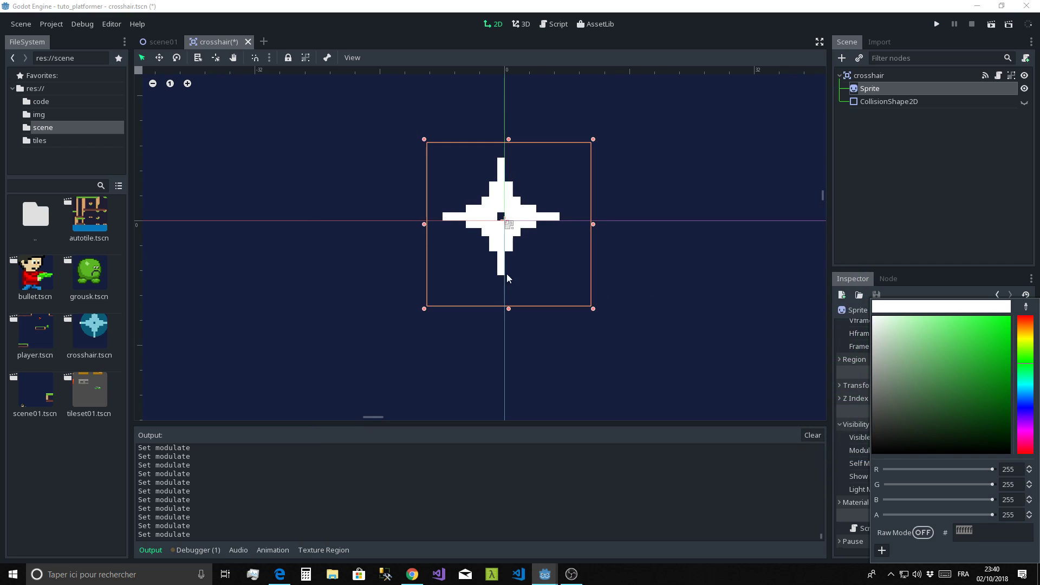
- Tint the crosshair Sprite red through Modulate and set its Frame to 1
{"action": "scroll", "coordinate": [462, 242], "scroll_direction": "up", "scroll_amount": 1}
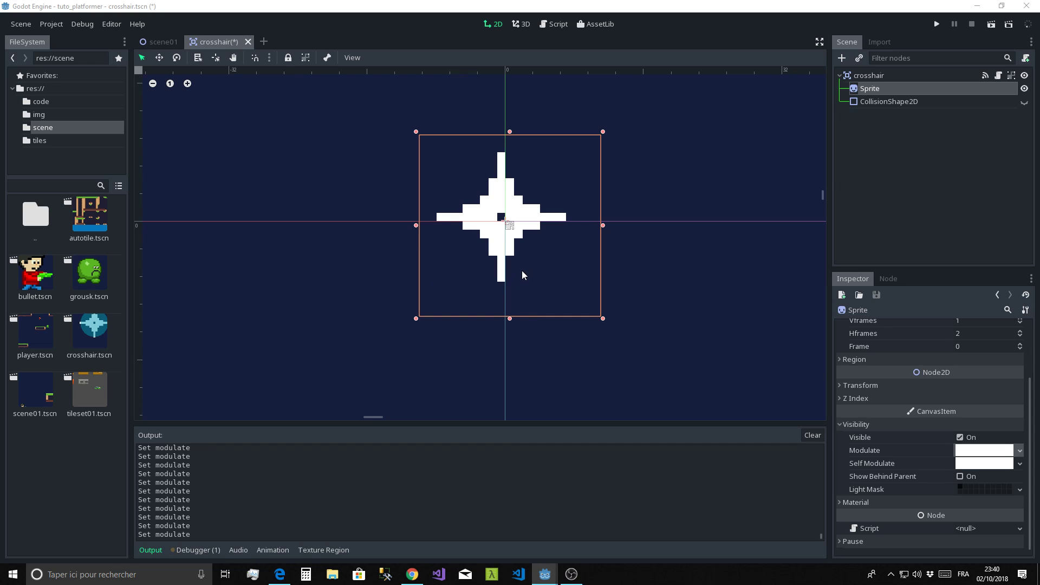
{"action": "left_click", "coordinate": [966, 454]}
{"action": "left_click_drag", "start_coordinate": [944, 376], "coordinate": [1010, 316]}
{"action": "left_click", "coordinate": [1025, 319]}
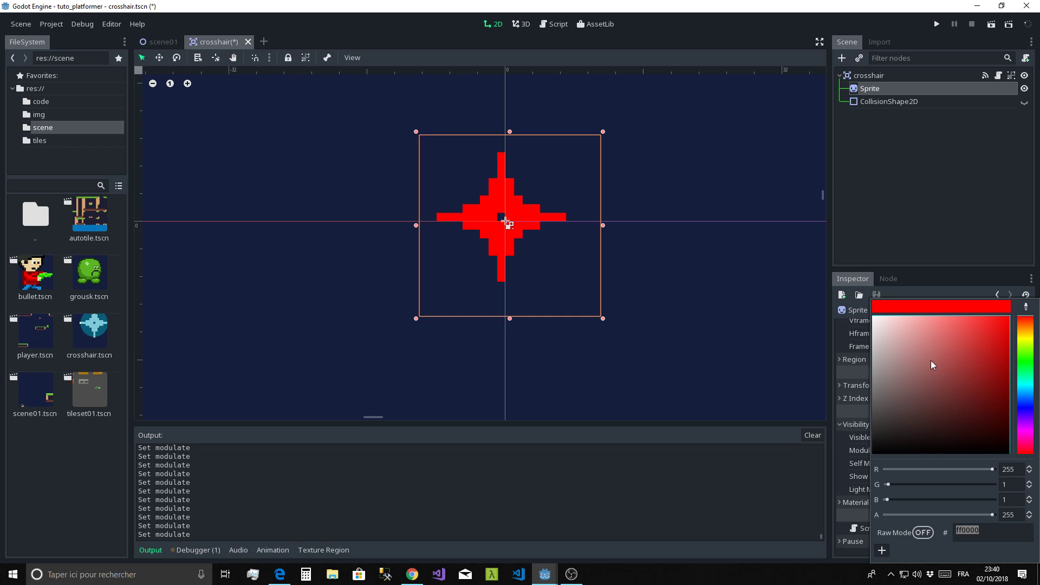
{"action": "left_click", "coordinate": [941, 278]}
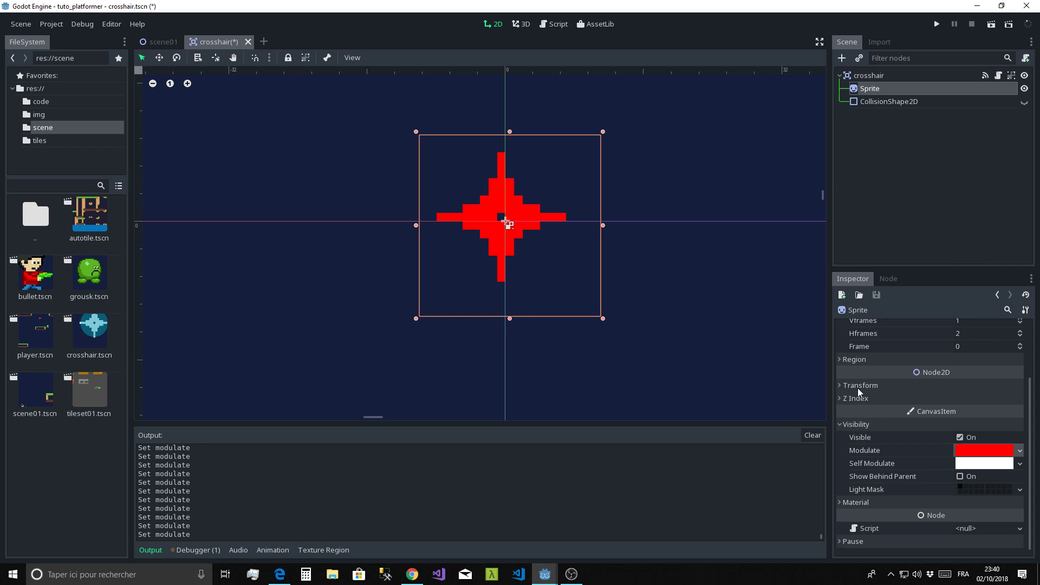
{"action": "left_click", "coordinate": [1020, 344]}
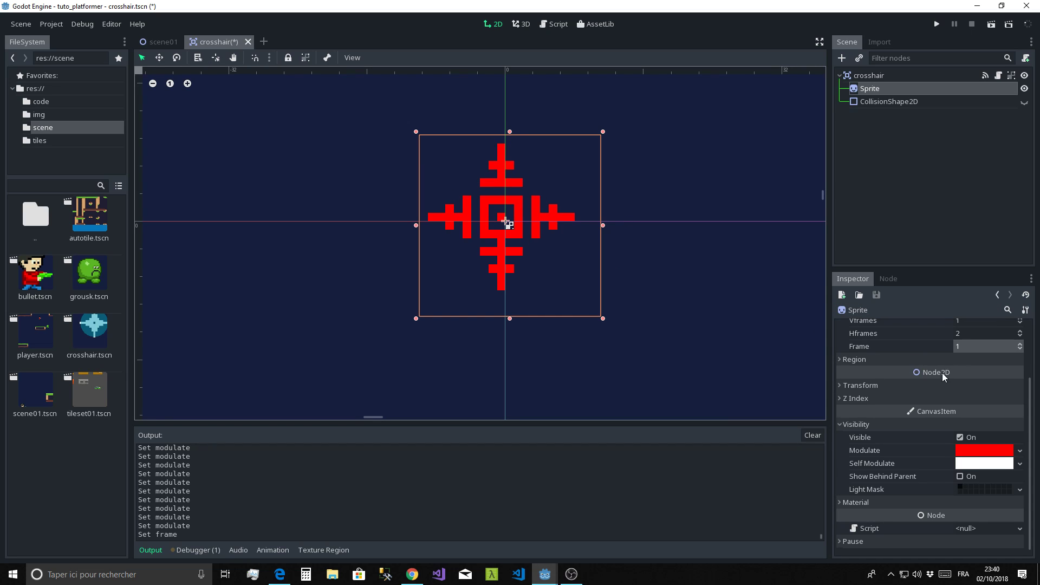
- Set the Modulate green and blue values to 0 for a pure red ff0000 tint
{"action": "left_click", "coordinate": [978, 450]}
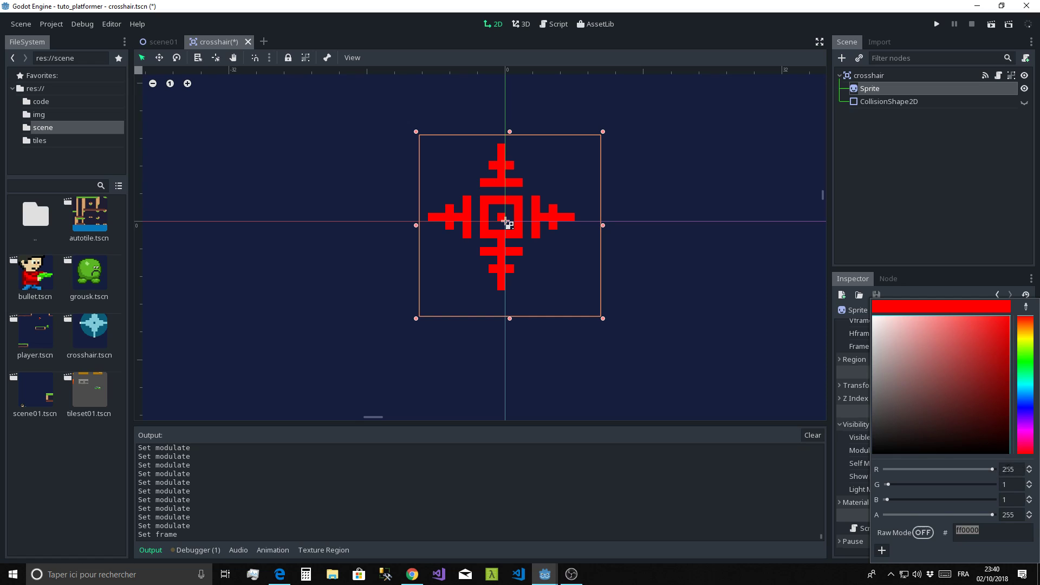
{"action": "left_click", "coordinate": [1011, 487]}
{"action": "type", "text": "0"}
{"action": "key", "text": "Tab"}
{"action": "type", "text": "0"}
{"action": "key", "text": "Return"}
{"action": "left_click", "coordinate": [989, 235]}
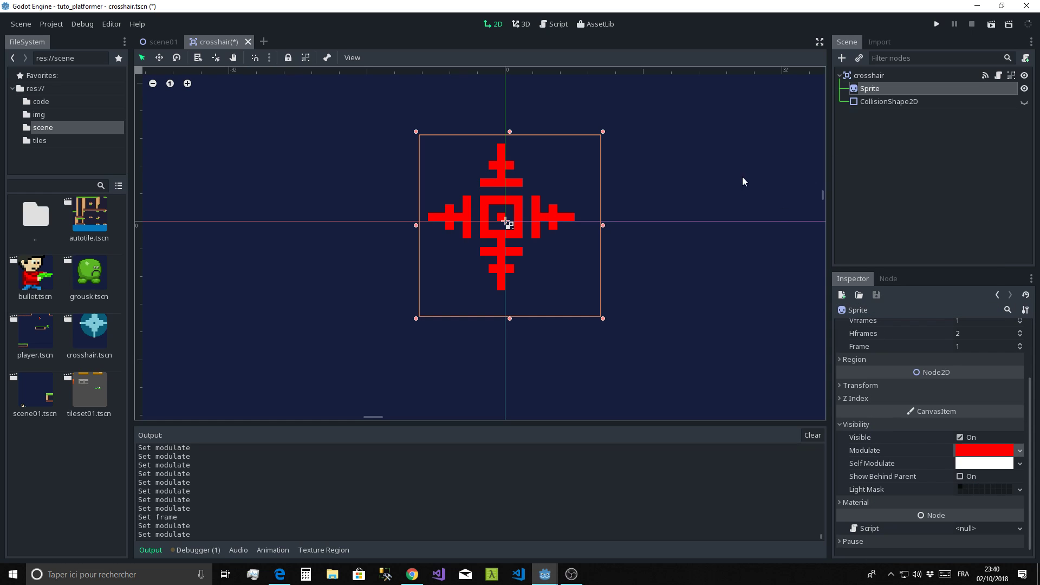
- In the body-entered function, add $Sprite.modulate = Color(255,0,0) # rouge
{"action": "left_click", "coordinate": [547, 24]}
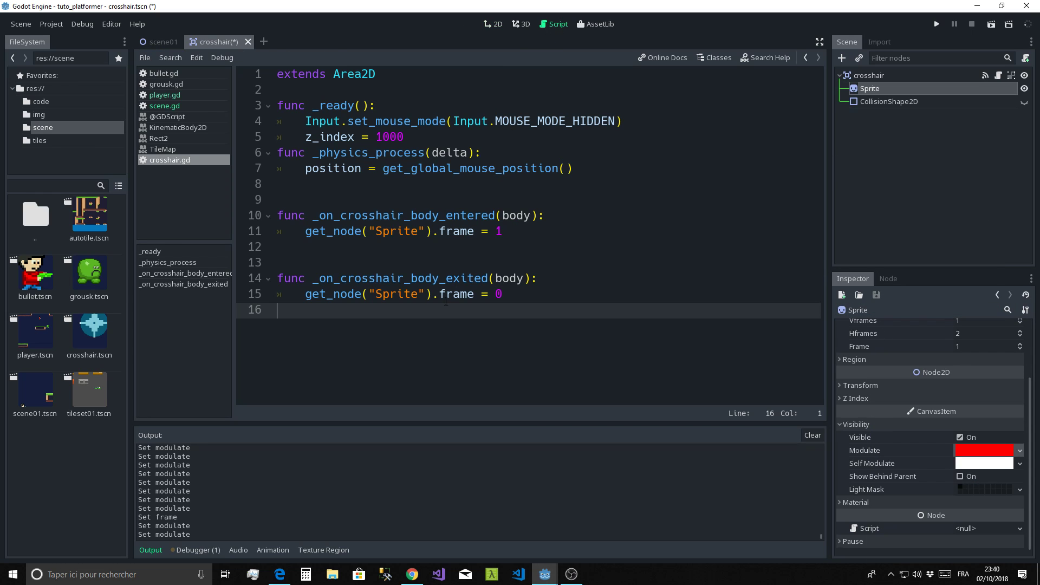
{"action": "left_click", "coordinate": [325, 246]}
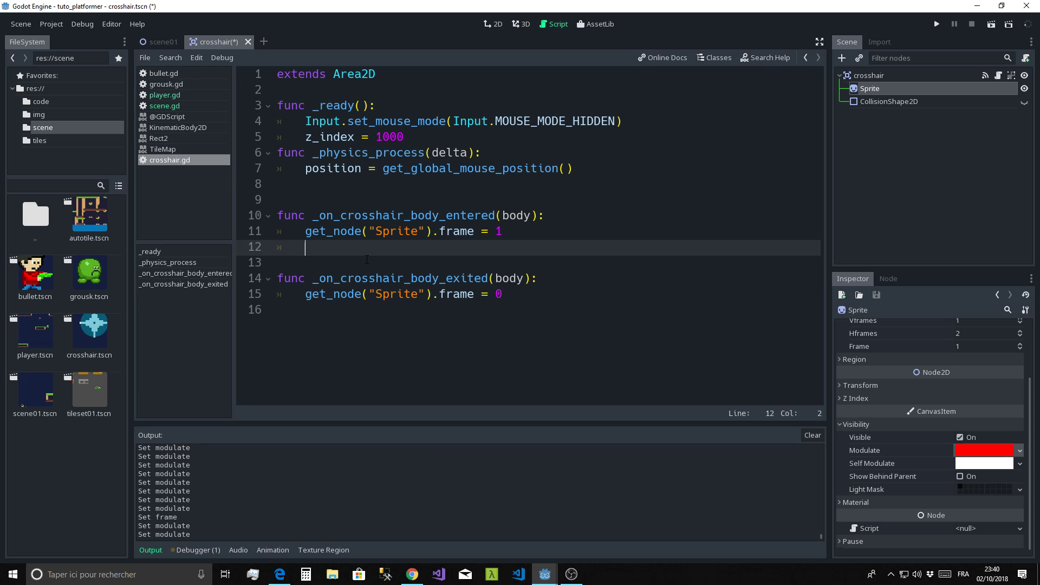
{"action": "type", "text": "$S"}
{"action": "key", "text": "Return"}
{"action": "type", "text": "."}
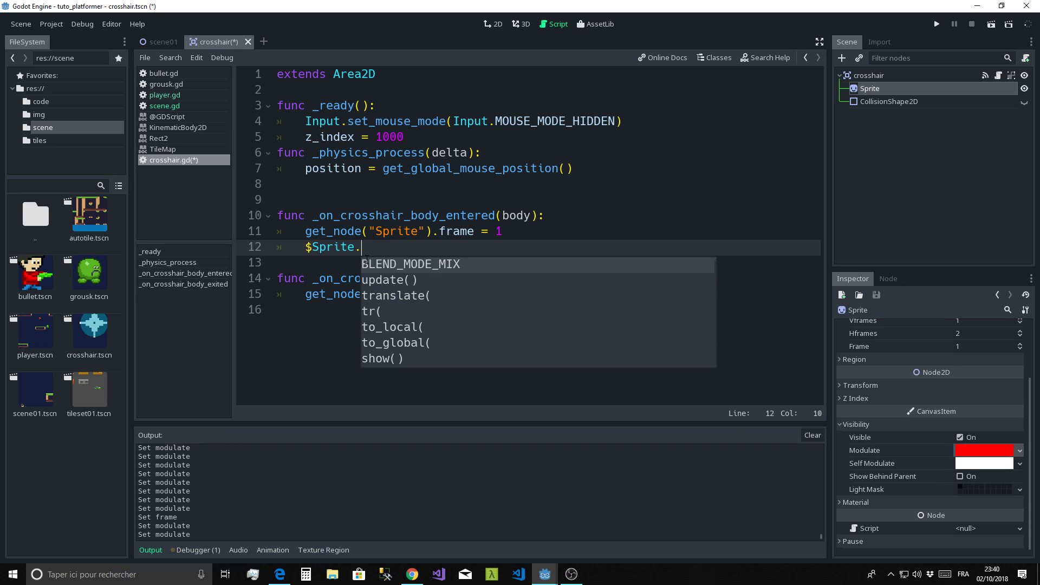
{"action": "type", "text": "mod"}
{"action": "key", "text": "Return"}
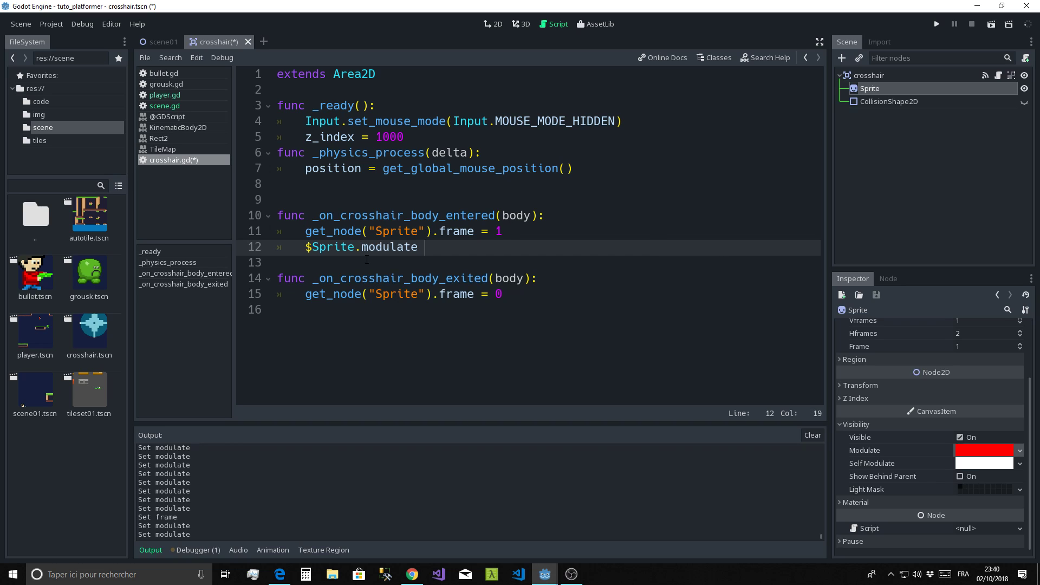
{"action": "type", "text": "= col"}
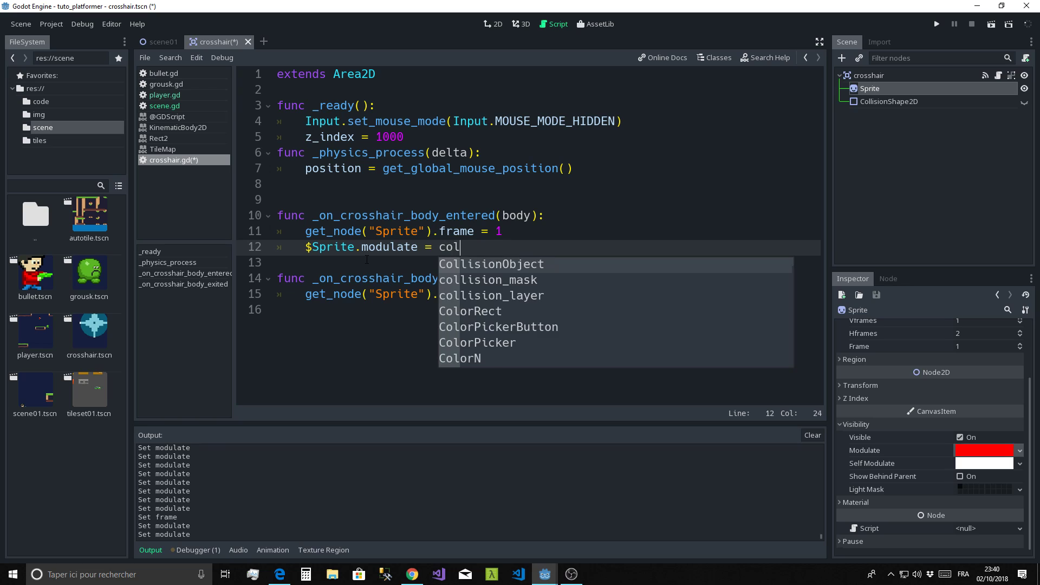
{"action": "type", "text": "o"}
{"action": "key", "text": "Return"}
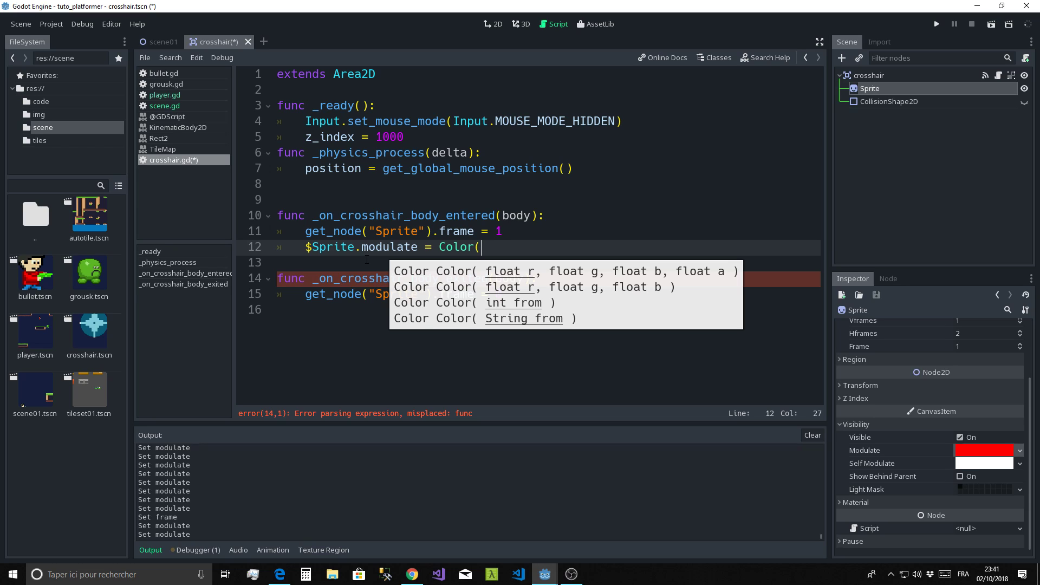
{"action": "type", "text": "255"}
{"action": "type", "text": ",0,"}
{"action": "type", "text": "0"}
{"action": "type", "text": ")"}
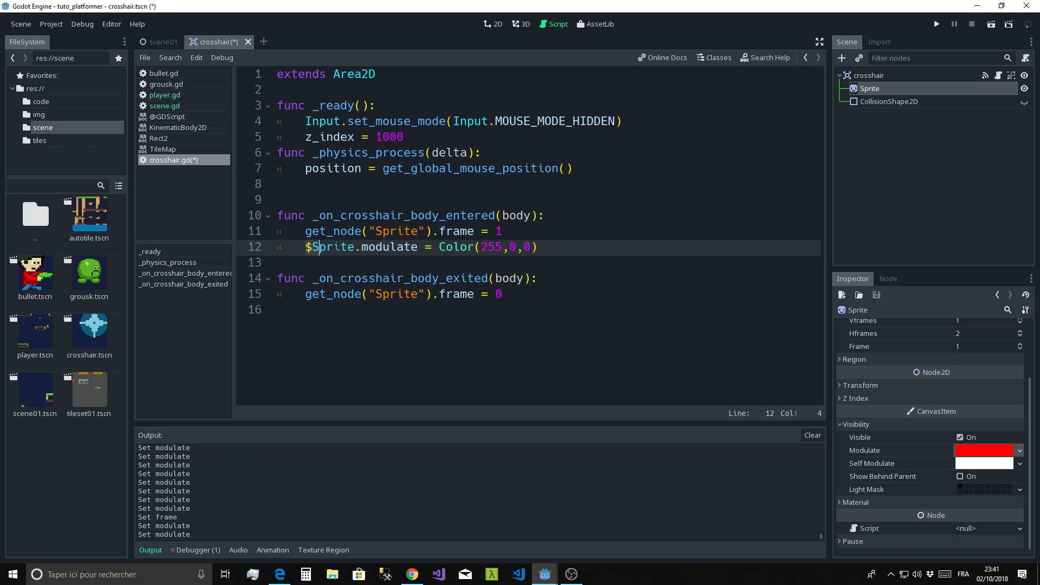
{"action": "left_click_drag", "start_coordinate": [307, 249], "coordinate": [554, 247]}
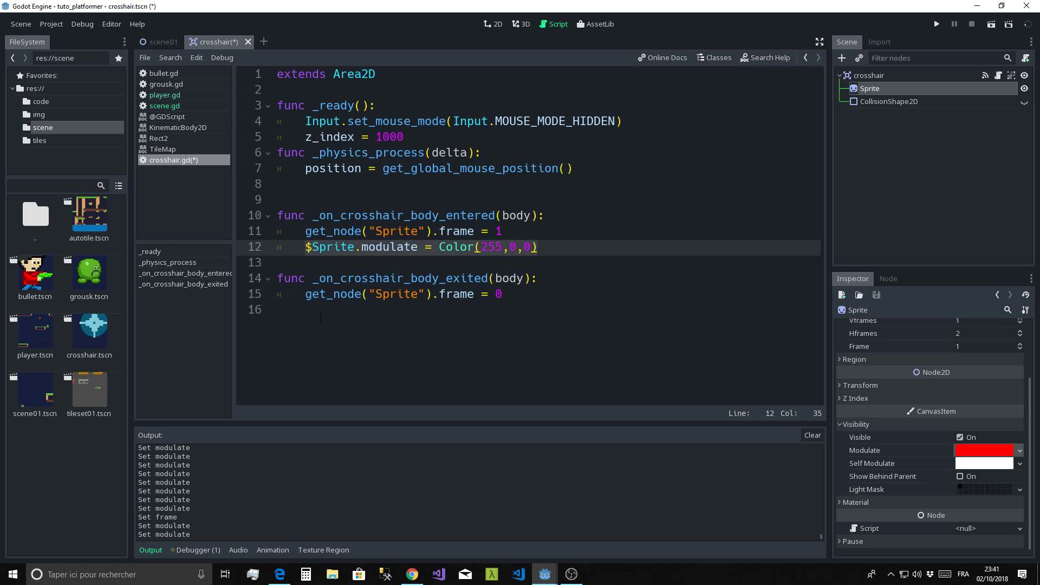
{"action": "left_click", "coordinate": [381, 329]}
{"action": "left_click", "coordinate": [563, 246]}
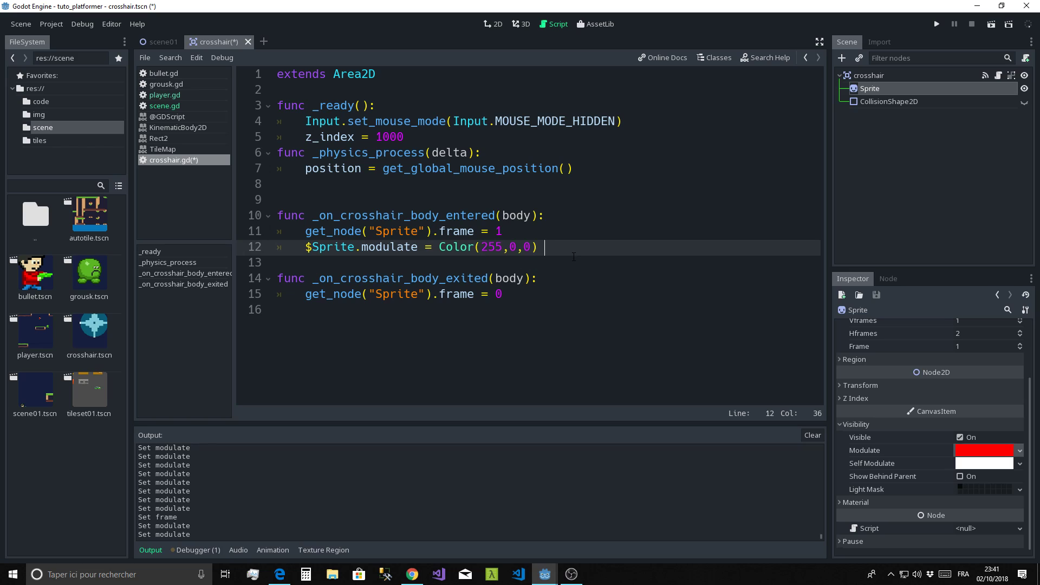
{"action": "type", "text": "# rouge"}
- Paste that line into body_exited and change it to Color(255,255,255) # blanc
{"action": "left_click_drag", "start_coordinate": [311, 257], "coordinate": [609, 255]}
{"action": "key", "text": "ctrl+c"}
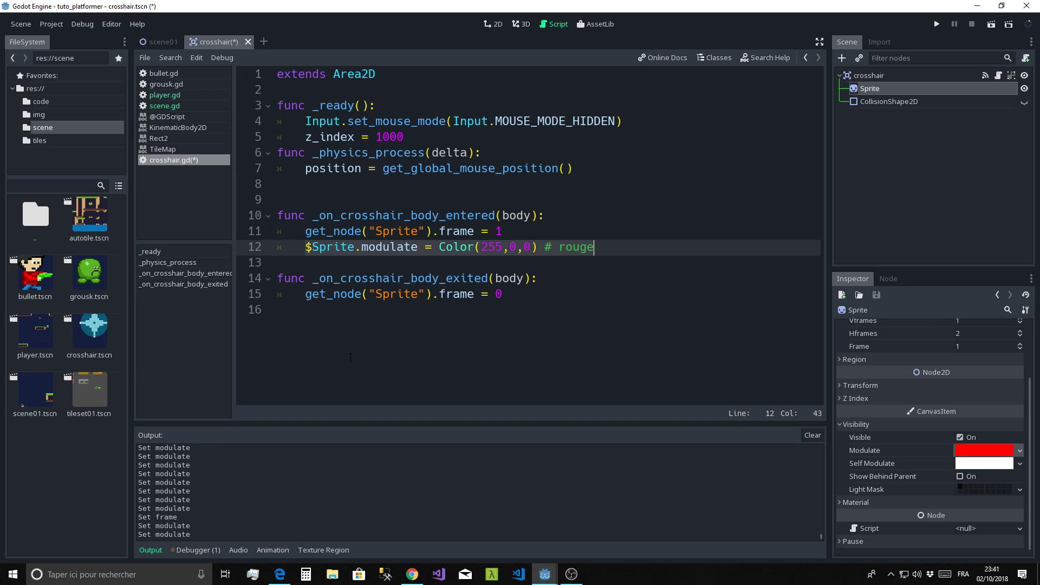
{"action": "left_click", "coordinate": [317, 312]}
{"action": "key", "text": "ctrl+v"}
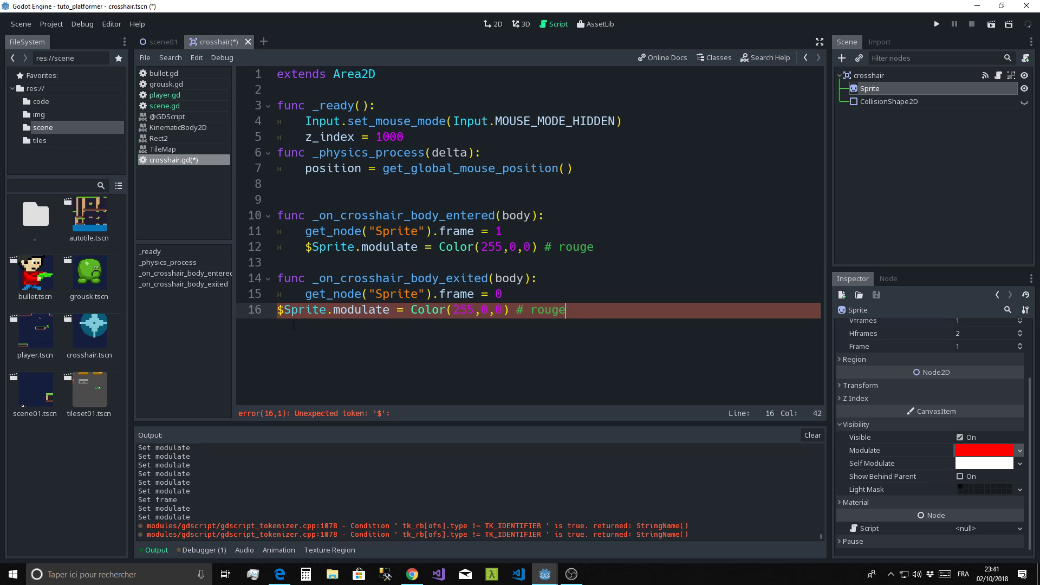
{"action": "left_click", "coordinate": [279, 311]}
{"action": "key", "text": "Tab"}
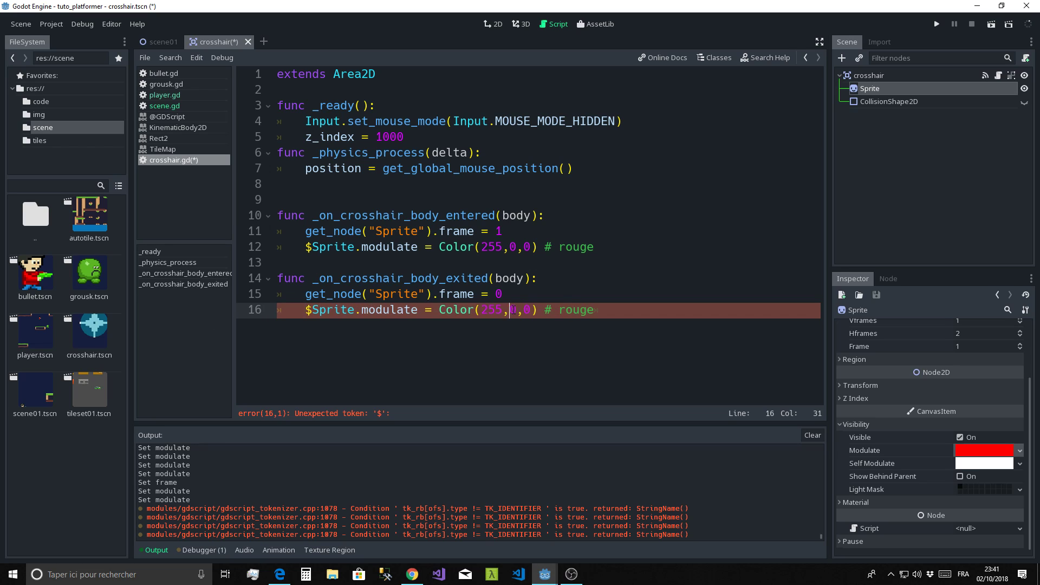
{"action": "double_click", "coordinate": [513, 309]}
{"action": "type", "text": "2558"}
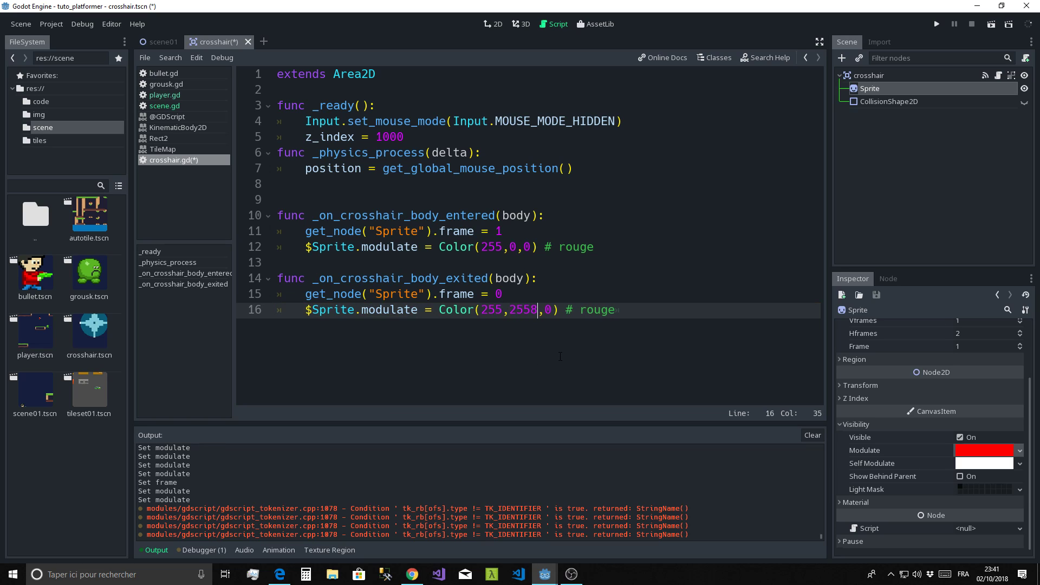
{"action": "key", "text": "BackSpace"}
{"action": "double_click", "coordinate": [541, 310]}
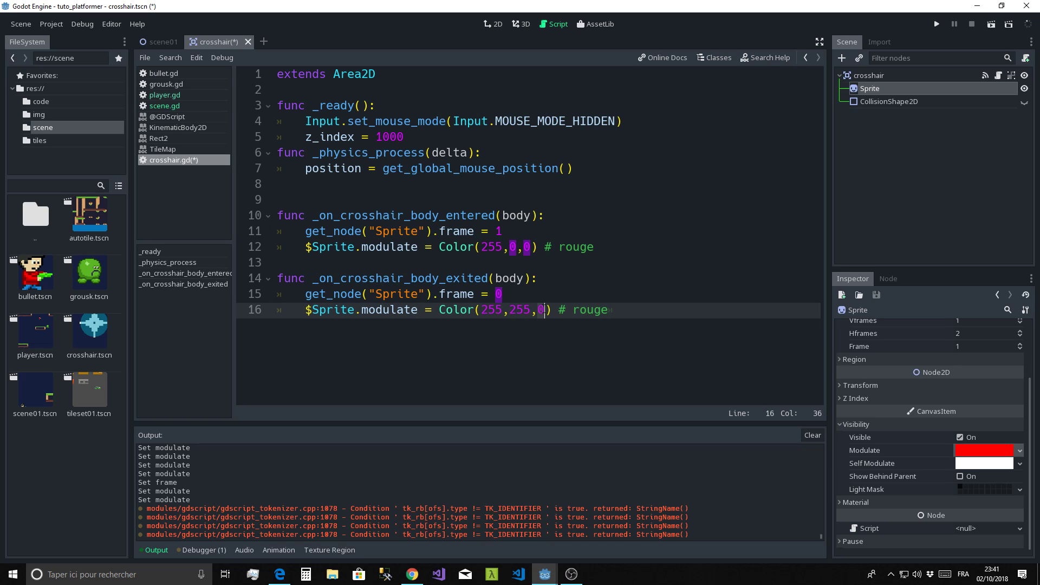
{"action": "type", "text": "255"}
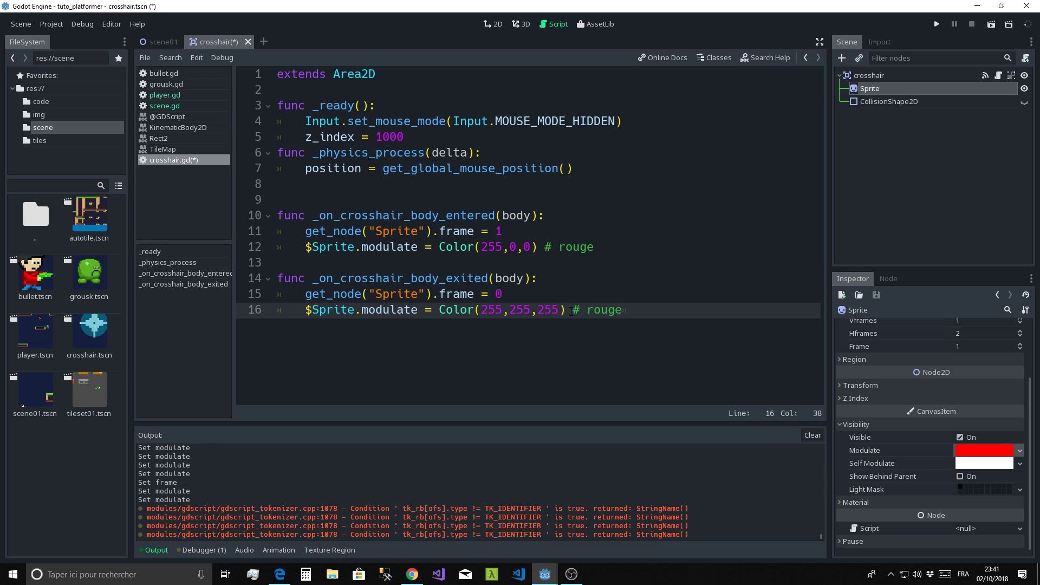
{"action": "double_click", "coordinate": [603, 312]}
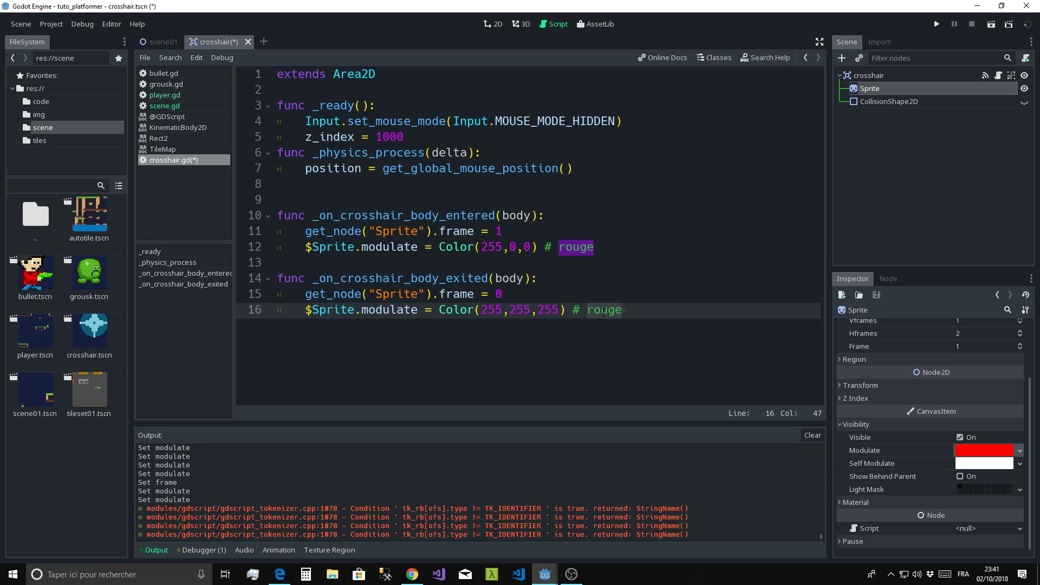
{"action": "type", "text": "blanc"}
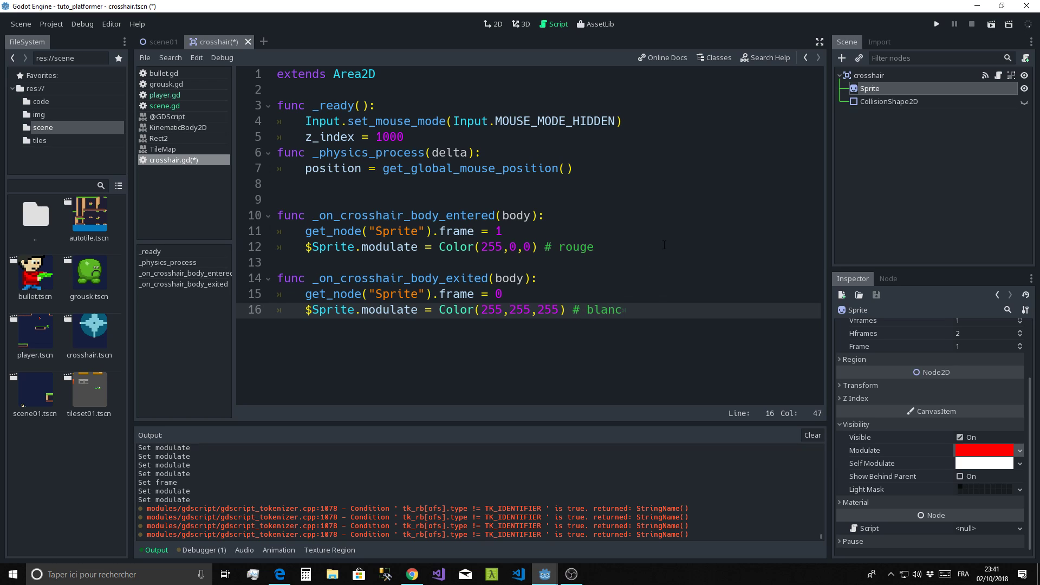
{"action": "key", "text": "Up"}
{"action": "key", "text": "Up"}
{"action": "key", "text": "Up"}
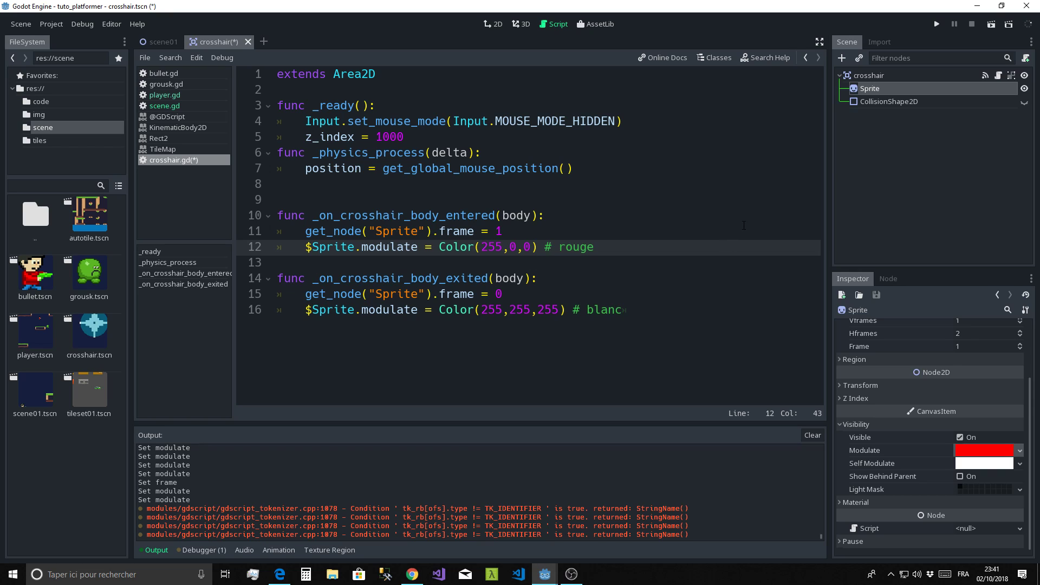
- Run the game, walk the player toward the enemy to check the red tint, then close it
{"action": "left_click", "coordinate": [941, 24]}
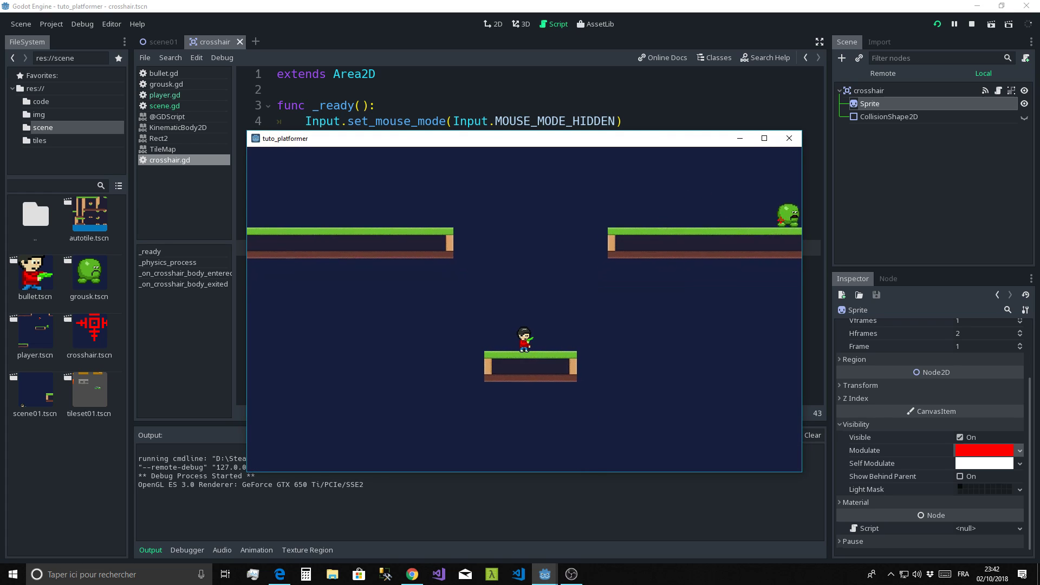
{"action": "key", "text": "Right"}
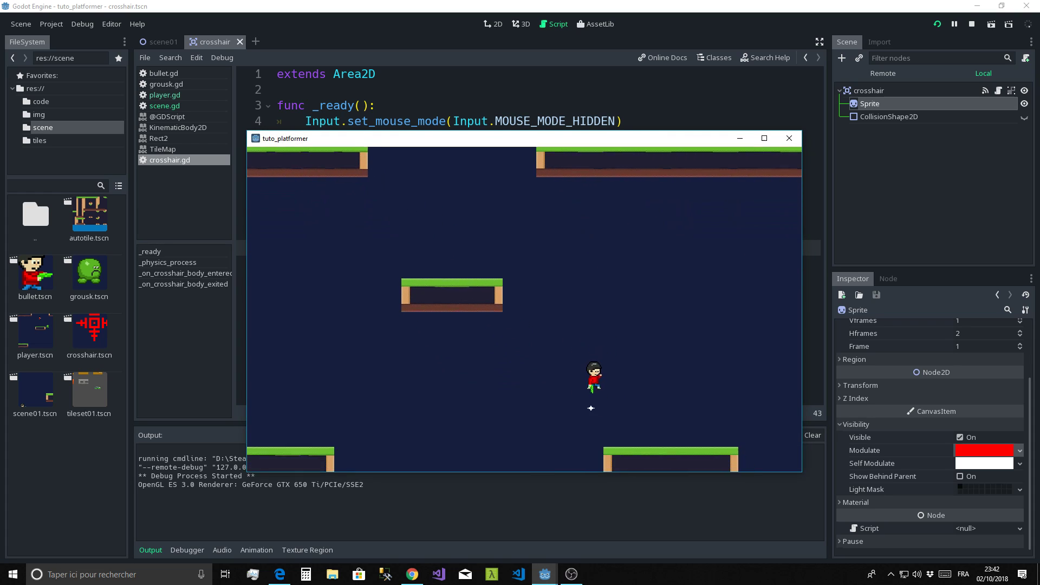
{"action": "key", "text": "Left"}
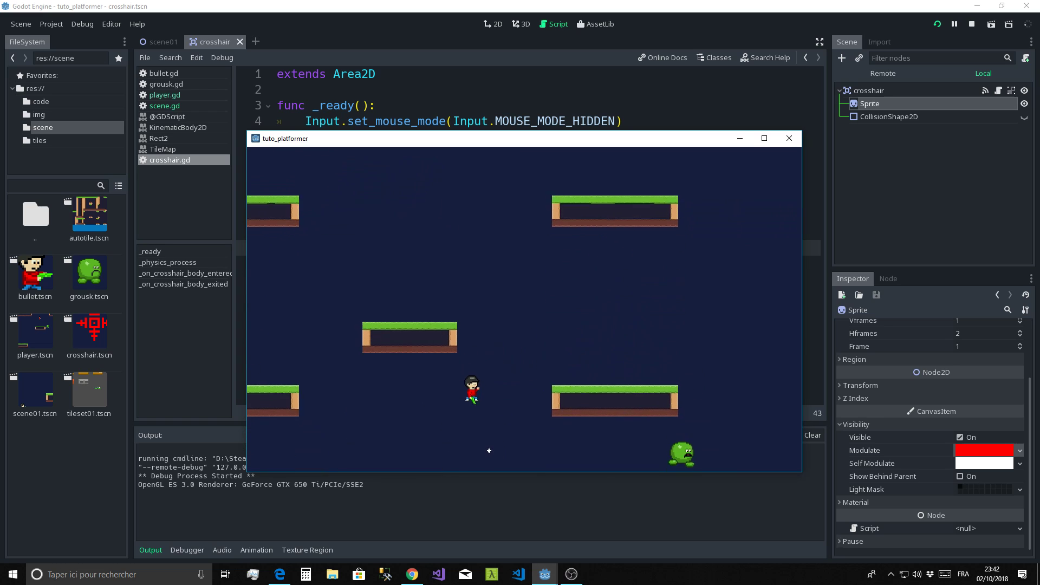
{"action": "key", "text": "Right"}
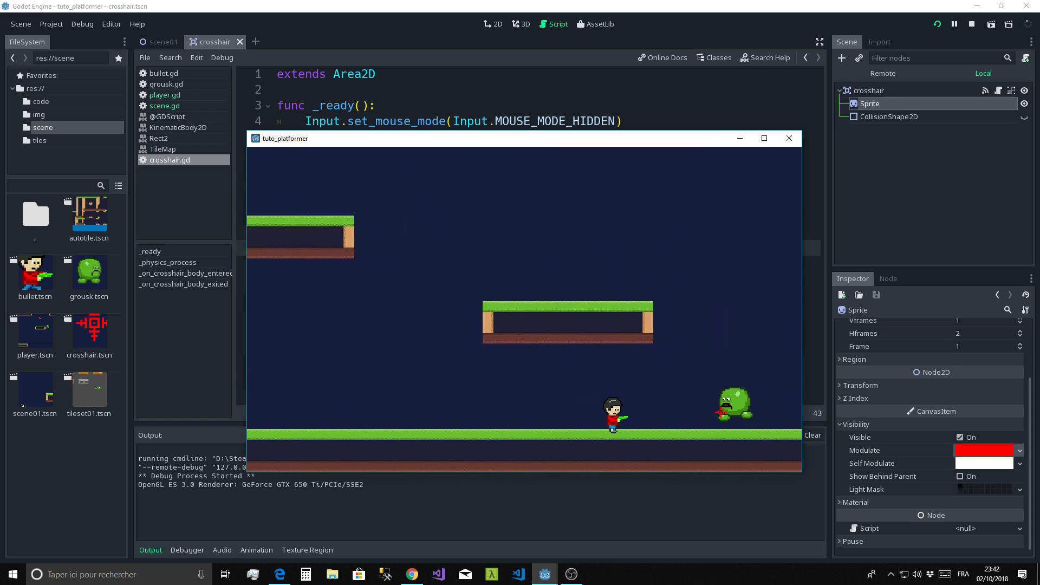
{"action": "key", "text": "Right"}
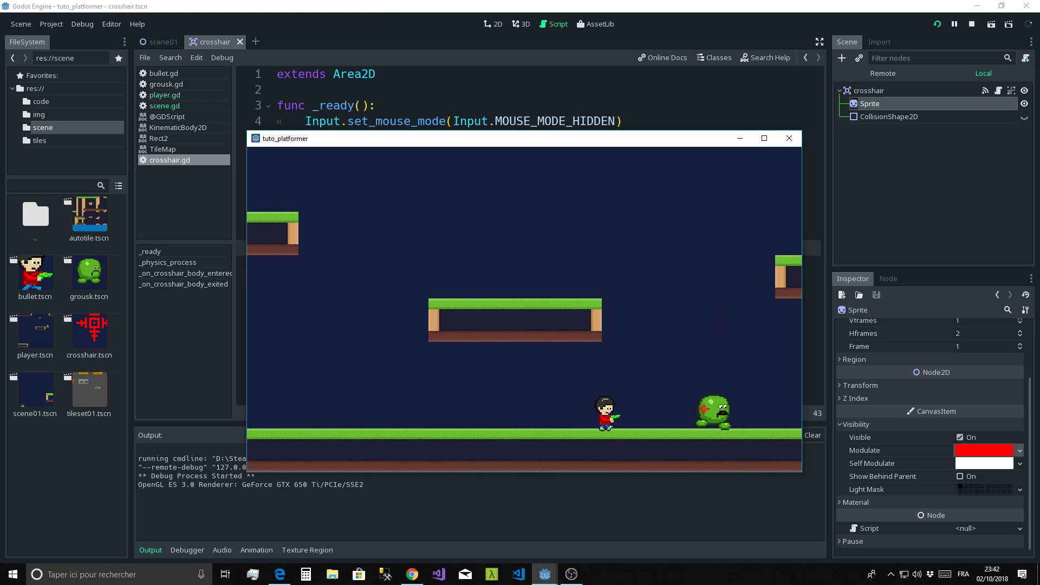
{"action": "key", "text": "Right"}
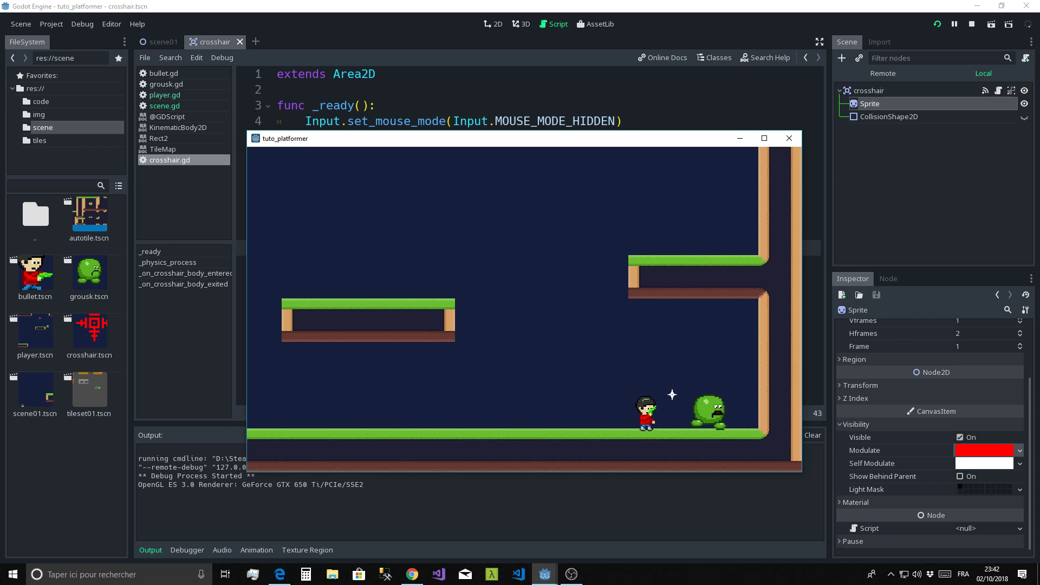
{"action": "left_click", "coordinate": [784, 139]}
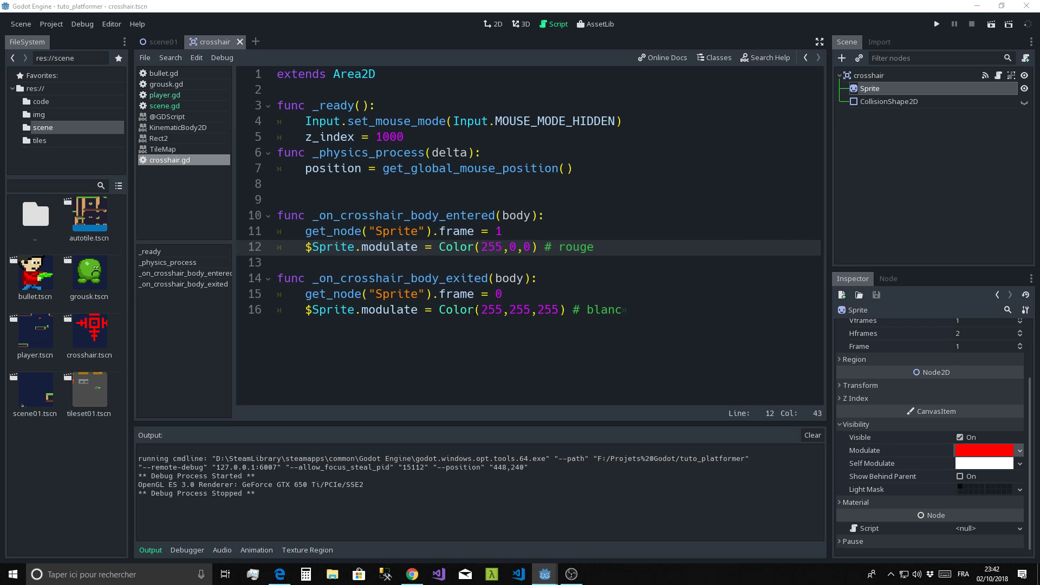
- Add $Sprite.scale = Vector2(2,2) below the red tint line in the body-entered function
{"action": "key", "text": "Return"}
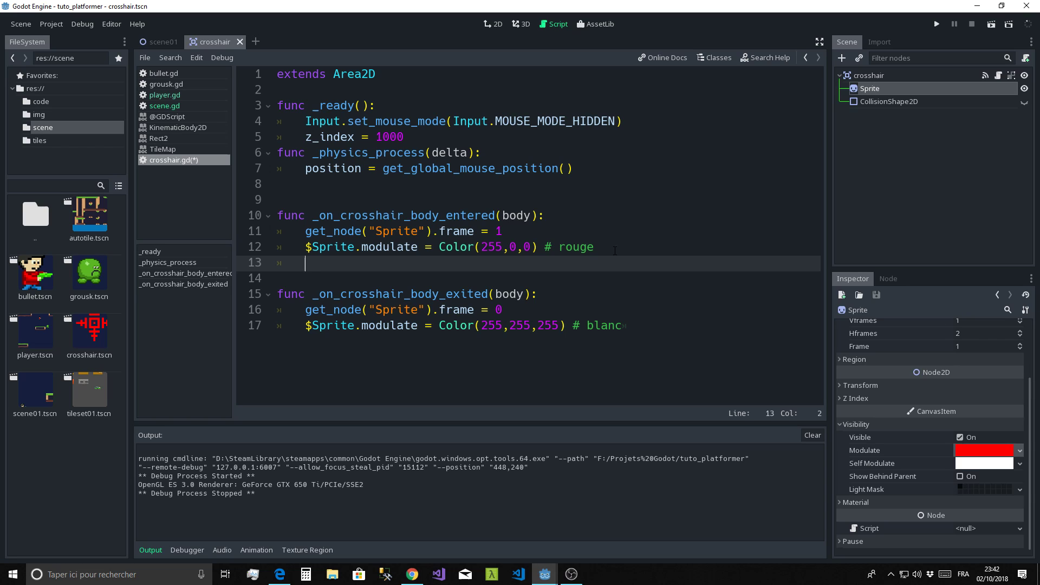
{"action": "type", "text": "$Sprite"}
{"action": "type", "text": ".s"}
{"action": "key", "text": "Return"}
{"action": "type", "text": ".x "}
{"action": "type", "text": "= 2"}
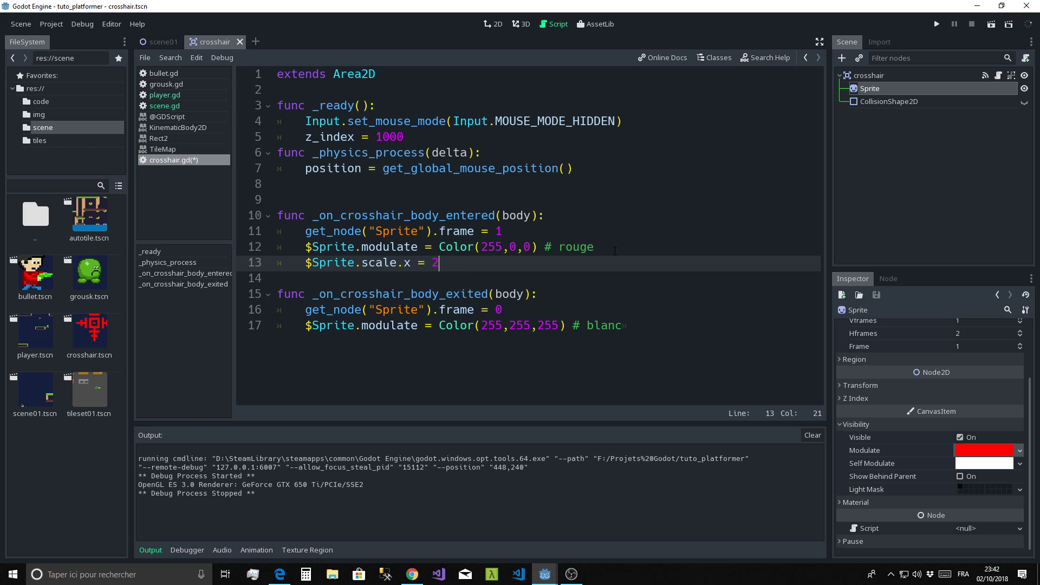
{"action": "key", "text": "Return"}
{"action": "left_click", "coordinate": [467, 265]}
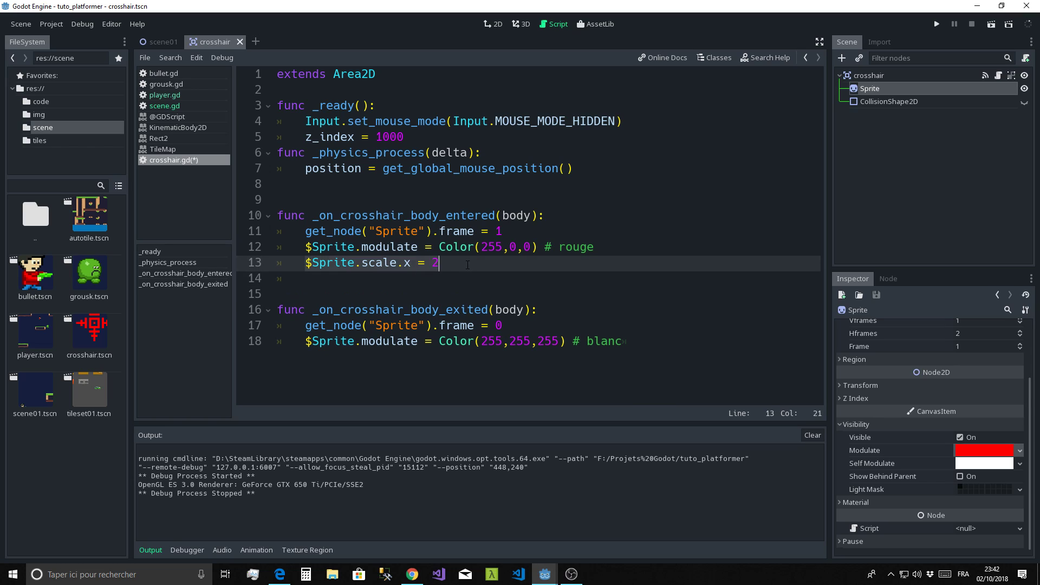
{"action": "left_click_drag", "start_coordinate": [399, 267], "coordinate": [454, 266]}
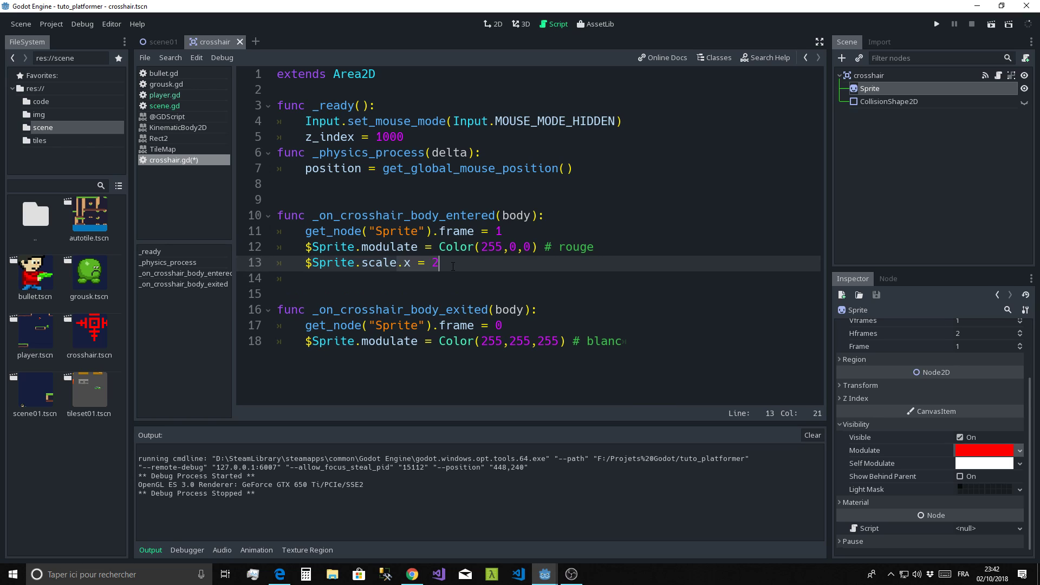
{"action": "key", "text": "BackSpace"}
{"action": "type", "text": "= V"}
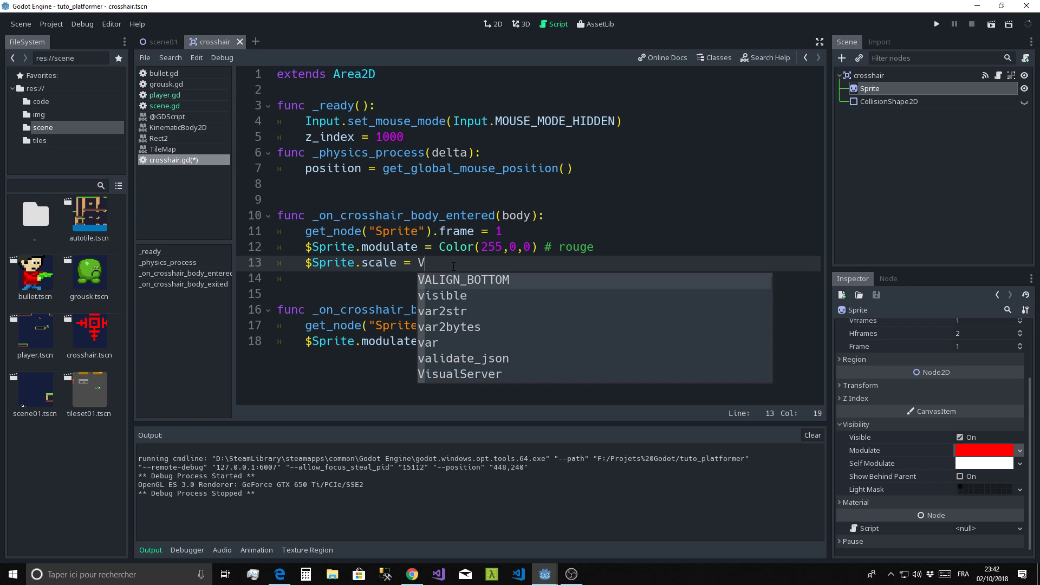
{"action": "type", "text": "ect"}
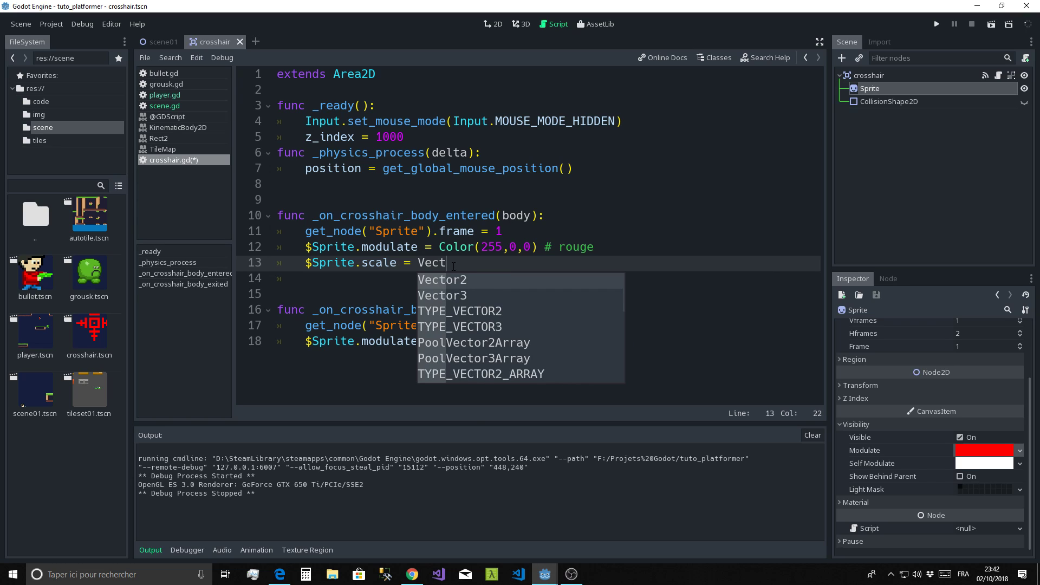
{"action": "key", "text": "Return"}
{"action": "type", "text": "("}
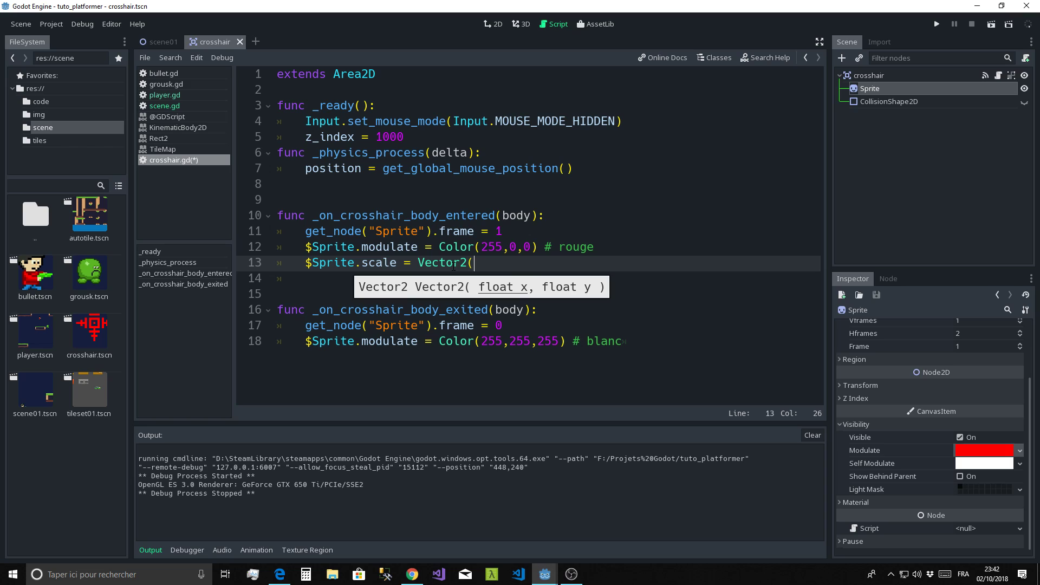
{"action": "type", "text": "2,2)"}
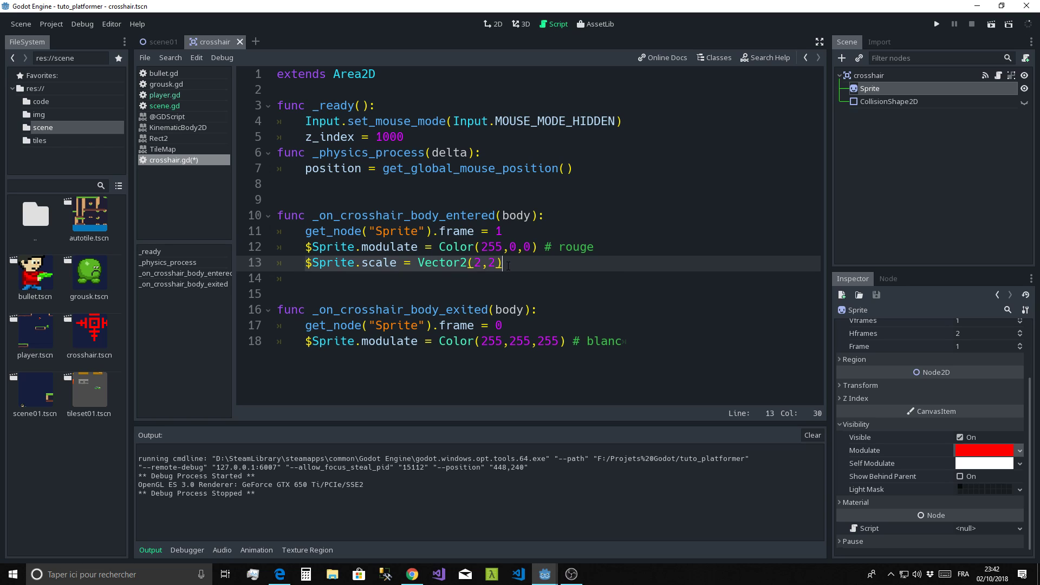
- Paste the scale line at the end of body_exited as Vector2(1,1), then launch the game
{"action": "left_click", "coordinate": [324, 362]}
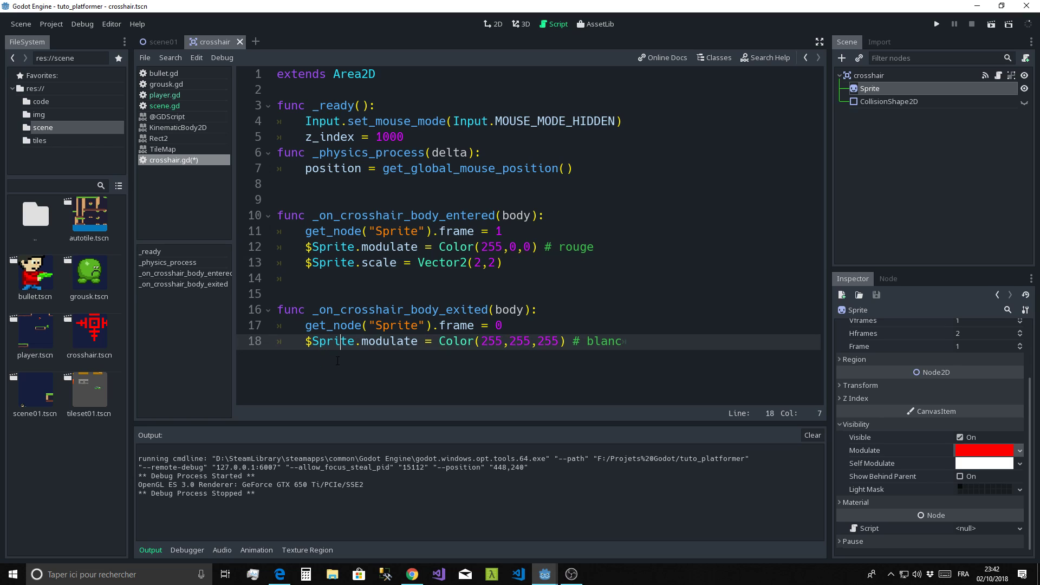
{"action": "left_click", "coordinate": [603, 354]}
{"action": "key", "text": "Return"}
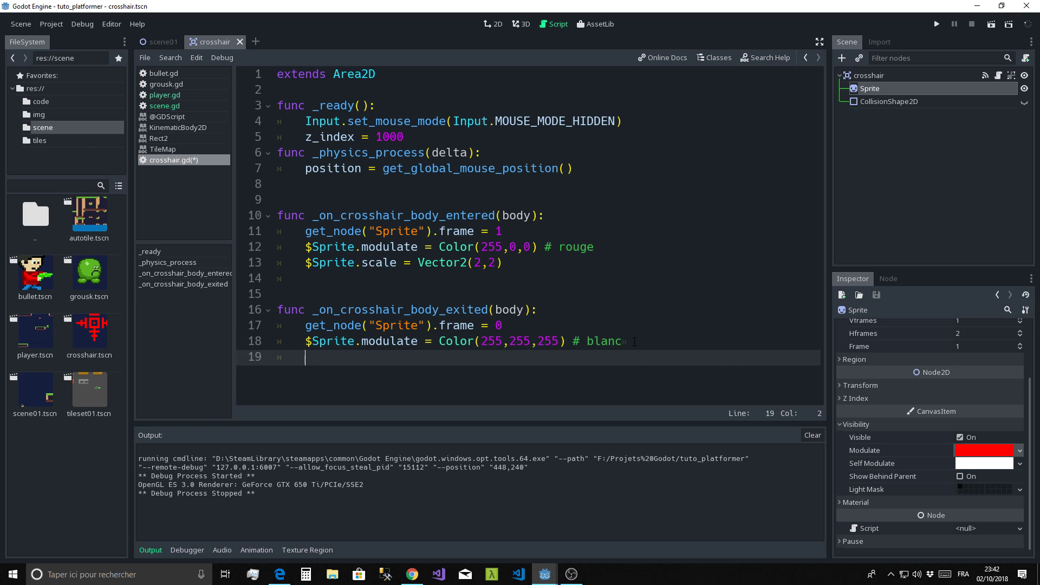
{"action": "type", "text": "$Sprite.scale = Vector2(2,2)"}
{"action": "double_click", "coordinate": [476, 358]}
{"action": "type", "text": "1"}
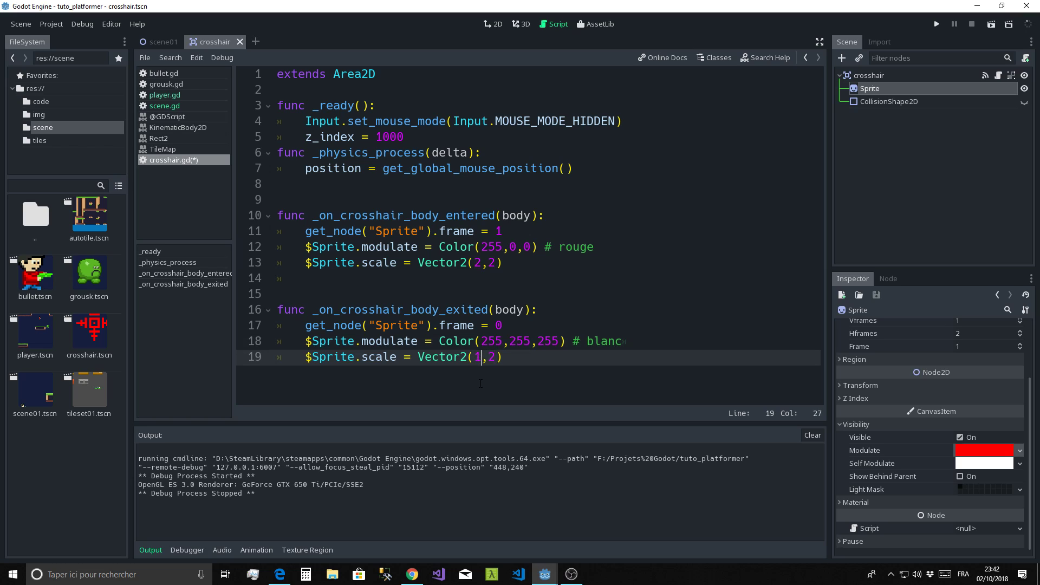
{"action": "double_click", "coordinate": [491, 358]}
{"action": "type", "text": "1"}
{"action": "left_click", "coordinate": [530, 379]}
{"action": "left_click", "coordinate": [933, 24]}
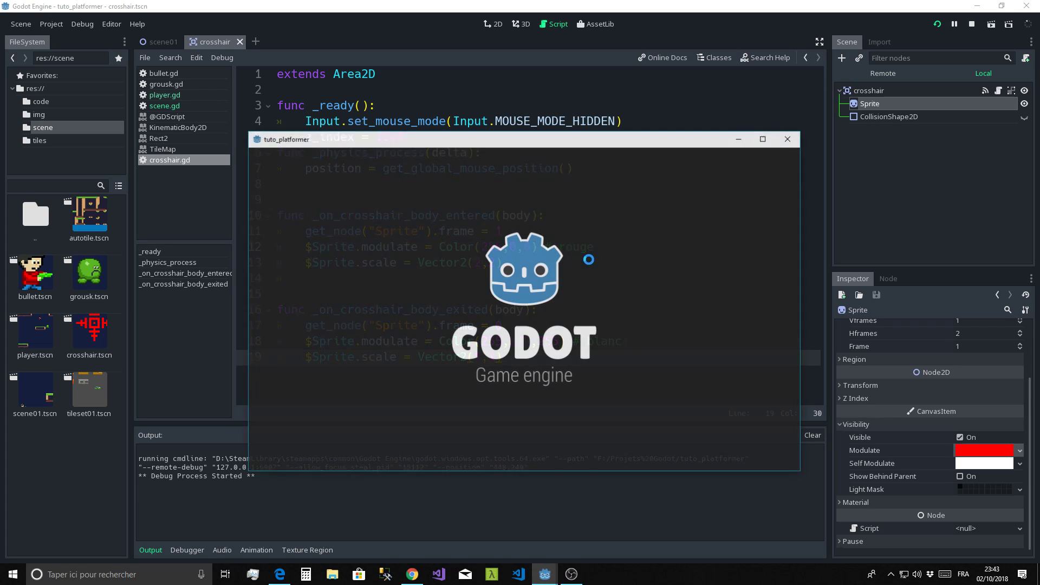
- Play-test the scaling crosshair while firing at the enemy, then close the game and select the crosshair root node
{"action": "key", "text": "Up"}
{"action": "key", "text": "Right"}
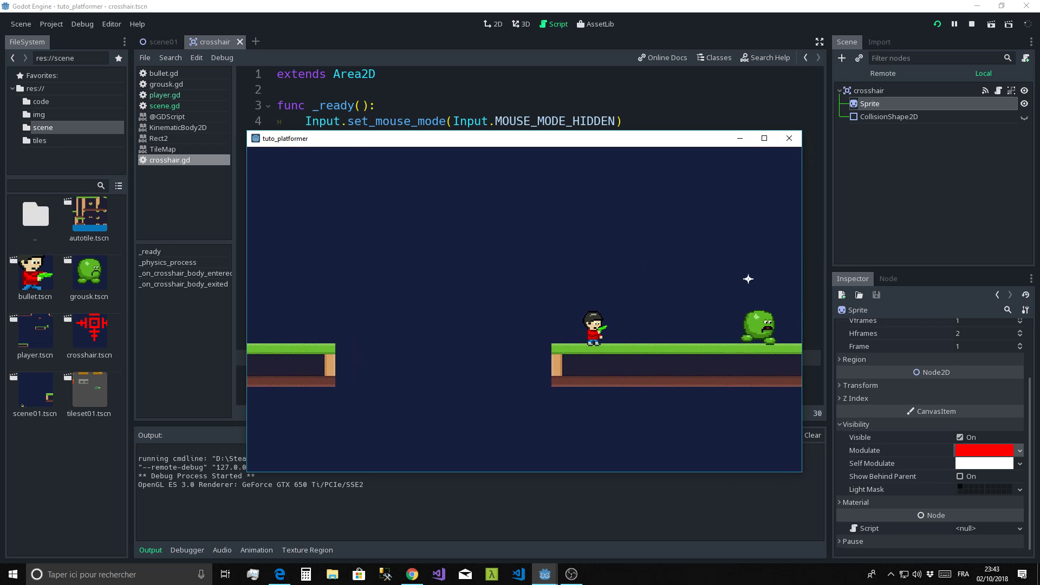
{"action": "key", "text": "Right"}
{"action": "key", "text": "Right"}
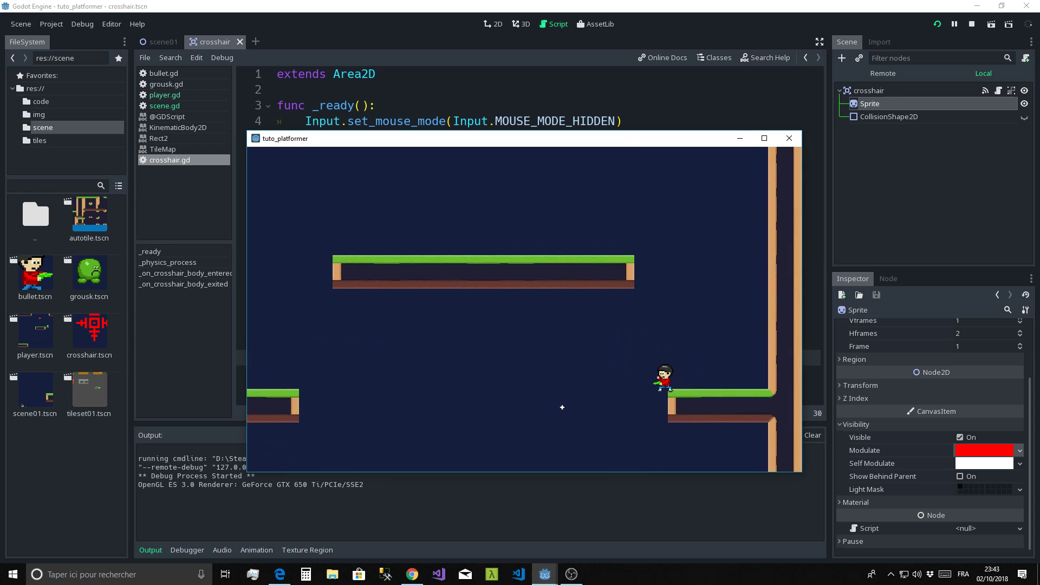
{"action": "key", "text": "Left"}
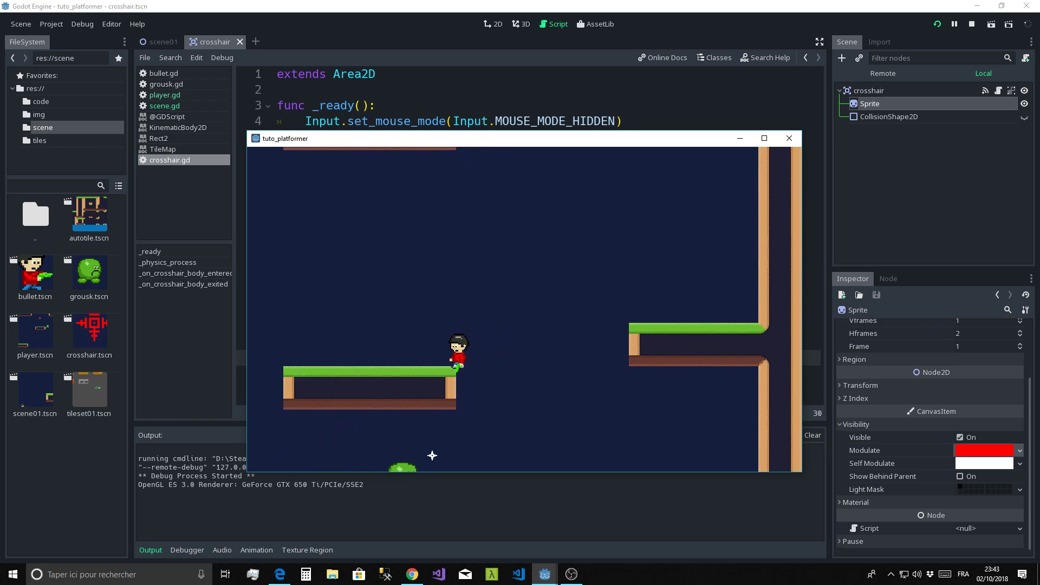
{"action": "key", "text": "Up"}
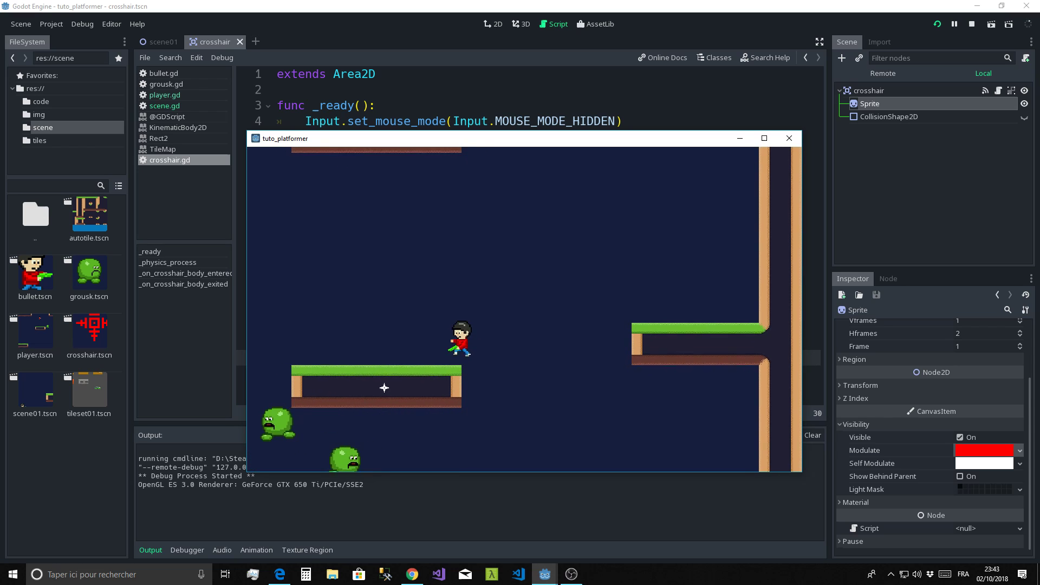
{"action": "key", "text": "Right"}
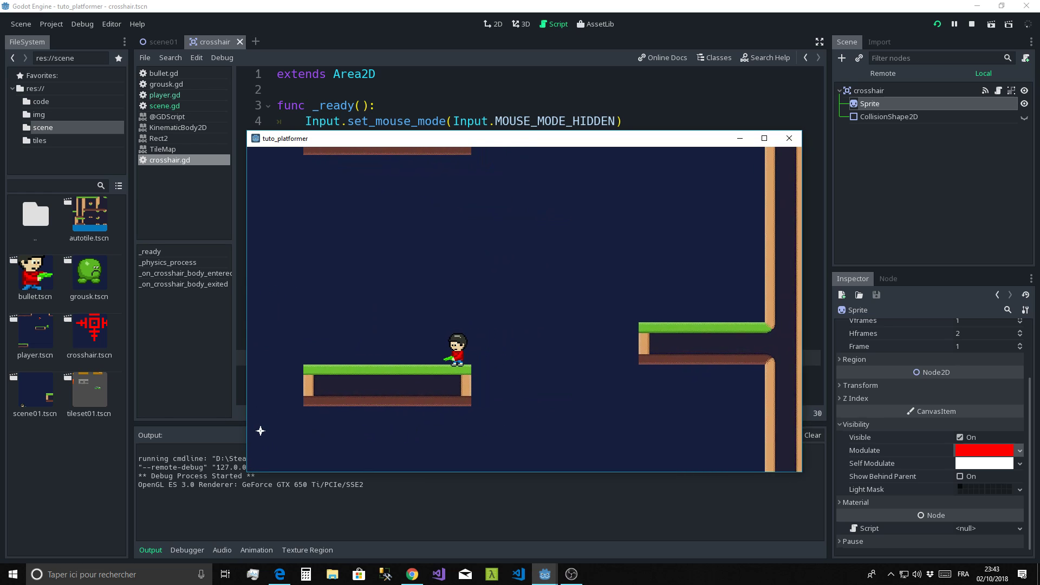
{"action": "key", "text": "Left"}
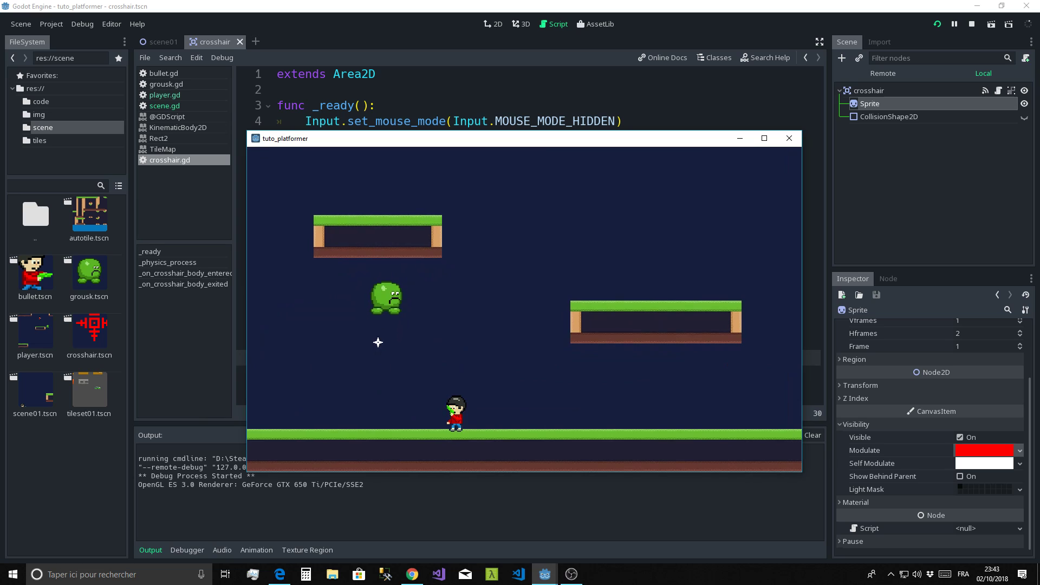
{"action": "left_click", "coordinate": [346, 418]}
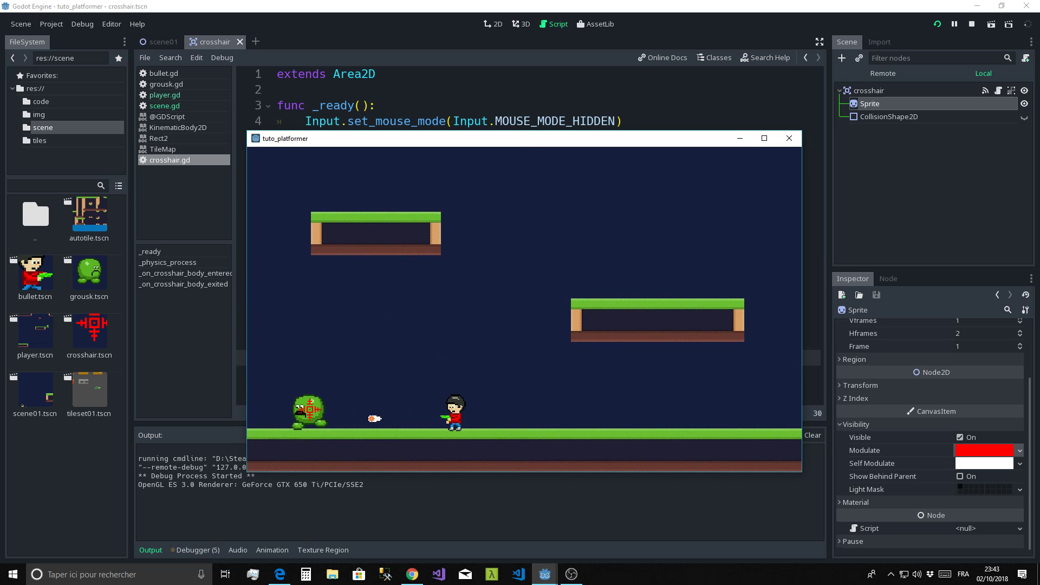
{"action": "key", "text": "Right"}
{"action": "key", "text": "Left"}
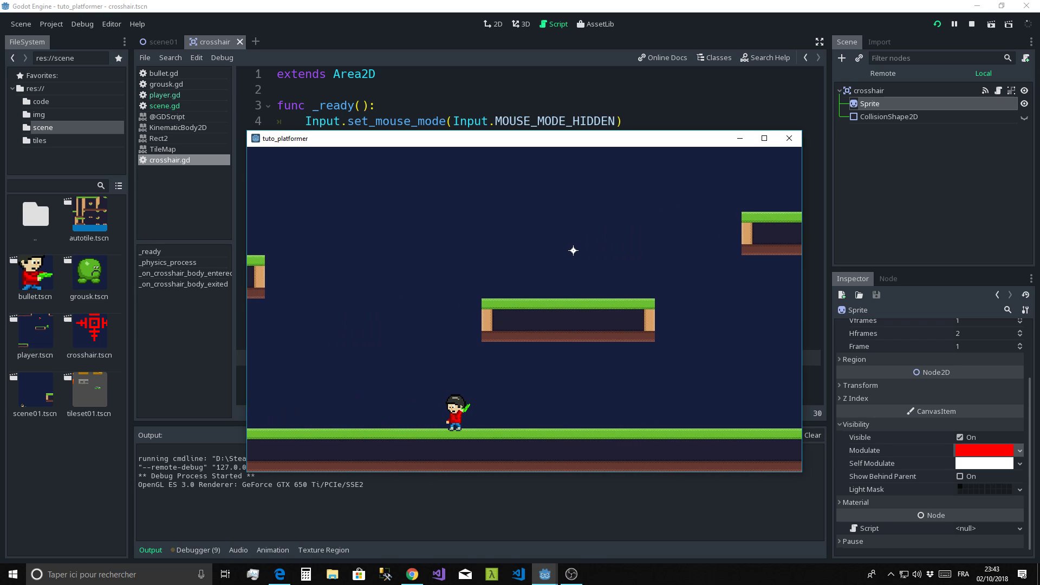
{"action": "left_click", "coordinate": [789, 138]}
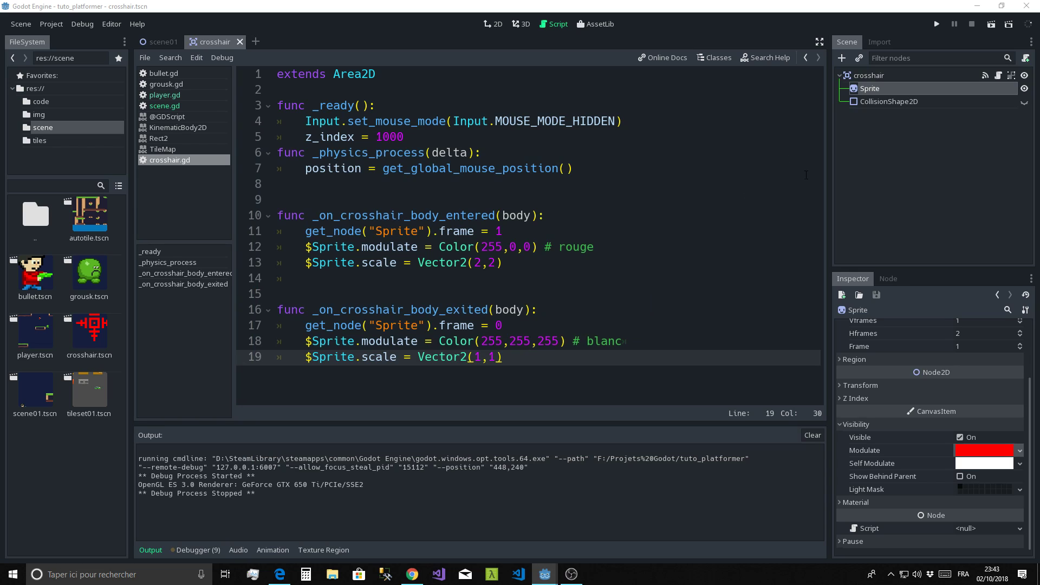
{"action": "left_click", "coordinate": [864, 76]}
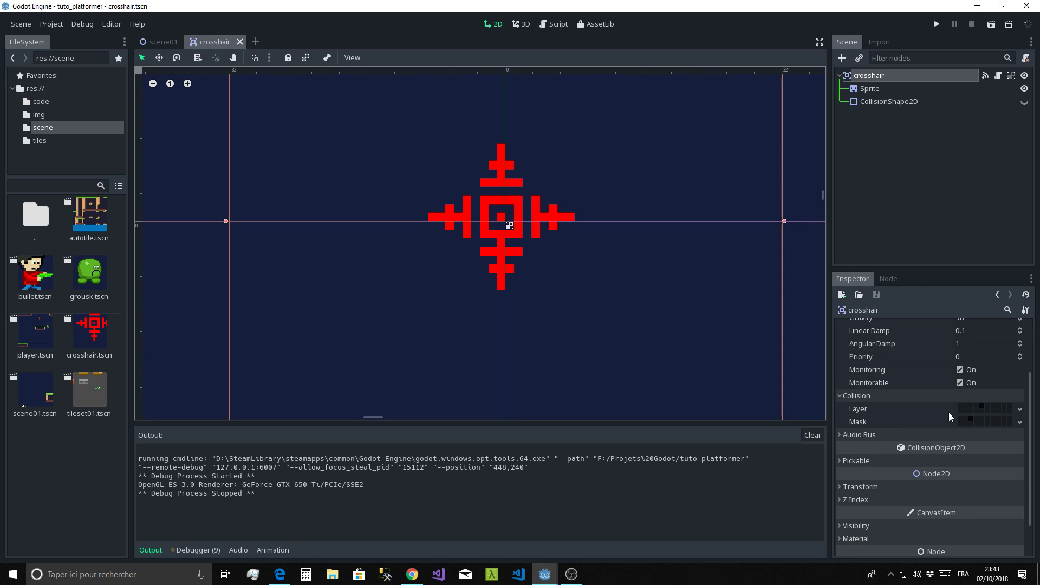
- Show the crosshair's collision Mask layer checkboxes, with only enemy ticked
{"action": "mouse_move", "coordinate": [949, 416]}
{"action": "left_click", "coordinate": [970, 423]}
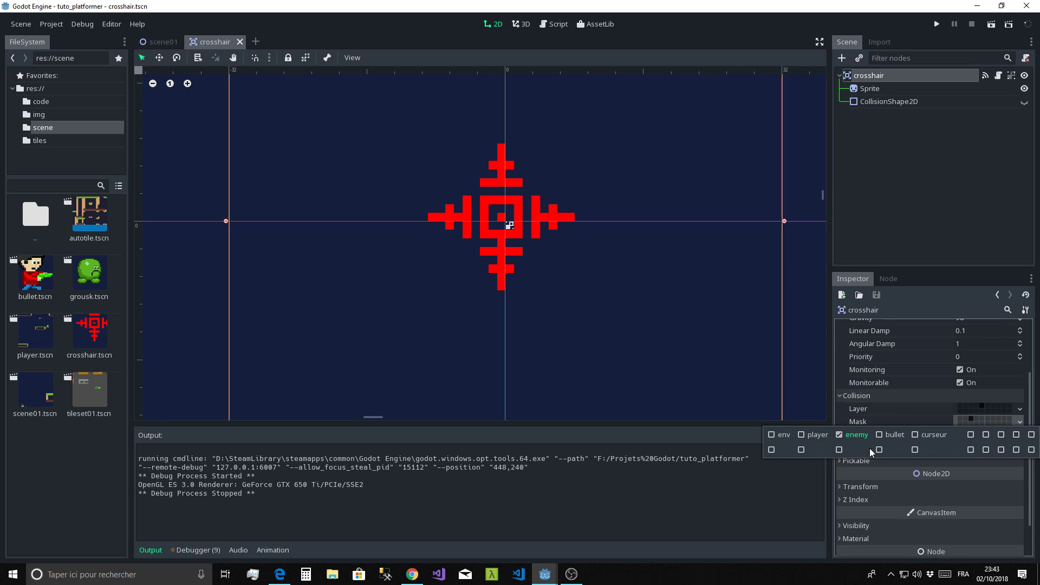
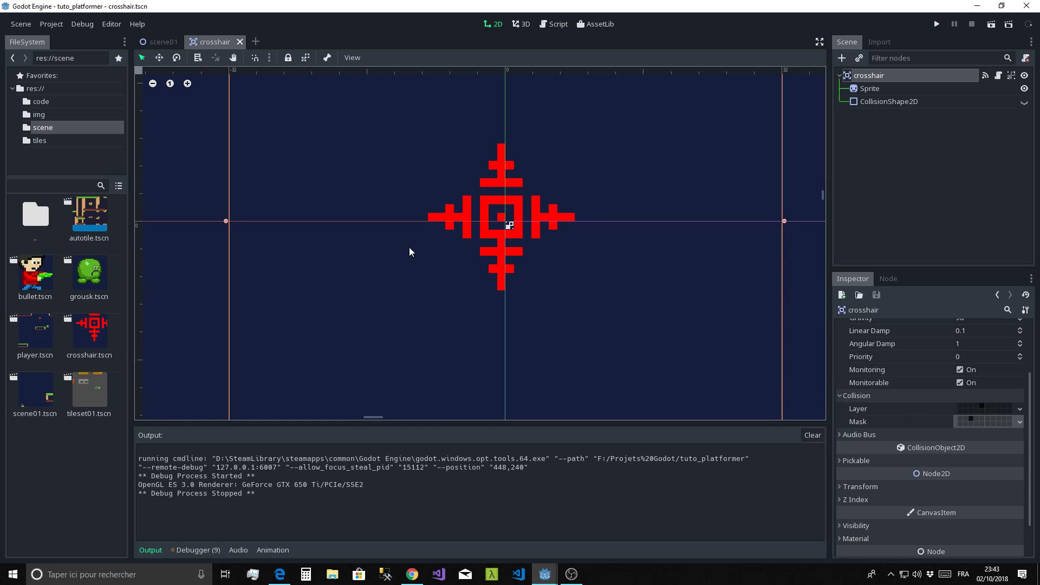
- Tick the enemy layer in the crosshair Area2D's collision mask, then zoom out to show the whole collision rectangle
{"action": "scroll", "coordinate": [487, 223], "scroll_direction": "down", "scroll_amount": 2}
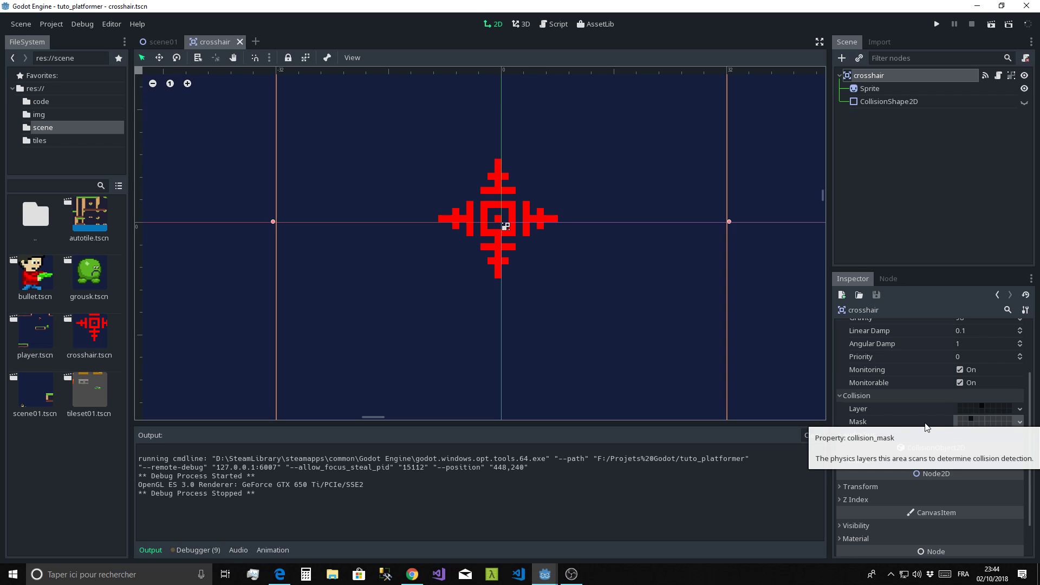
{"action": "left_click", "coordinate": [971, 421]}
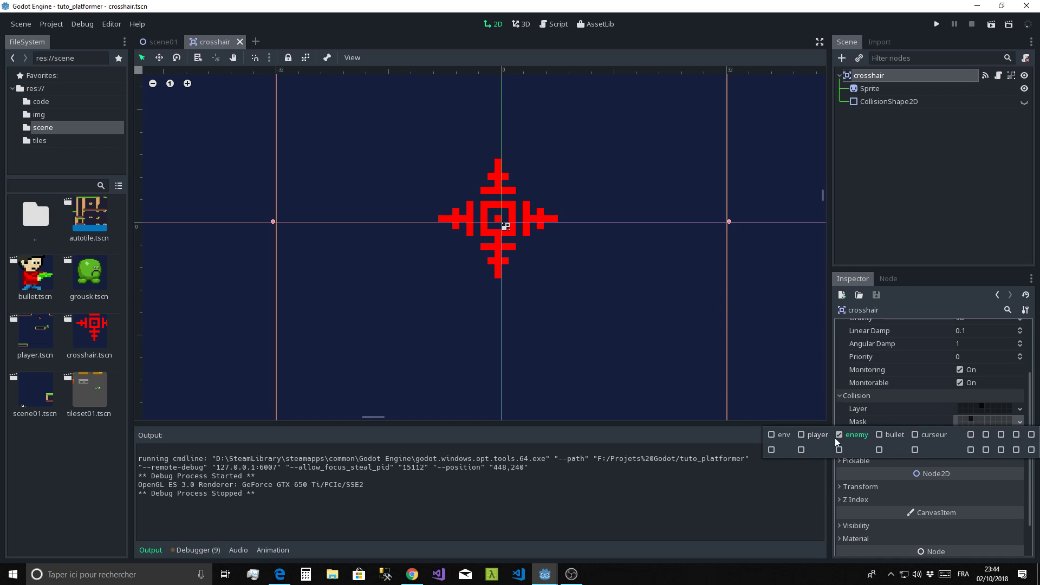
{"action": "left_click", "coordinate": [954, 195]}
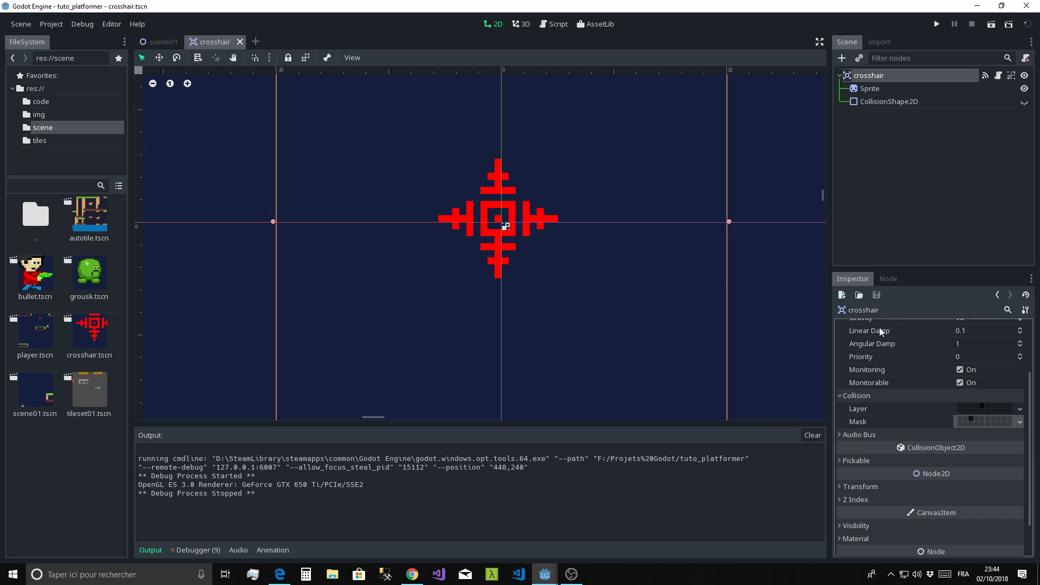
{"action": "scroll", "coordinate": [568, 186], "scroll_direction": "down", "scroll_amount": 1}
{"action": "middle_click_drag", "start_coordinate": [567, 186], "coordinate": [552, 229]}
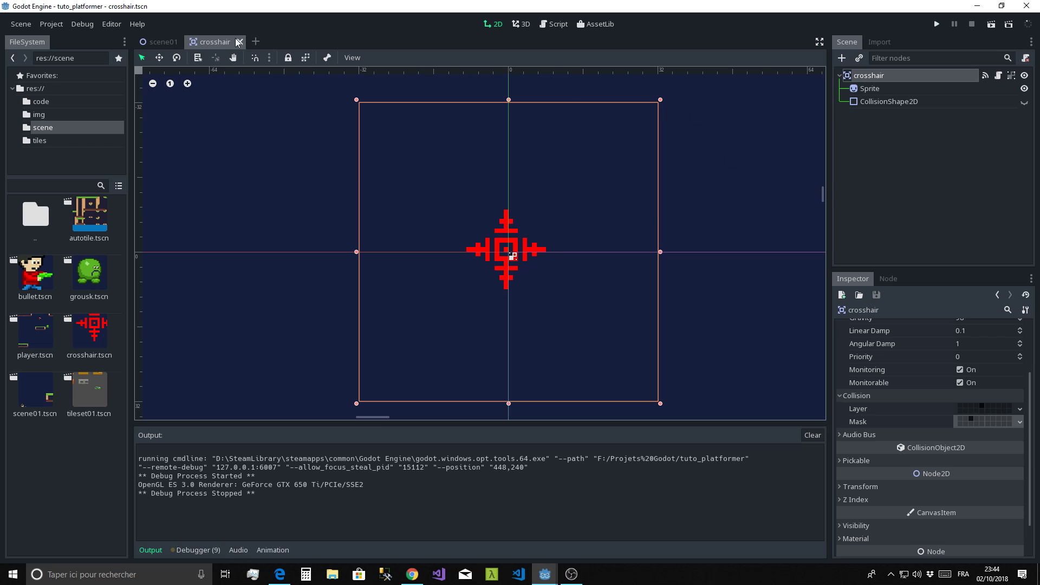
- Switch to the scene01 level and select its crosshair instance in the Scene dock
{"action": "left_click", "coordinate": [160, 44]}
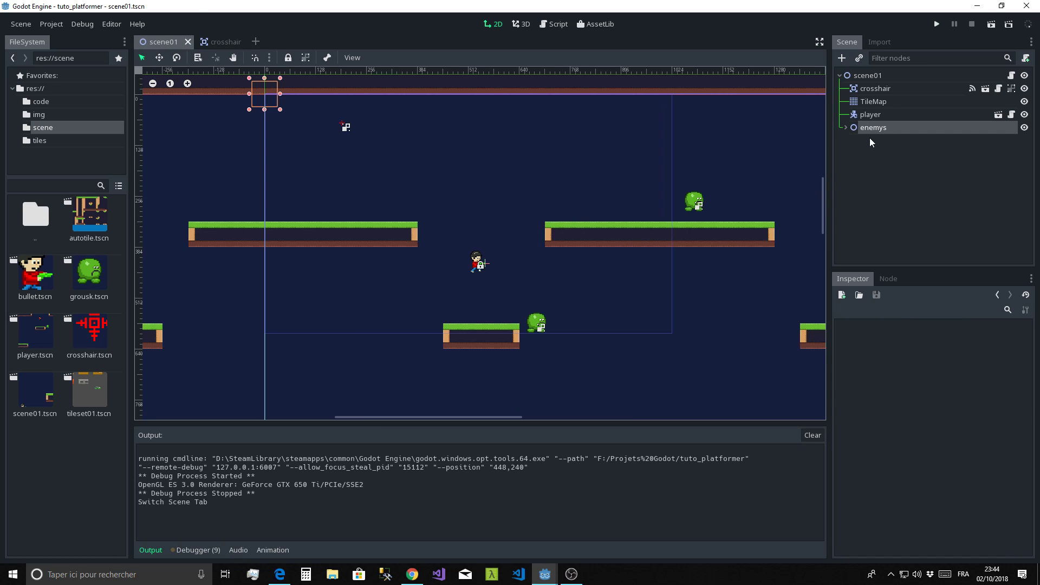
{"action": "left_click", "coordinate": [876, 88]}
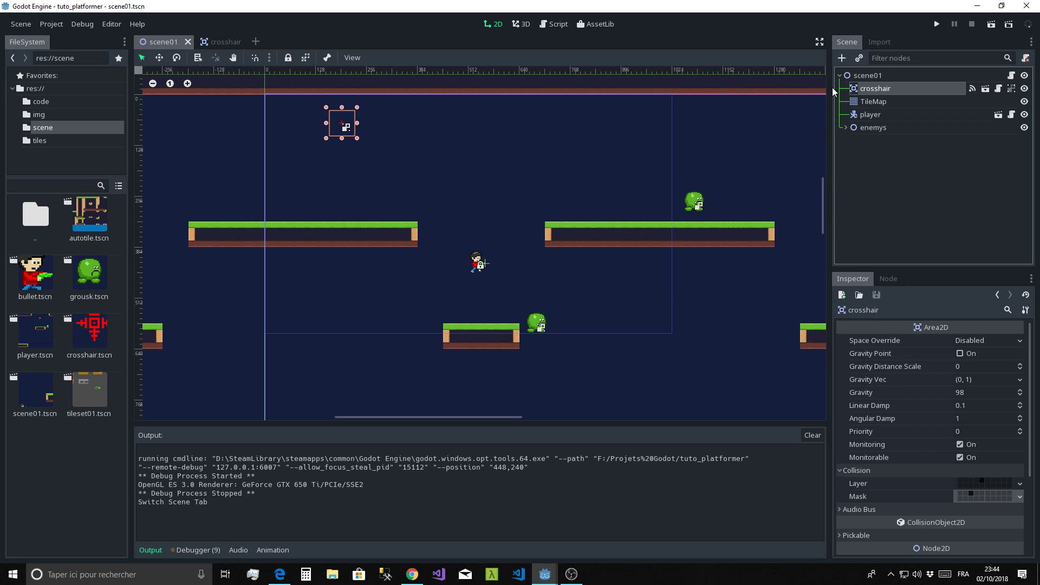
{"action": "scroll", "coordinate": [502, 176], "scroll_direction": "down", "scroll_amount": 3}
{"action": "scroll", "coordinate": [502, 180], "scroll_direction": "down", "scroll_amount": 2}
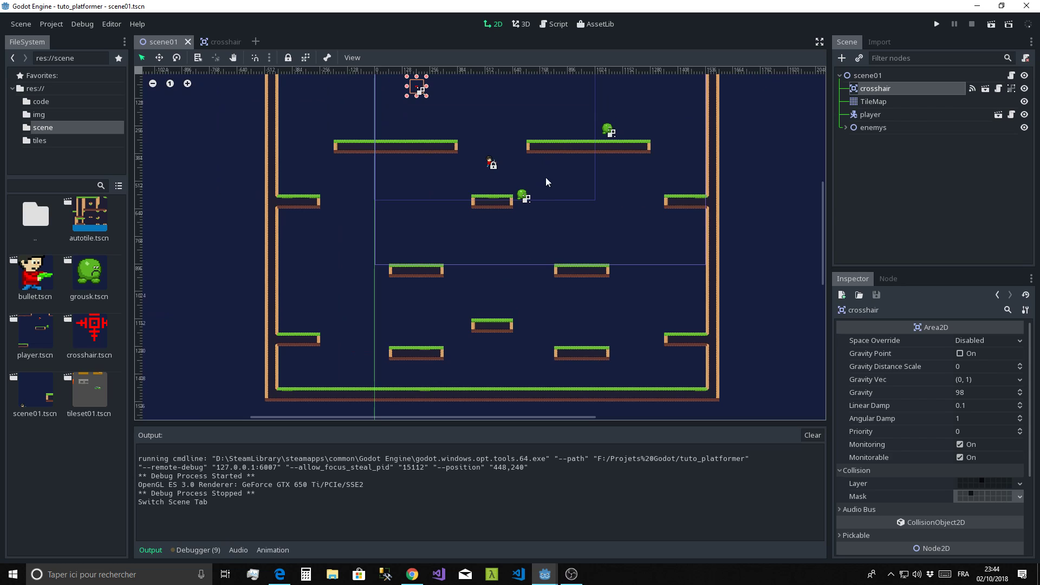
- Zoom and pan the 2D view so the entire platformer level is centred on screen
{"action": "middle_click_drag", "start_coordinate": [545, 195], "coordinate": [538, 213]}
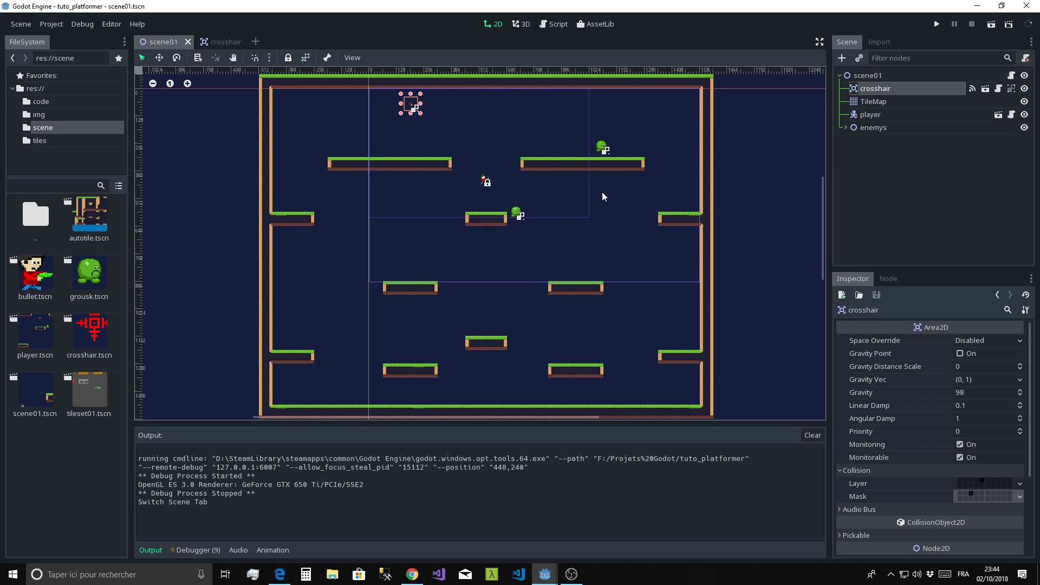
{"action": "scroll", "coordinate": [673, 180], "scroll_direction": "down", "scroll_amount": 1}
{"action": "middle_click_drag", "start_coordinate": [574, 188], "coordinate": [554, 184]}
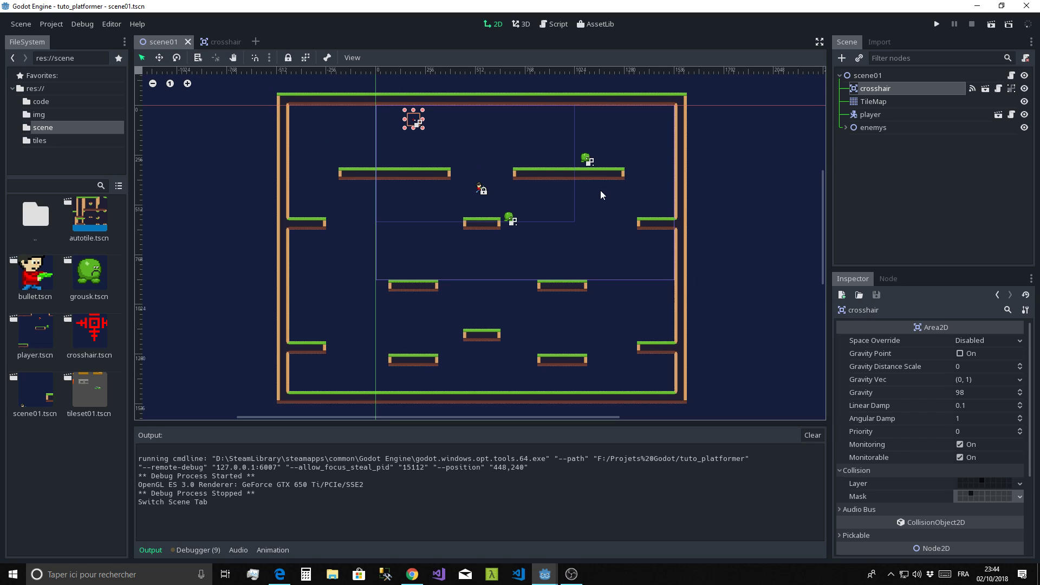
{"action": "scroll", "coordinate": [524, 206], "scroll_direction": "down", "scroll_amount": 1}
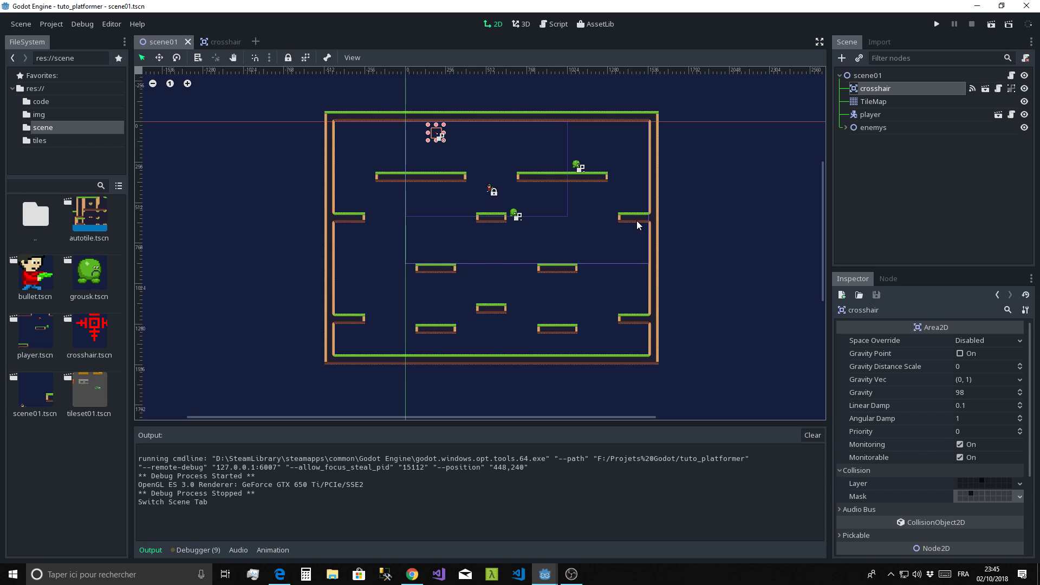
{"action": "scroll", "coordinate": [492, 214], "scroll_direction": "up", "scroll_amount": 1}
{"action": "scroll", "coordinate": [492, 214], "scroll_direction": "up", "scroll_amount": 1}
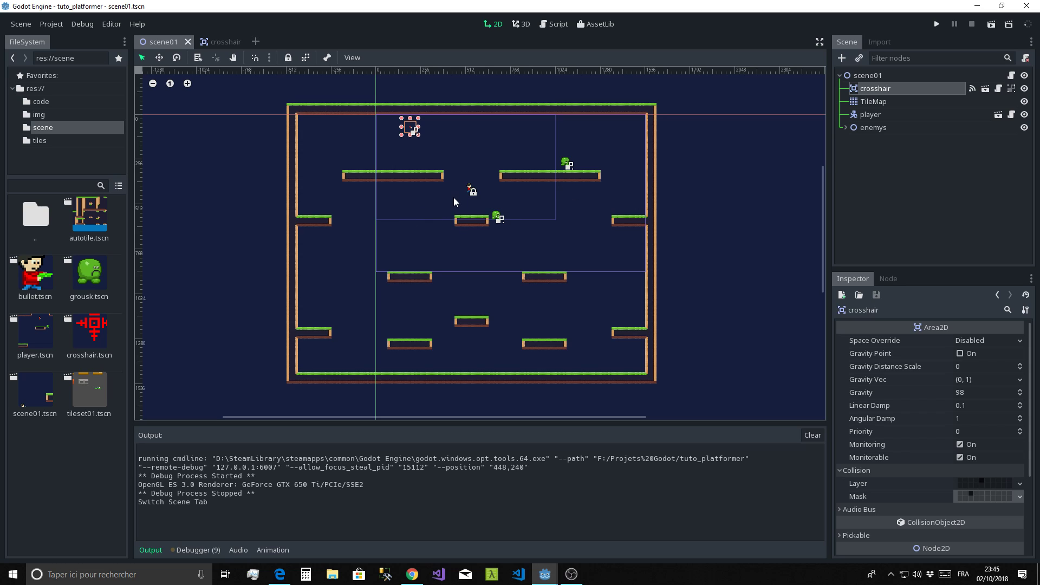
{"action": "middle_click_drag", "start_coordinate": [453, 198], "coordinate": [497, 198]}
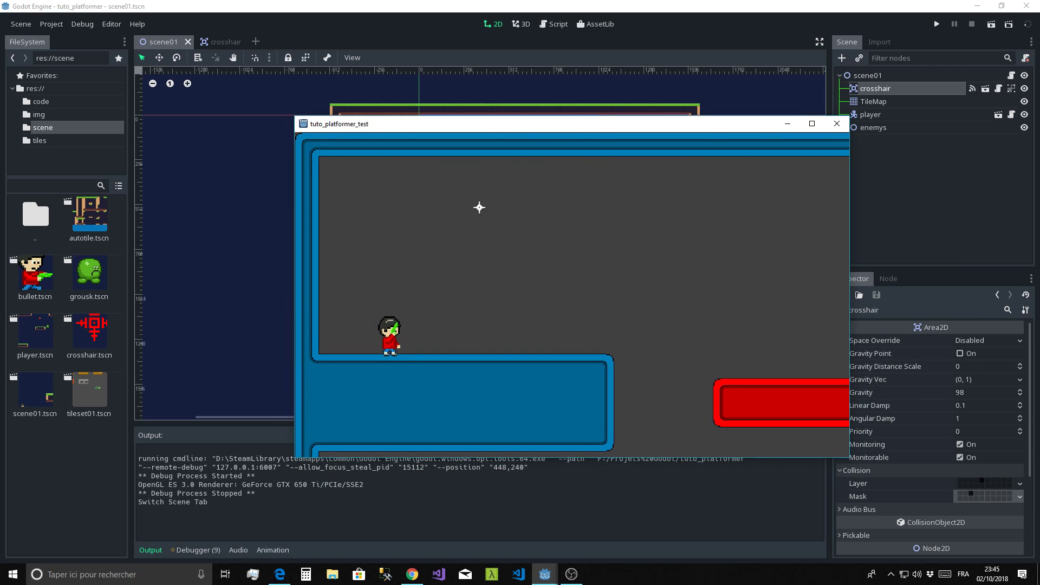
{"action": "key", "text": "Right"}
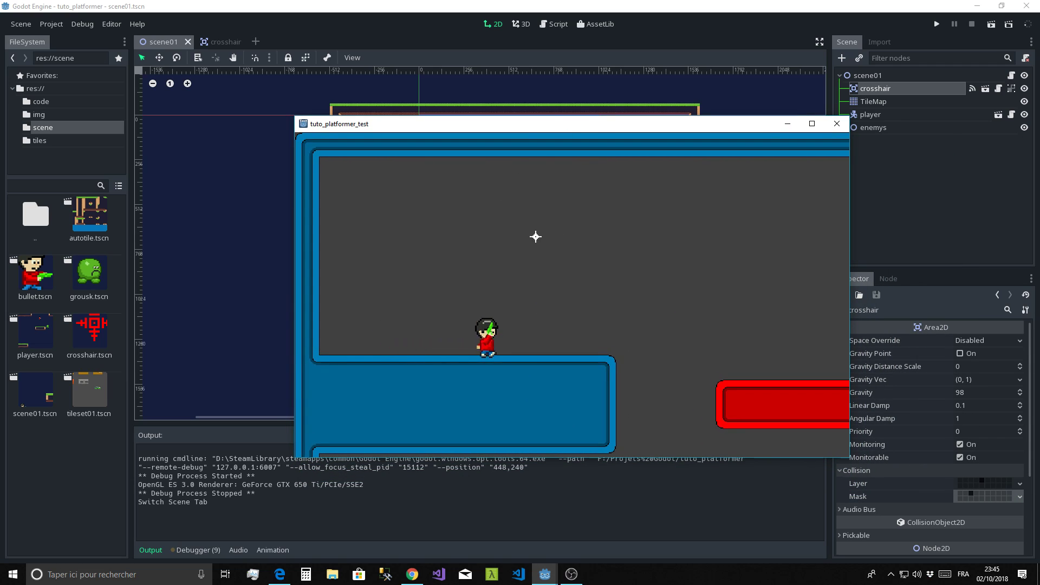
{"action": "key", "text": "space"}
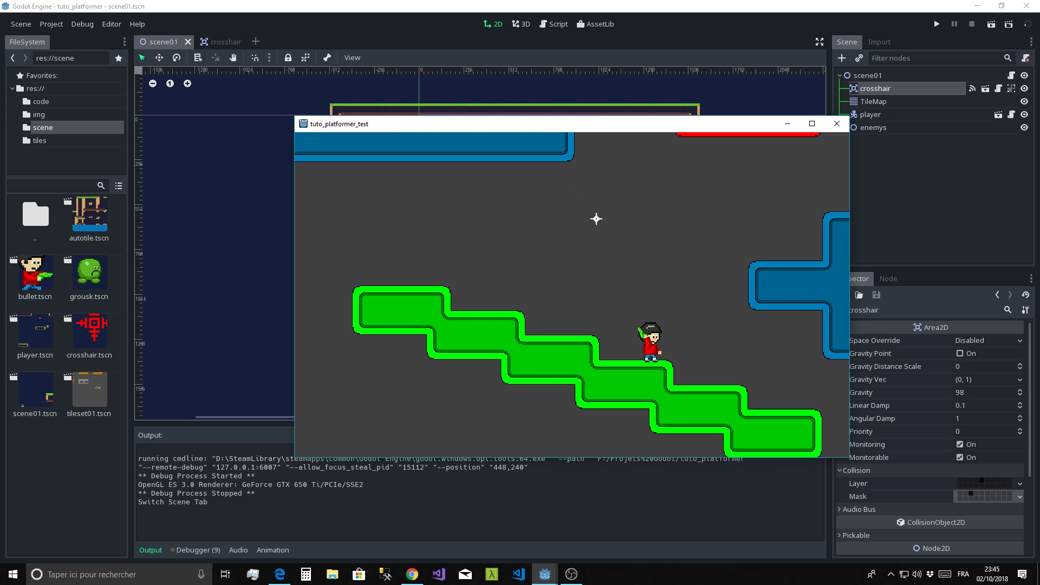
{"action": "left_click", "coordinate": [558, 182]}
{"action": "left_click", "coordinate": [566, 183]}
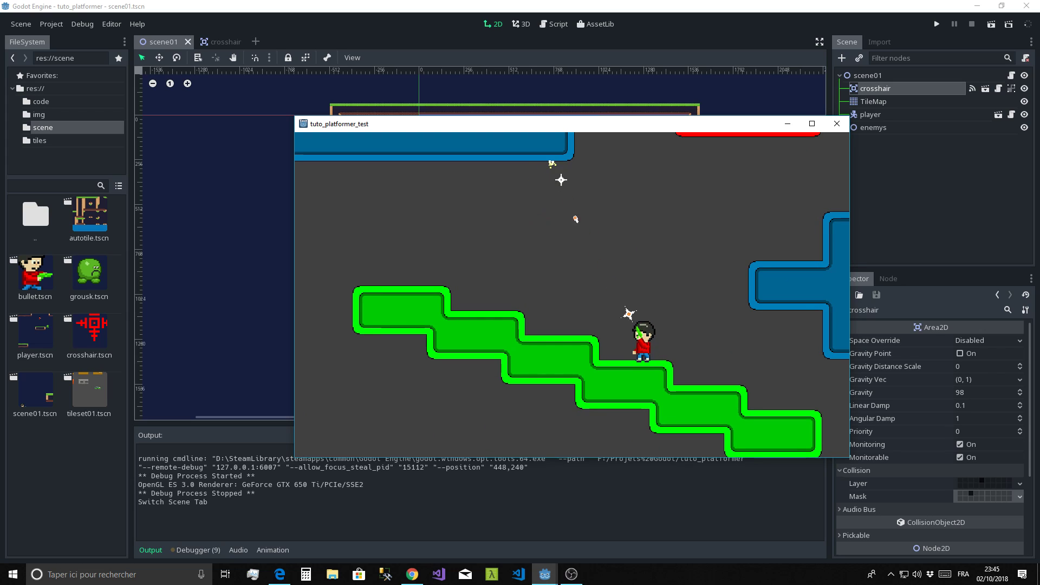
{"action": "left_click", "coordinate": [591, 266]}
{"action": "left_click", "coordinate": [568, 249]}
{"action": "left_click", "coordinate": [574, 216]}
{"action": "key", "text": "Right"}
{"action": "key", "text": "Up"}
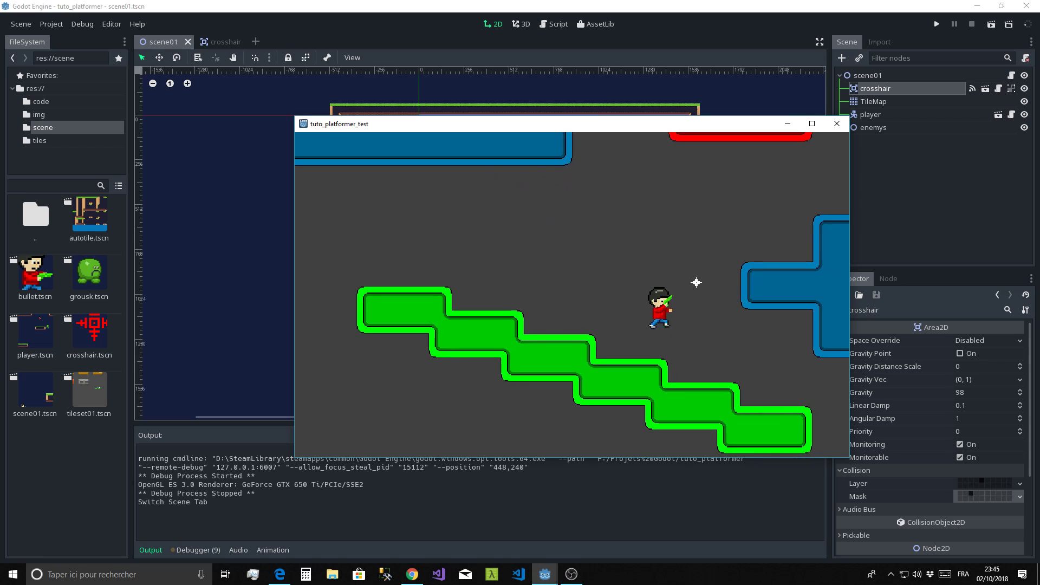
{"action": "key", "text": "Right"}
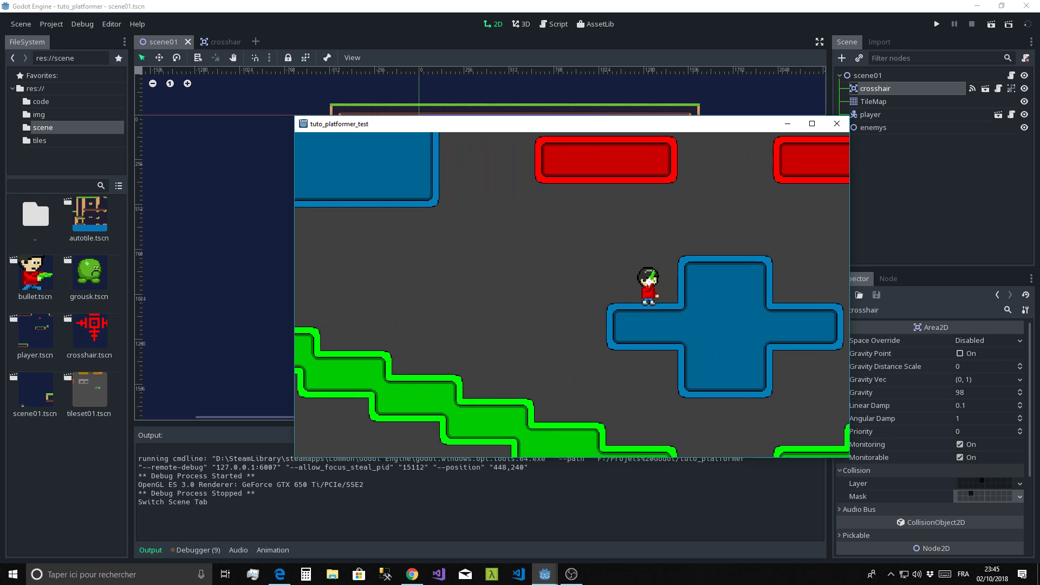
{"action": "key", "text": "Up"}
{"action": "key", "text": "Up"}
{"action": "key", "text": "Left"}
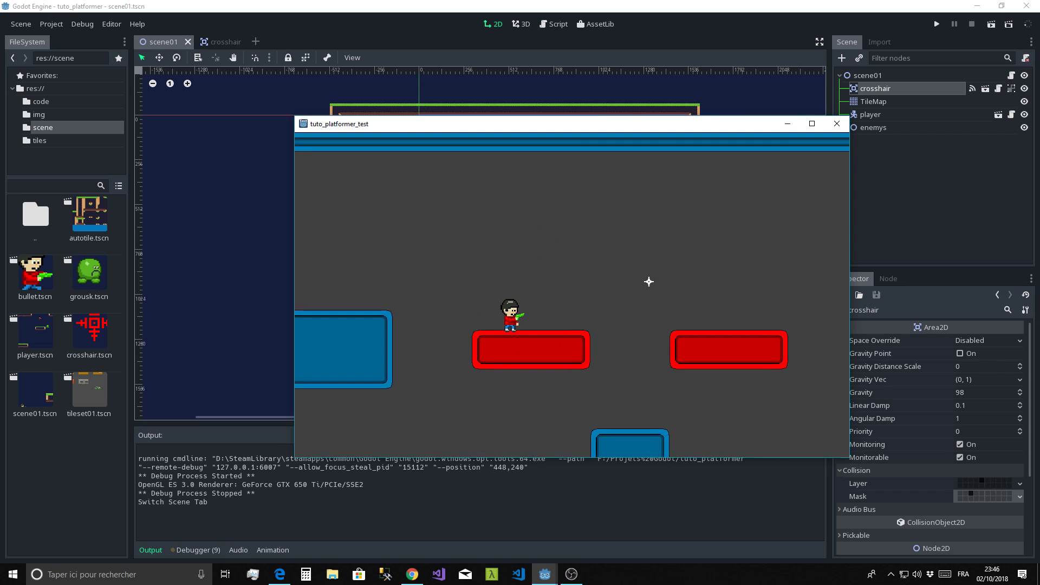
{"action": "key", "text": "Right"}
{"action": "key", "text": "Up"}
{"action": "key", "text": "Right"}
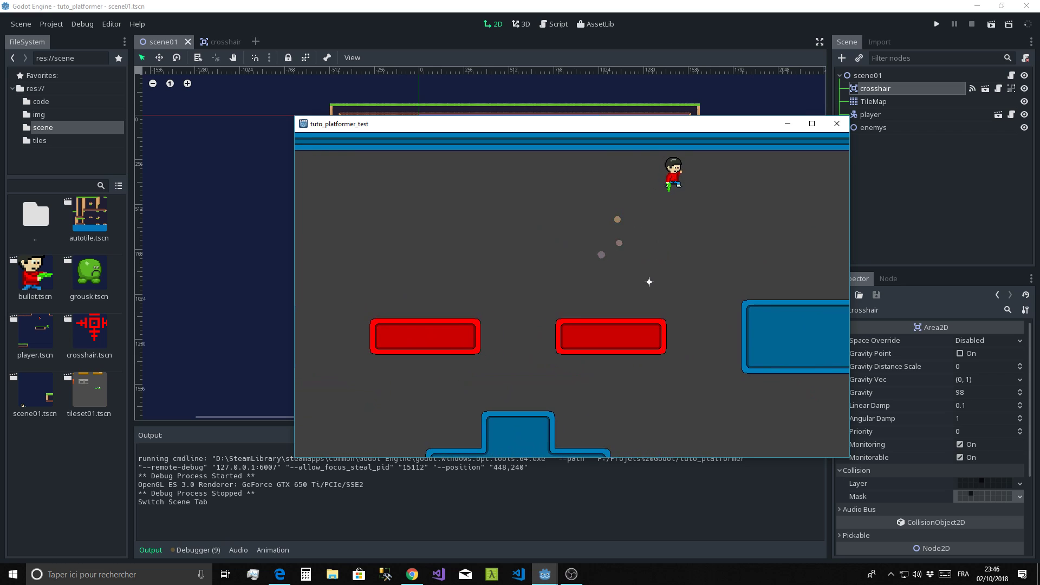
{"action": "left_click", "coordinate": [835, 131]}
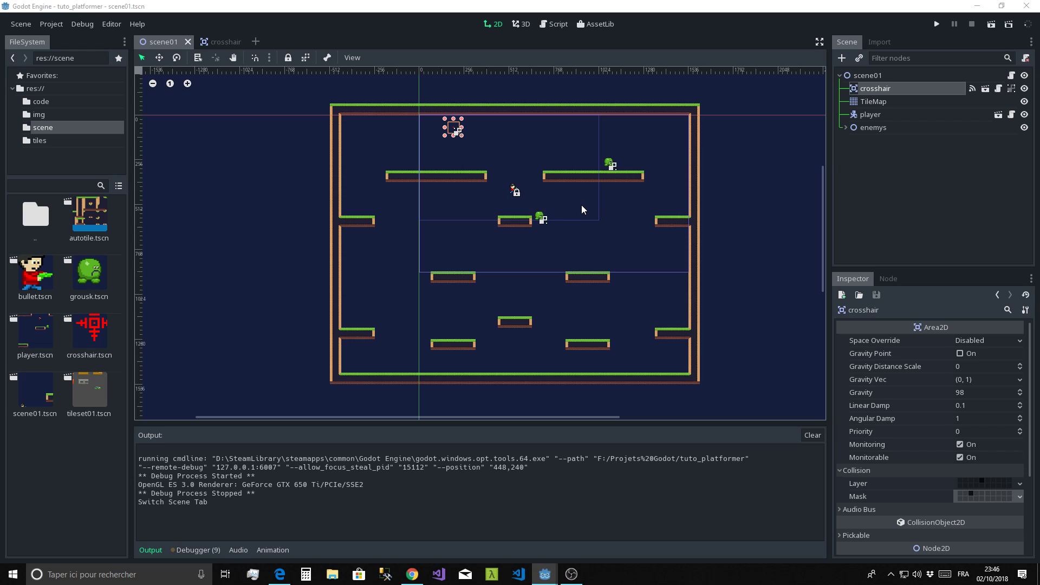
{"action": "left_click", "coordinate": [572, 575]}
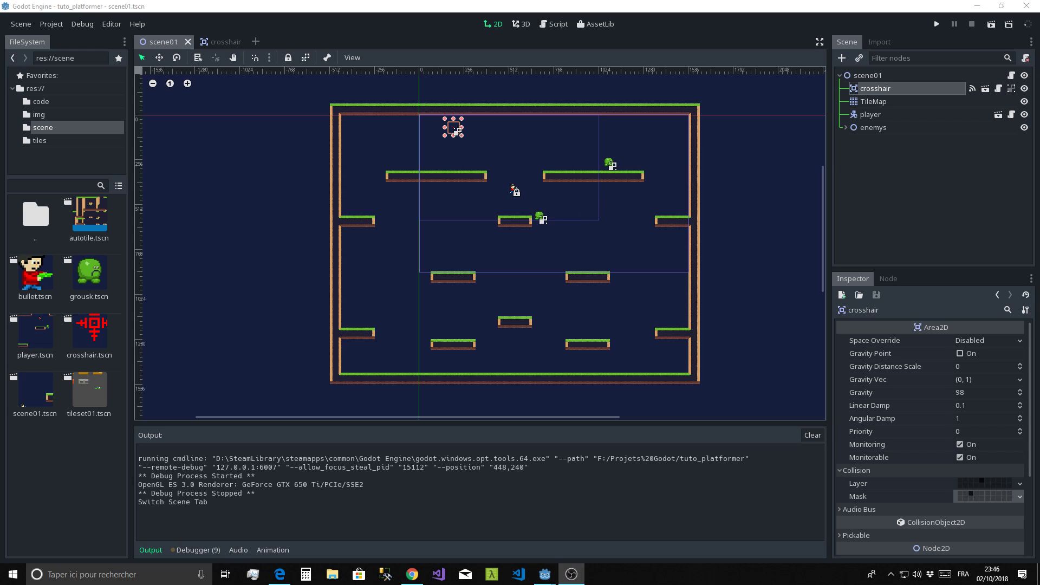